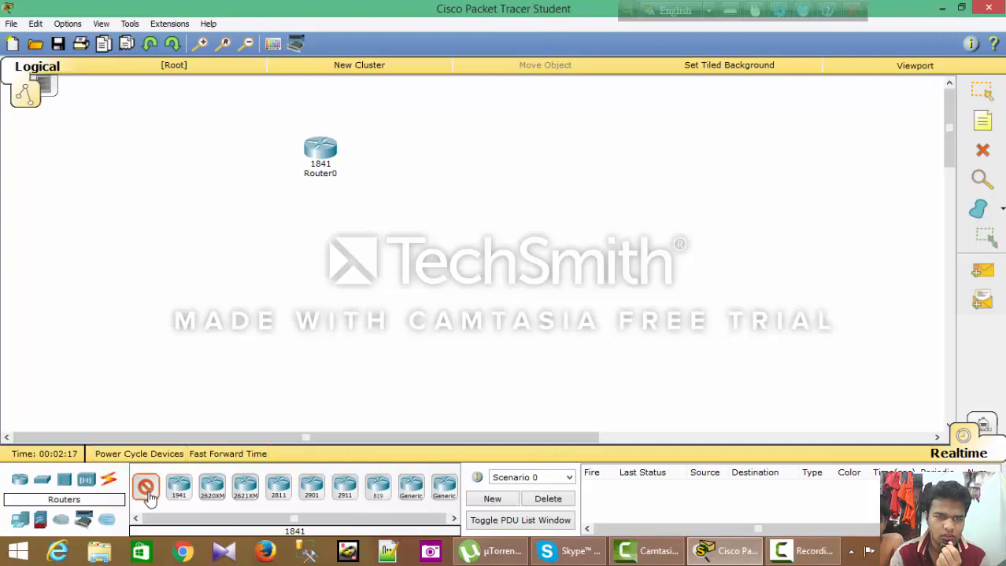
Place a second 1841 router level with Router0 and one 2950-24 switch below each of the two routers.
{"action": "left_click", "coordinate": [561, 148]}
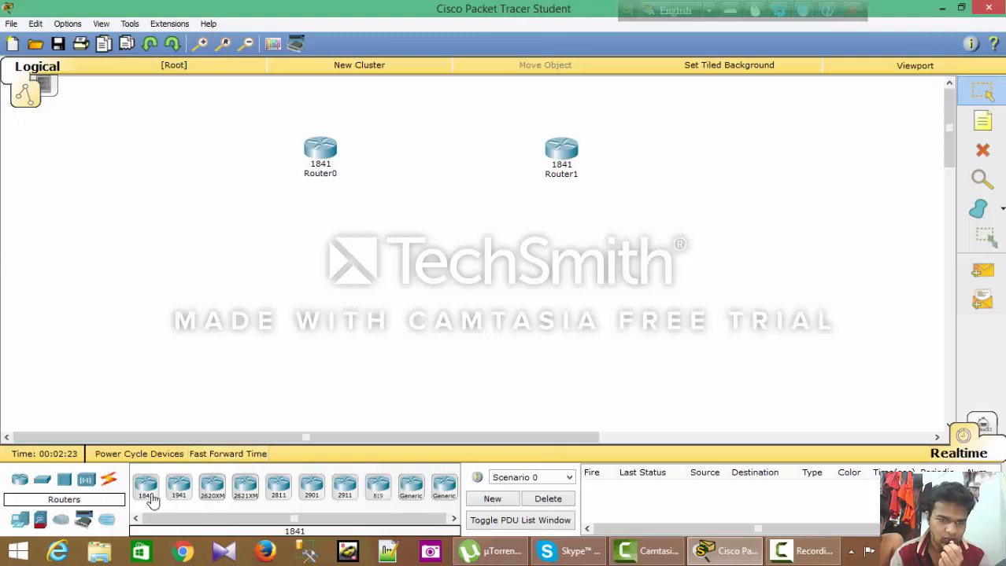
{"action": "left_click", "coordinate": [42, 481]}
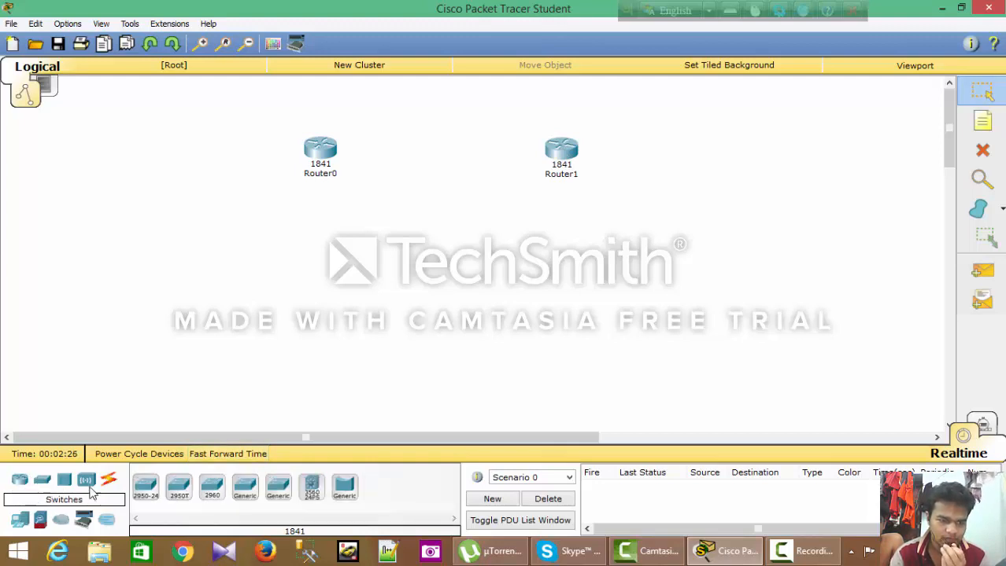
{"action": "left_click", "coordinate": [146, 487]}
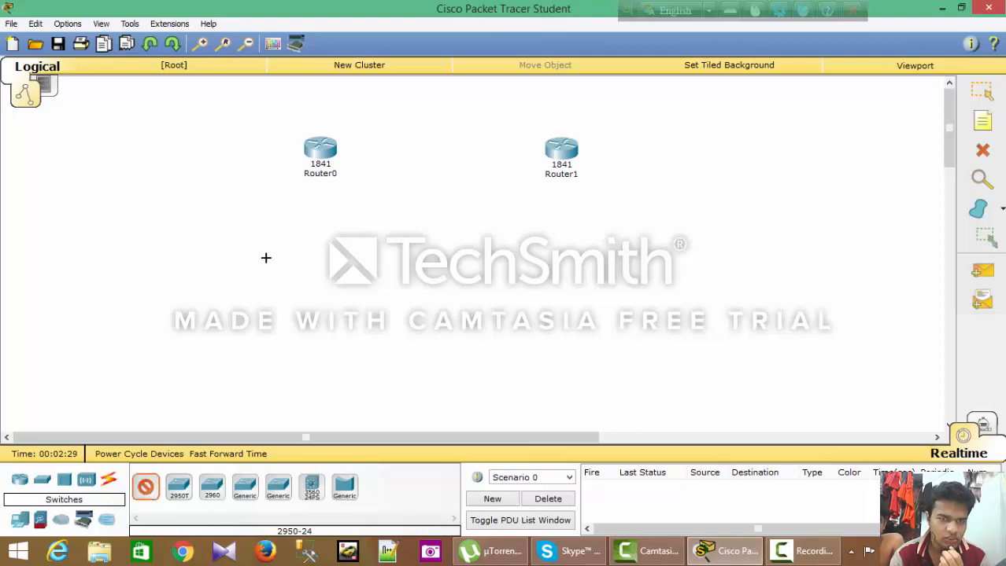
{"action": "left_click", "coordinate": [288, 237]}
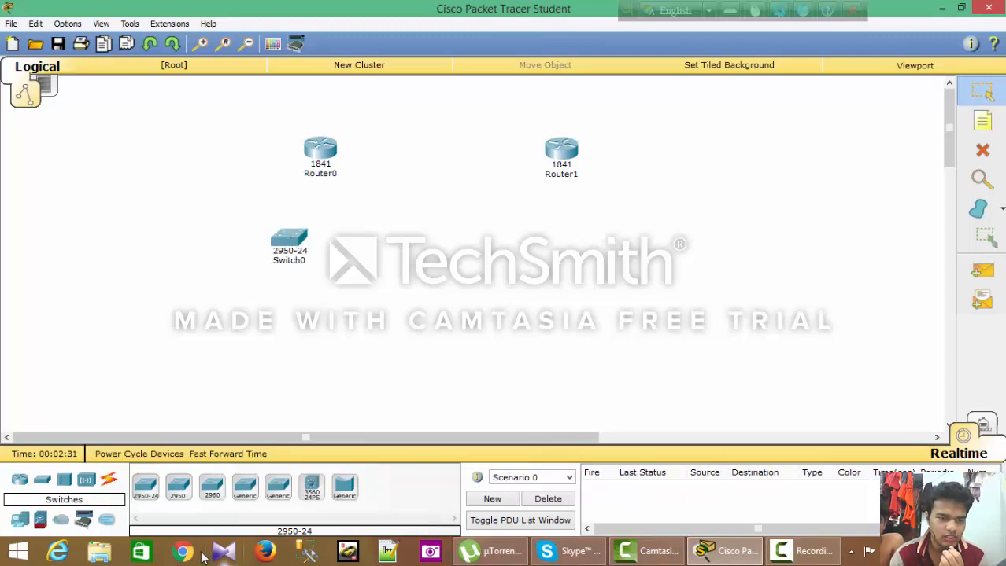
{"action": "left_click", "coordinate": [147, 489]}
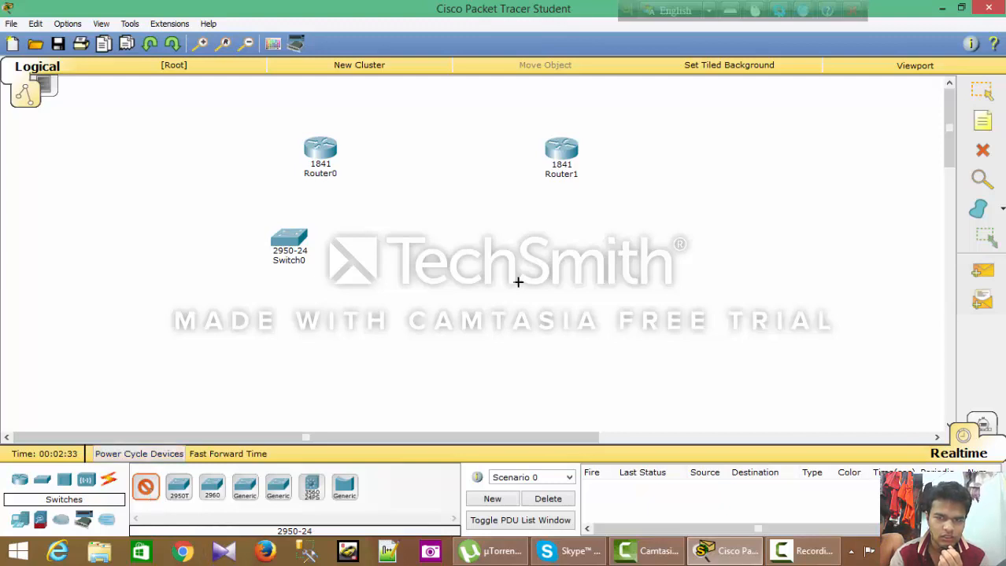
{"action": "left_click", "coordinate": [569, 245]}
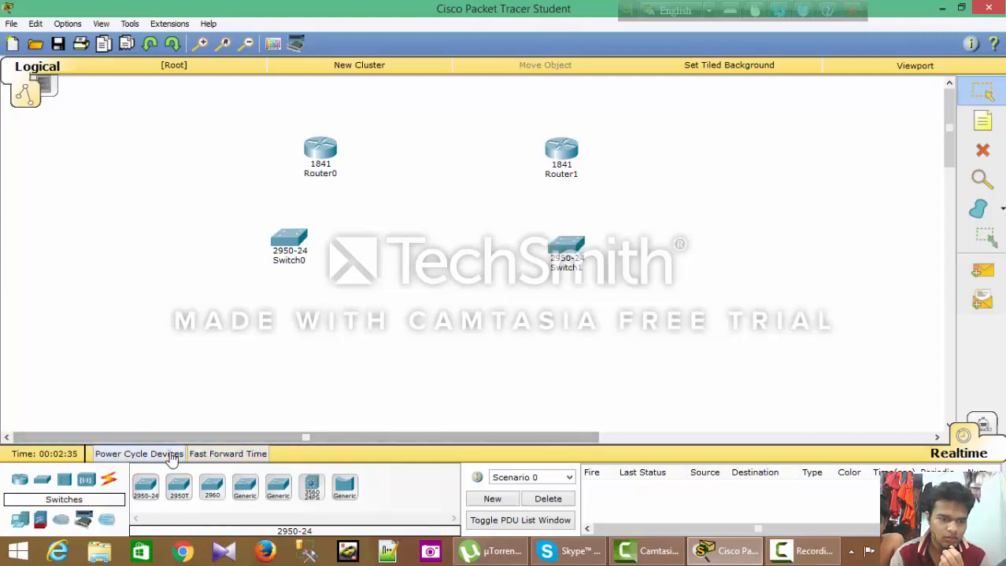
Place two PC-PT end devices, one below Switch0 and one below Switch1.
{"action": "left_click", "coordinate": [19, 520]}
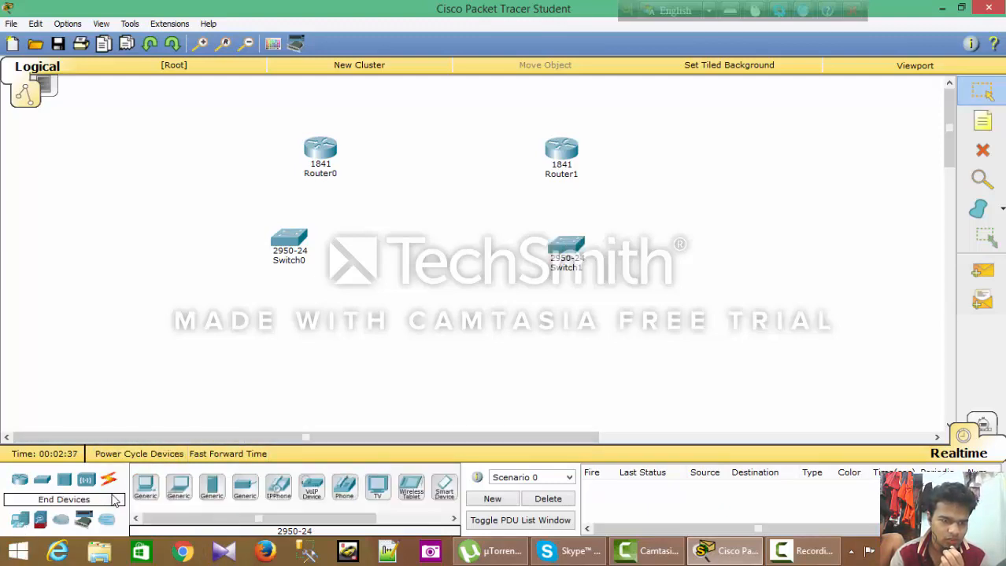
{"action": "left_click", "coordinate": [145, 493]}
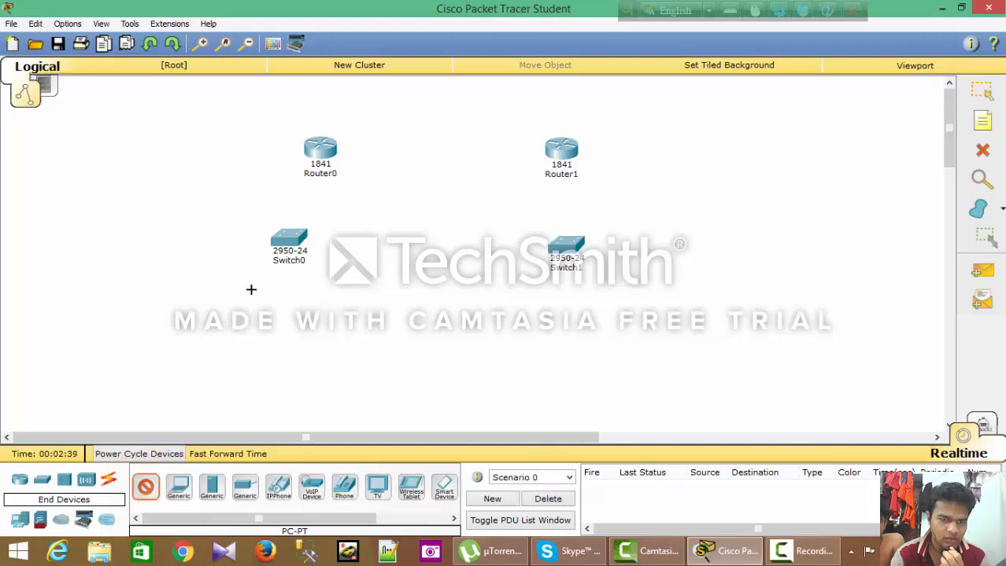
{"action": "left_click", "coordinate": [266, 350]}
{"action": "left_click", "coordinate": [144, 490]}
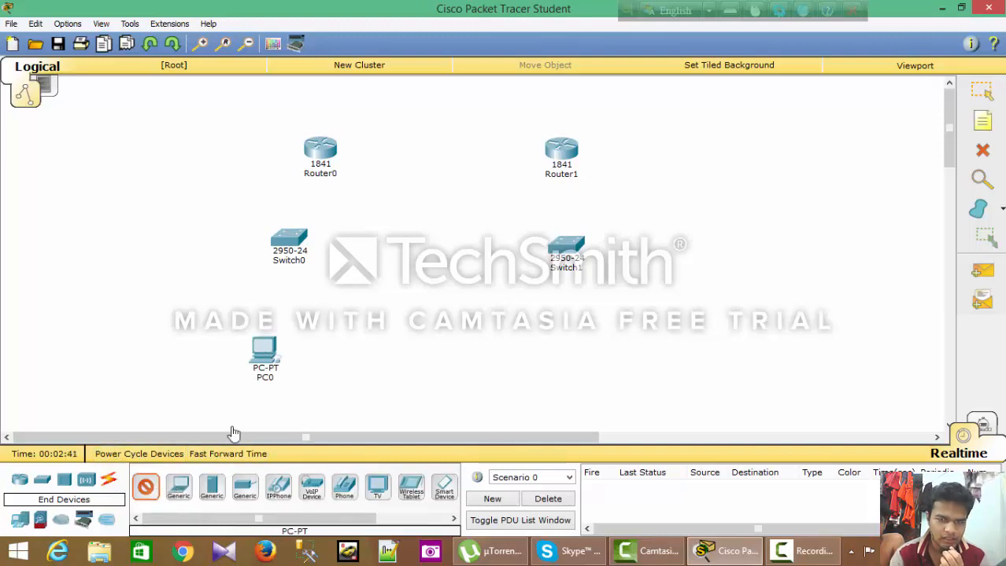
{"action": "left_click", "coordinate": [561, 365]}
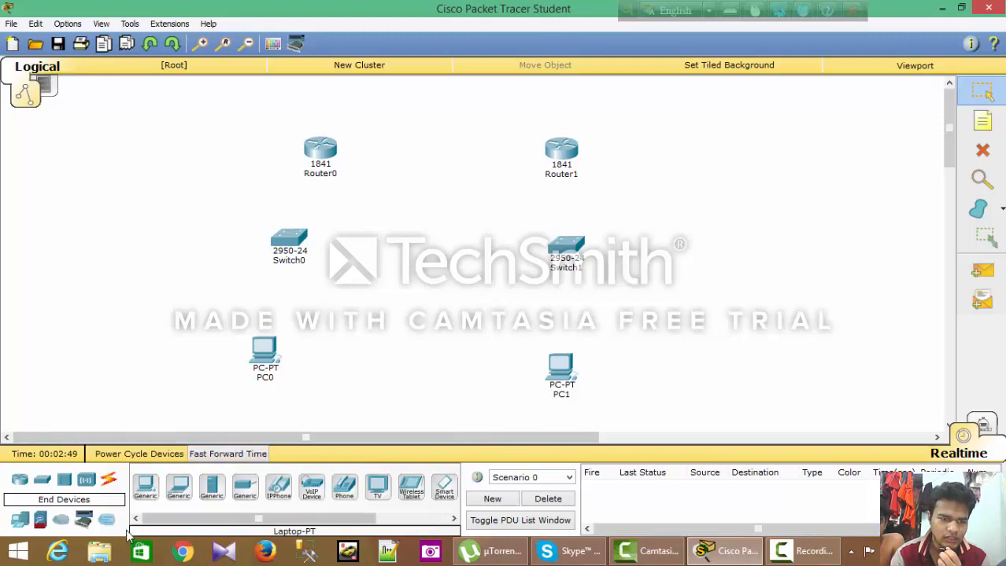
Connect Router0 FastEthernet0/0 to Router1 FastEthernet0/0 with a copper cross-over cable.
{"action": "left_click", "coordinate": [110, 481]}
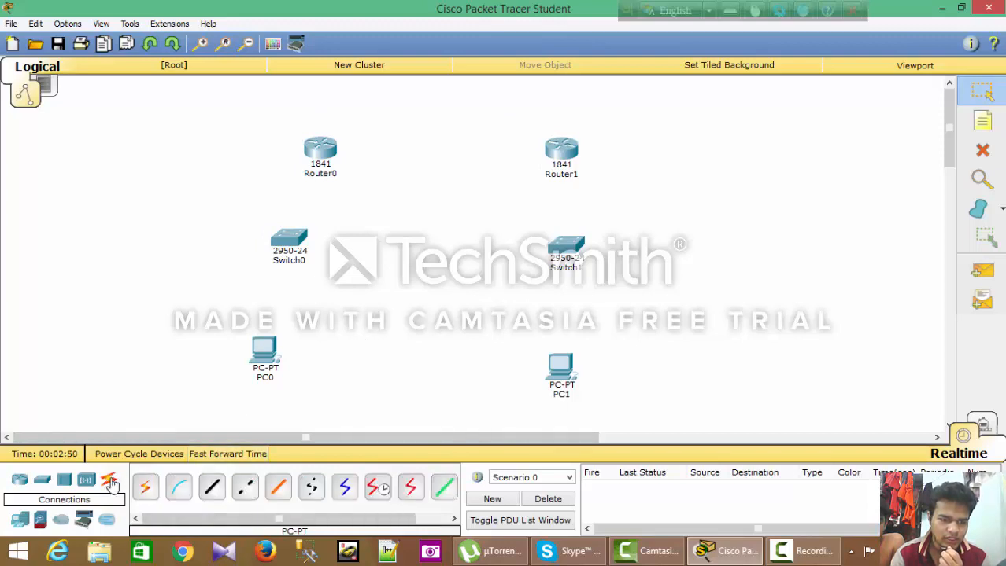
{"action": "left_click", "coordinate": [247, 490]}
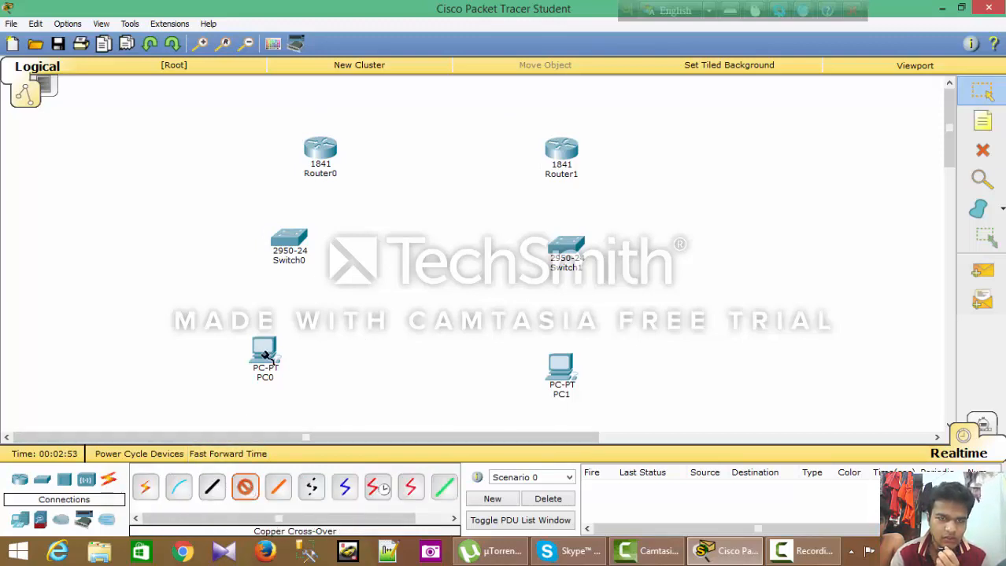
{"action": "left_click", "coordinate": [320, 151]}
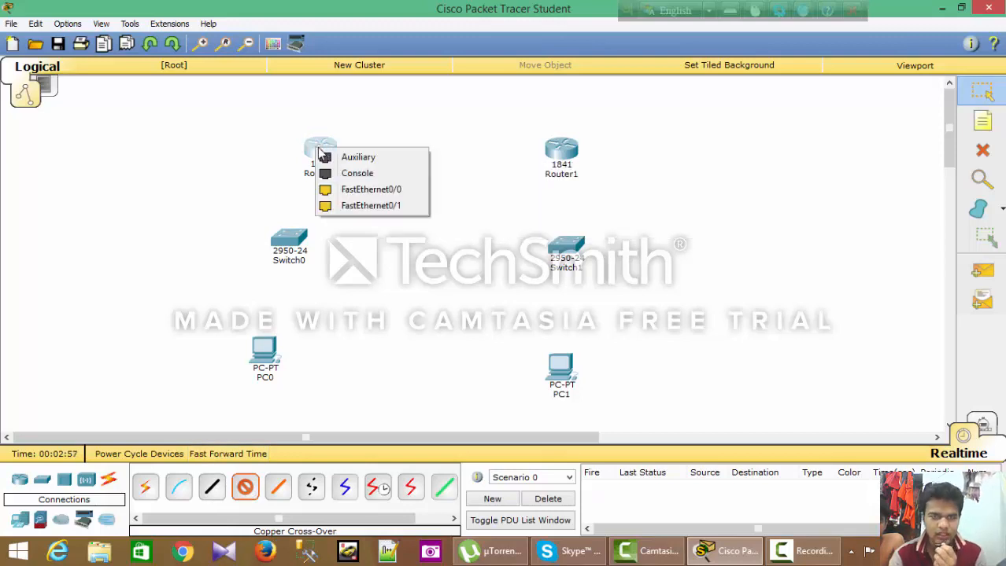
{"action": "left_click", "coordinate": [349, 191]}
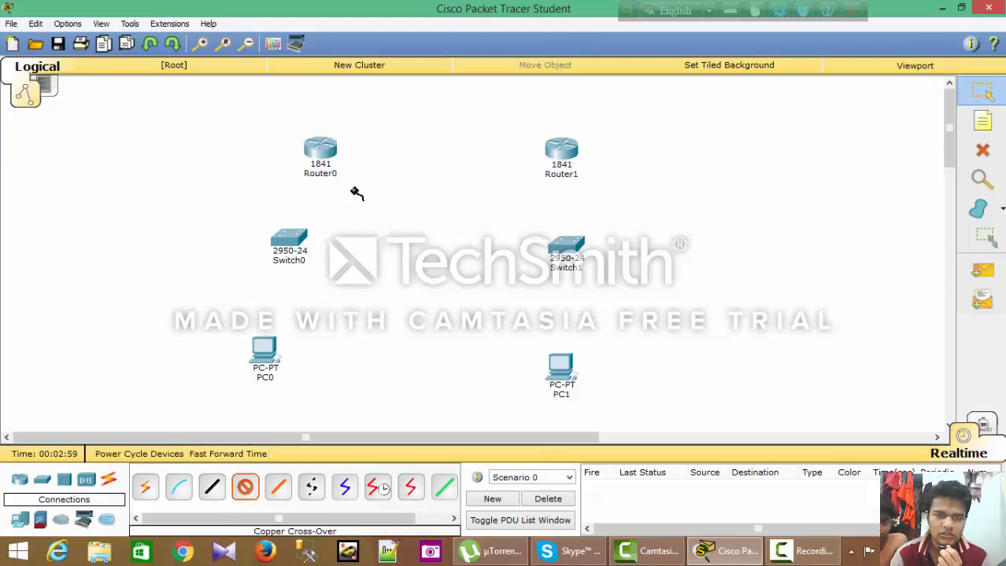
{"action": "left_click", "coordinate": [561, 151]}
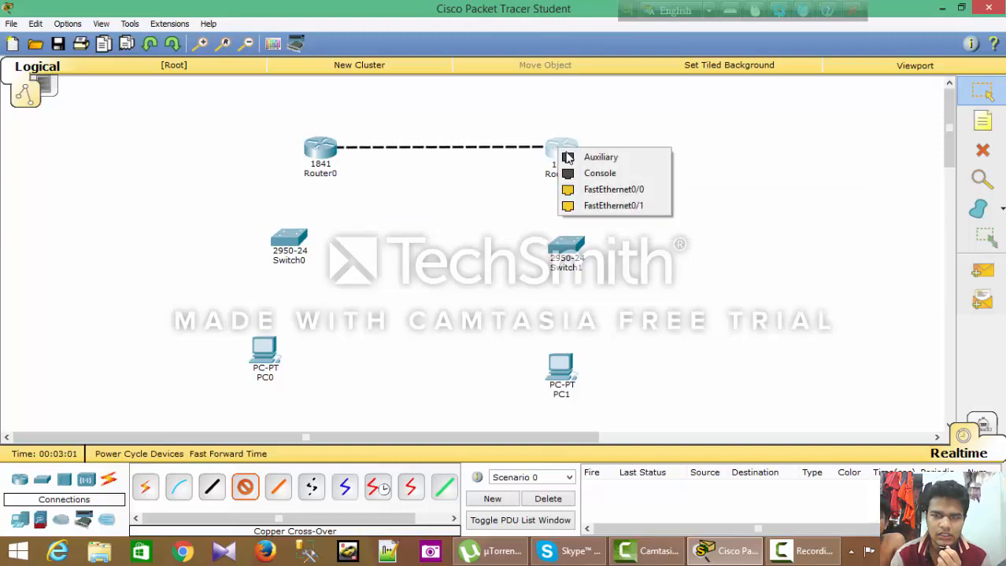
{"action": "left_click", "coordinate": [566, 189]}
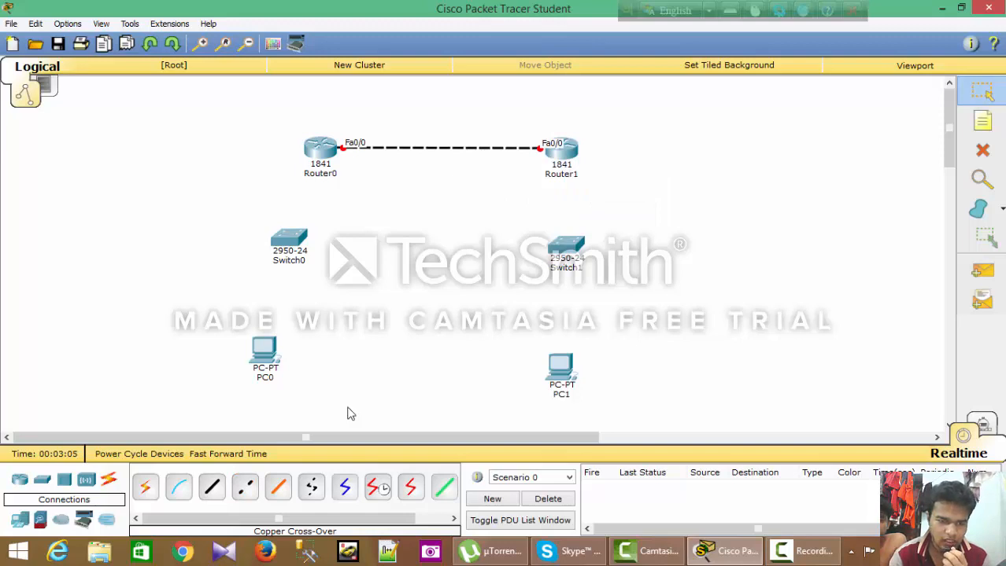
Connect Router0 FastEthernet0/1 to Switch0 FastEthernet0/1 with a copper straight-through cable.
{"action": "left_click", "coordinate": [212, 488]}
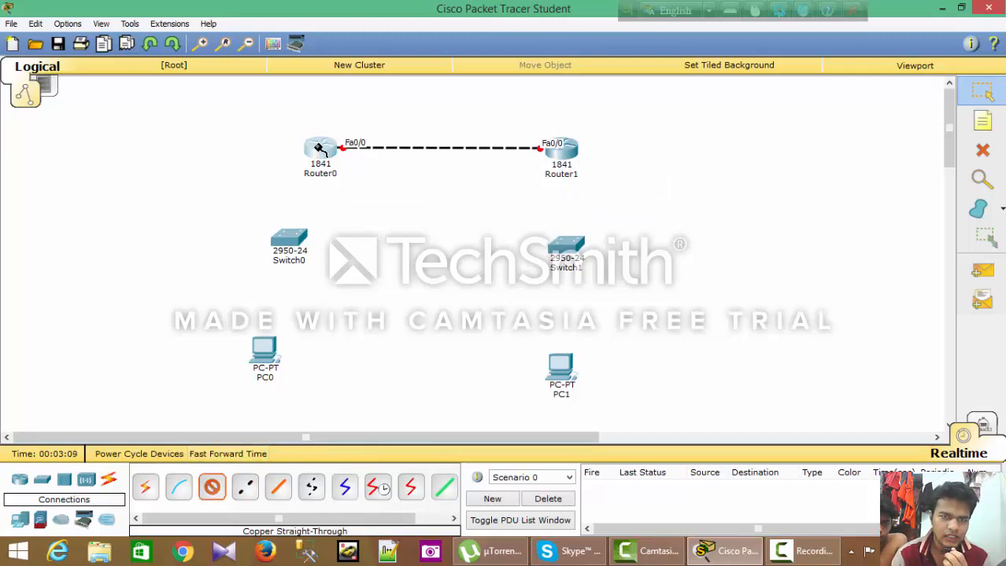
{"action": "left_click", "coordinate": [319, 148]}
{"action": "left_click", "coordinate": [339, 199]}
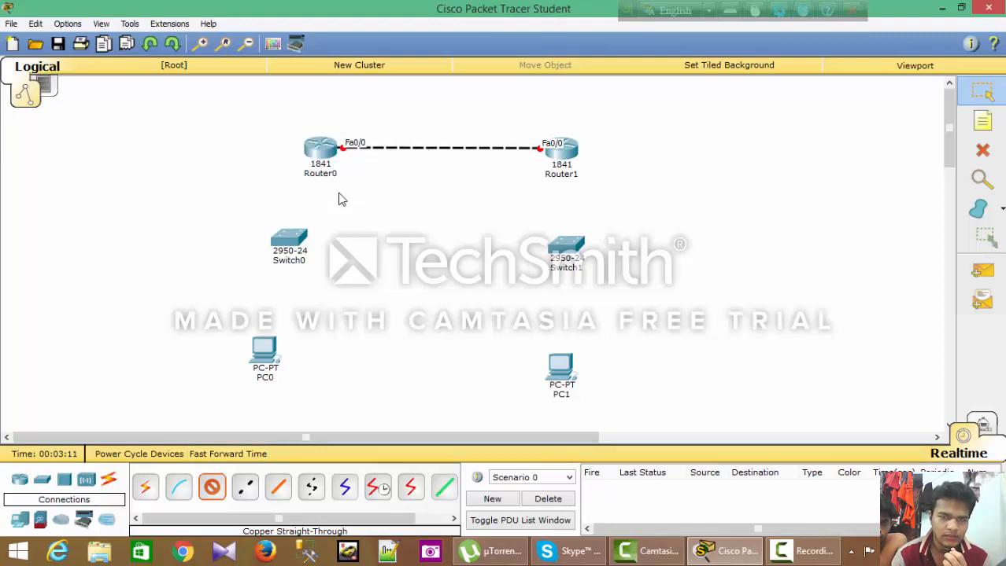
{"action": "left_click", "coordinate": [289, 241]}
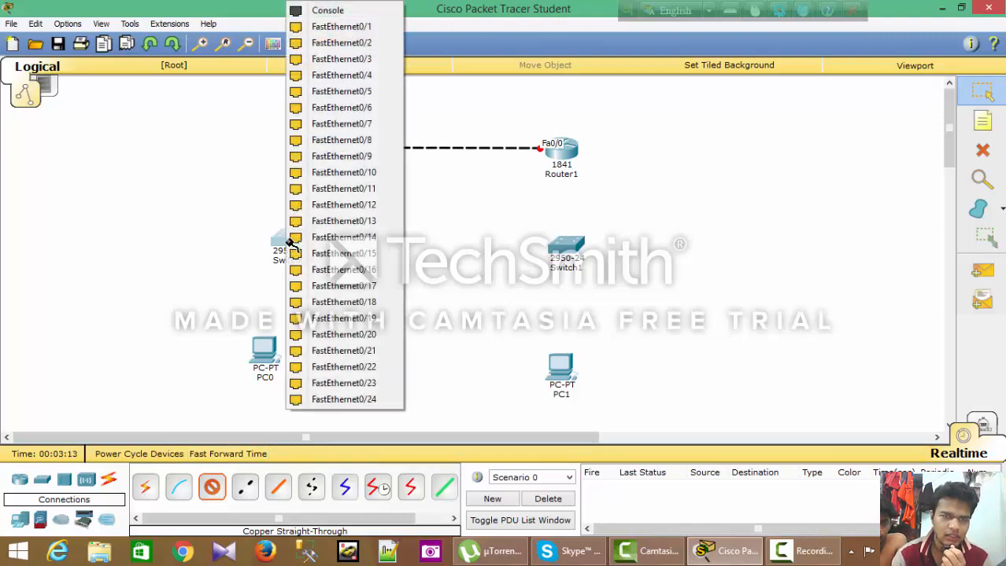
{"action": "left_click", "coordinate": [354, 27]}
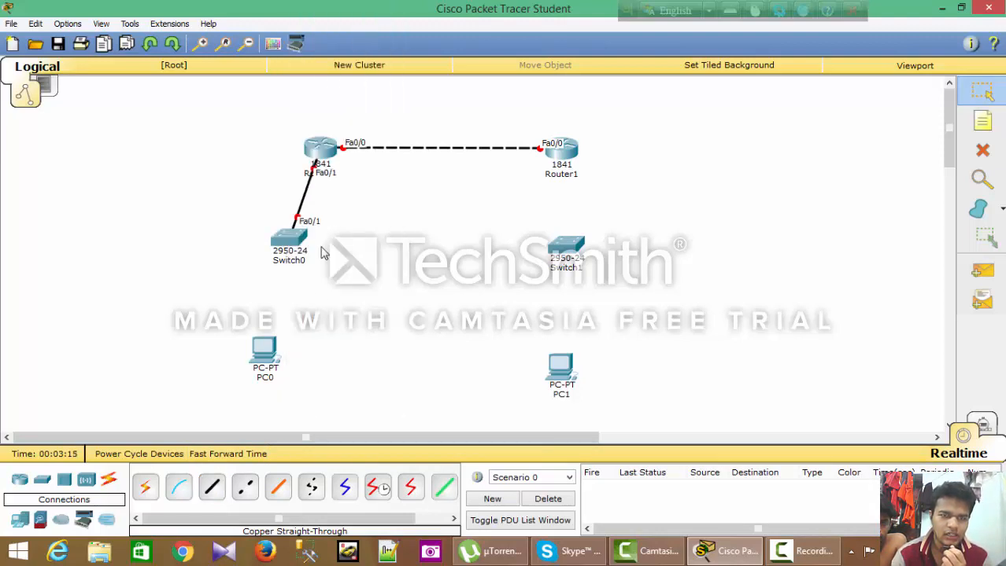
Connect Switch0 FastEthernet0/2 to PC0 FastEthernet0 with a copper straight-through cable.
{"action": "left_click", "coordinate": [211, 488]}
{"action": "left_click", "coordinate": [288, 240]}
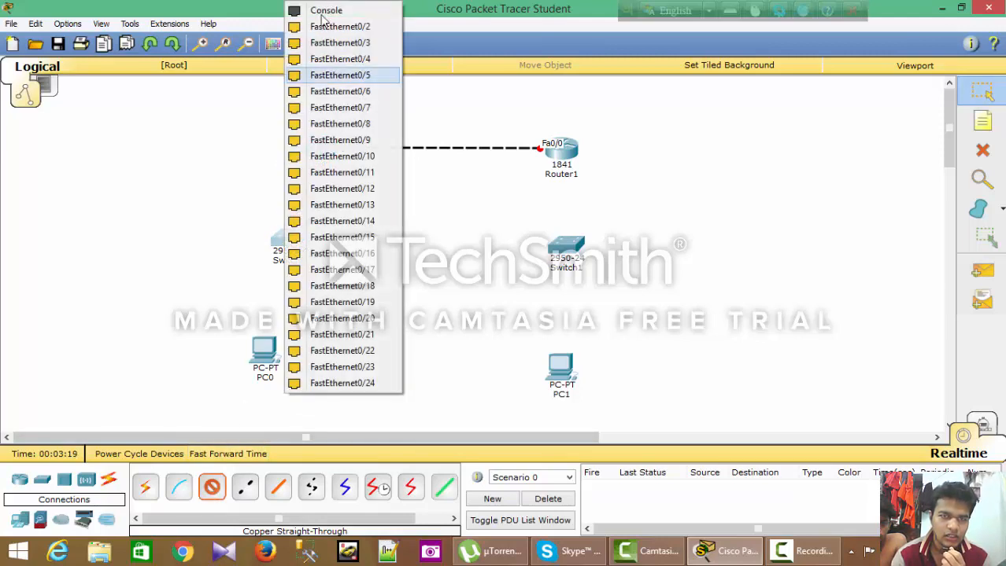
{"action": "left_click", "coordinate": [334, 26]}
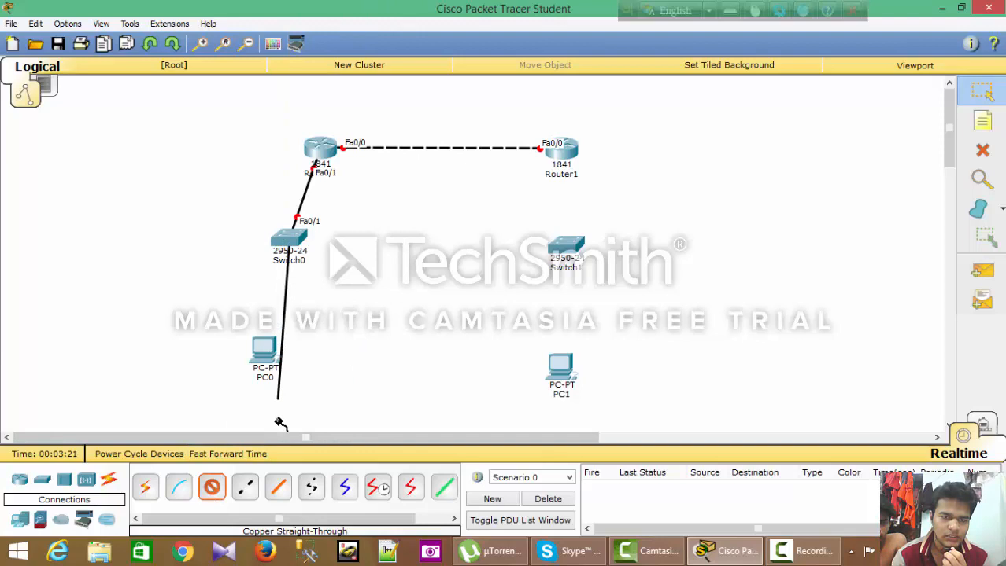
{"action": "left_click", "coordinate": [264, 352]}
{"action": "left_click", "coordinate": [283, 374]}
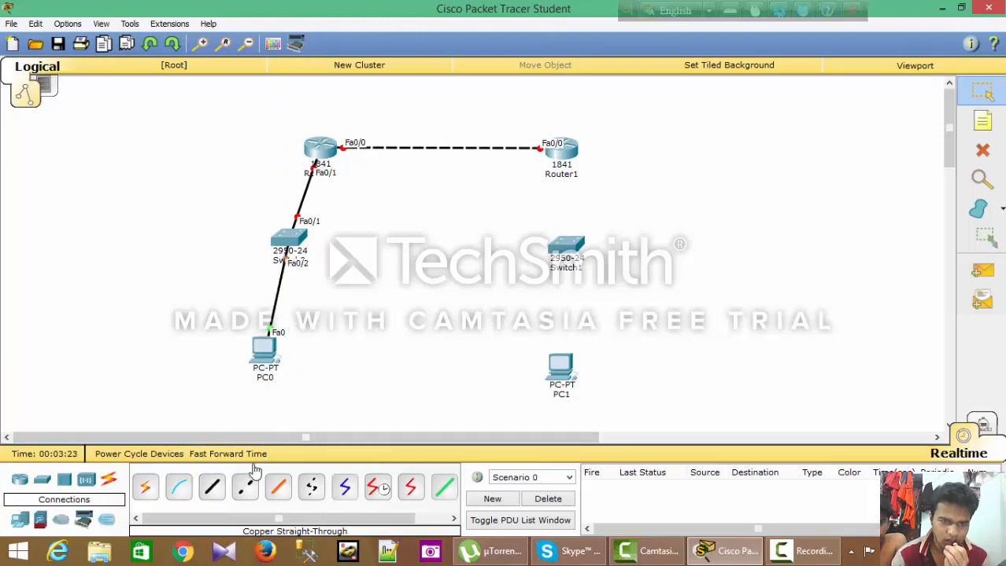
Connect Router1 FastEthernet0/1 to Switch1 FastEthernet0/1 with a copper straight-through cable.
{"action": "left_click", "coordinate": [211, 488]}
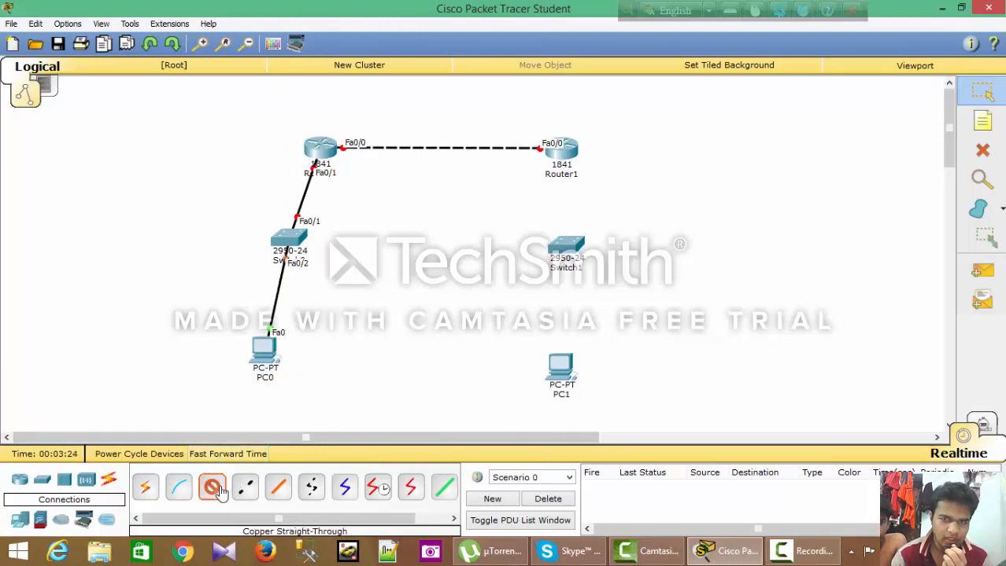
{"action": "left_click", "coordinate": [551, 155]}
{"action": "left_click", "coordinate": [575, 197]}
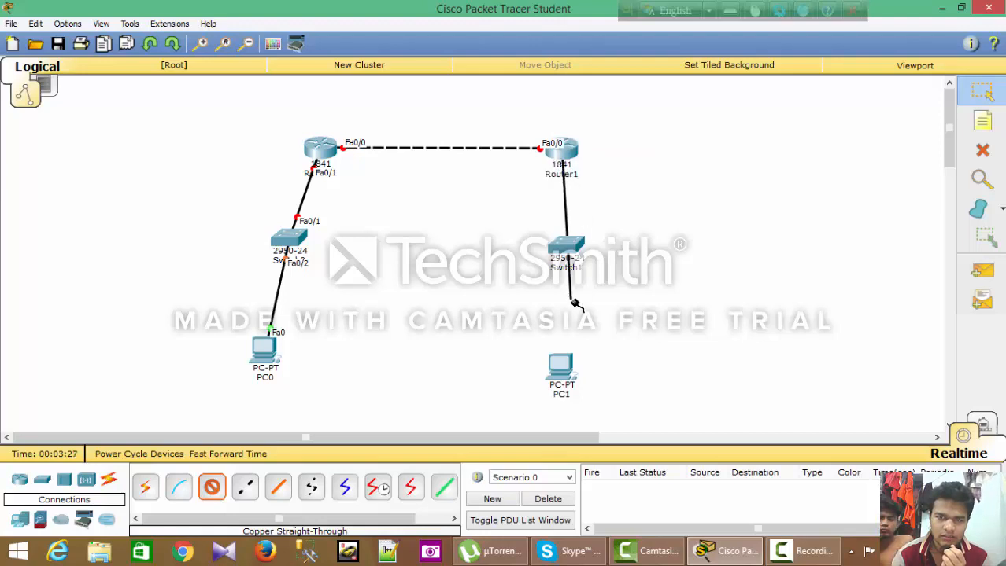
{"action": "left_click", "coordinate": [566, 251]}
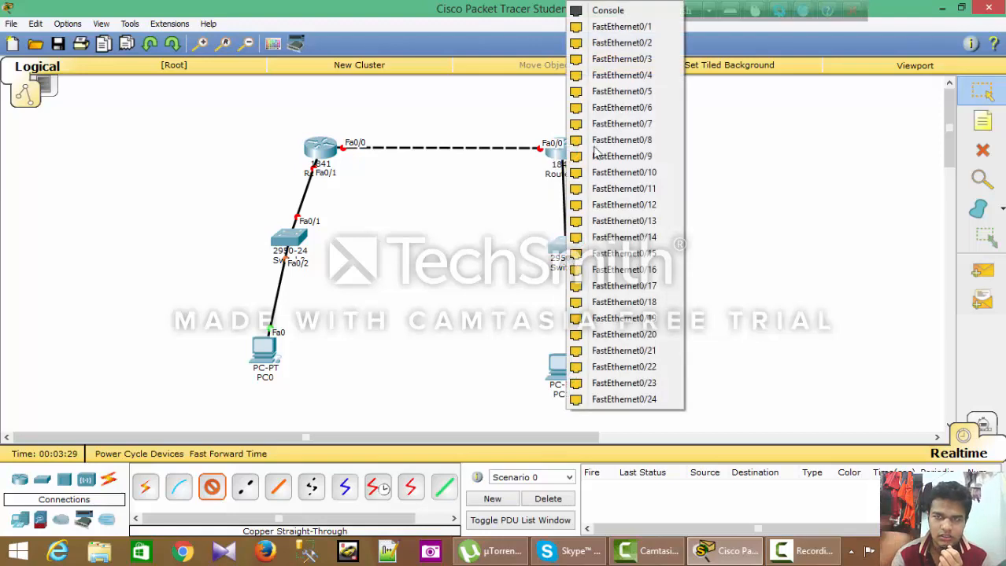
{"action": "left_click", "coordinate": [623, 27]}
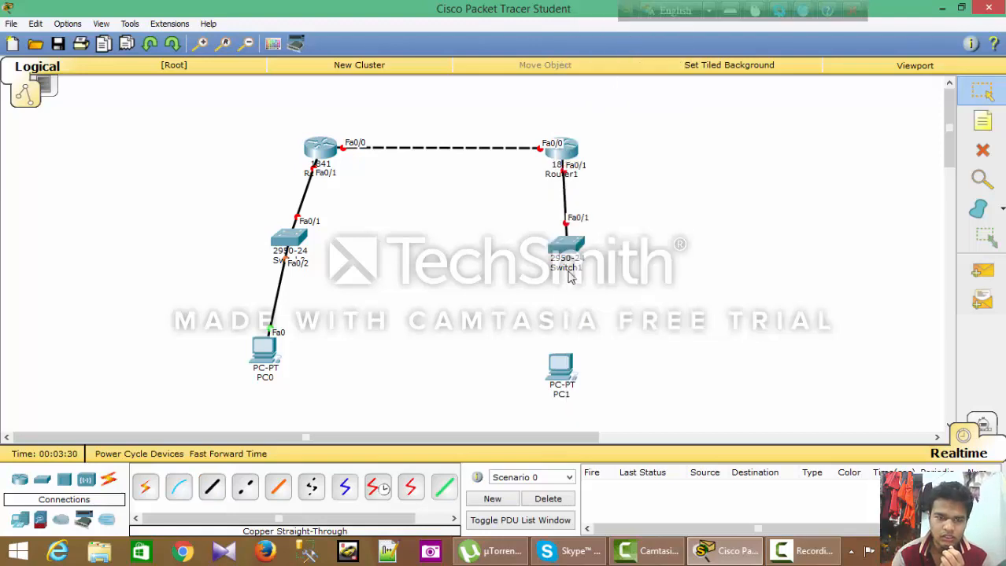
Connect Switch1 FastEthernet0/2 to PC1 FastEthernet0 with a copper straight-through cable.
{"action": "left_click", "coordinate": [211, 493]}
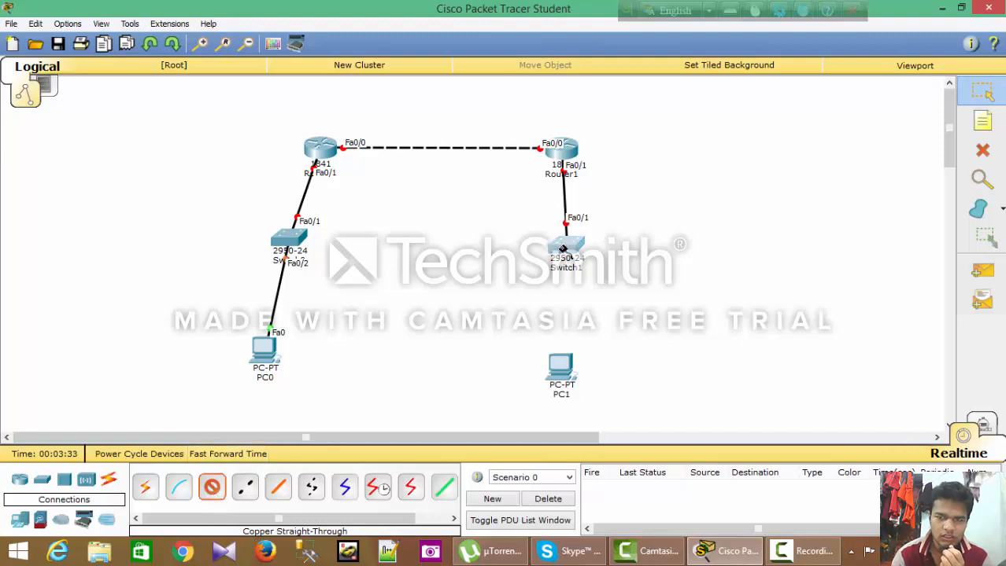
{"action": "left_click", "coordinate": [563, 248]}
{"action": "left_click", "coordinate": [604, 26]}
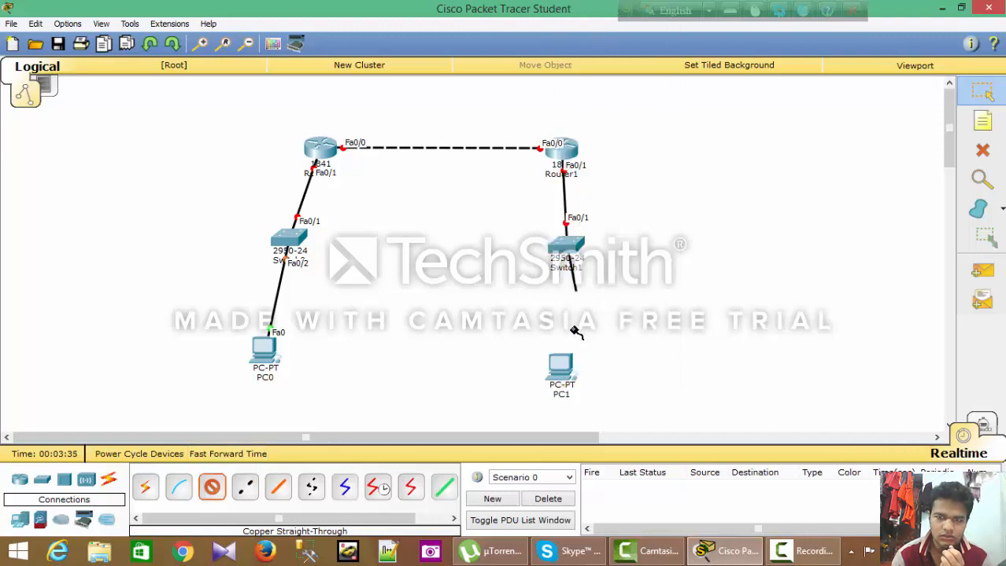
{"action": "left_click", "coordinate": [561, 366]}
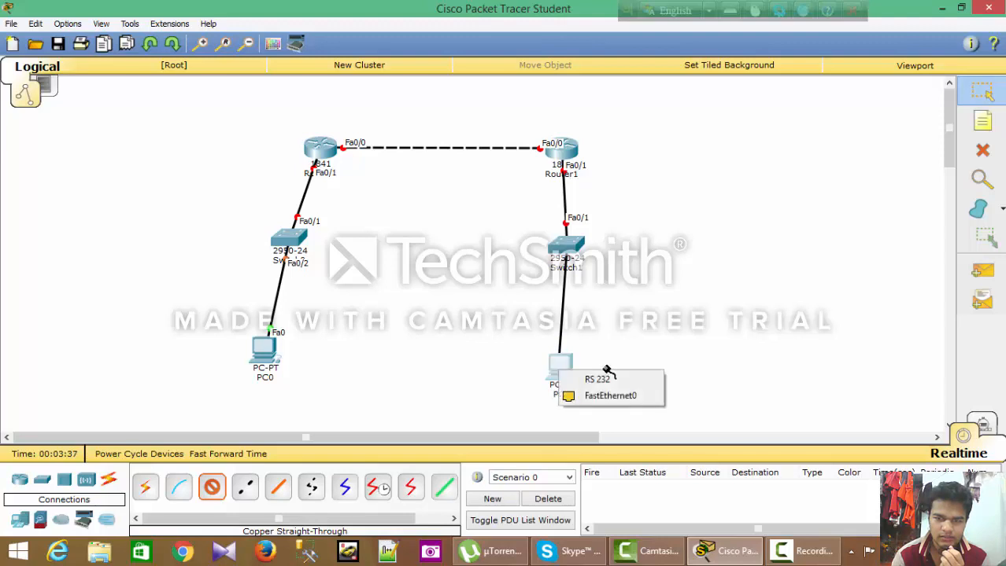
{"action": "left_click", "coordinate": [606, 399]}
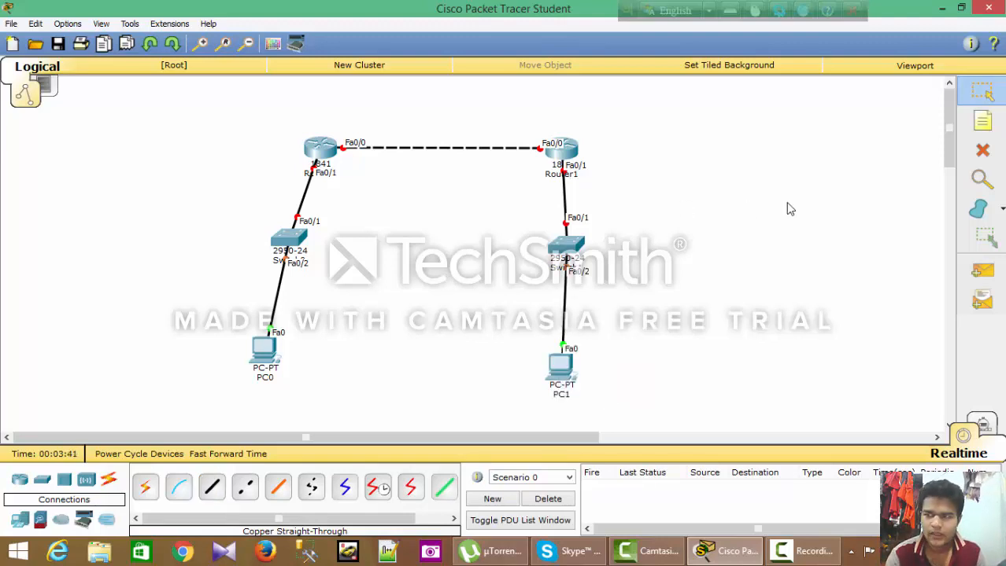
Add a note with the network address 192.168.1.0 above the link between the two routers.
{"action": "left_click", "coordinate": [983, 120]}
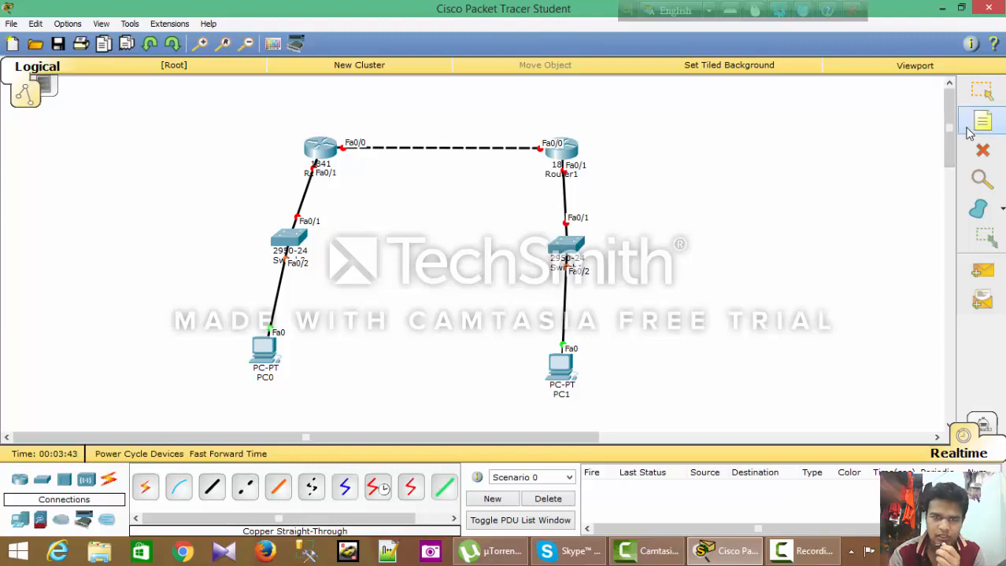
{"action": "left_click", "coordinate": [417, 99]}
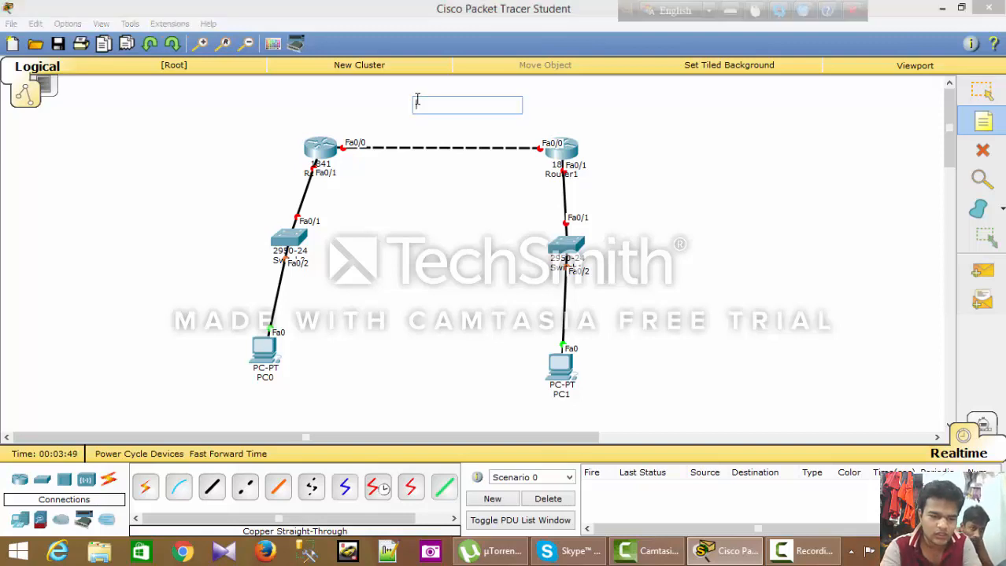
{"action": "type", "text": "192.168.1.0"}
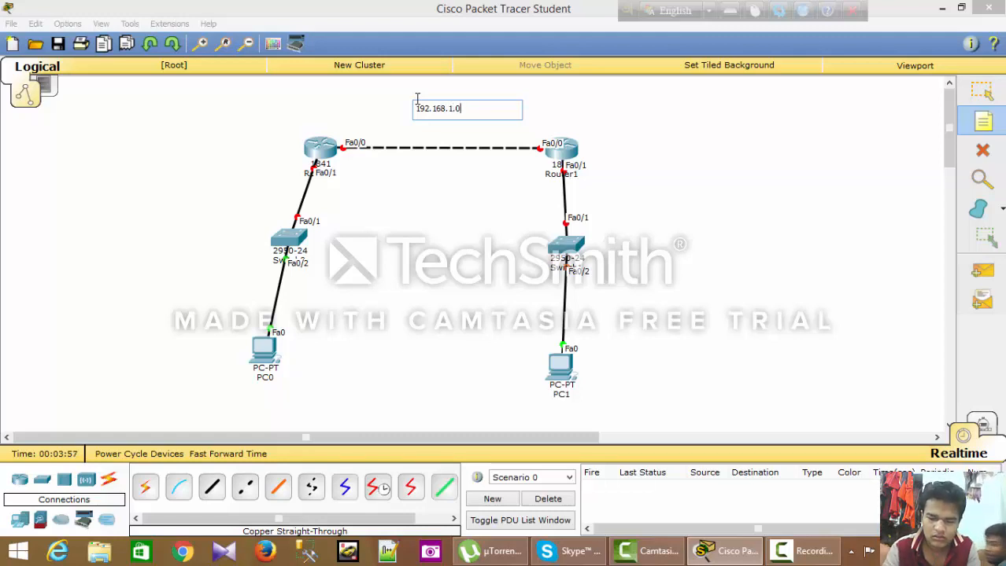
Copy the whole address text of the note above the router link.
{"action": "key", "text": "shift+Left"}
{"action": "key", "text": "shift+Left"}
{"action": "key", "text": "shift+Left"}
{"action": "key", "text": "shift+Left"}
{"action": "key", "text": "shift+Left"}
{"action": "key", "text": "shift+Left"}
{"action": "key", "text": "shift+Left"}
{"action": "key", "text": "shift+Left"}
{"action": "key", "text": "shift+Left"}
{"action": "key", "text": "shift+Left"}
{"action": "key", "text": "shift+Left"}
{"action": "key", "text": "ctrl+c"}
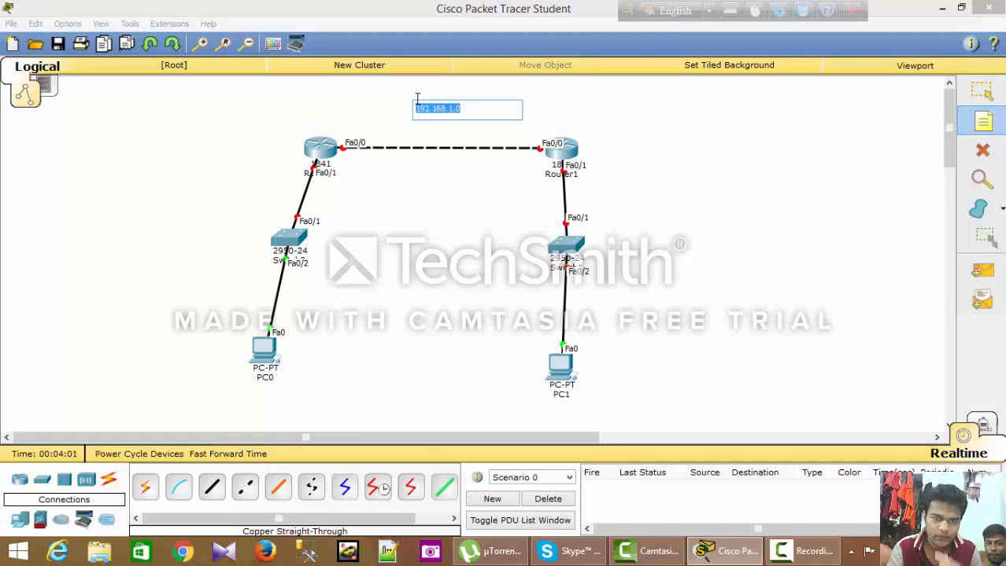
Add interface address notes on the router link: 192.168.1.1 beside Router0 and 192.168.1.2 beside Router1.
{"action": "left_click", "coordinate": [342, 138]}
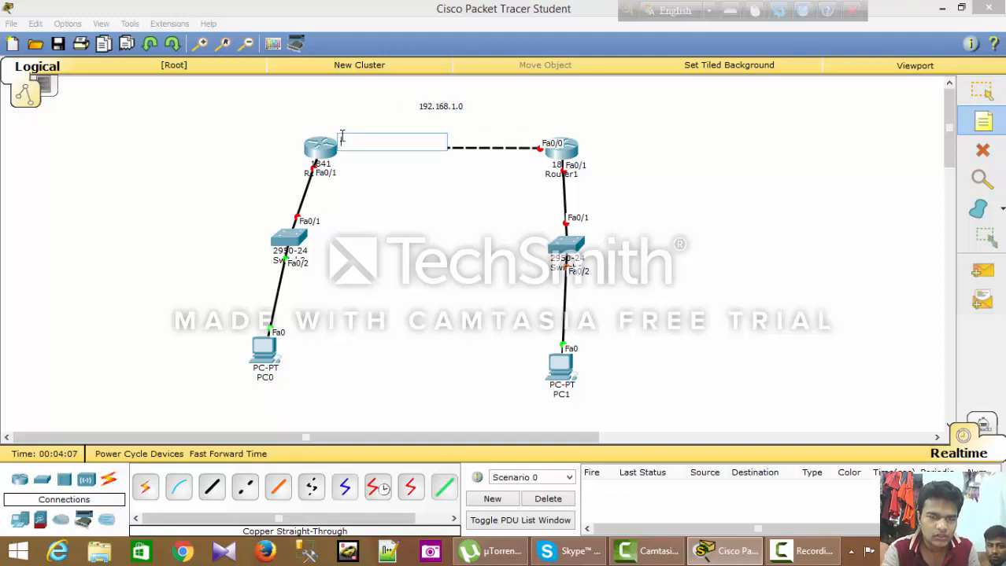
{"action": "key", "text": "ctrl+v"}
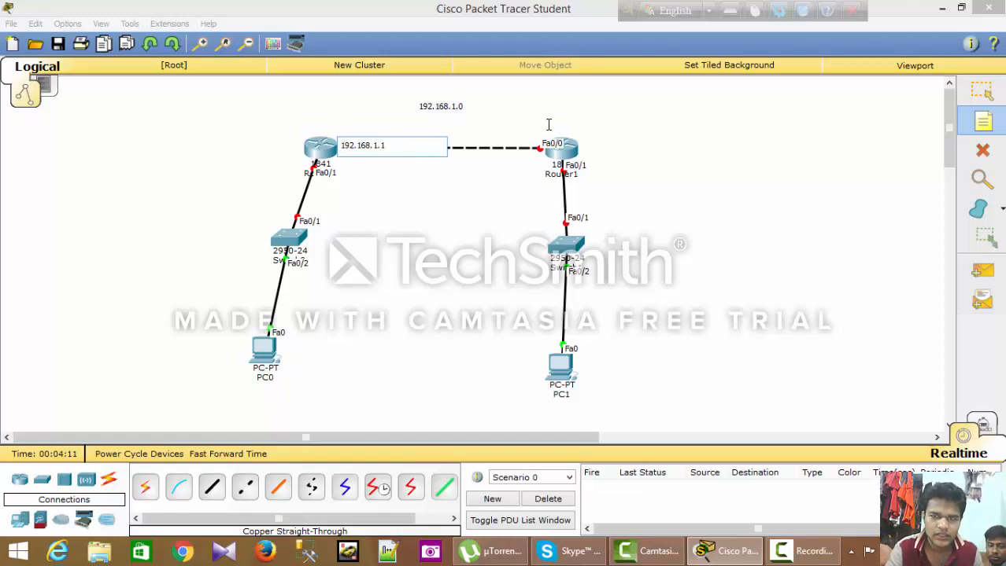
{"action": "left_click", "coordinate": [471, 138]}
{"action": "key", "text": "ctrl+v"}
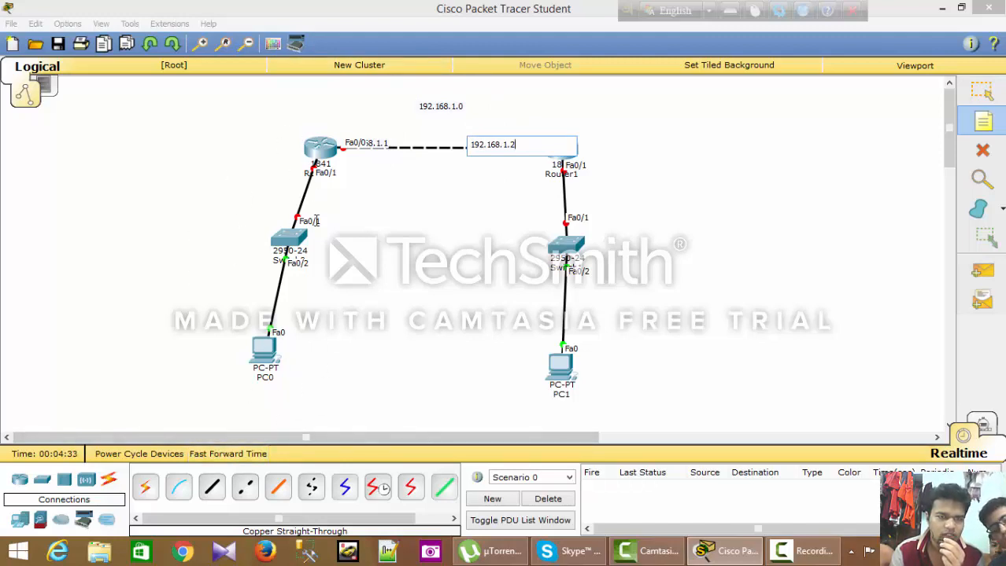
Add a note with the address 192.168.2.1 beside the link between Router0 and its switch.
{"action": "left_click", "coordinate": [200, 194]}
{"action": "key", "text": "ctrl+v"}
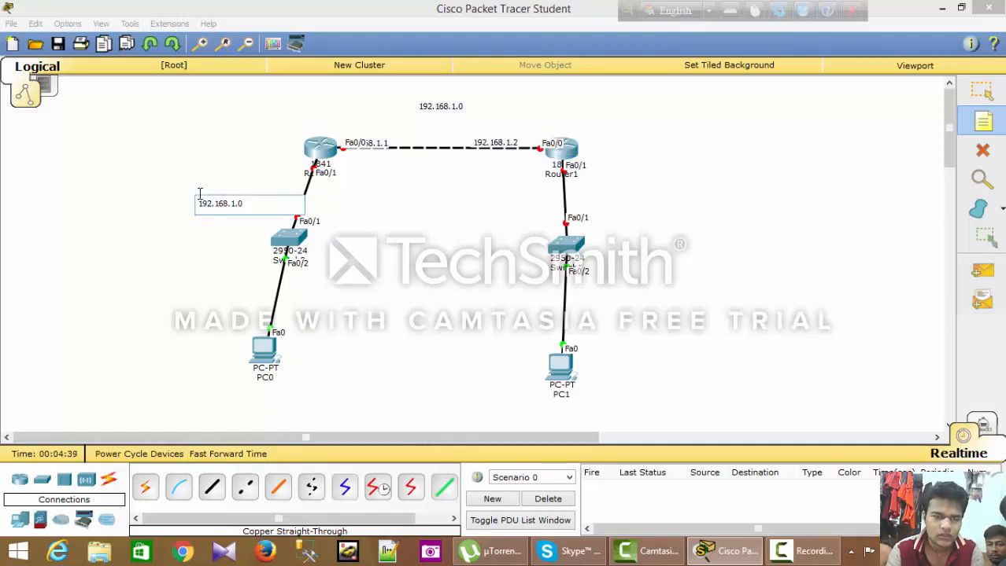
{"action": "key", "text": "BackSpace"}
{"action": "type", "text": "2."}
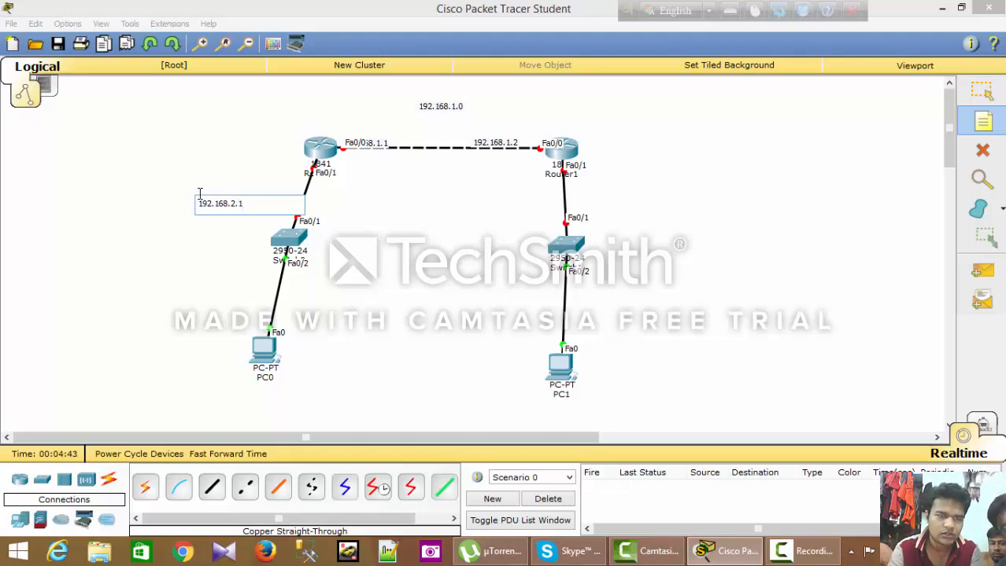
Add a note below PC0 reading "192.168.2.2 Gtewy 192.168.2.1".
{"action": "left_click", "coordinate": [202, 397]}
{"action": "key", "text": "ctrl+v"}
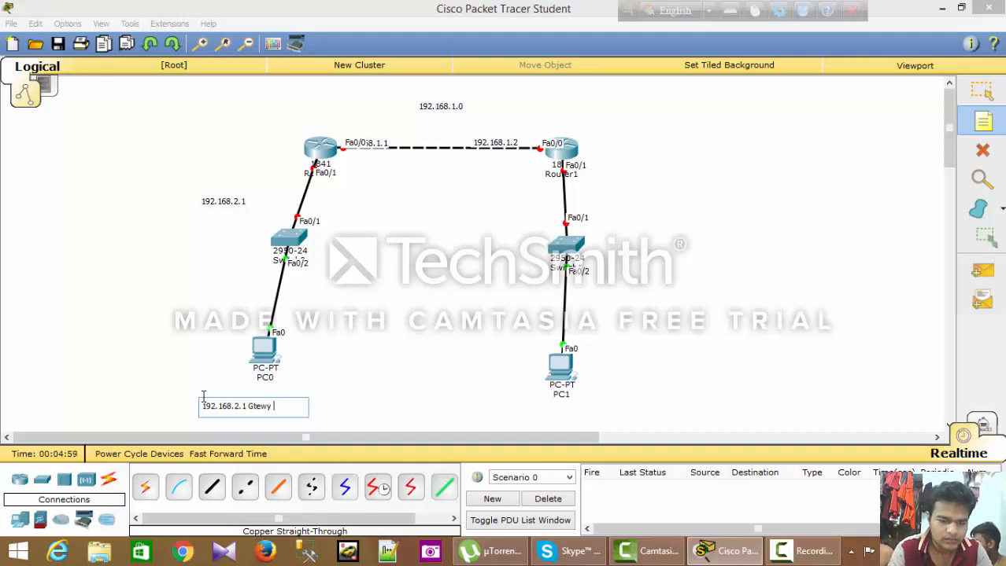
{"action": "key", "text": "ctrl+v"}
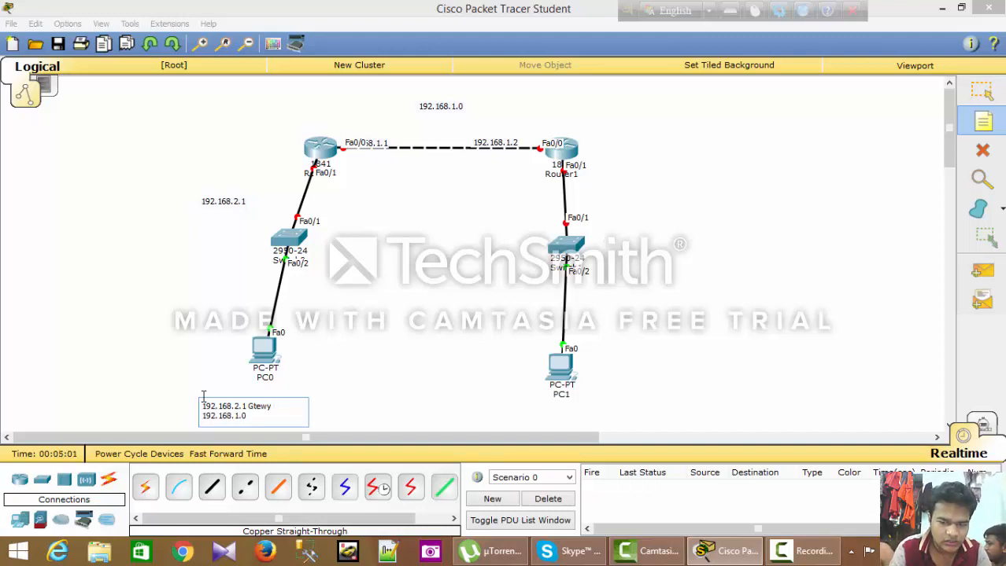
{"action": "key", "text": "BackSpace"}
{"action": "key", "text": "BackSpace"}
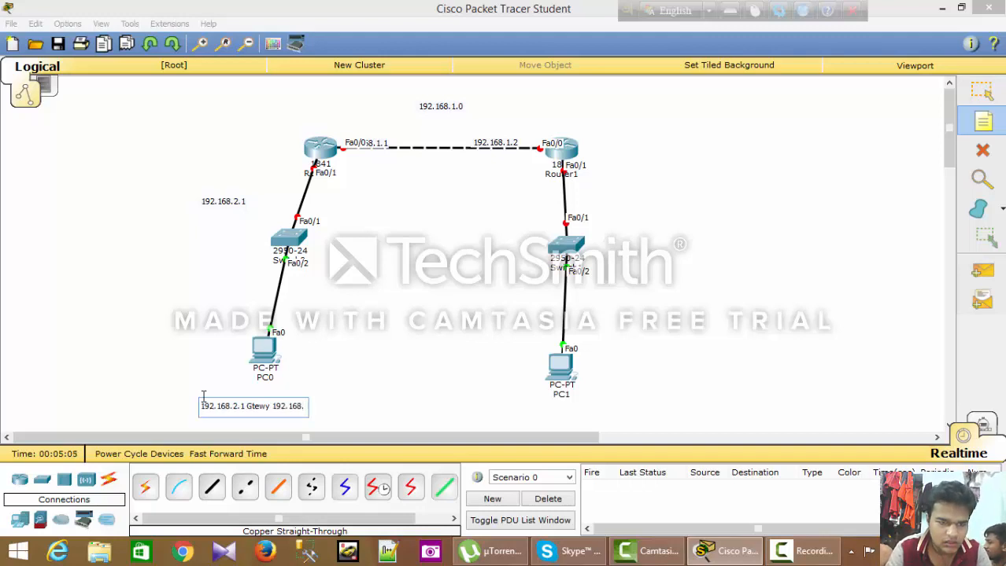
{"action": "key", "text": "BackSpace"}
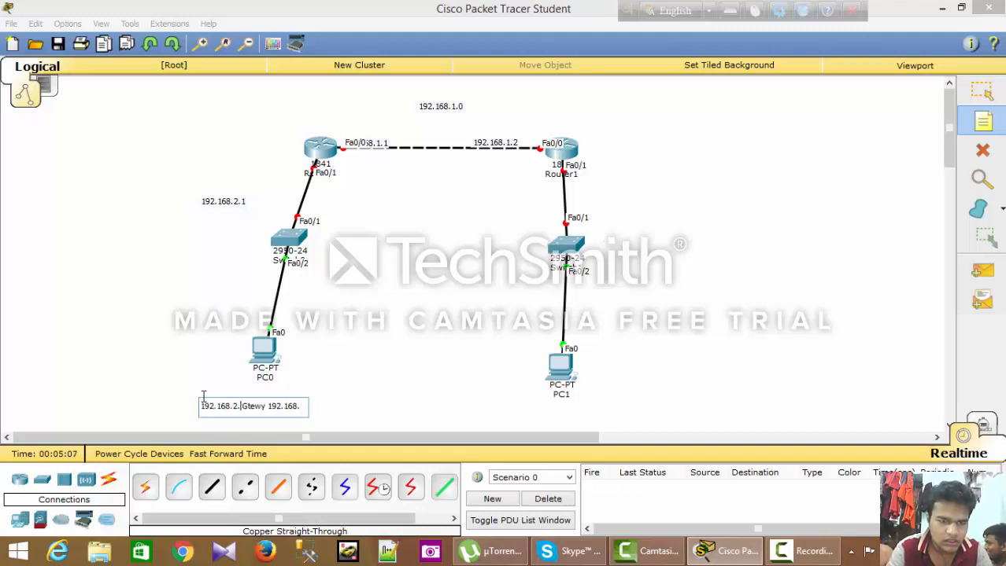
{"action": "type", "text": "2"}
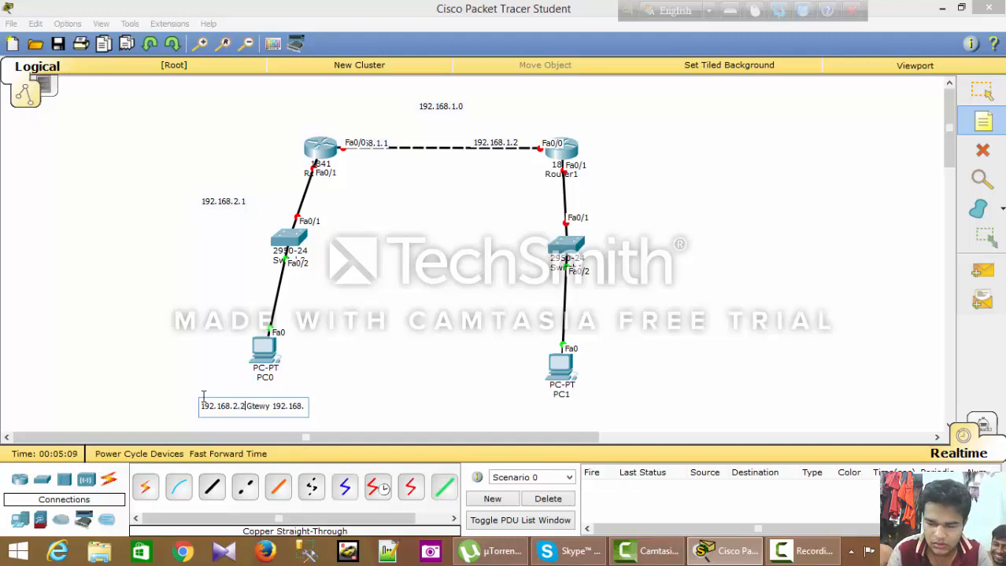
{"action": "type", "text": " Gtewy 192.168."}
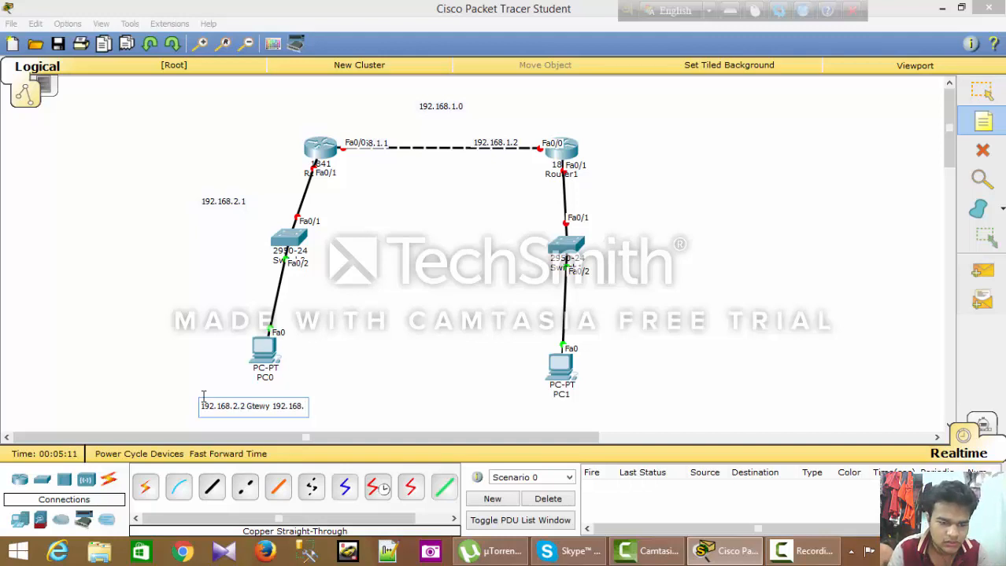
{"action": "type", "text": "2.1"}
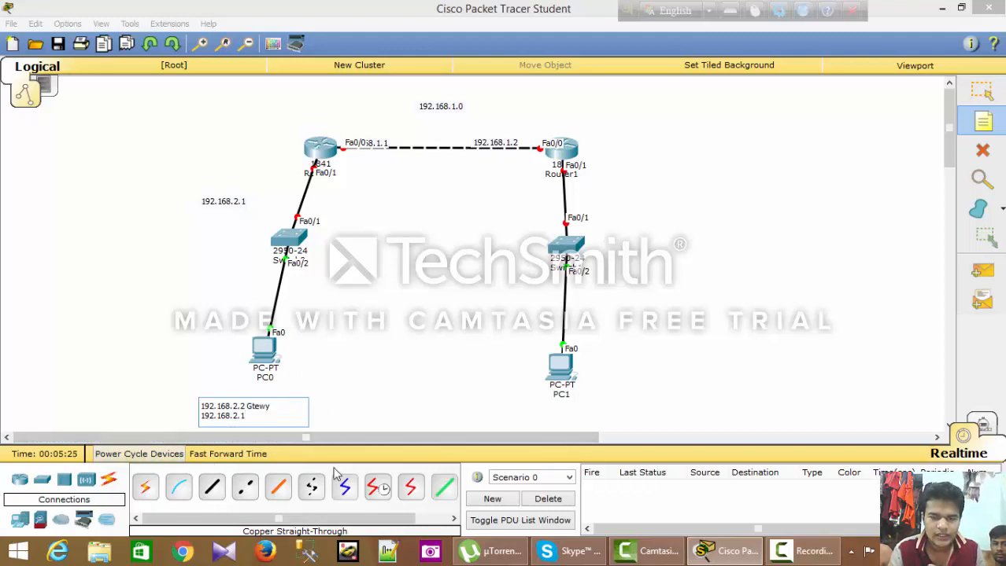
Add a note 192.168.3.1 beside the Router1–Switch1 link and a note "192.168.3.2 gtewy 192.168.3.1" beside PC1.
{"action": "left_click", "coordinate": [596, 189]}
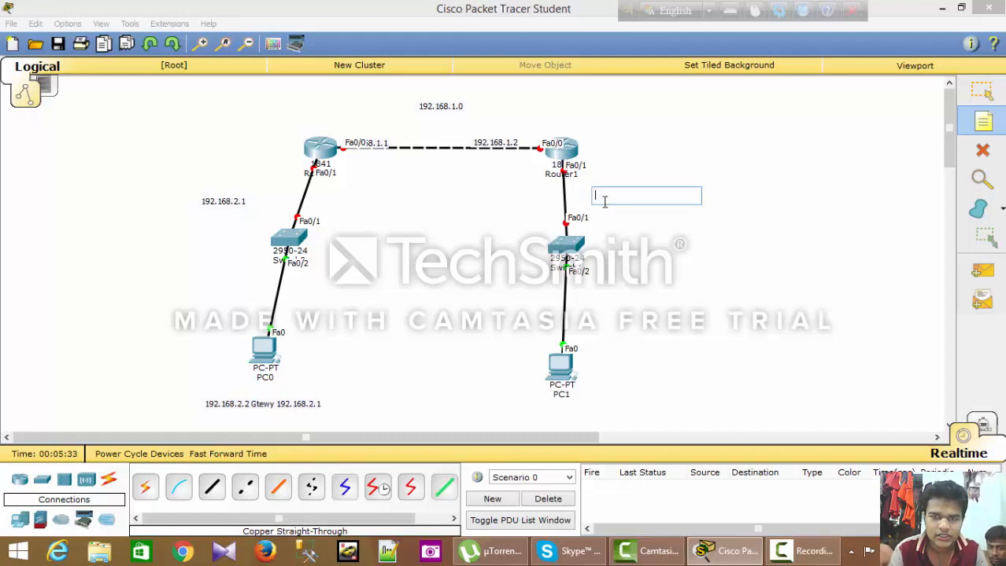
{"action": "key", "text": "ctrl+v"}
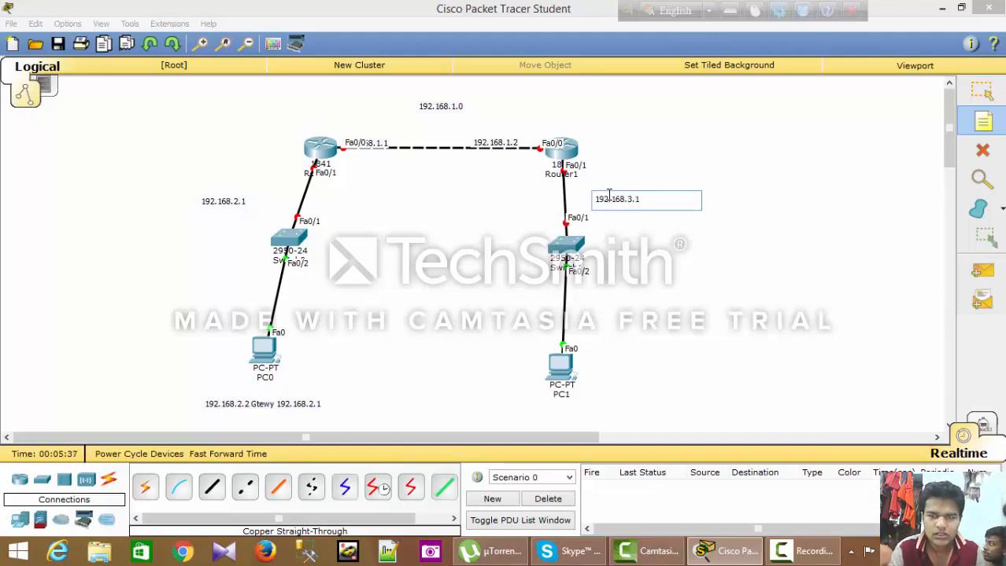
{"action": "left_click", "coordinate": [596, 376]}
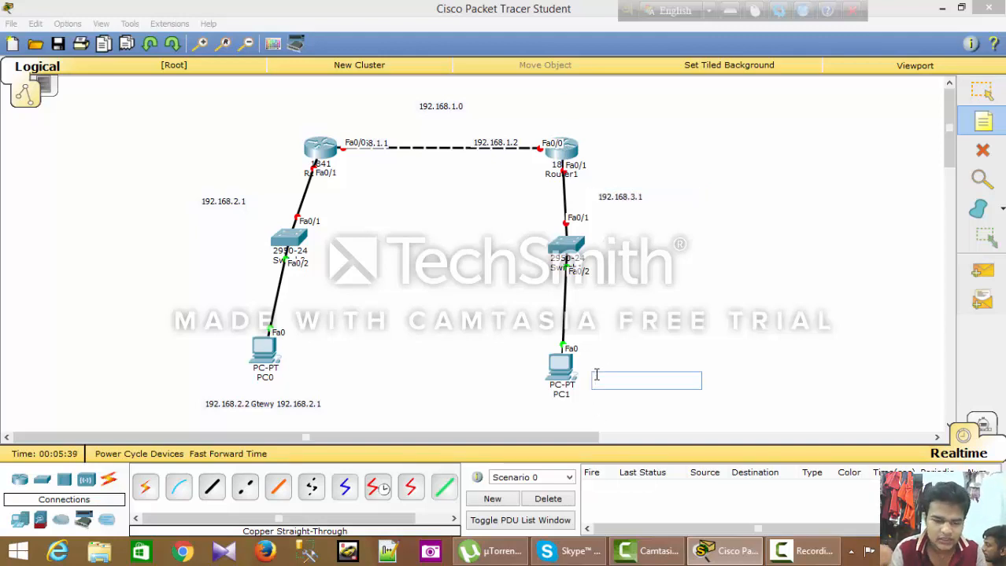
{"action": "type", "text": "192.168.1.0"}
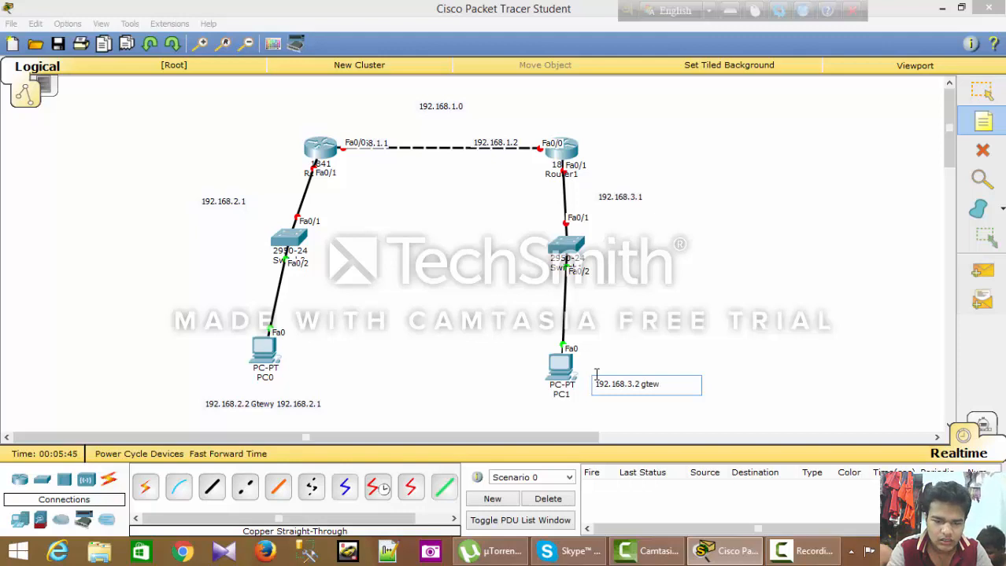
{"action": "key", "text": "Return"}
{"action": "type", "text": "192.168.1.0"}
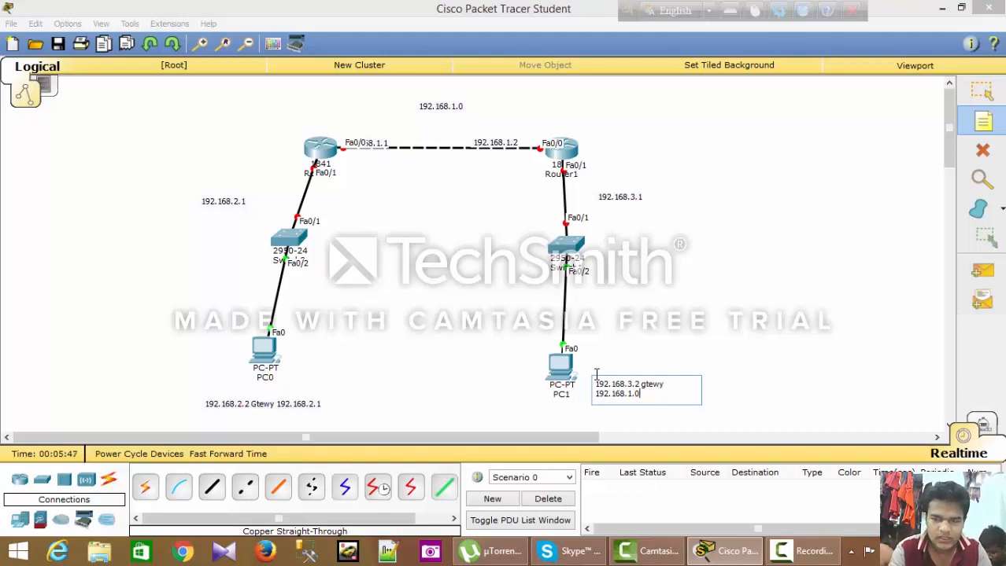
{"action": "key", "text": "BackSpace"}
{"action": "type", "text": "3."}
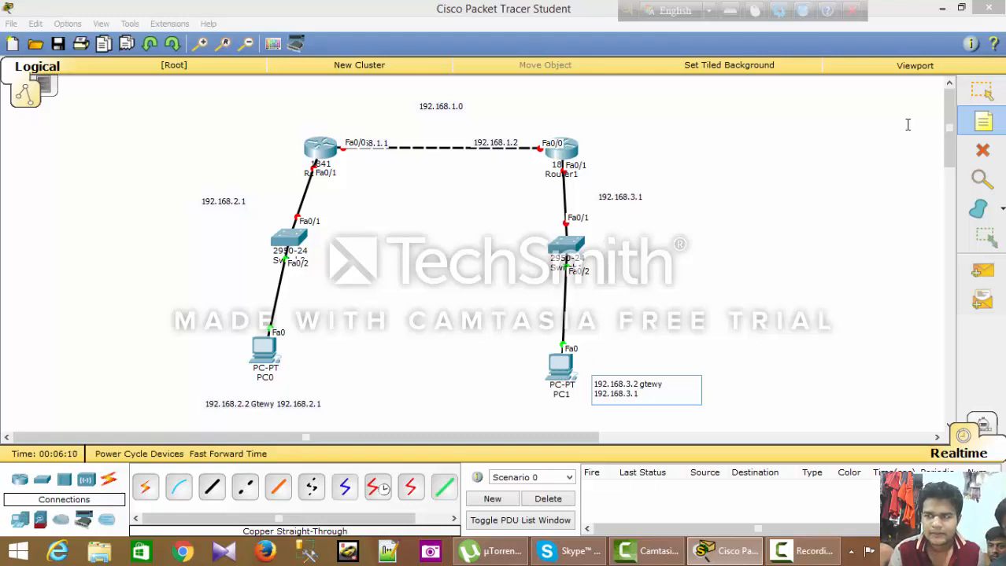
Configure PC0 with the static IP address 192.168.2.2, subnet mask 255.255.255.0 and default gateway 192.168.2.1.
{"action": "left_click", "coordinate": [974, 96]}
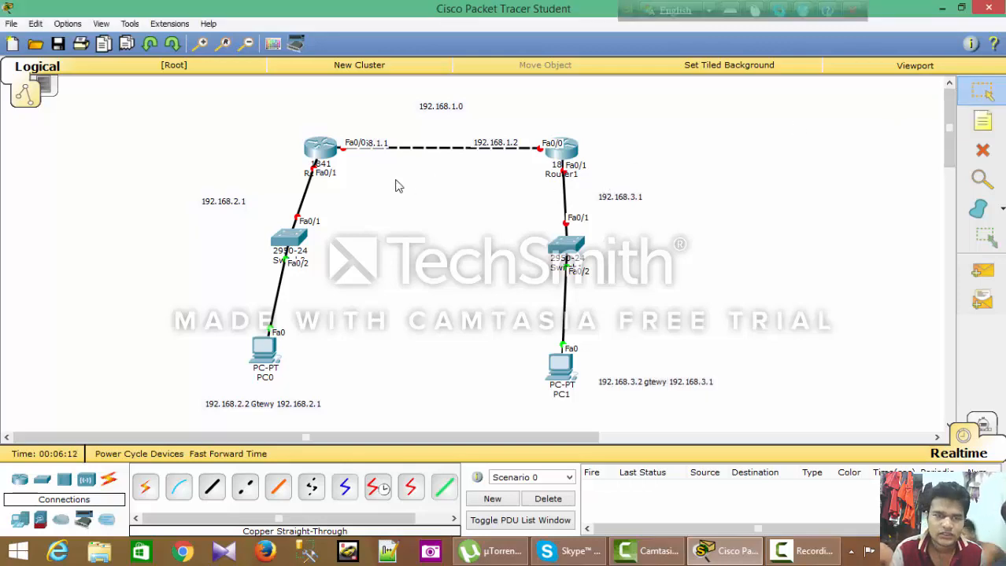
{"action": "left_click", "coordinate": [267, 358]}
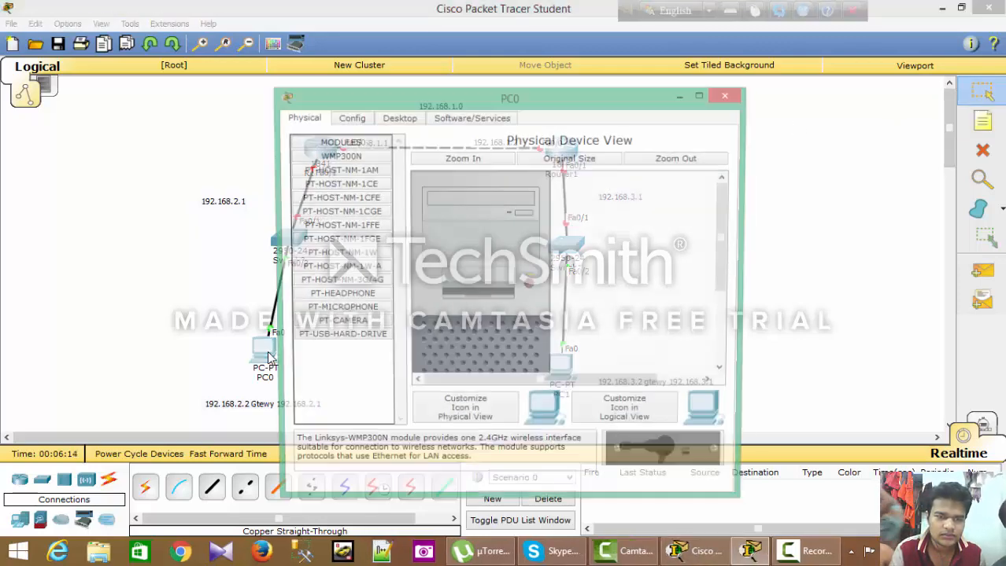
{"action": "left_click_drag", "start_coordinate": [406, 98], "coordinate": [440, 69]}
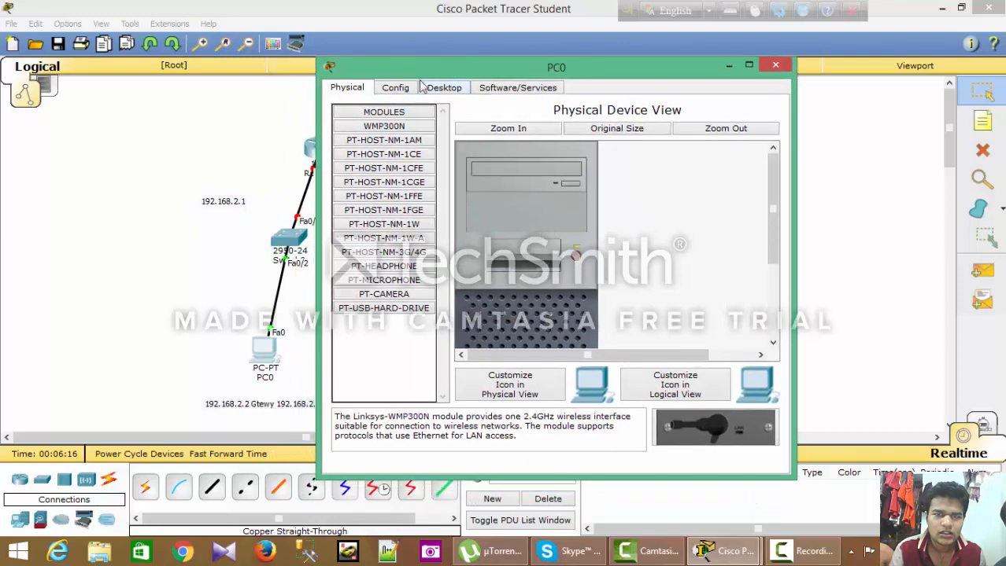
{"action": "left_click", "coordinate": [400, 85]}
{"action": "left_click", "coordinate": [439, 88]}
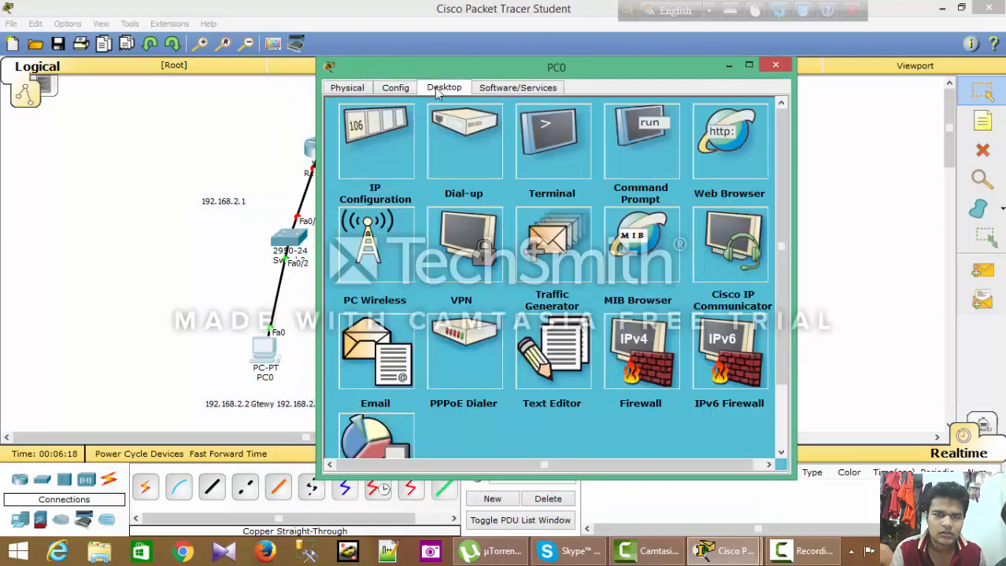
{"action": "left_click", "coordinate": [365, 141]}
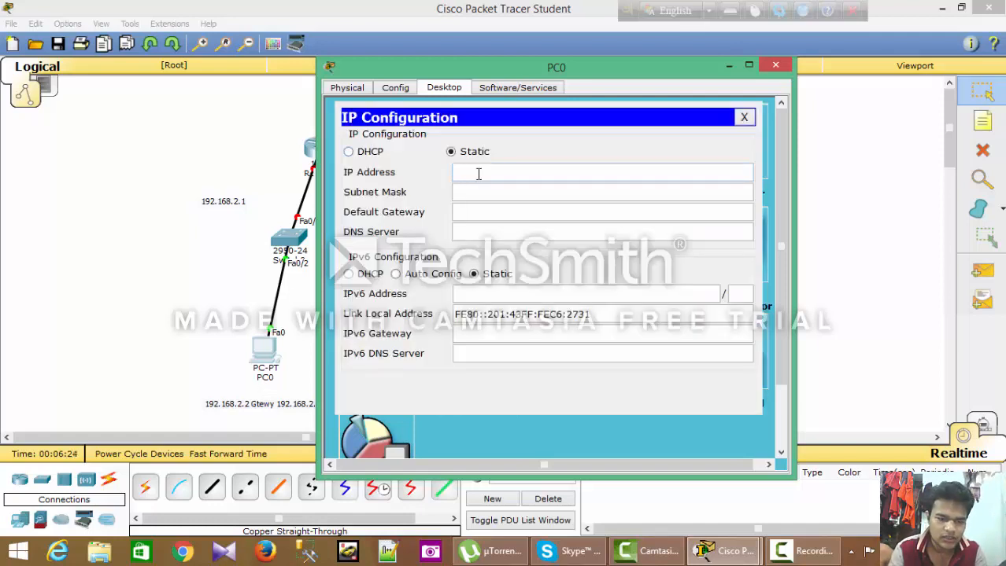
{"action": "type", "text": "192.168.1.0"}
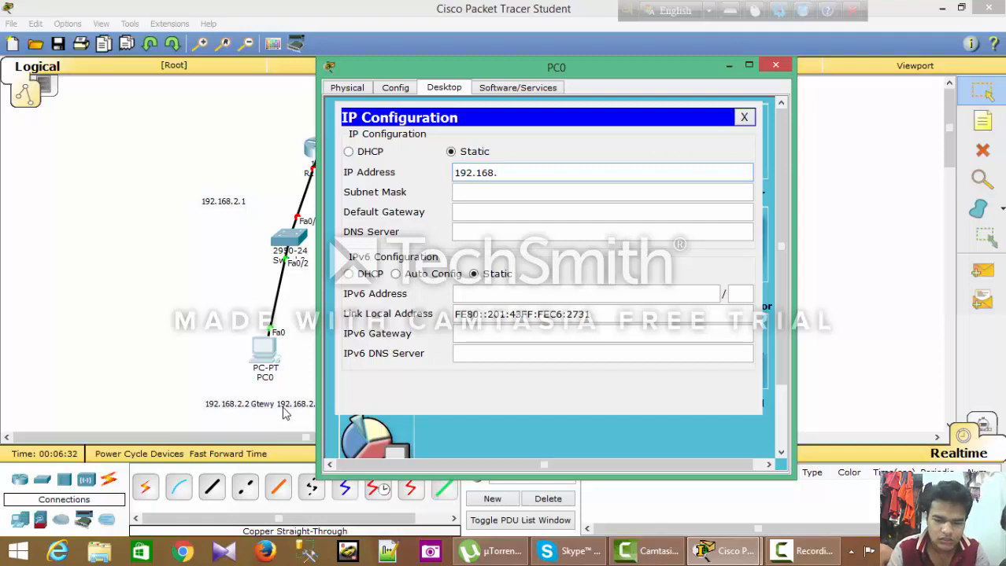
{"action": "key", "text": "Tab"}
{"action": "key", "text": "Tab"}
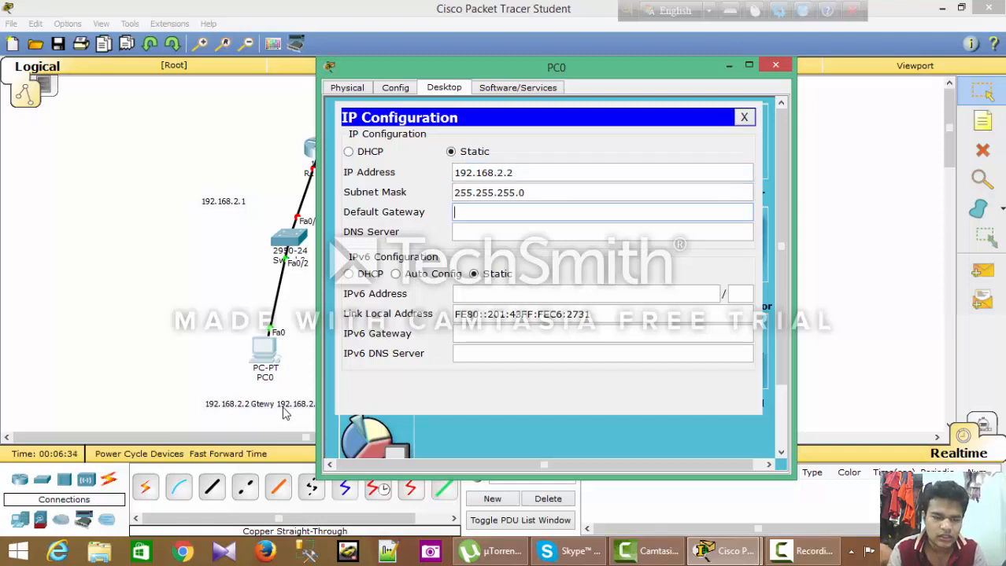
{"action": "type", "text": "192.168.1.0"}
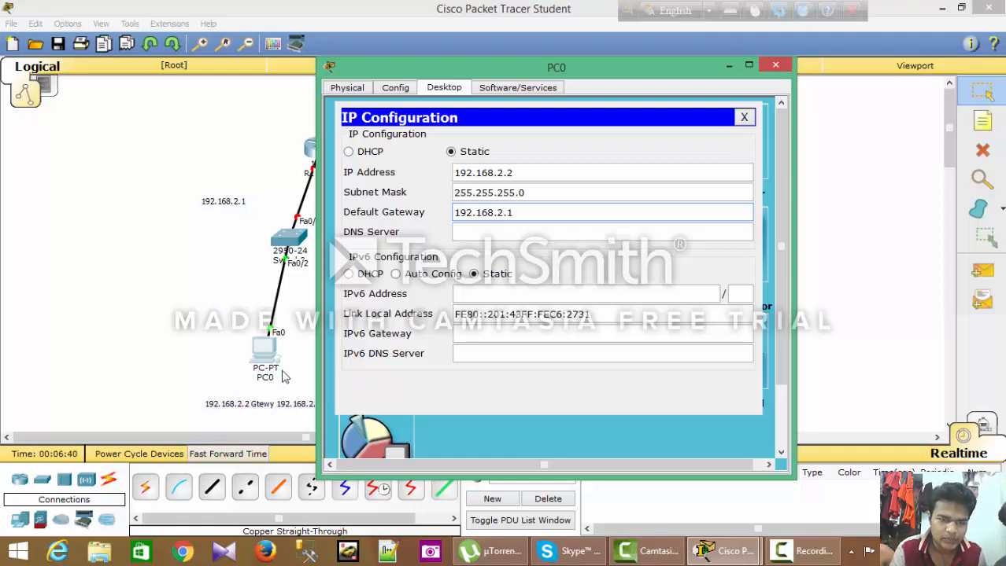
{"action": "left_click", "coordinate": [773, 67]}
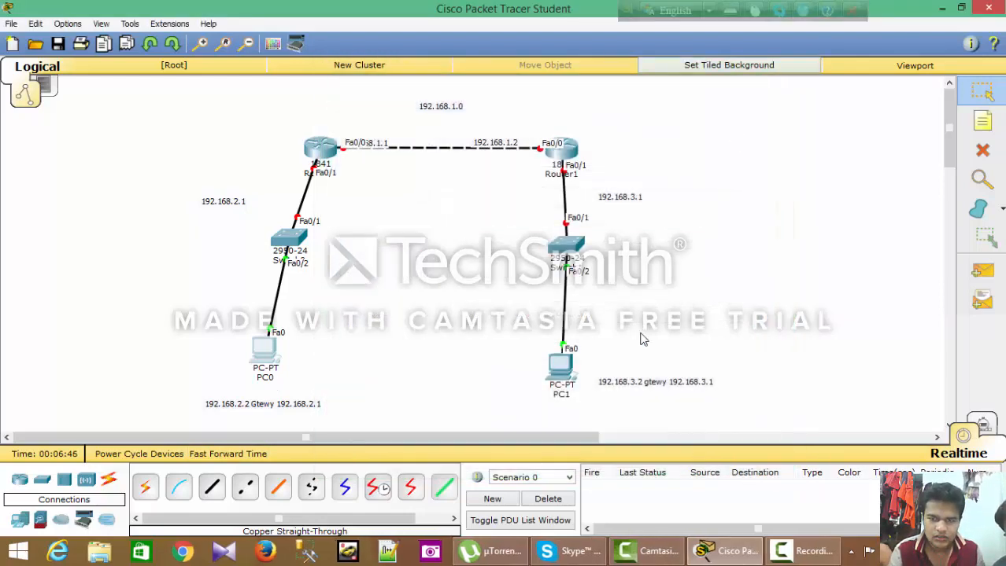
Configure PC1 with the static IP address 192.168.3.2, subnet mask 255.255.255.0 and default gateway 192.168.3.1.
{"action": "left_click", "coordinate": [563, 368]}
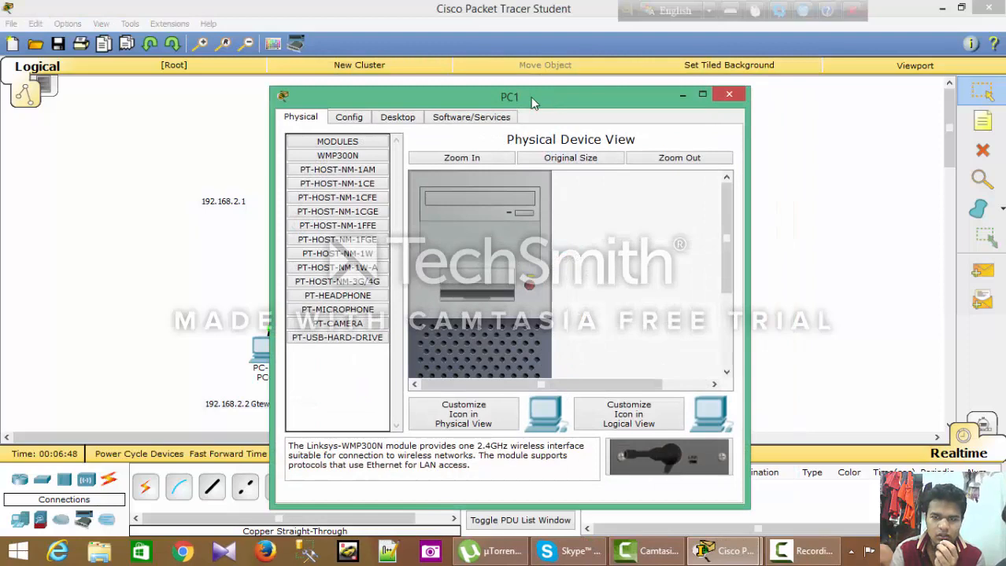
{"action": "left_click_drag", "start_coordinate": [531, 97], "coordinate": [339, 82]}
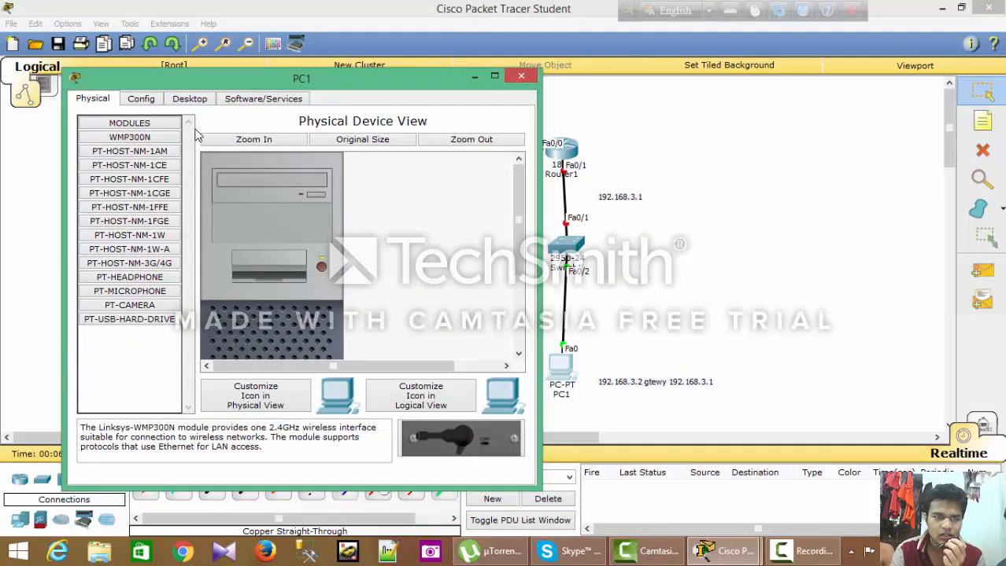
{"action": "left_click", "coordinate": [190, 99]}
{"action": "left_click", "coordinate": [128, 141]}
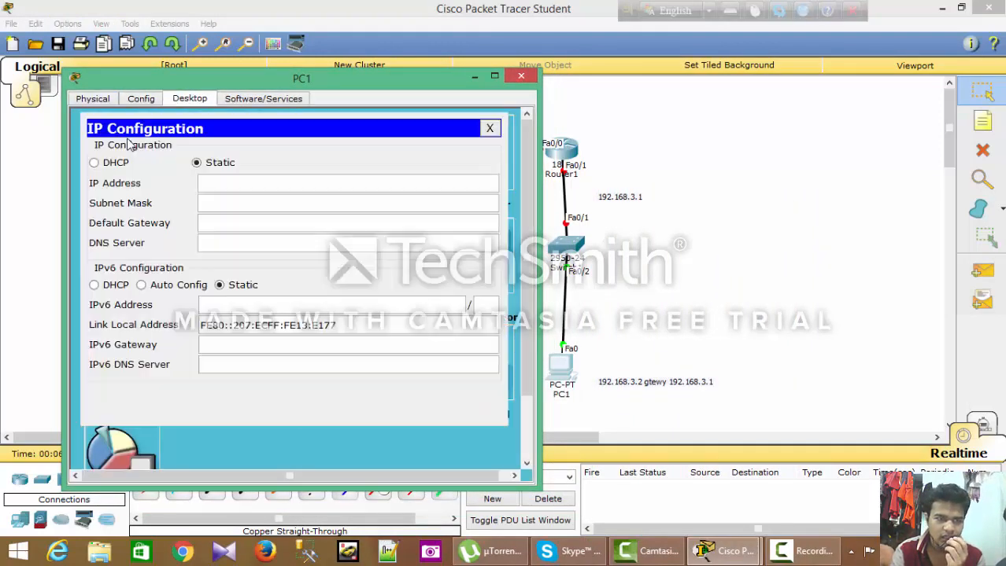
{"action": "left_click", "coordinate": [235, 182]}
{"action": "type", "text": "192.168.1.0"}
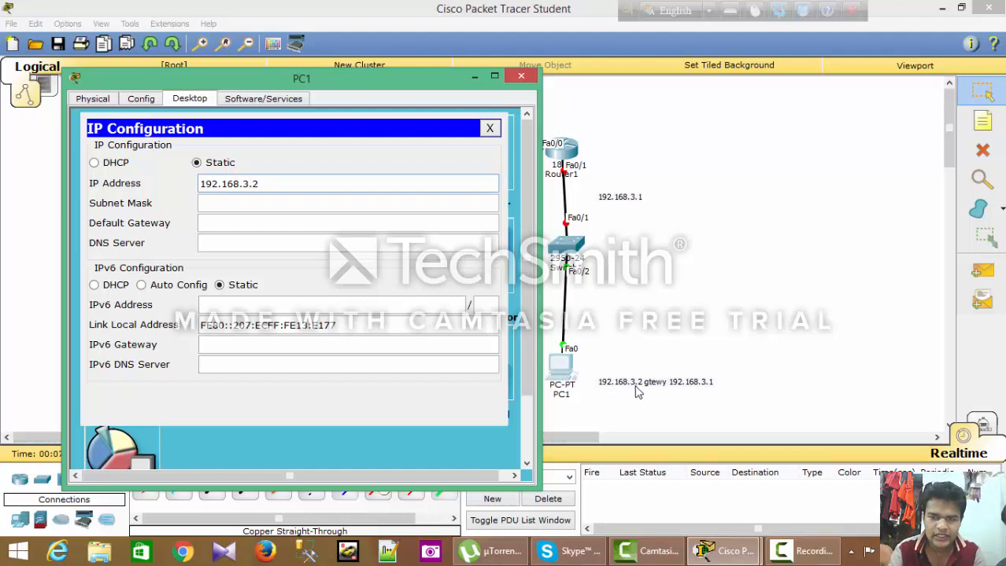
{"action": "key", "text": "Tab"}
{"action": "key", "text": "Tab"}
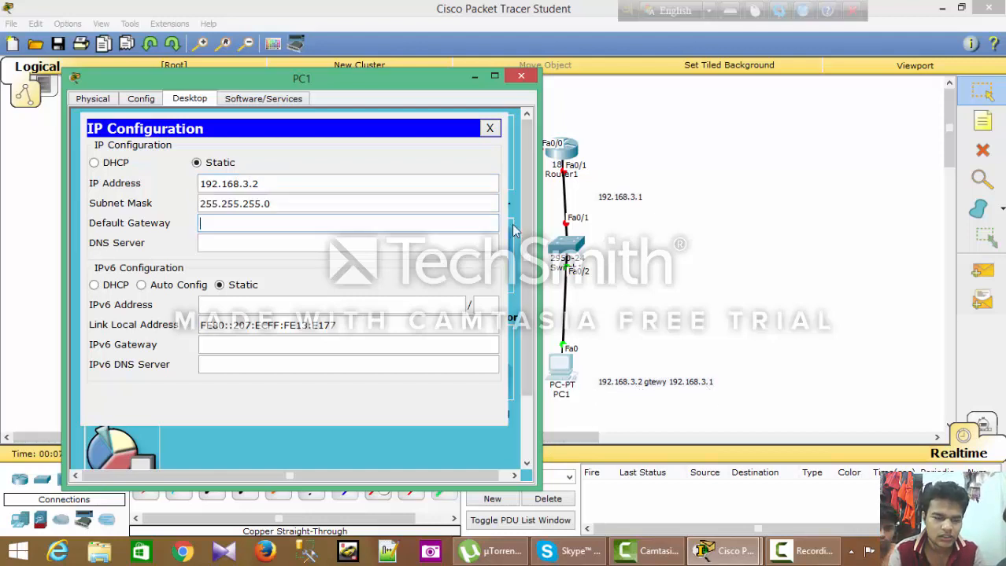
{"action": "type", "text": "192.168.1.0"}
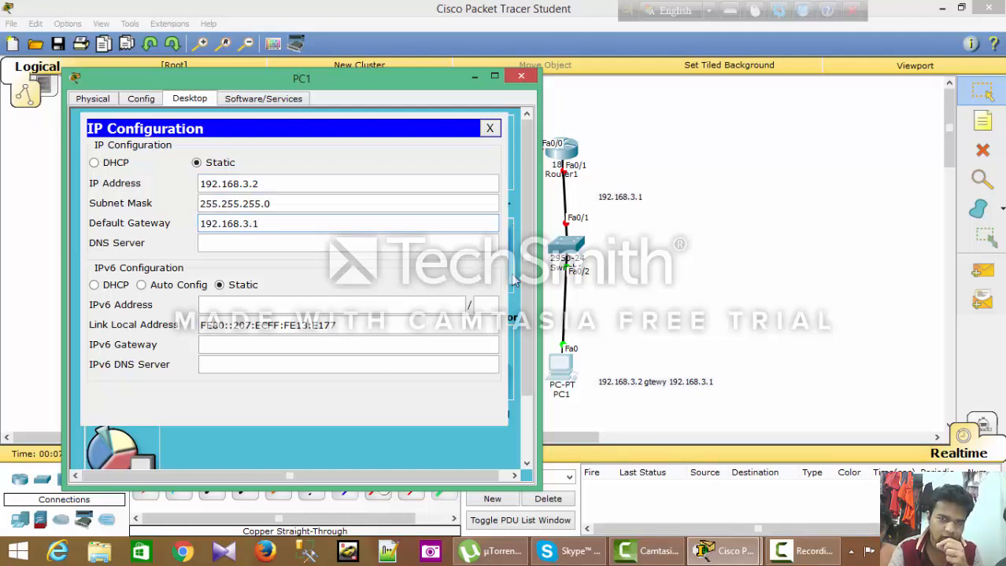
{"action": "left_click", "coordinate": [522, 78]}
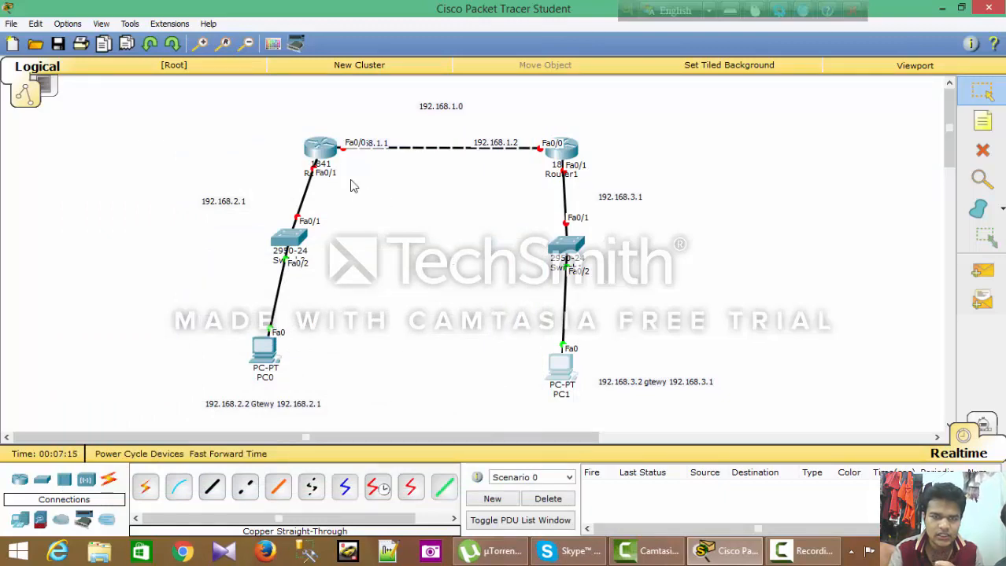
Configure Router0's FastEthernet0/0 with IP address 192.168.1.1 and subnet mask 255.255.255.0, and turn the port on.
{"action": "left_click", "coordinate": [320, 148]}
{"action": "left_click_drag", "start_coordinate": [384, 102], "coordinate": [511, 79]}
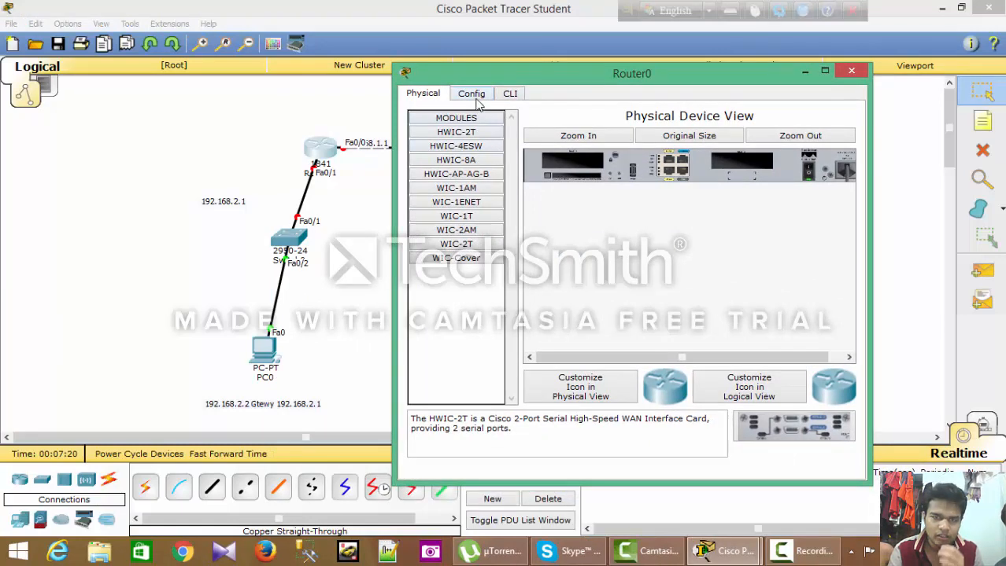
{"action": "left_click", "coordinate": [476, 98]}
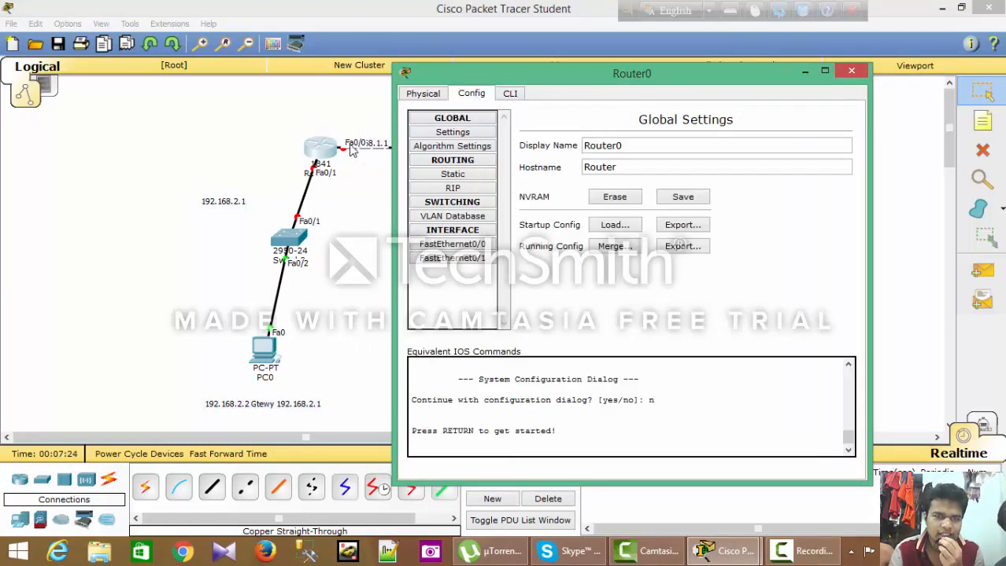
{"action": "left_click", "coordinate": [461, 247]}
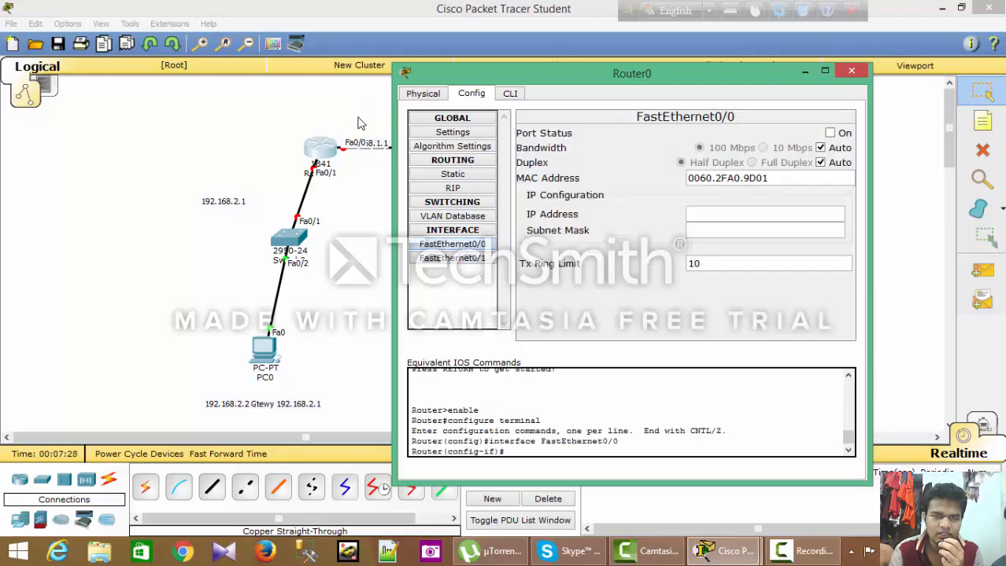
{"action": "mouse_move", "coordinate": [459, 77]}
{"action": "left_mouse_down"}
{"action": "mouse_move", "coordinate": [545, 80]}
{"action": "mouse_move", "coordinate": [492, 71]}
{"action": "mouse_move", "coordinate": [477, 84]}
{"action": "left_mouse_up"}
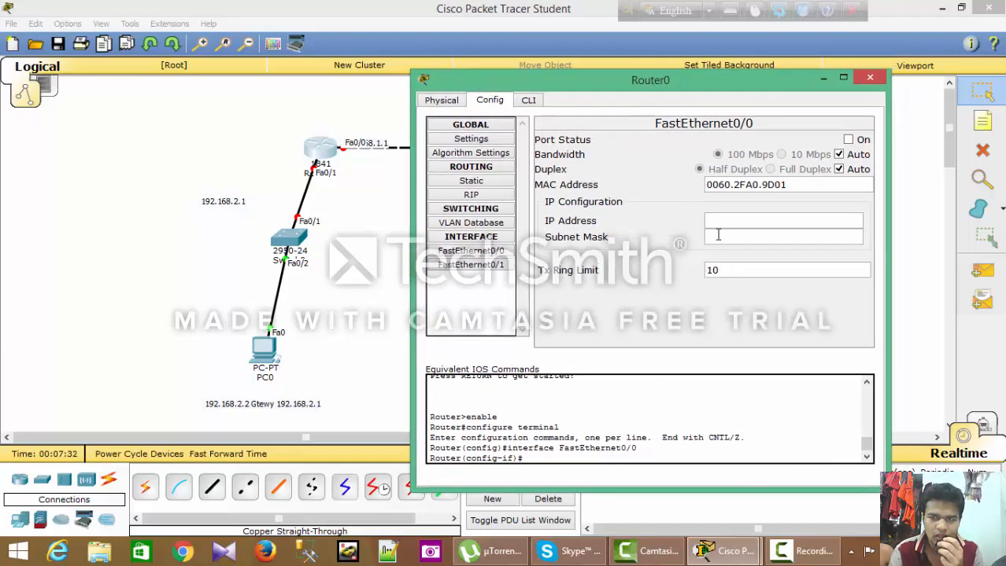
{"action": "type", "text": "192.168.1.0"}
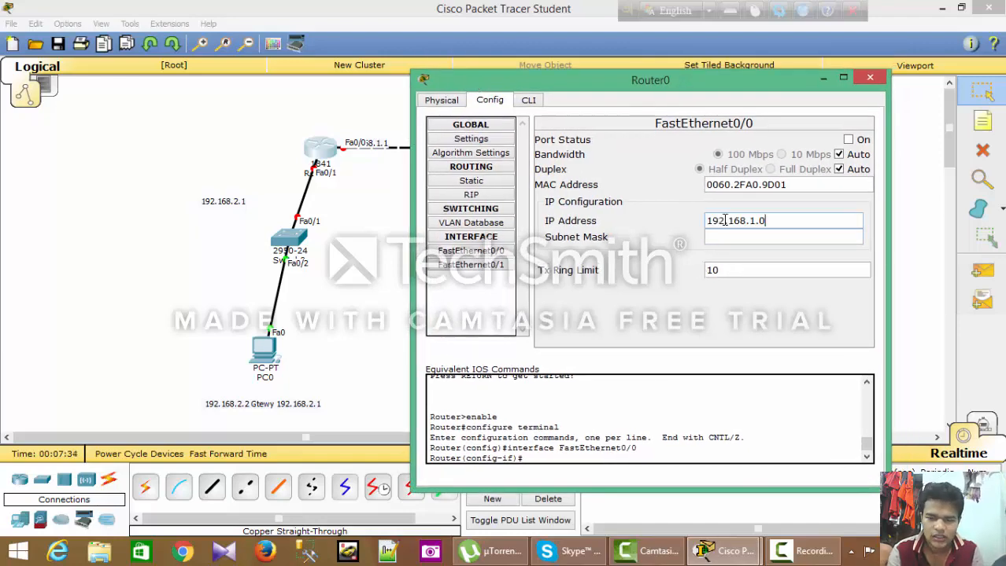
{"action": "type", "text": "1"}
{"action": "key", "text": "Tab"}
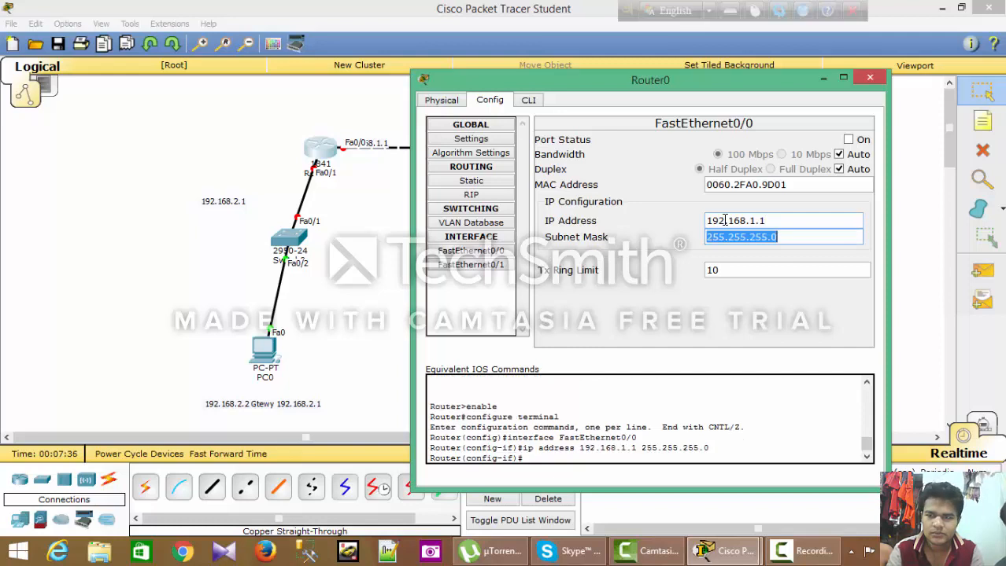
{"action": "left_click", "coordinate": [848, 140]}
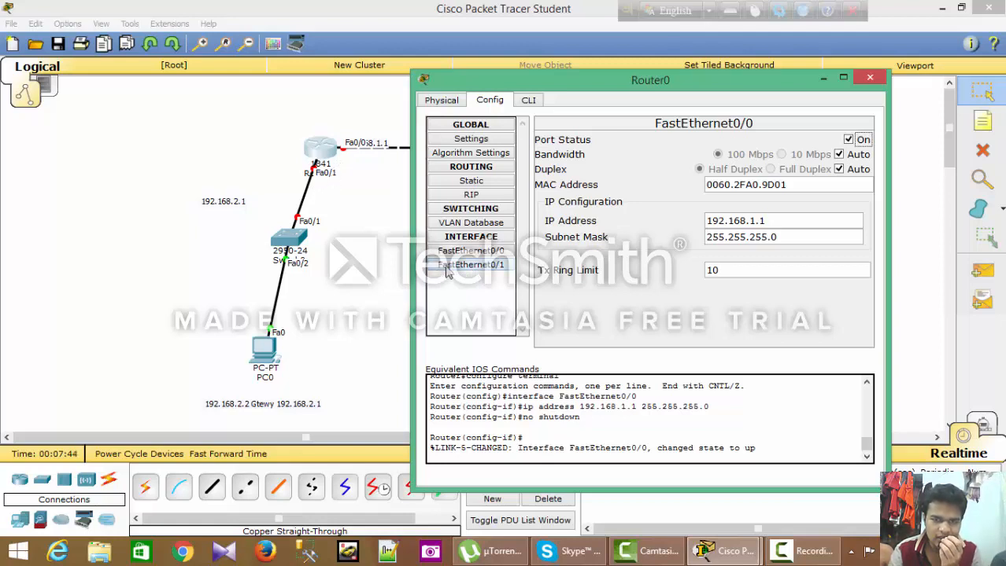
Configure Router0's FastEthernet0/1 with IP address 192.168.2.1 and subnet mask 255.255.255.0, turn the port on, and close the router's settings.
{"action": "left_click", "coordinate": [471, 265]}
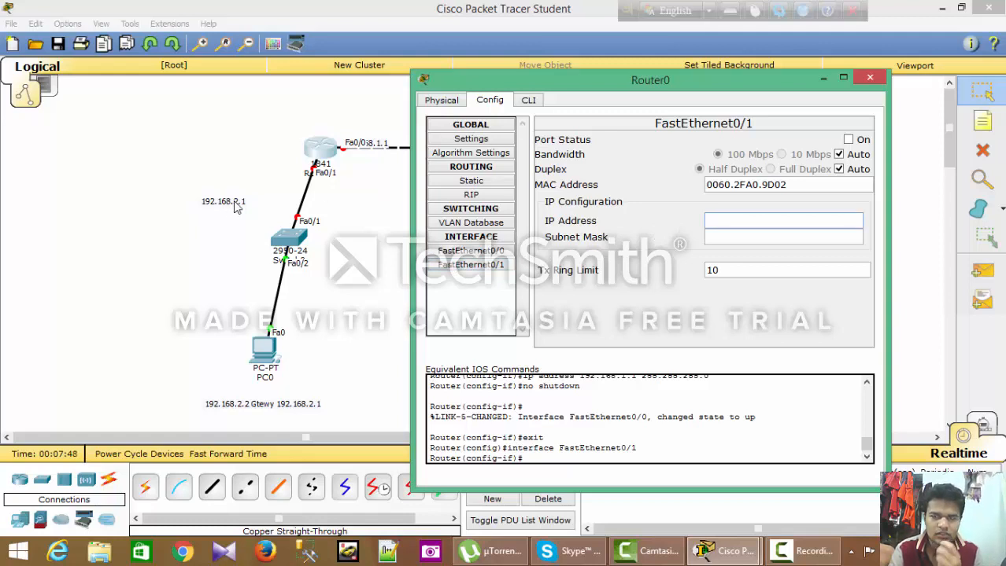
{"action": "type", "text": "192.168.1.0"}
{"action": "key", "text": "BackSpace"}
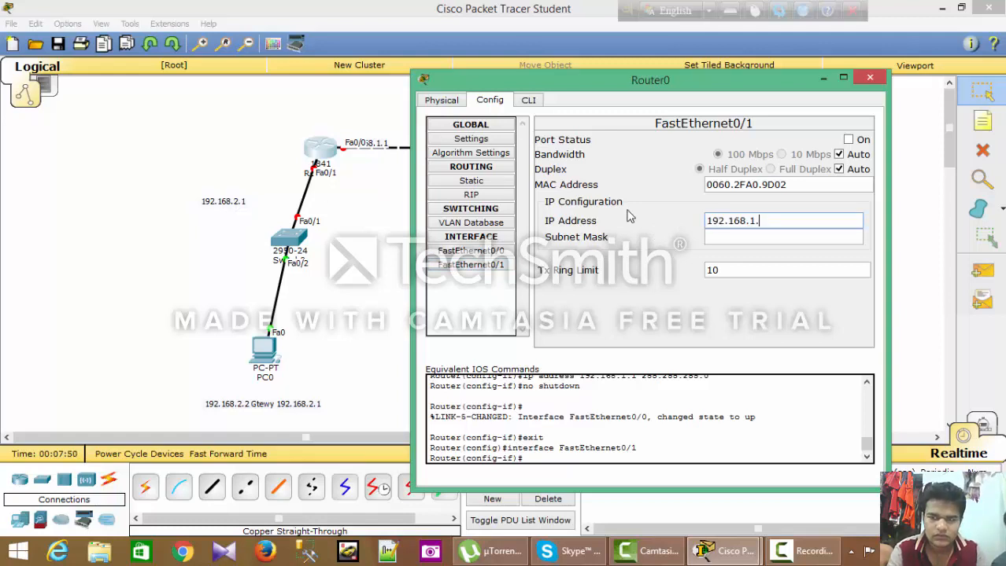
{"action": "type", "text": "2."}
{"action": "key", "text": "Tab"}
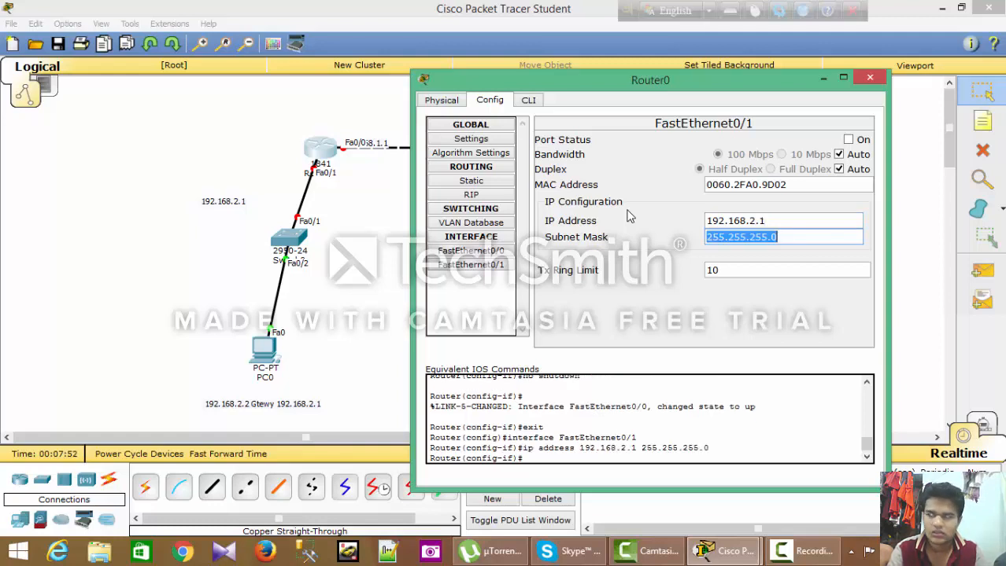
{"action": "left_click", "coordinate": [848, 140]}
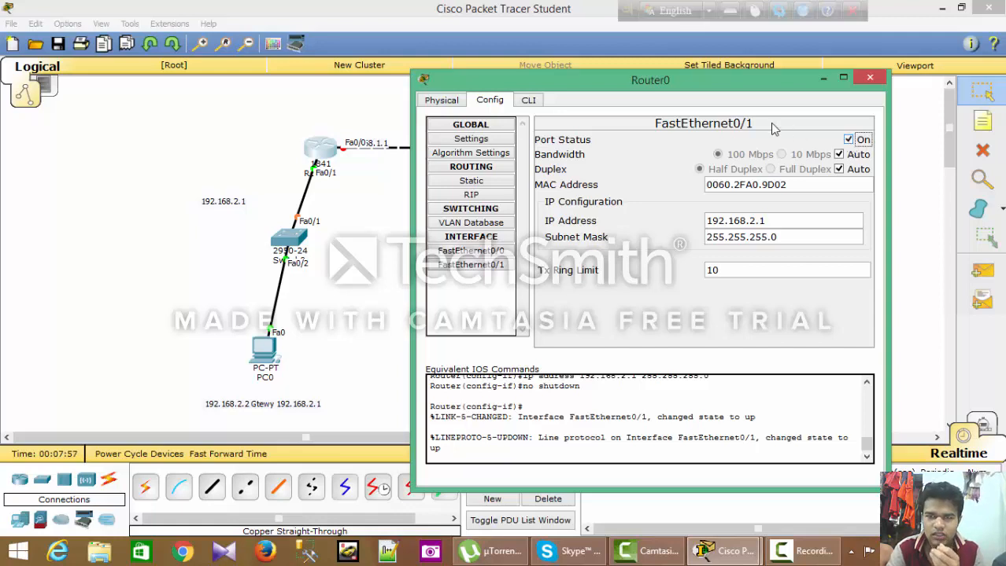
{"action": "left_click", "coordinate": [460, 252]}
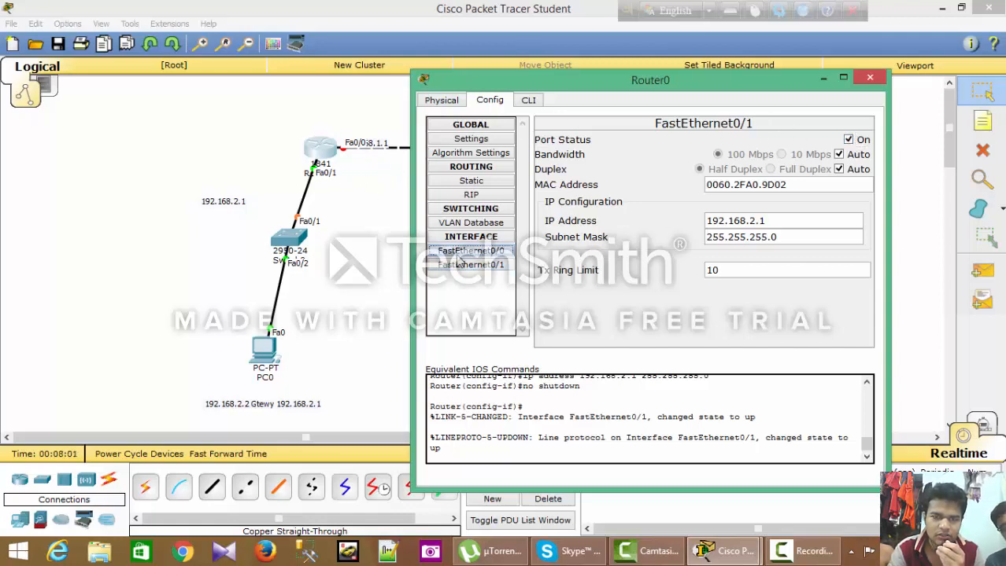
{"action": "left_click", "coordinate": [462, 265]}
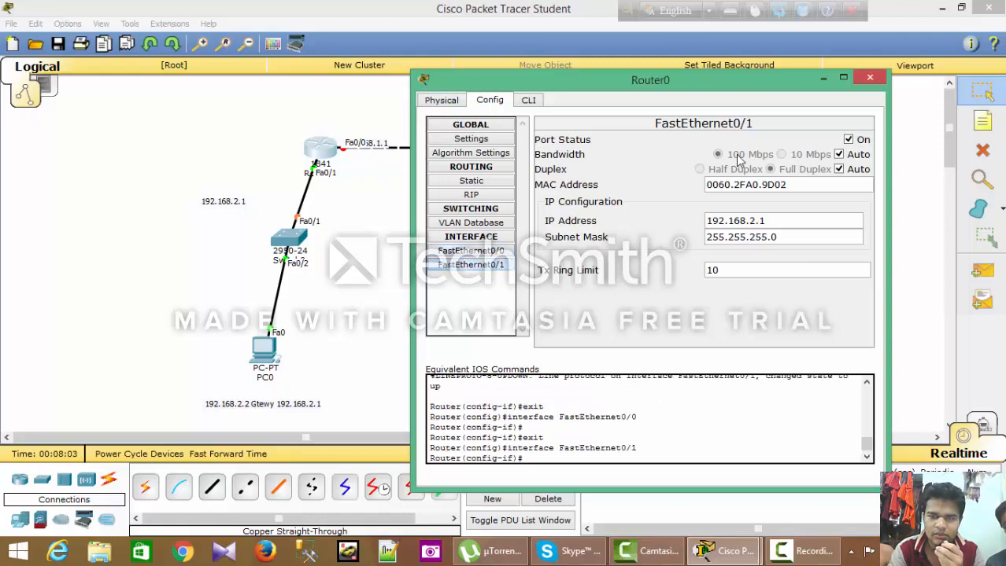
{"action": "left_click", "coordinate": [494, 252]}
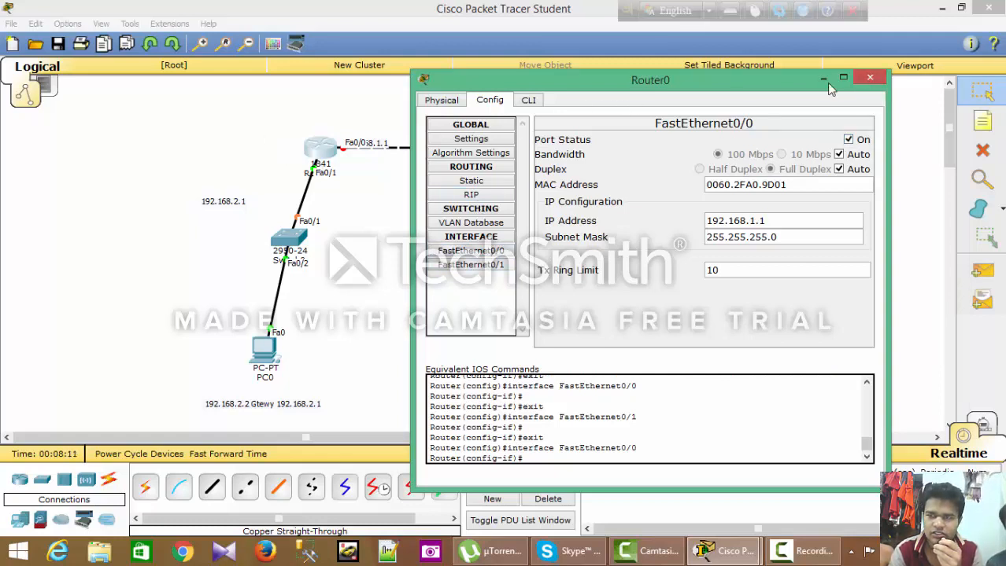
{"action": "left_click", "coordinate": [869, 78]}
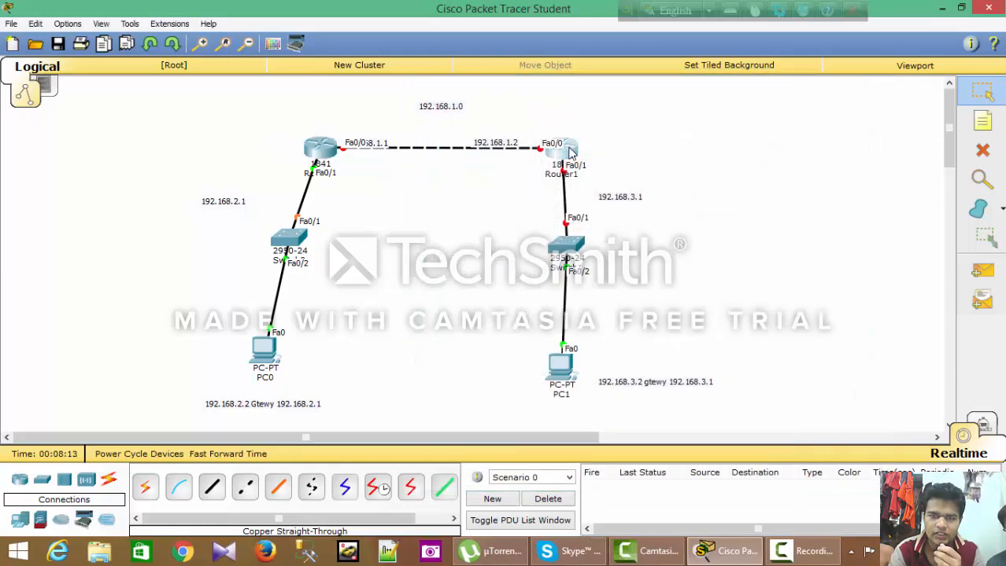
Configure Router1's FastEthernet0/0 with IP address 192.168.1.2 and subnet mask 255.255.255.0, and turn the port on.
{"action": "left_click", "coordinate": [570, 151]}
{"action": "left_click_drag", "start_coordinate": [559, 96], "coordinate": [343, 85]}
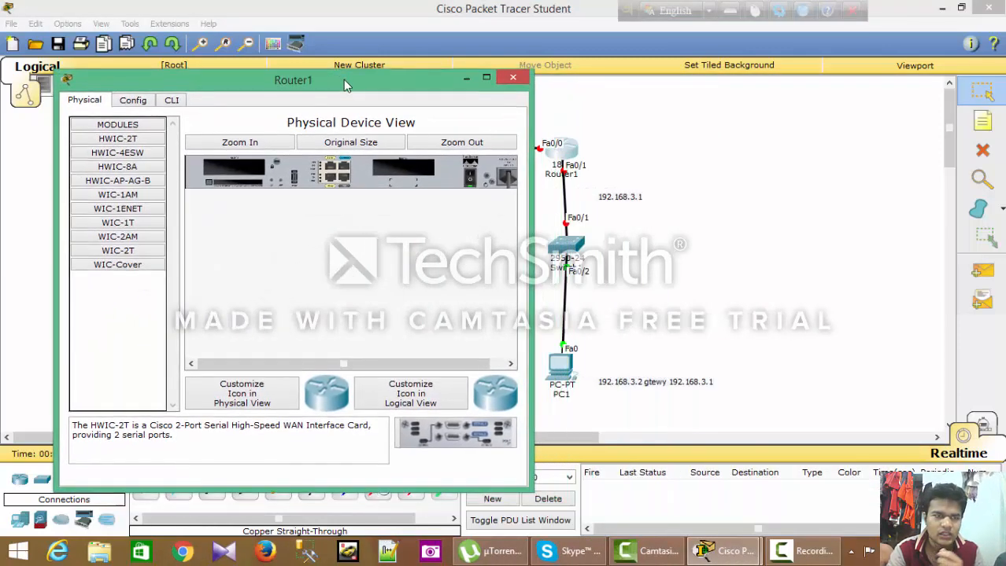
{"action": "left_click", "coordinate": [128, 104]}
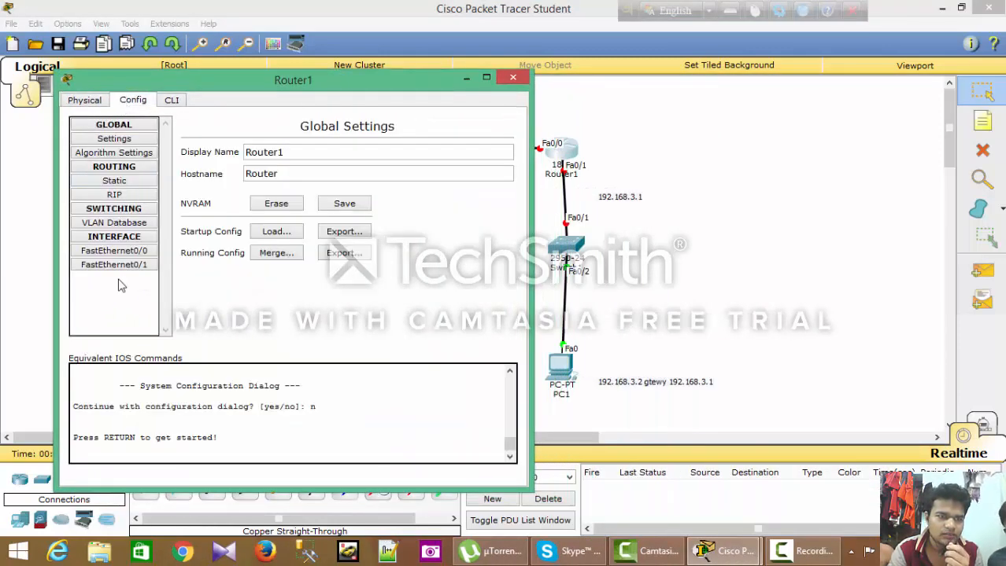
{"action": "left_click", "coordinate": [119, 254]}
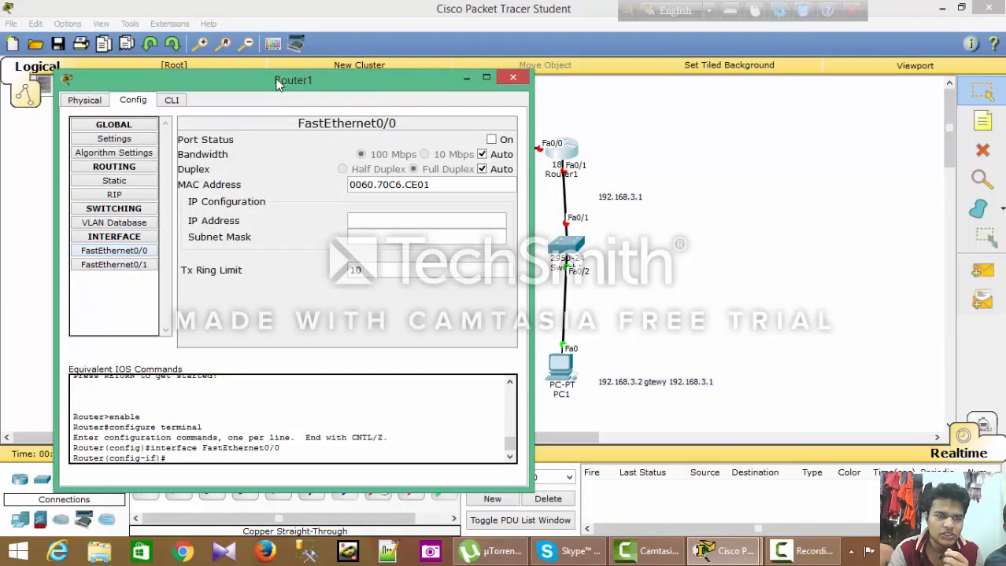
{"action": "left_click_drag", "start_coordinate": [276, 80], "coordinate": [233, 81]}
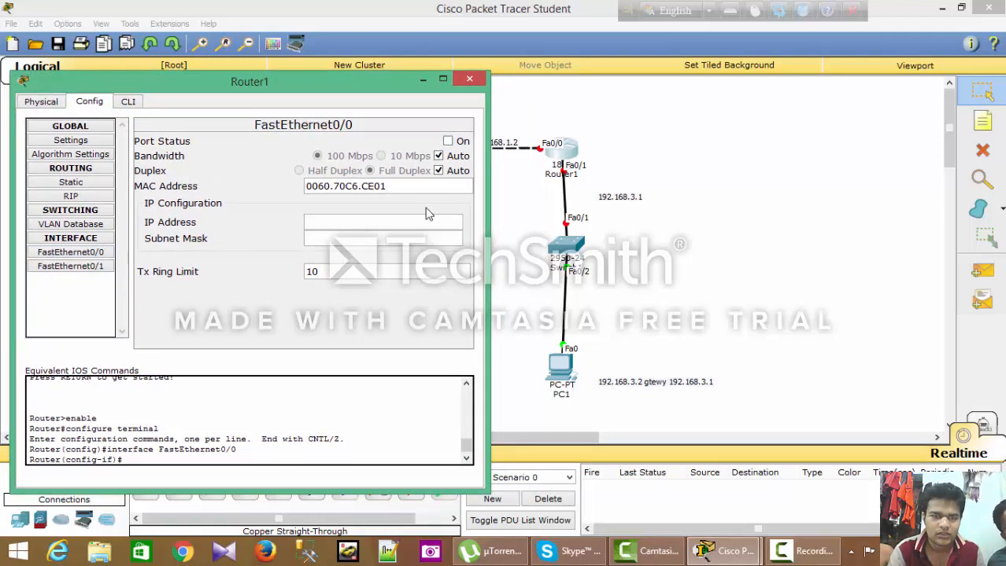
{"action": "type", "text": "192.168.1.0"}
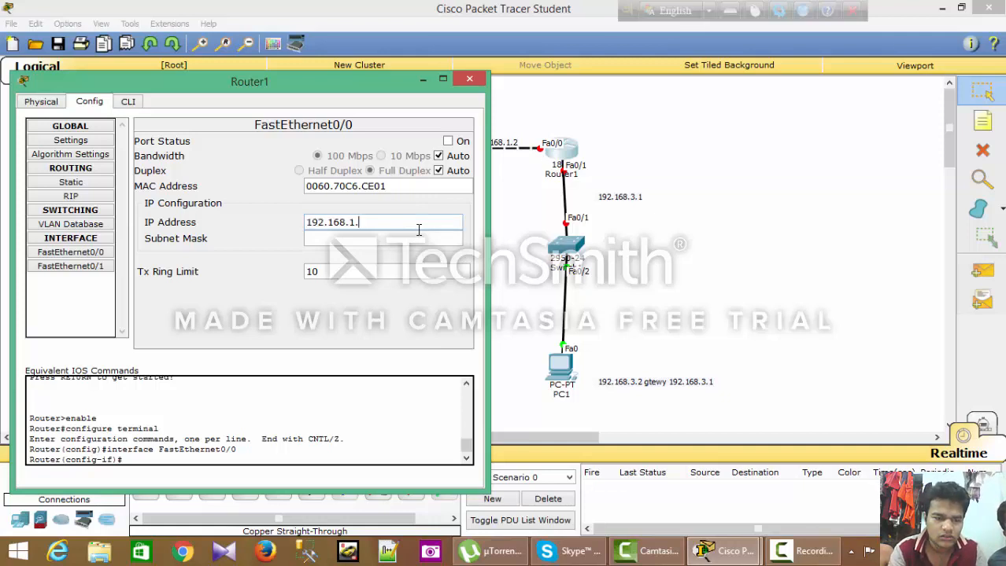
{"action": "key", "text": "Tab"}
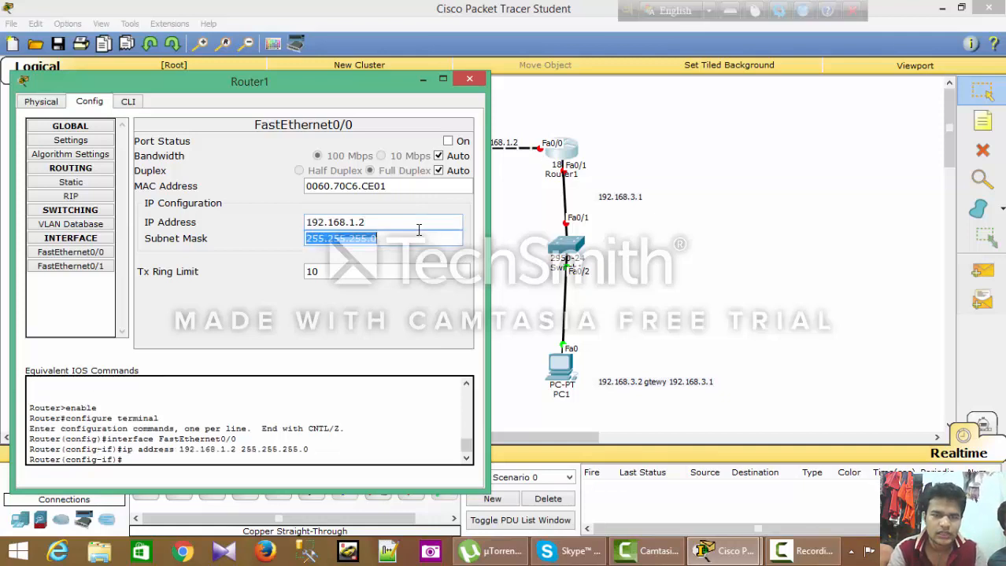
{"action": "left_click", "coordinate": [449, 141]}
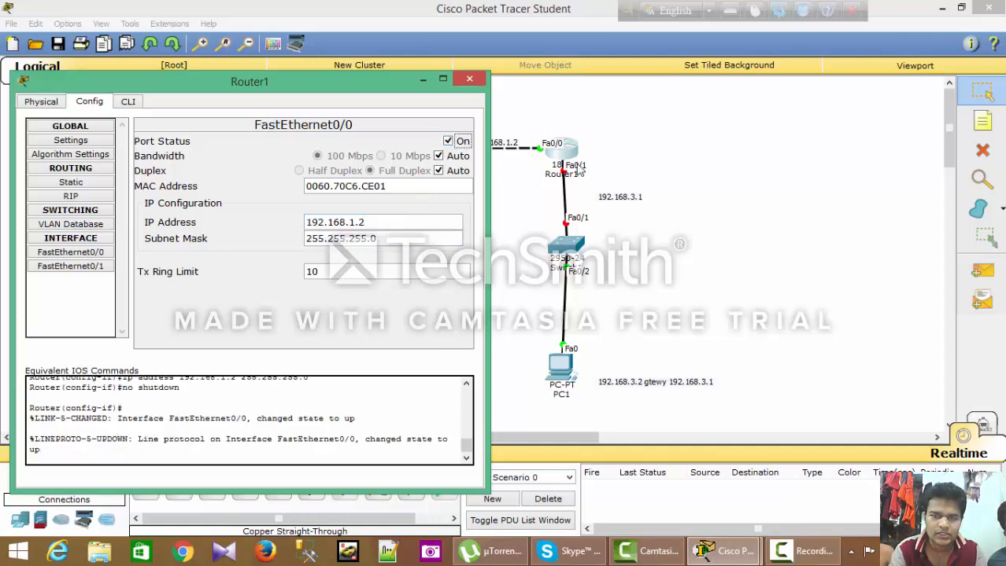
Configure Router1's FastEthernet0/1 with IP address 192.168.3.1 and subnet mask 255.255.255.0, turn the port on, and close the router's settings.
{"action": "left_click", "coordinate": [65, 271]}
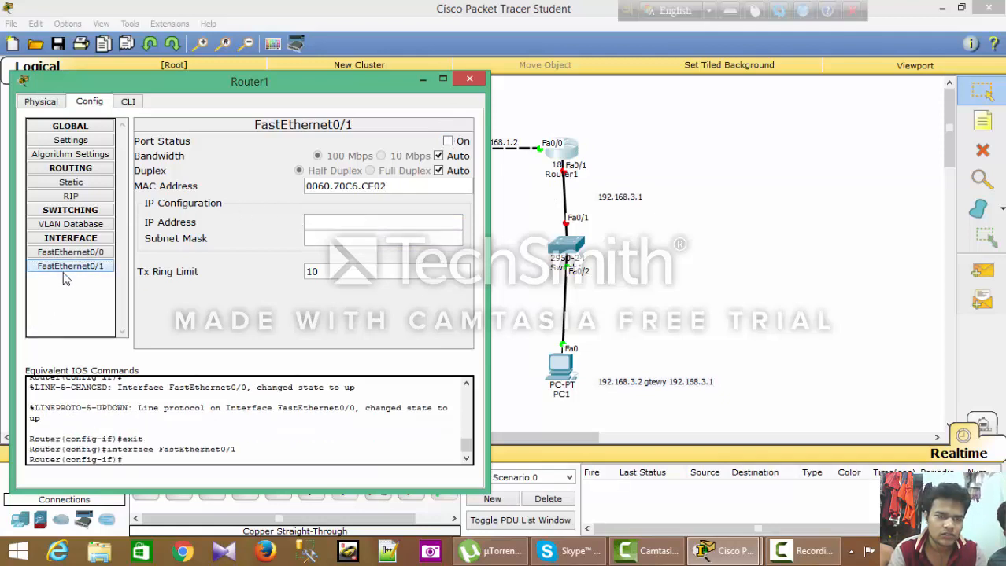
{"action": "type", "text": "192.168.1.0"}
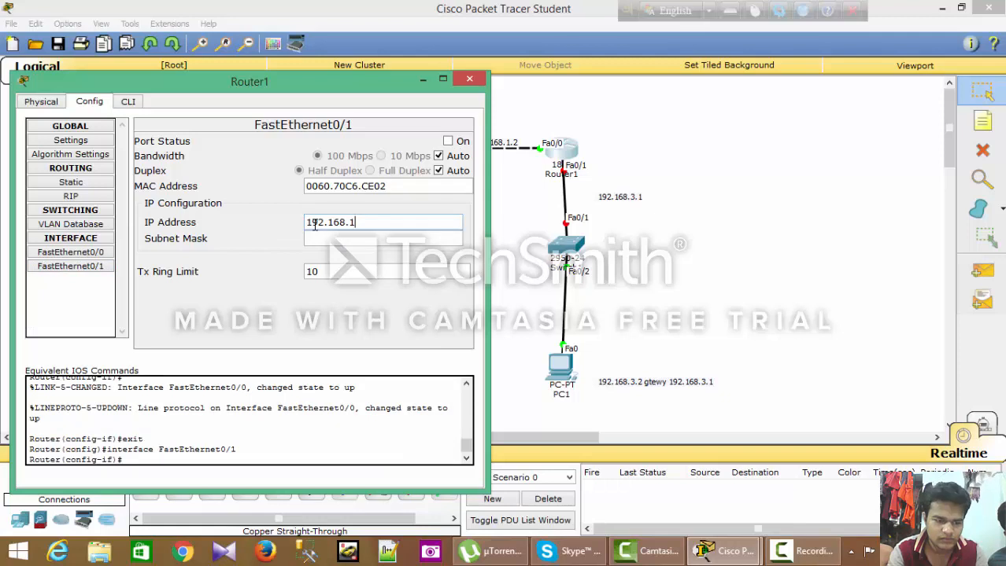
{"action": "key", "text": "Tab"}
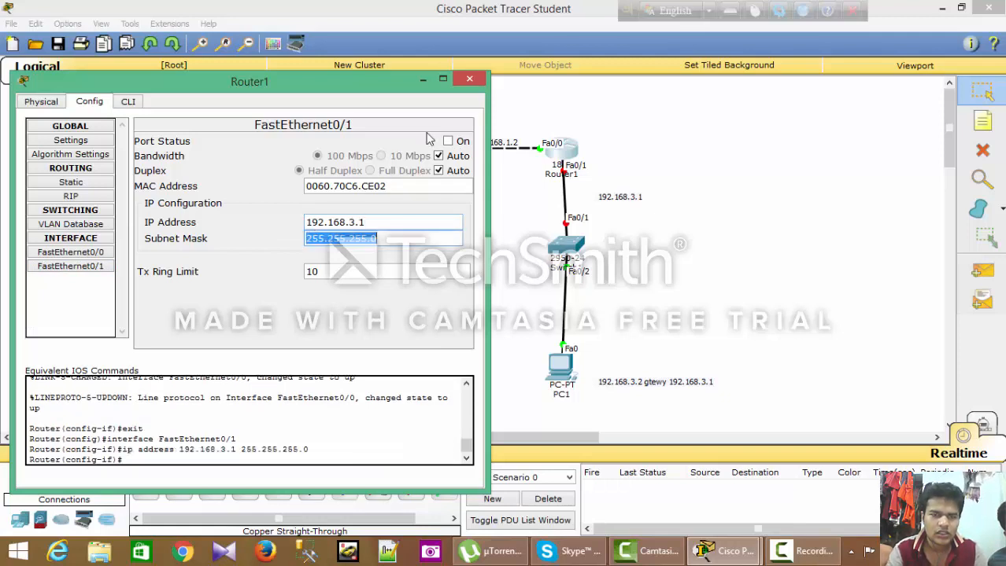
{"action": "left_click", "coordinate": [448, 143]}
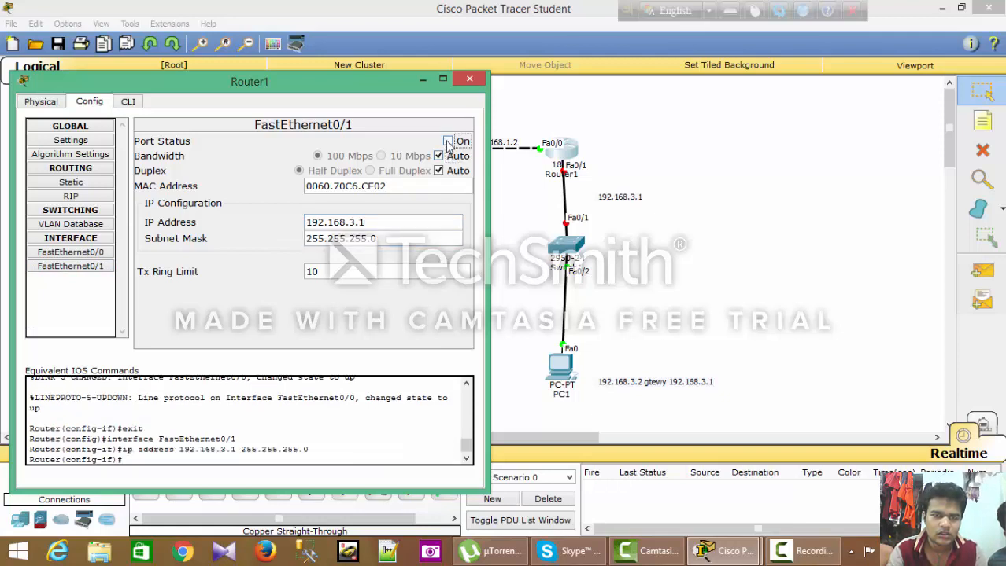
{"action": "left_click", "coordinate": [71, 252]}
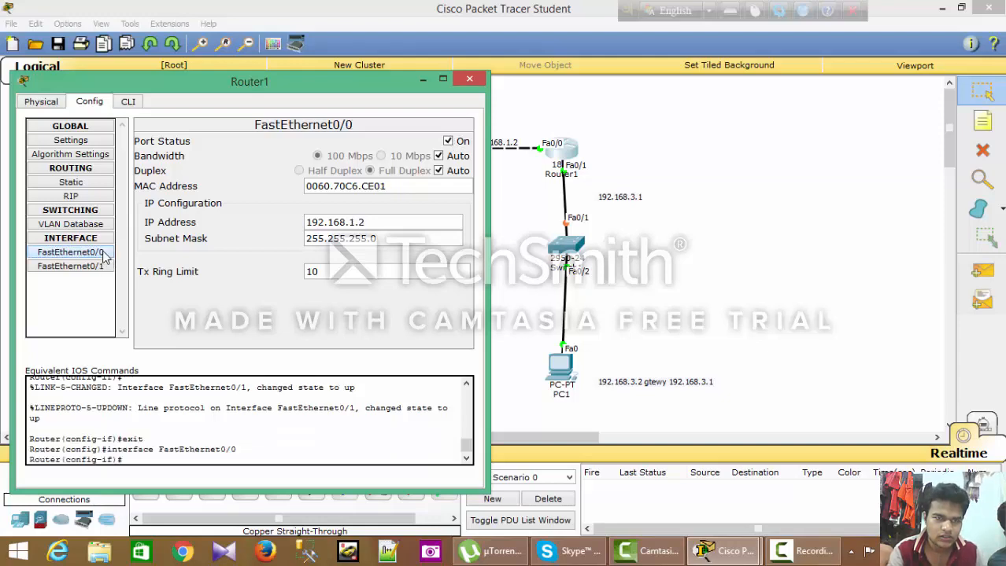
{"action": "left_click", "coordinate": [469, 78]}
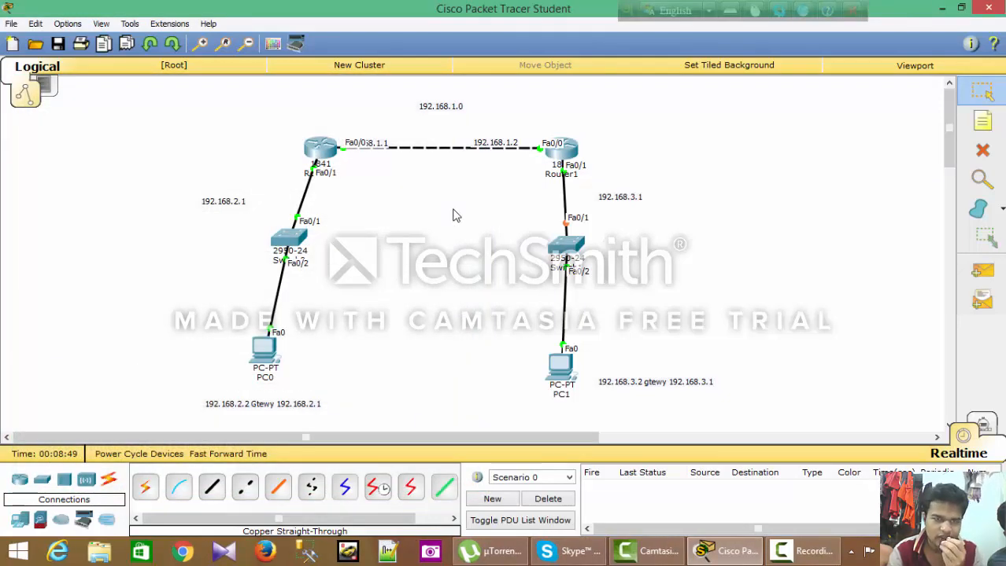
Open Router0's command line and start OSPF routing with process ID 10.
{"action": "left_click", "coordinate": [326, 151]}
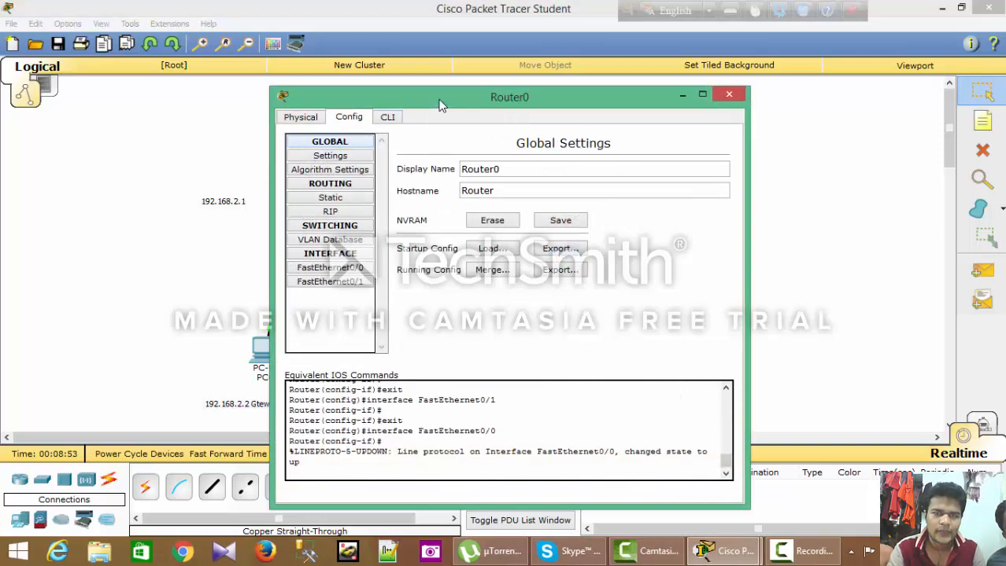
{"action": "left_click_drag", "start_coordinate": [465, 79], "coordinate": [484, 63]}
{"action": "left_click", "coordinate": [463, 72]}
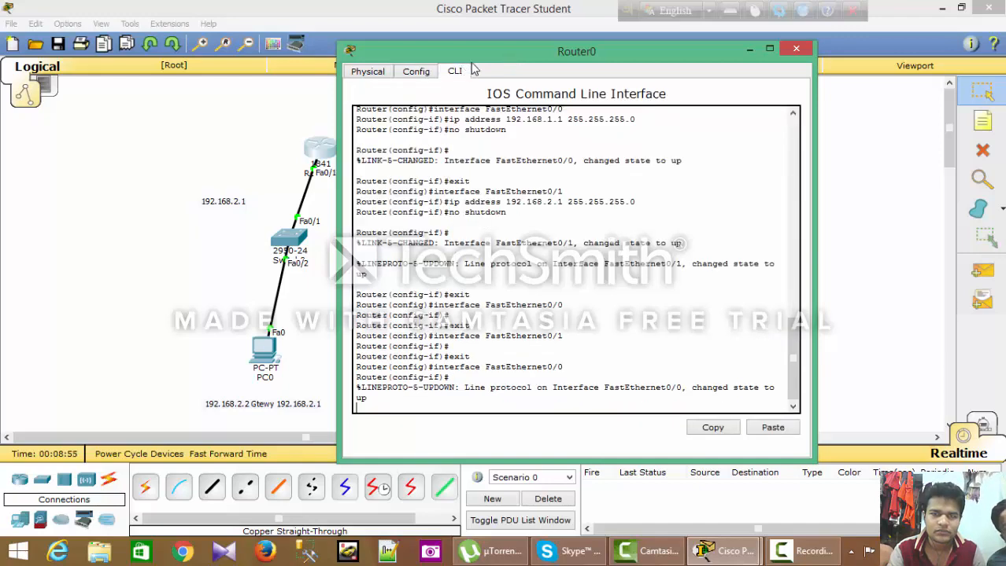
{"action": "left_click_drag", "start_coordinate": [498, 55], "coordinate": [583, 48]}
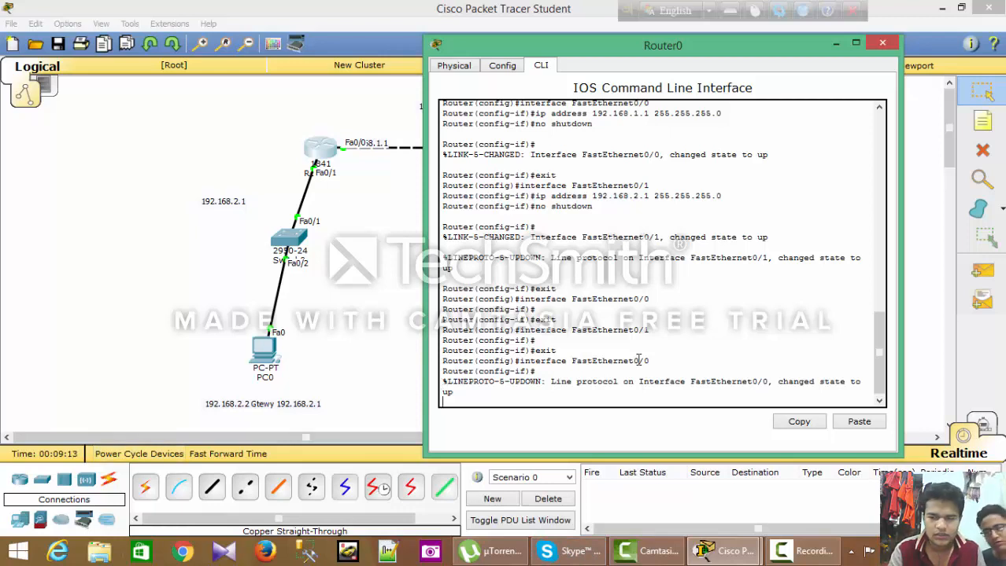
{"action": "left_click", "coordinate": [787, 557]}
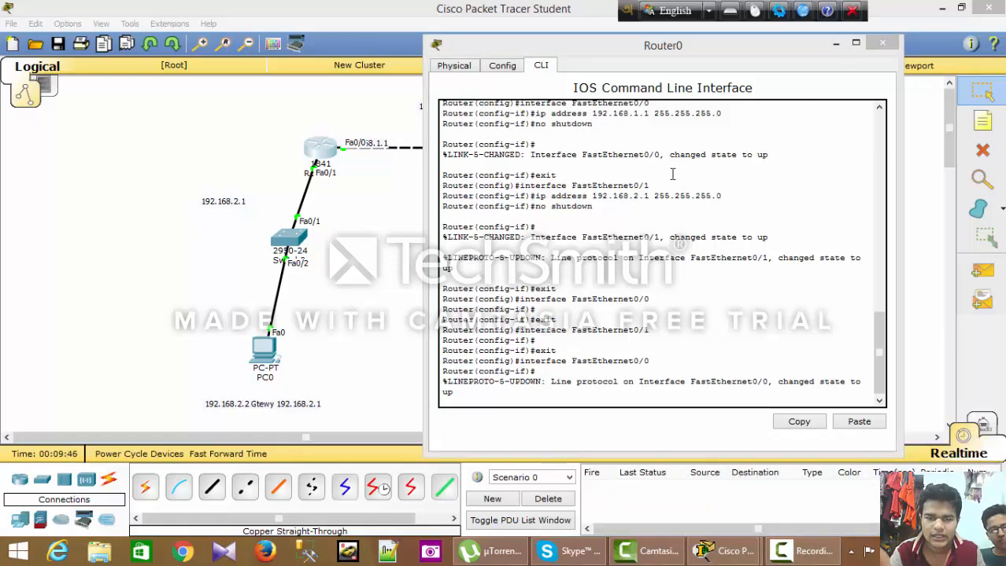
{"action": "left_click", "coordinate": [572, 396]}
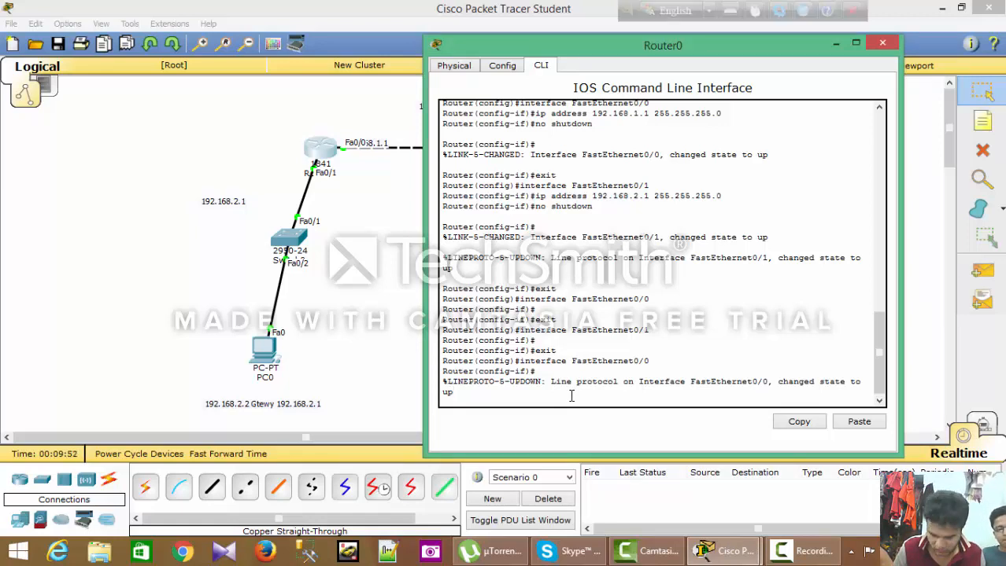
{"action": "key", "text": "Return"}
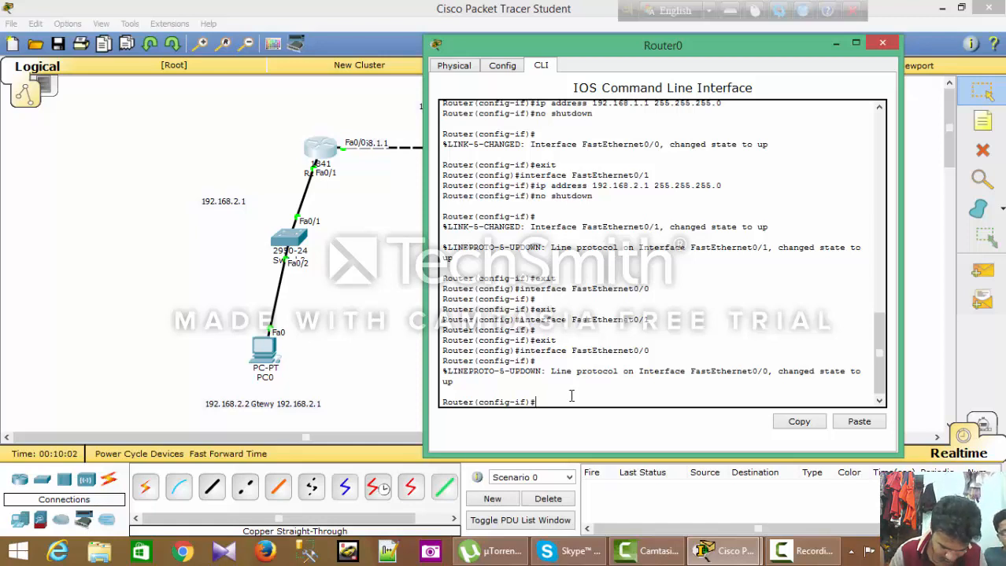
{"action": "type", "text": "router"}
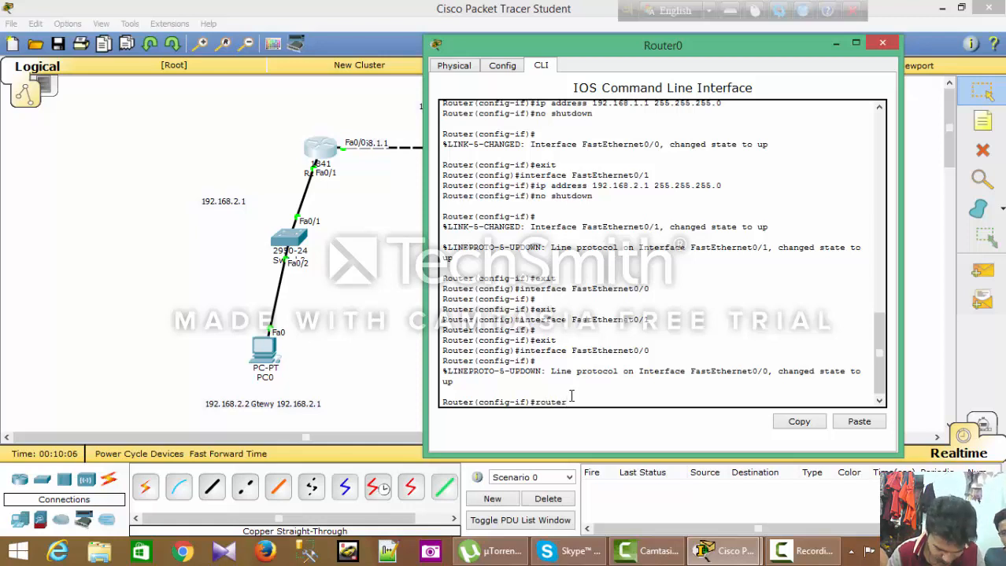
{"action": "type", "text": " osp"}
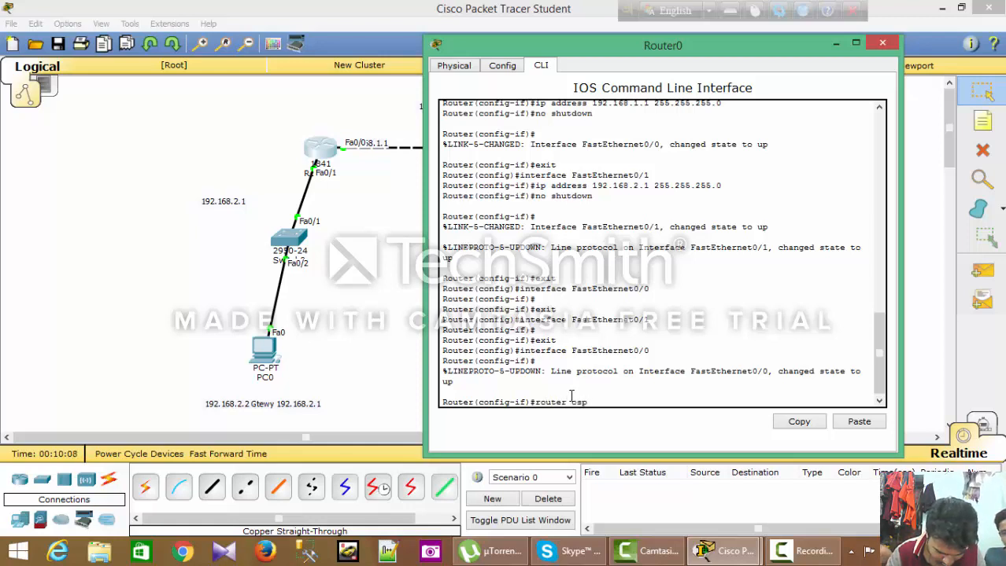
{"action": "type", "text": "f"}
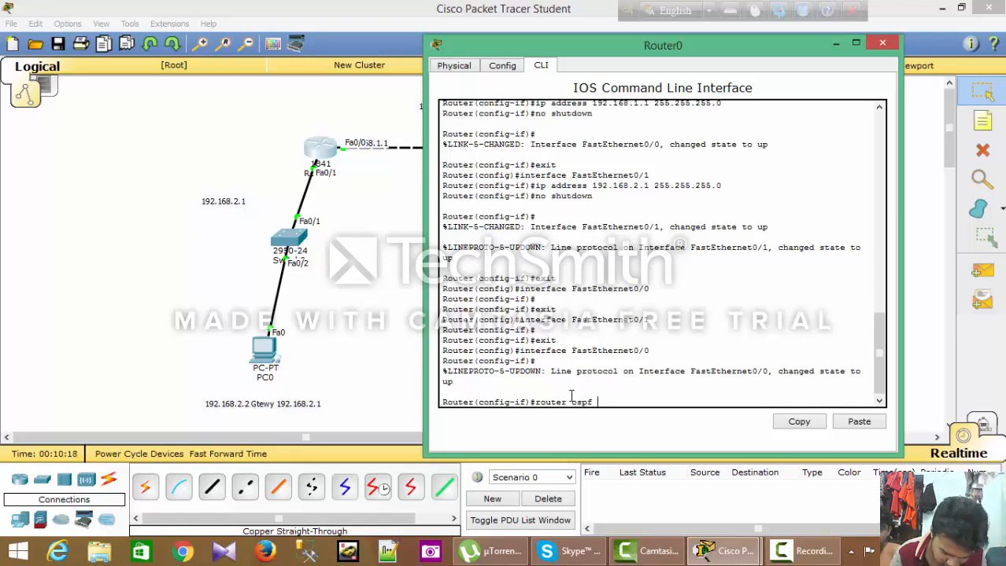
{"action": "type", "text": "10"}
{"action": "key", "text": "Return"}
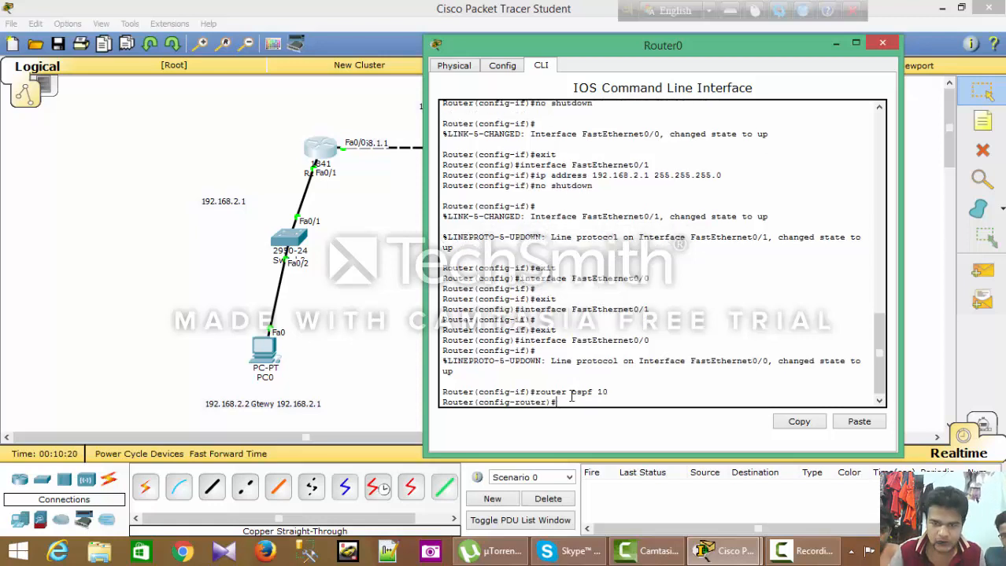
Add network 192.168.2.0 with wildcard mask 0.0.0.255 in area 0 to Router0's OSPF process.
{"action": "type", "text": "n"}
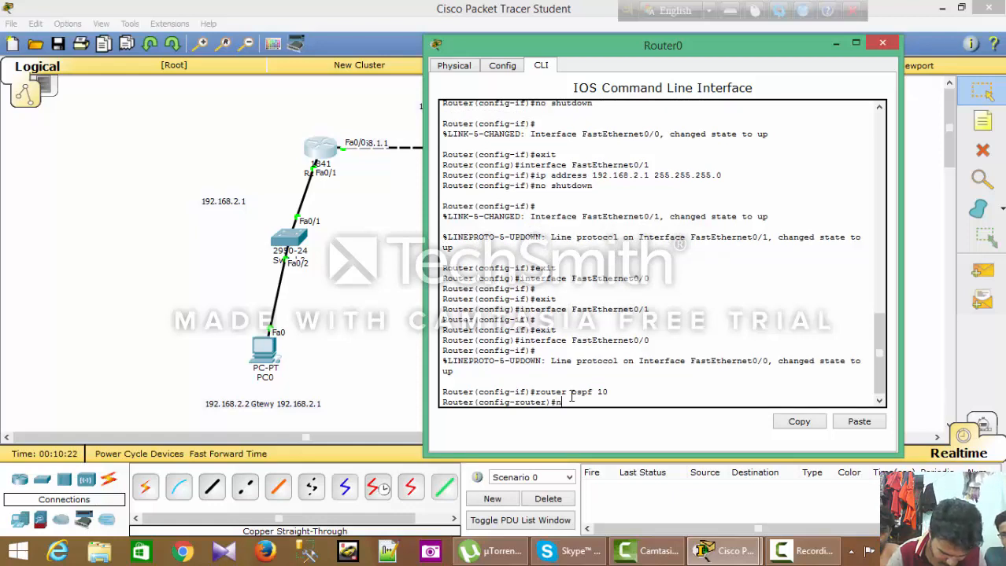
{"action": "type", "text": "etwork"}
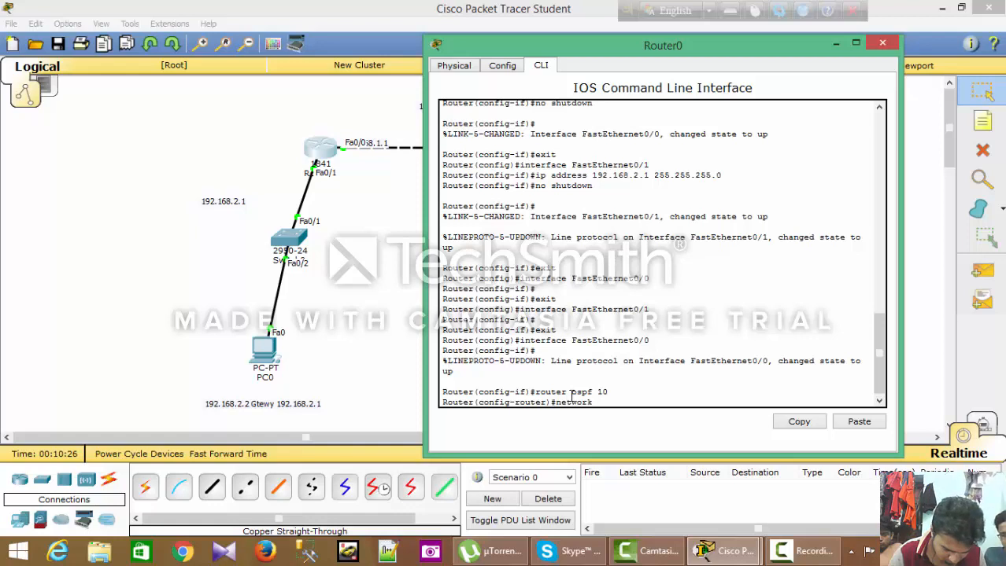
{"action": "type", "text": " 192."}
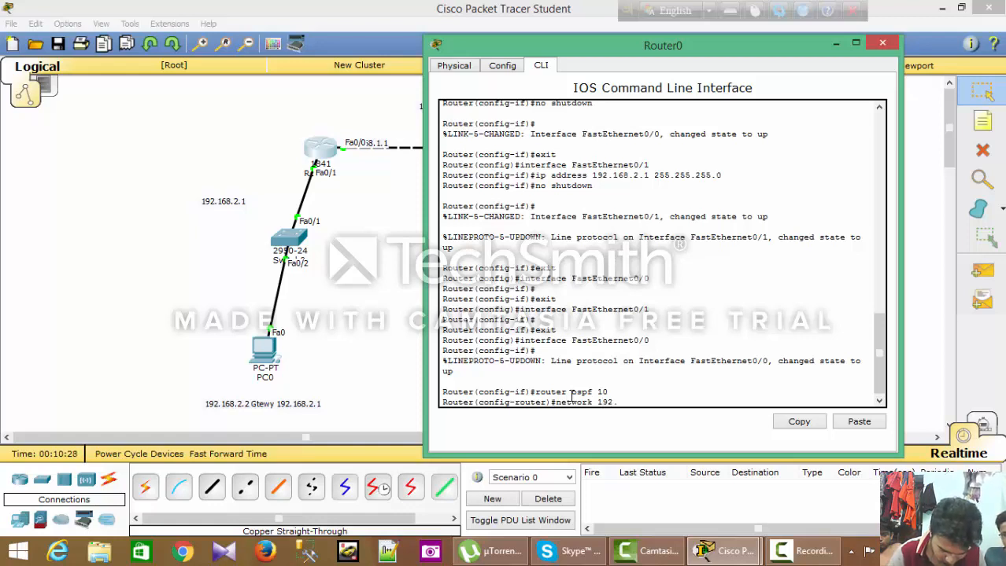
{"action": "type", "text": "168"}
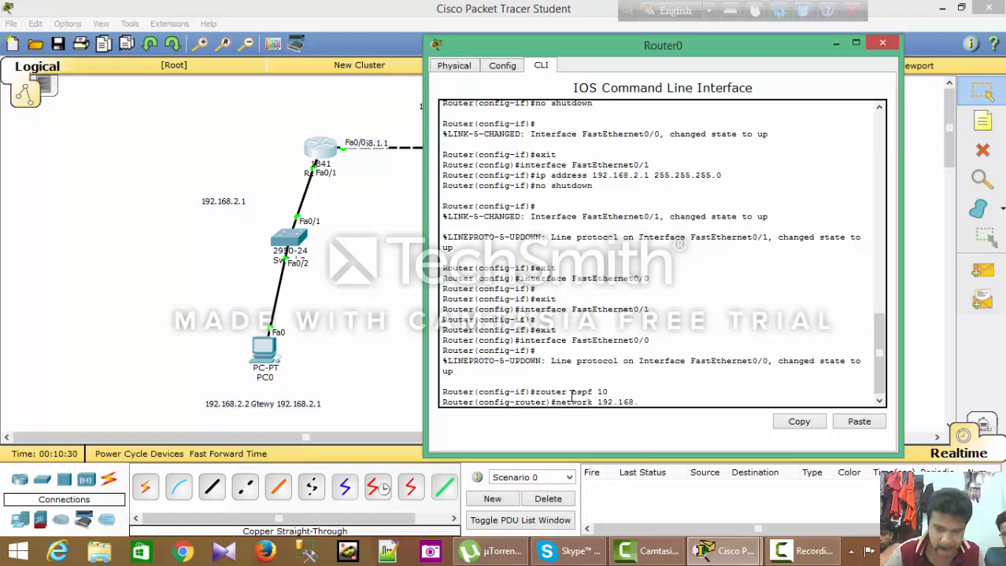
{"action": "type", "text": "."}
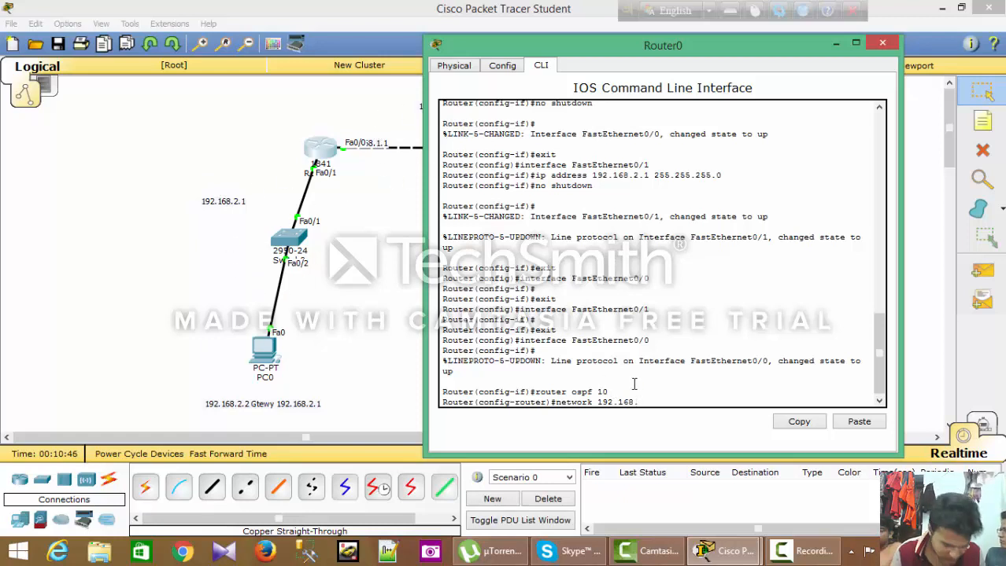
{"action": "type", "text": "2.0"}
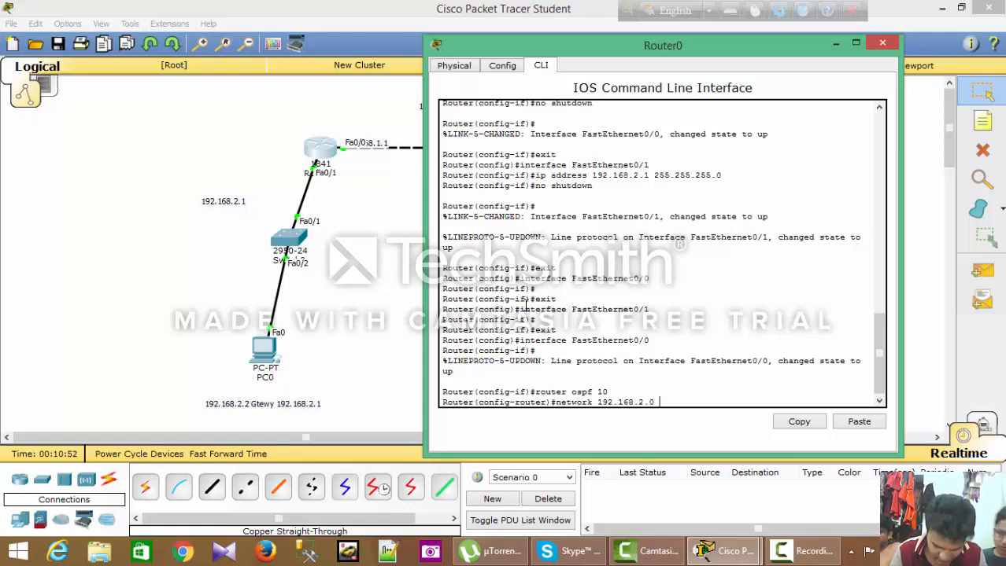
{"action": "type", "text": " 0."}
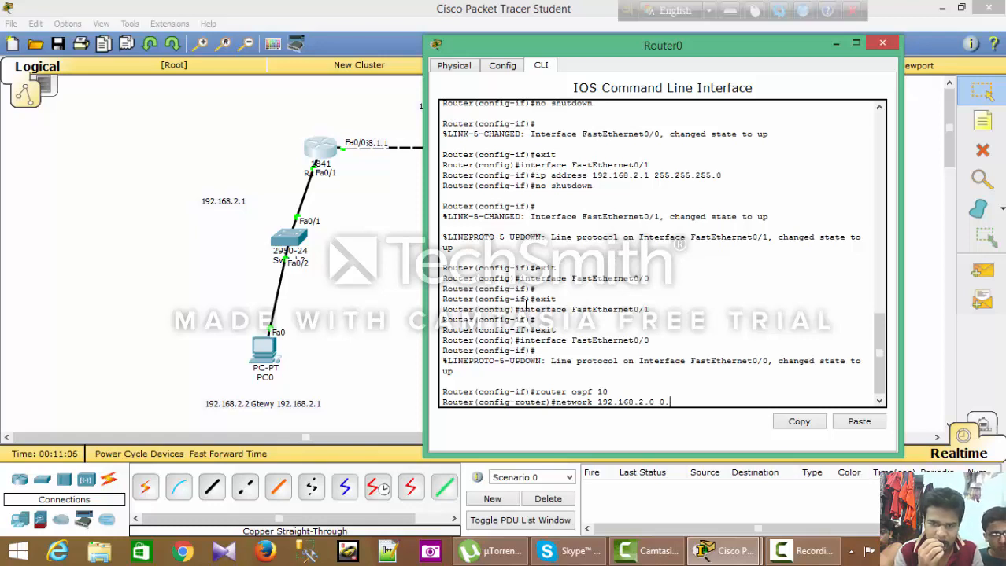
{"action": "type", "text": "0.0."}
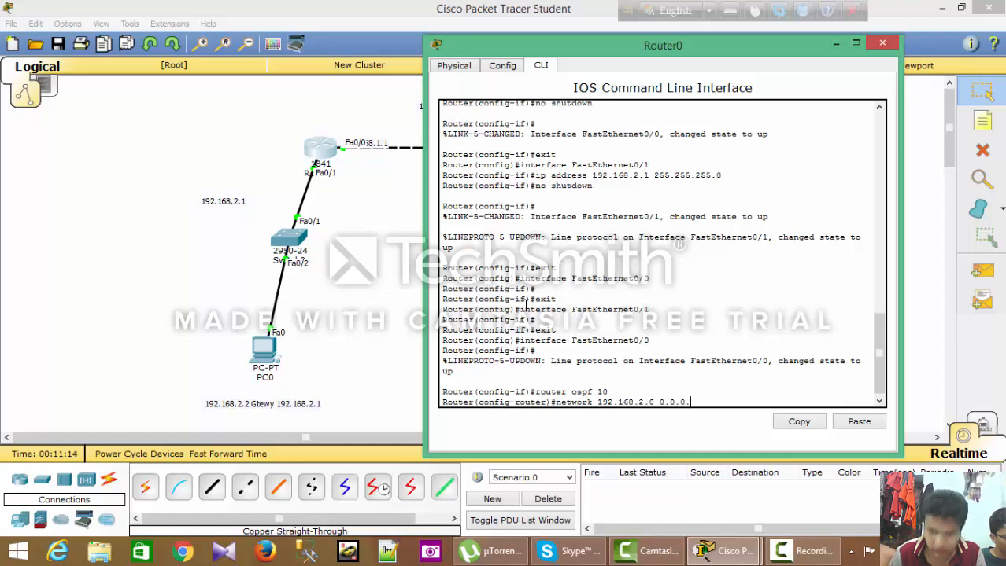
{"action": "type", "text": "0"}
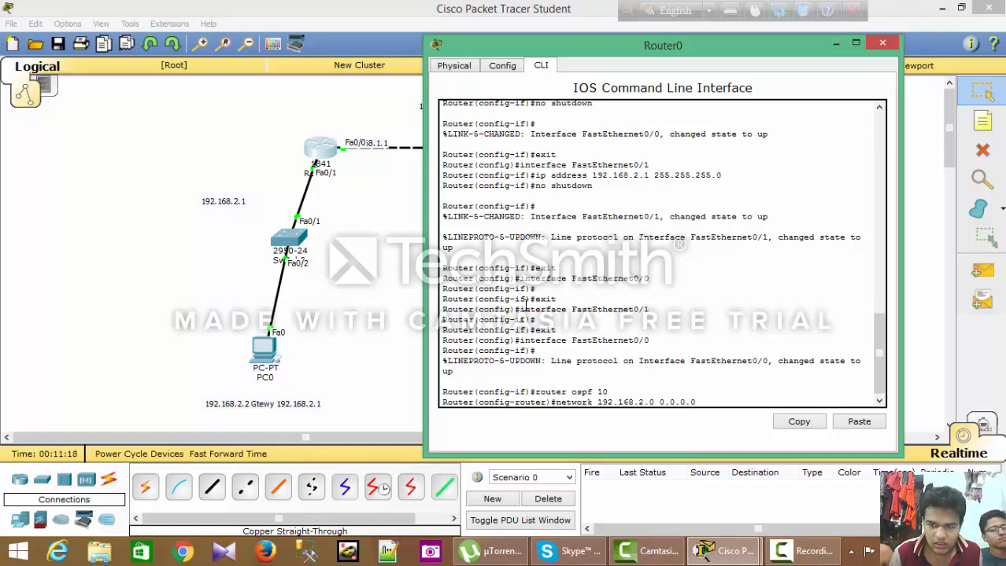
{"action": "key", "text": "BackSpace"}
{"action": "type", "text": "255"}
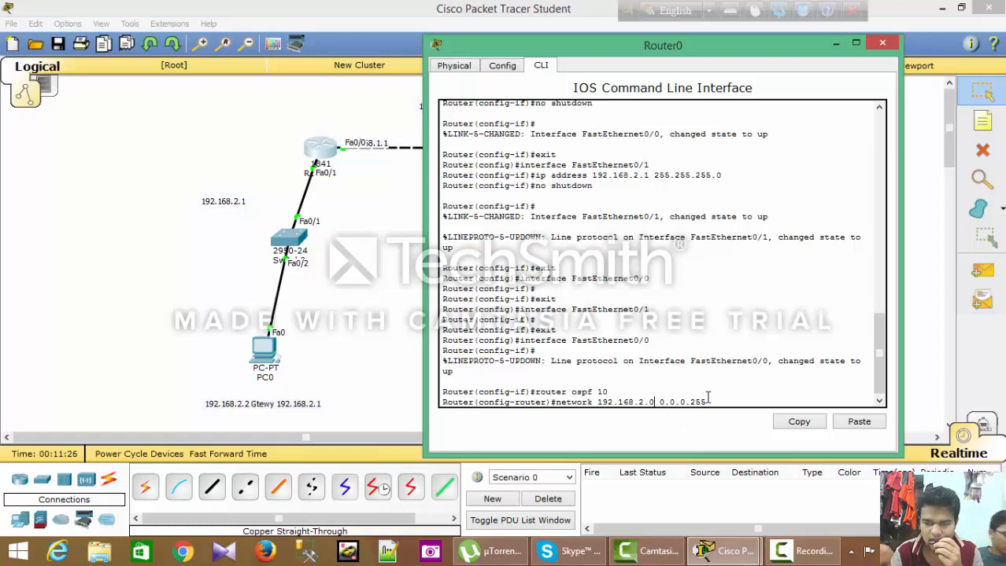
{"action": "left_click_drag", "start_coordinate": [653, 402], "coordinate": [659, 403]}
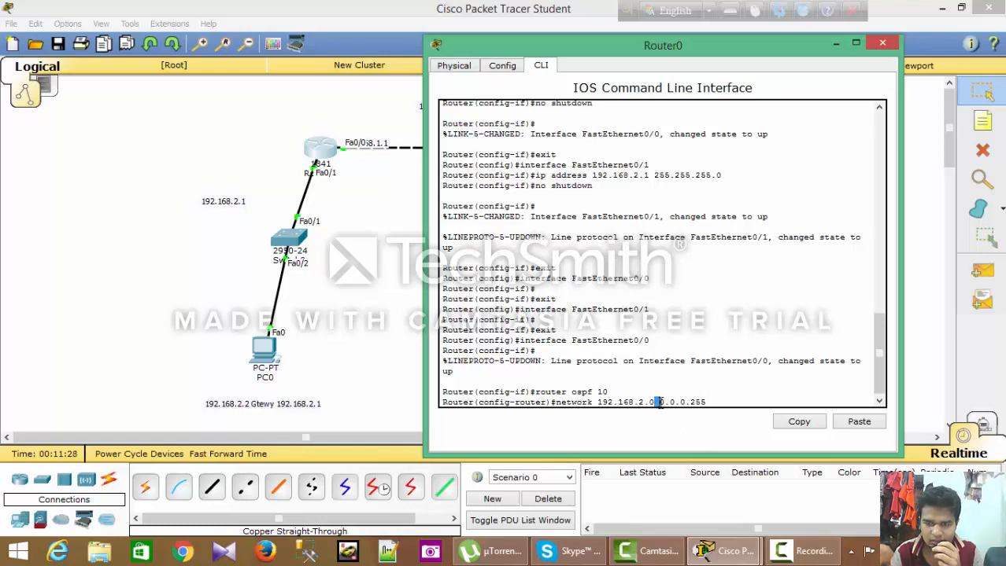
{"action": "left_click", "coordinate": [712, 403]}
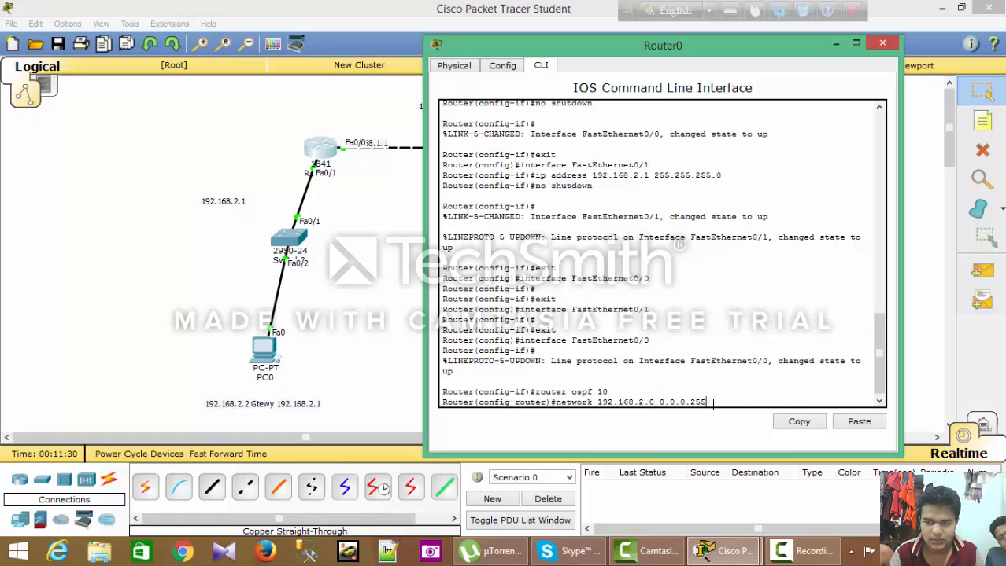
{"action": "type", "text": "area"}
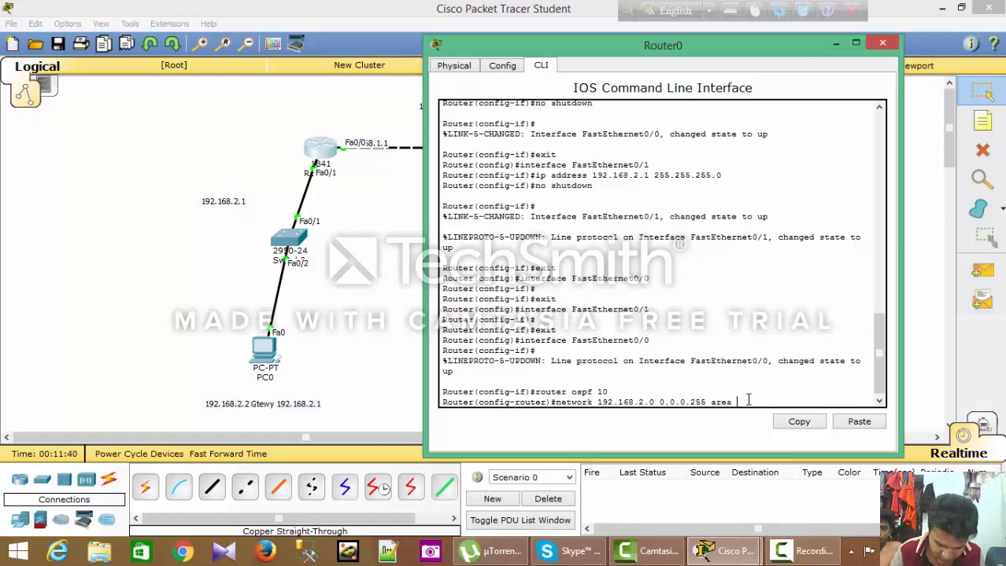
{"action": "type", "text": "0"}
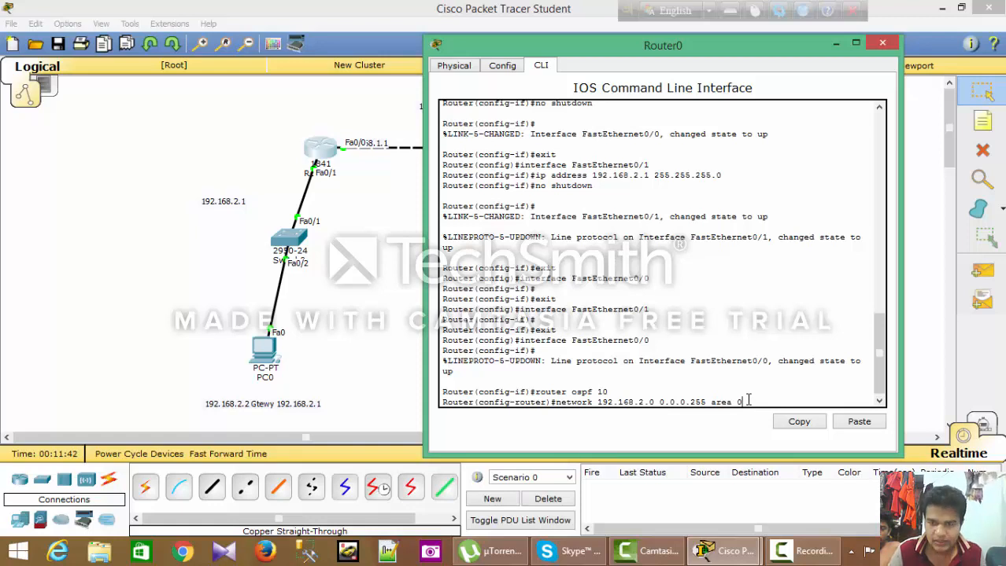
{"action": "key", "text": "Return"}
Add network 192.168.1.0 with wildcard mask 0.0.0.255 in area 0 to Router0's OSPF process, and close the router's window.
{"action": "type", "text": "nfig-router)#n"}
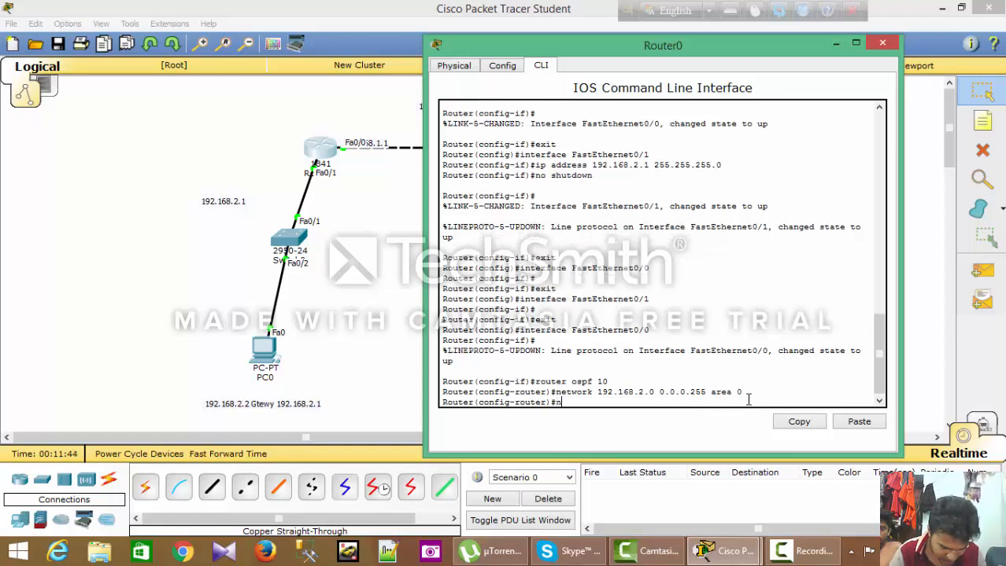
{"action": "type", "text": "etwork"}
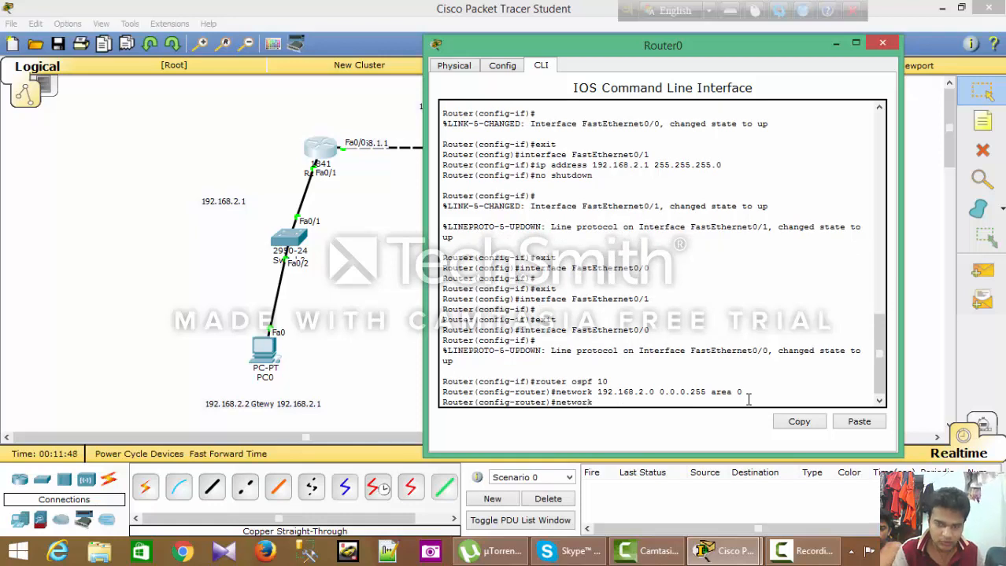
{"action": "type", "text": " 192"}
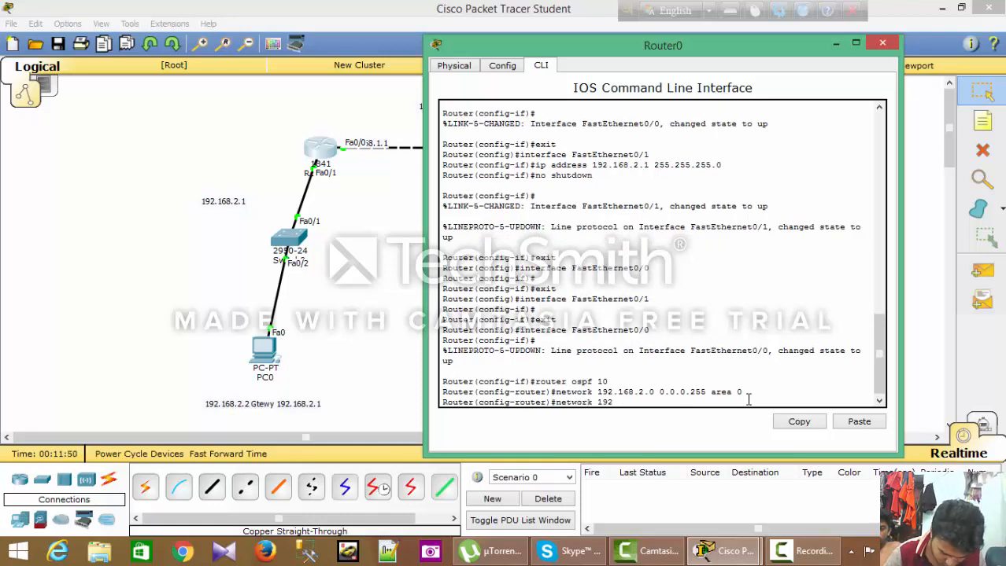
{"action": "type", "text": ".168"}
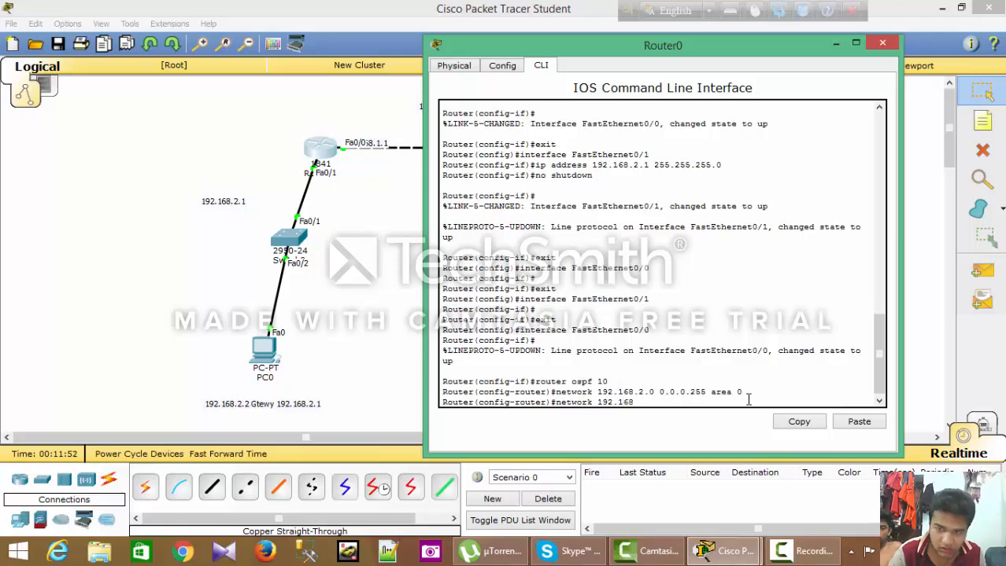
{"action": "type", "text": ".1.0"}
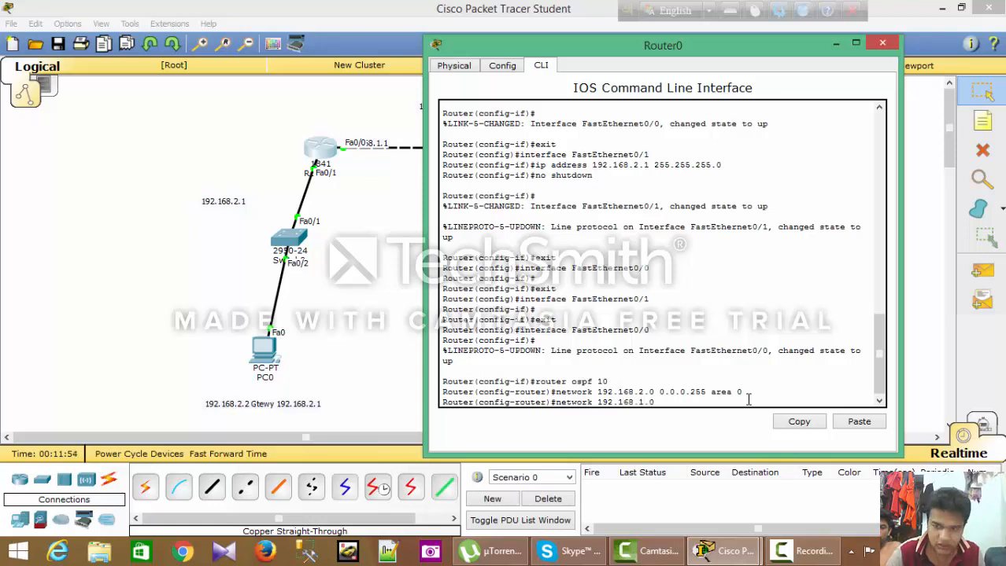
{"action": "type", "text": " 0."}
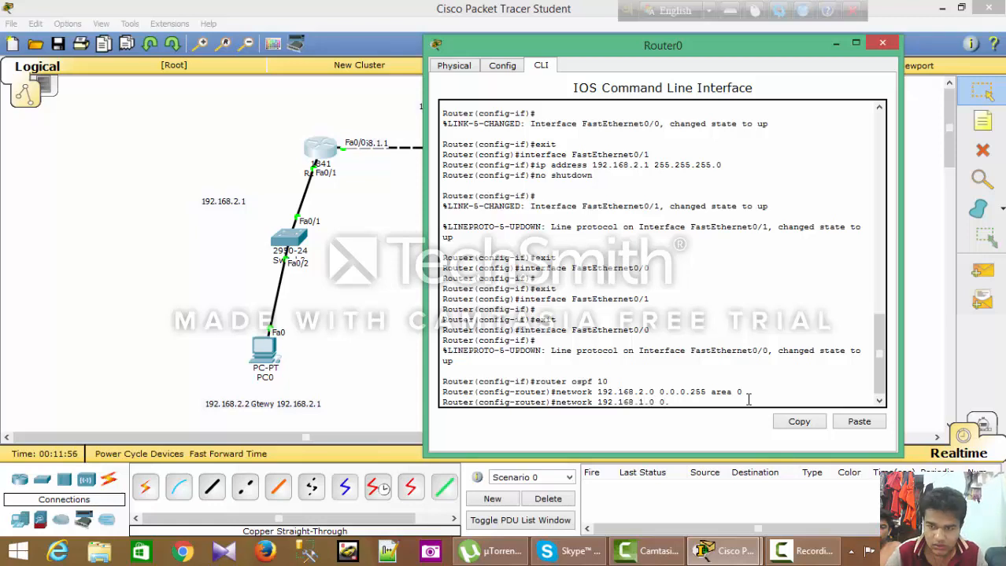
{"action": "type", "text": "0.0."}
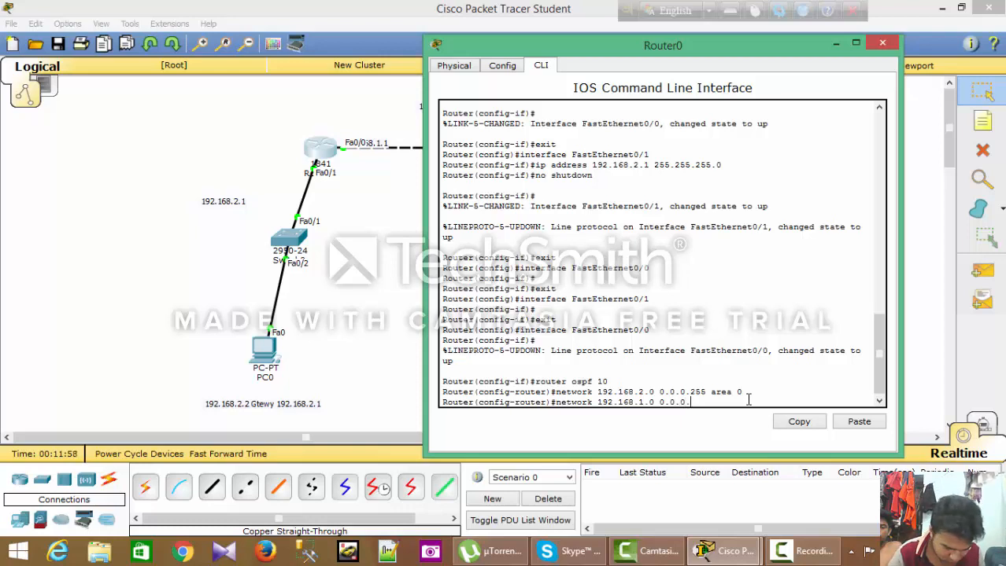
{"action": "type", "text": "255"}
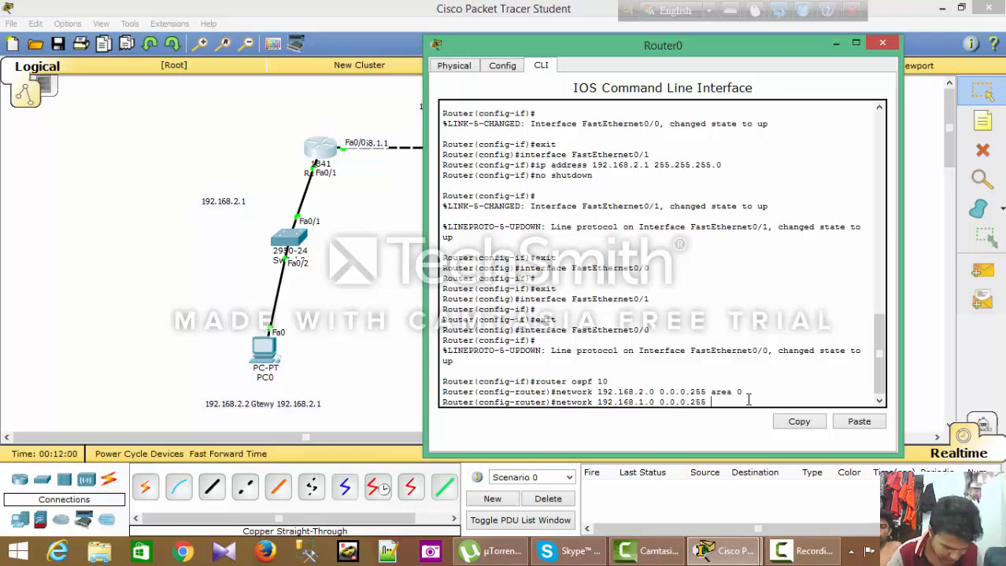
{"action": "type", "text": " area 0"}
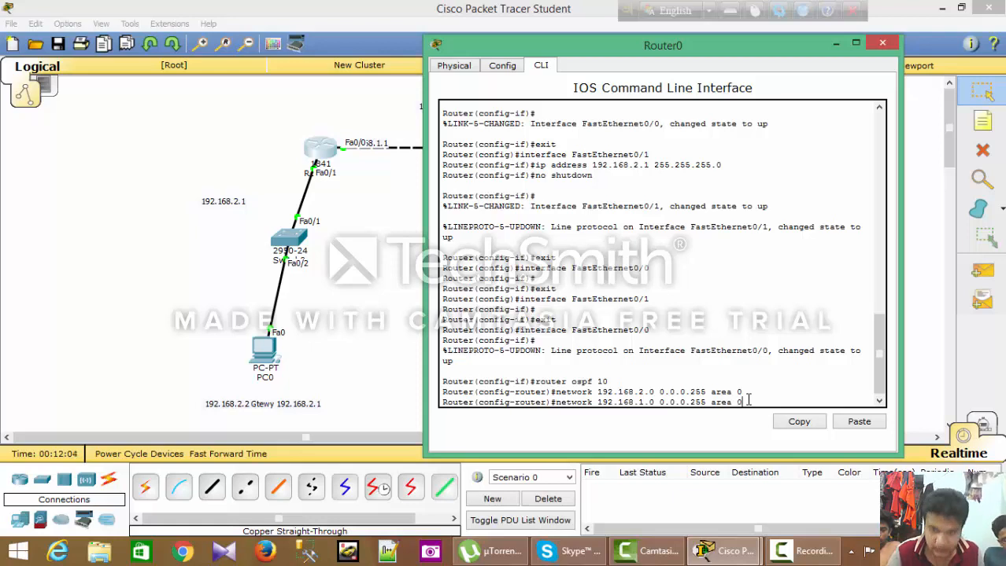
{"action": "key", "text": "Return"}
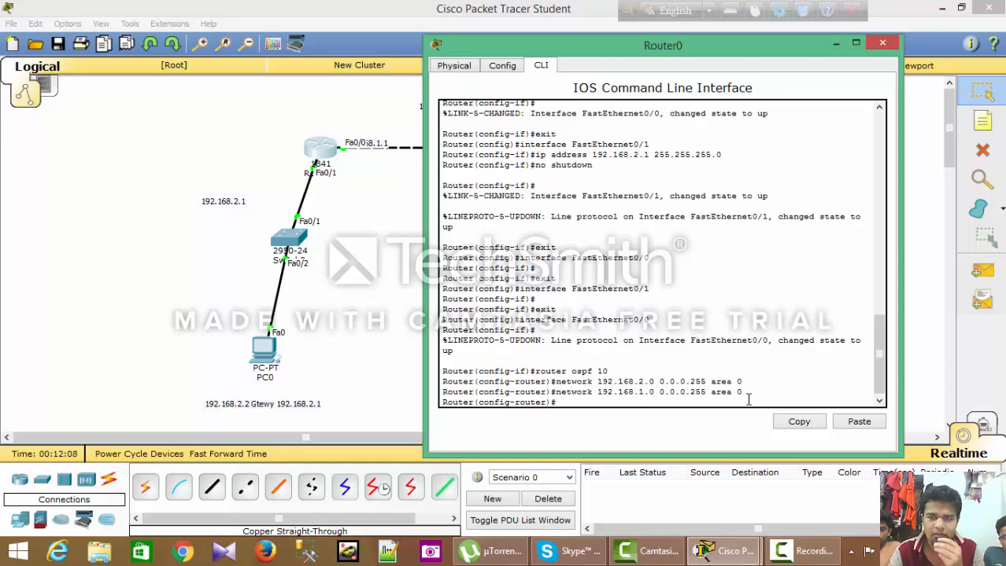
{"action": "left_click", "coordinate": [883, 45]}
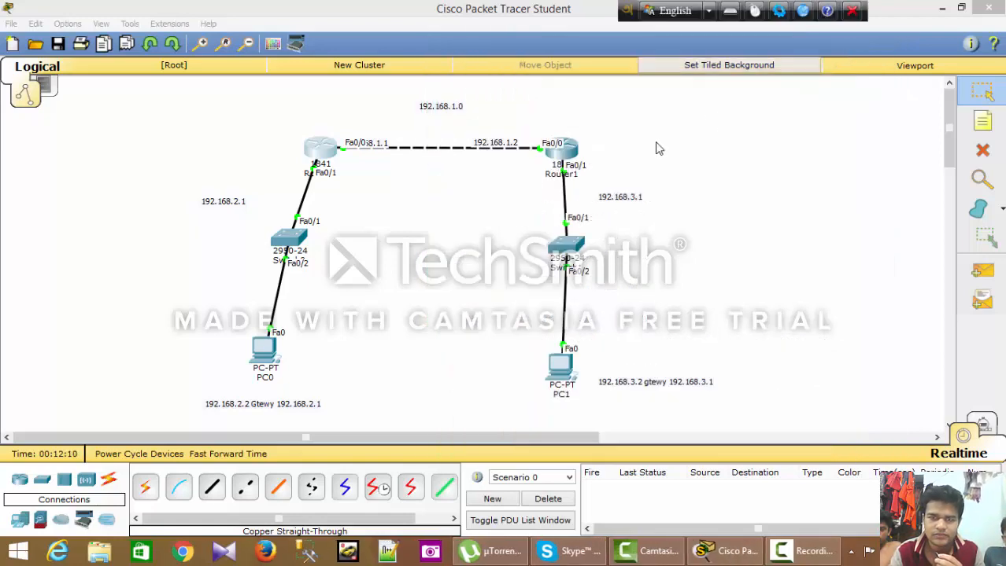
Open Router1's command line and start OSPF routing with process ID 10.
{"action": "left_click", "coordinate": [563, 153]}
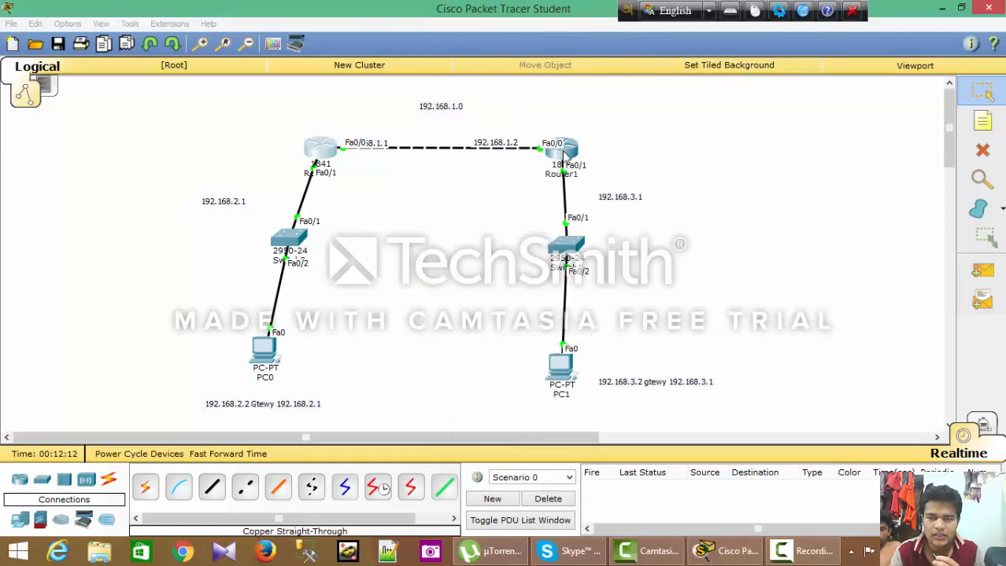
{"action": "left_click_drag", "start_coordinate": [532, 104], "coordinate": [293, 83]}
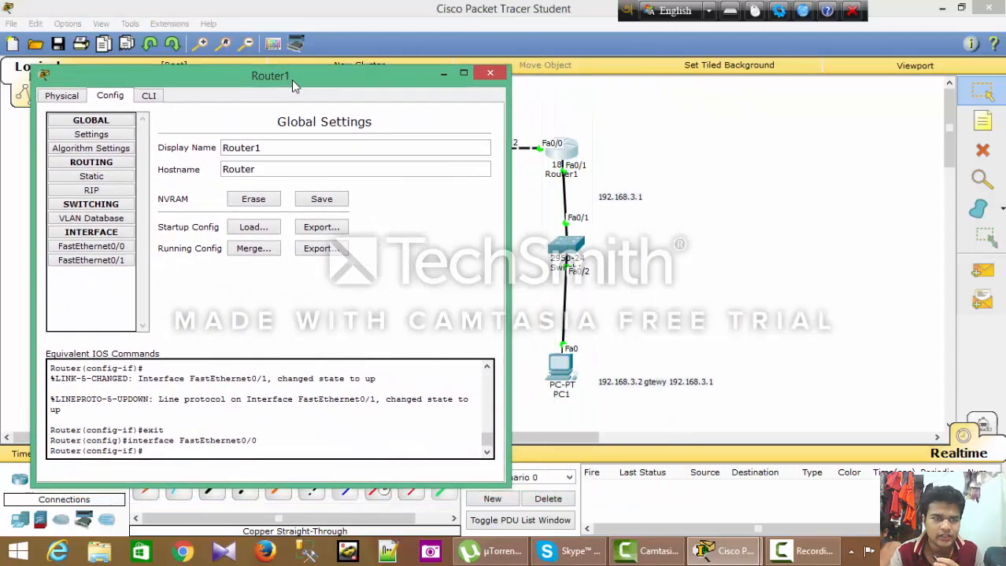
{"action": "left_click", "coordinate": [149, 96]}
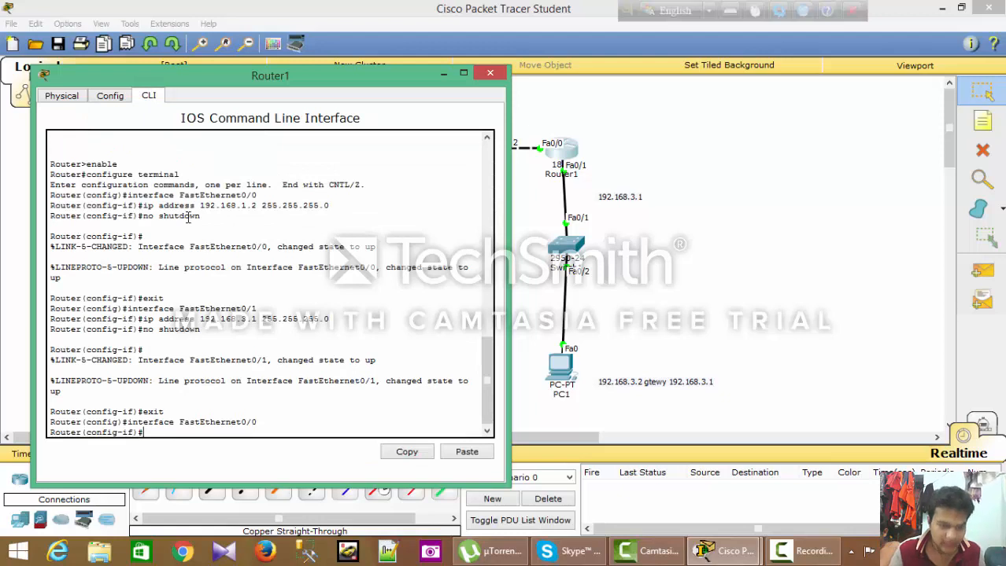
{"action": "type", "text": "rou"}
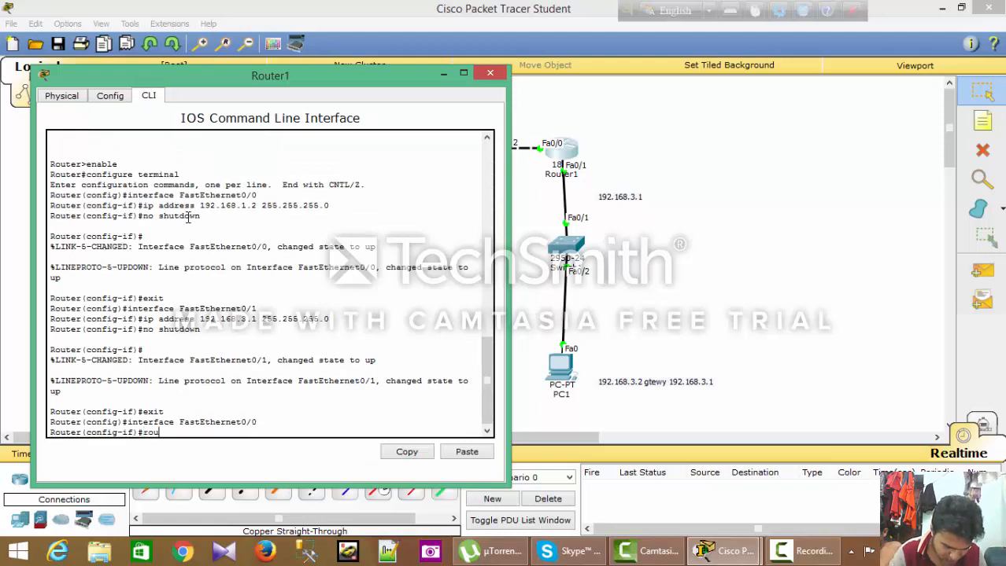
{"action": "type", "text": "ter os"}
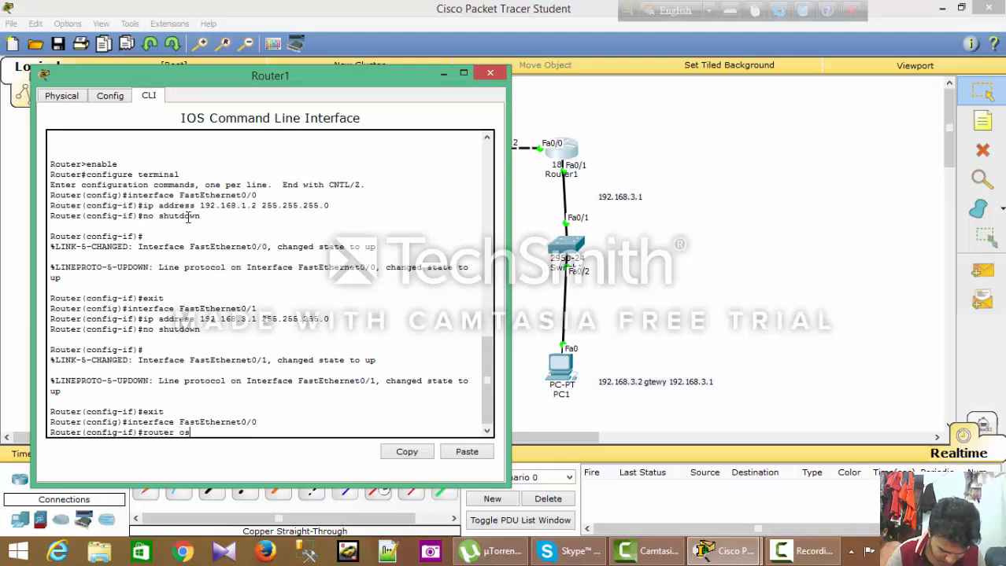
{"action": "type", "text": "pf 10"}
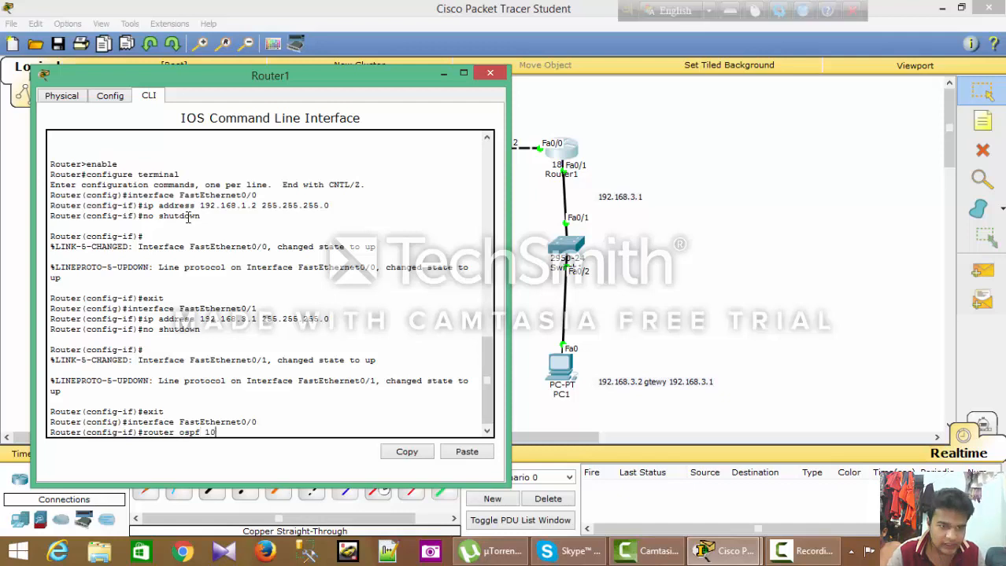
{"action": "key", "text": "Return"}
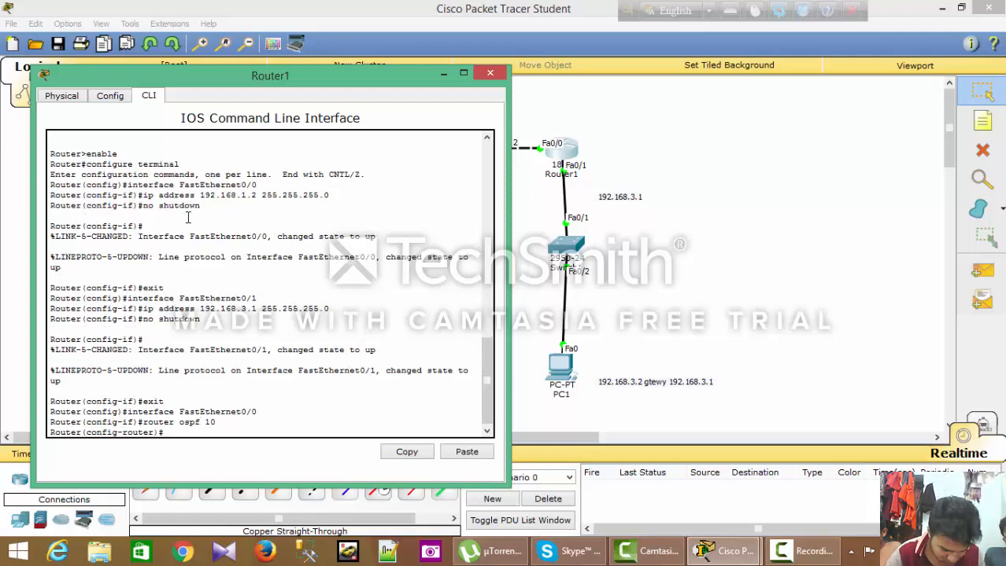
Add network 192.168.3.0 with wildcard mask 0.0.0.255 in area 0 to Router1's OSPF process.
{"action": "type", "text": "networ"}
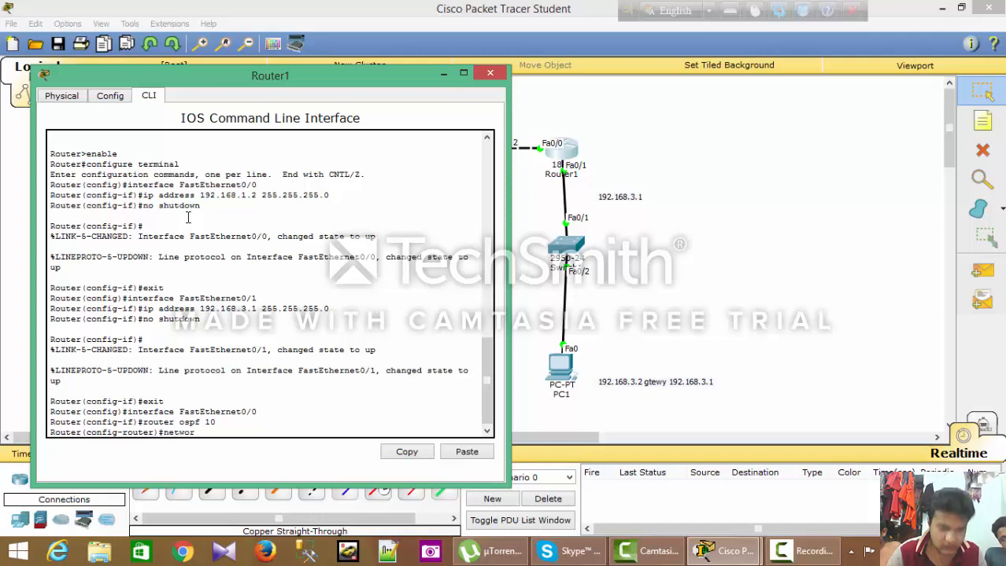
{"action": "type", "text": "k 18"}
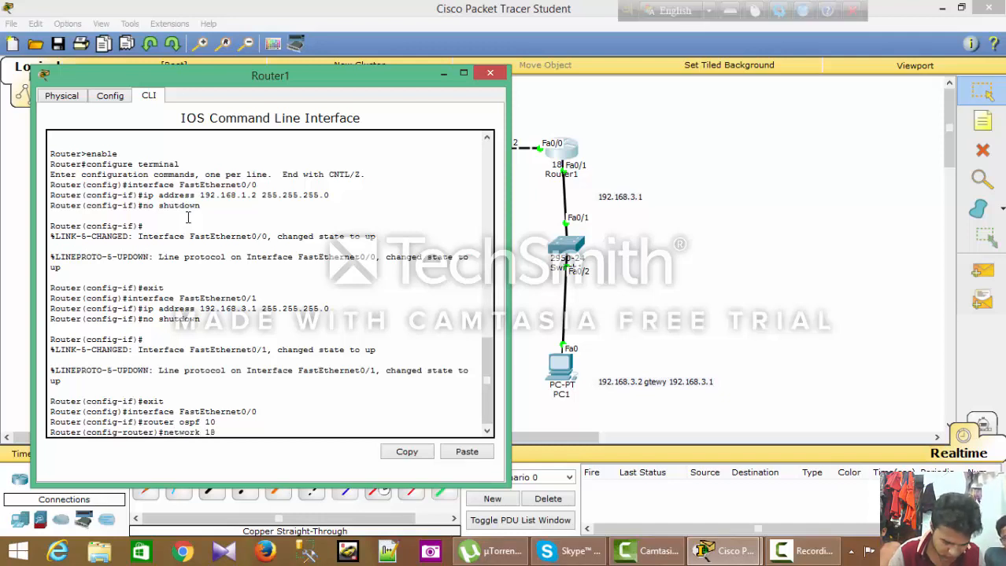
{"action": "key", "text": "BackSpace"}
{"action": "type", "text": "92"}
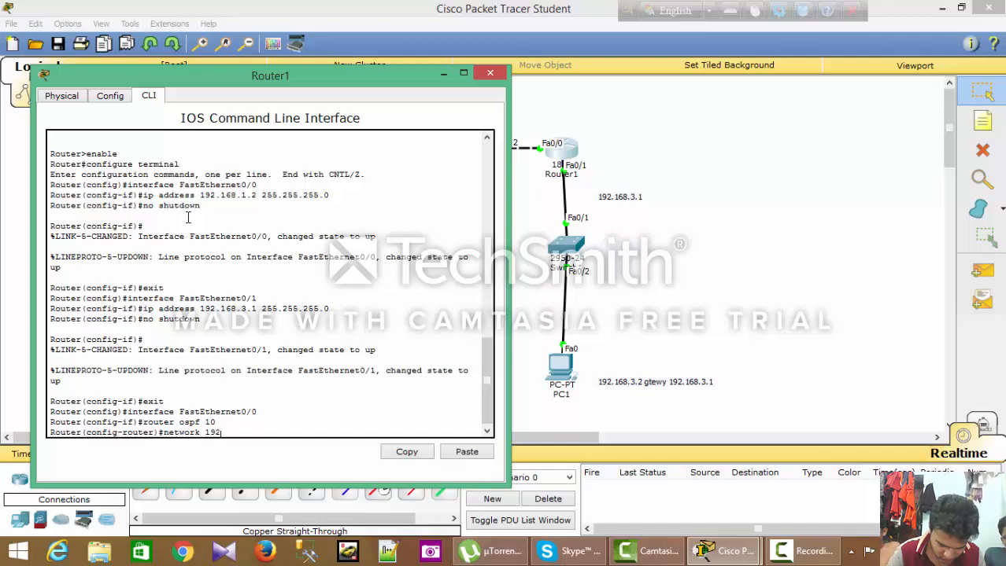
{"action": "type", "text": ".168.3.0 0.0.0.255 area 0"}
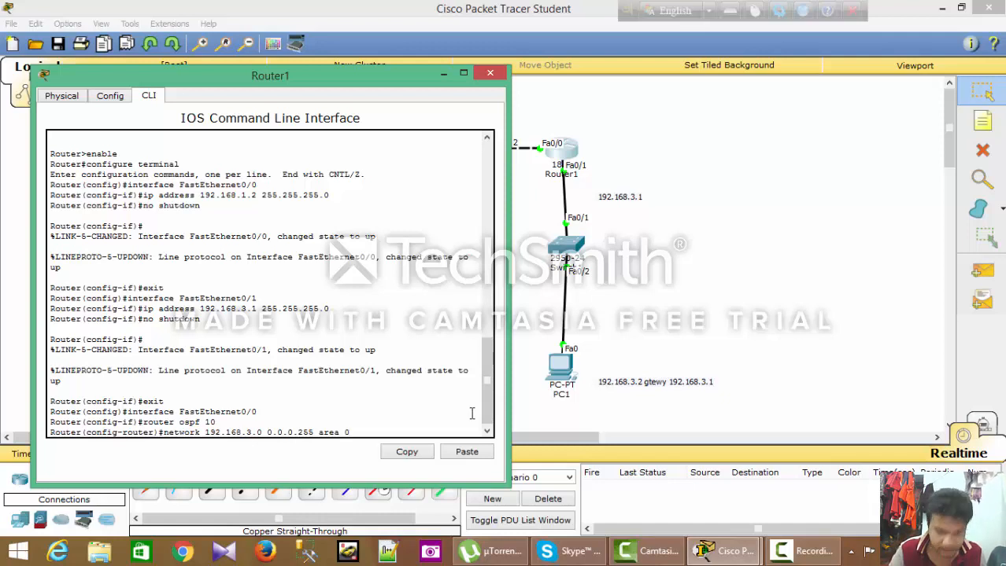
{"action": "key", "text": "Return"}
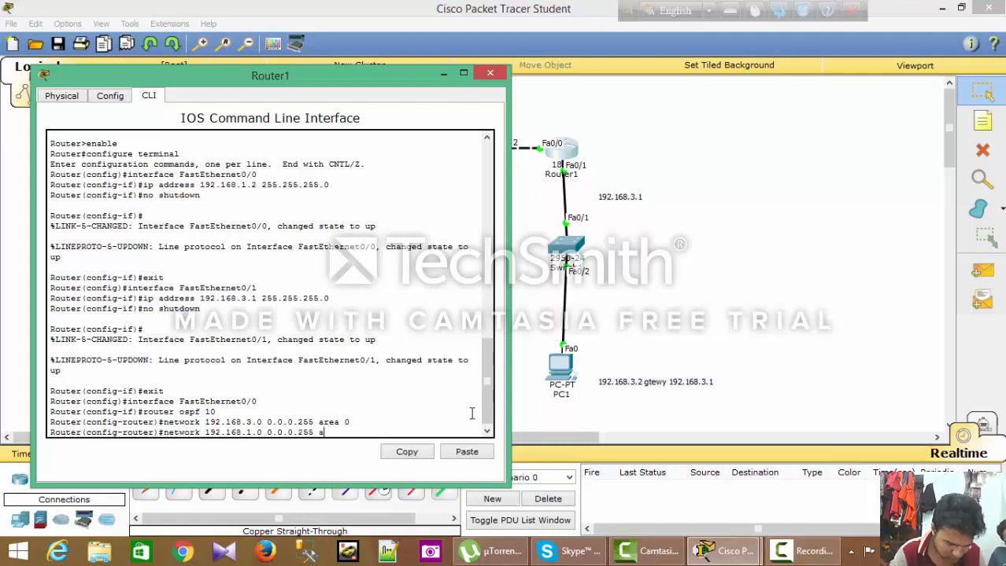
Add network 192.168.1.0 with wildcard mask 0.0.0.255 in area 0 to Router1's OSPF process, and close the router's window.
{"action": "type", "text": "rea"}
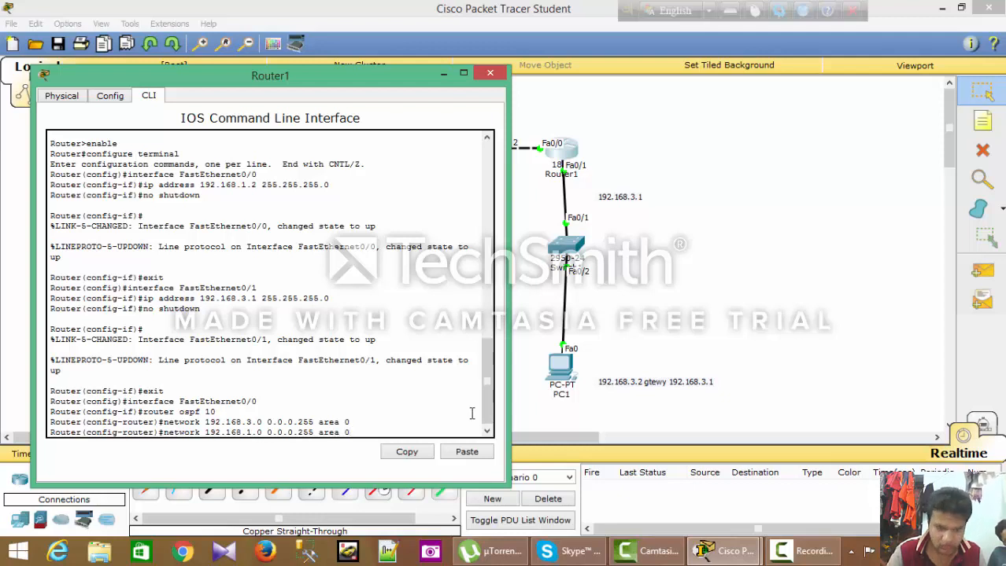
{"action": "type", "text": " 0"}
{"action": "key", "text": "Return"}
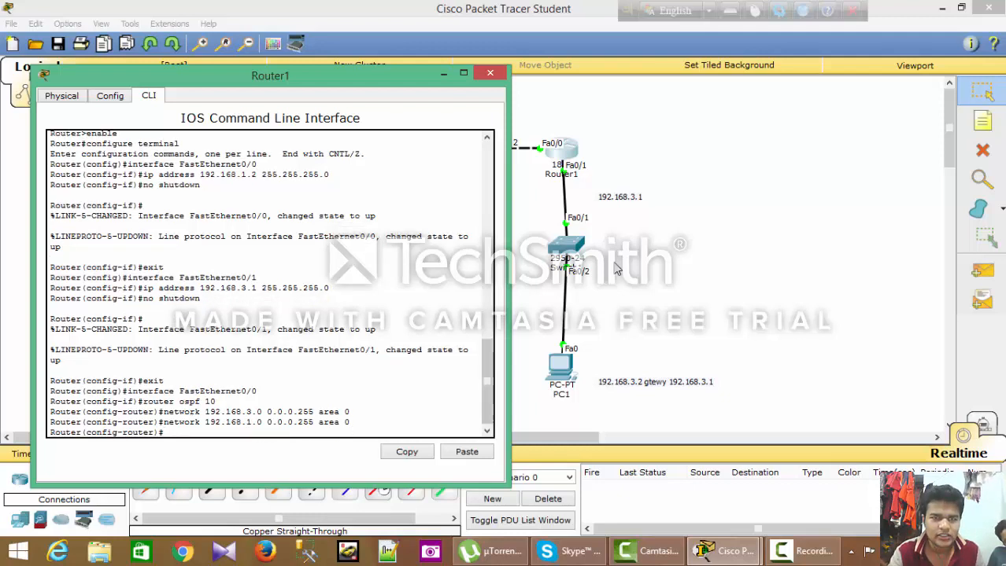
{"action": "left_click", "coordinate": [490, 74]}
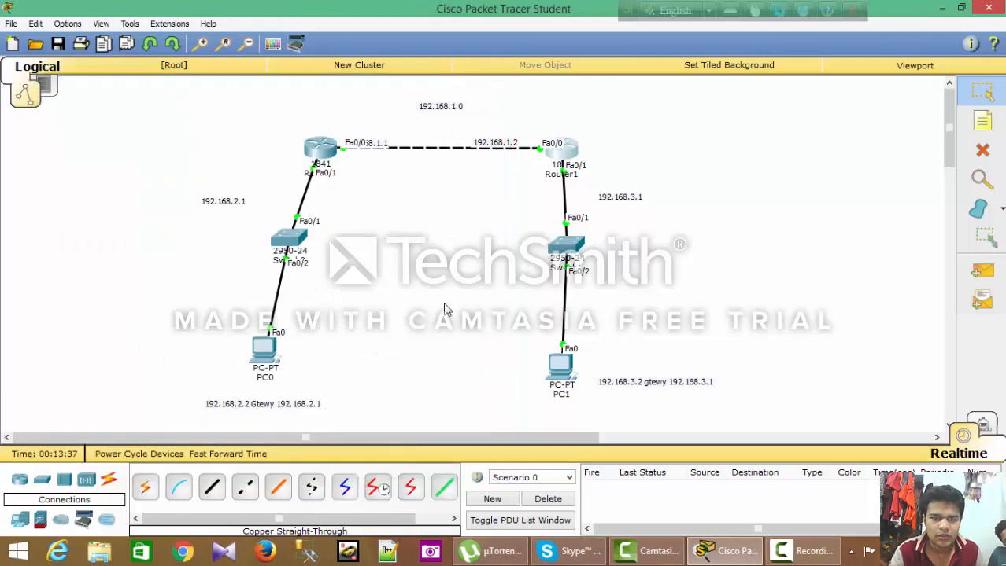
Test connectivity by sending a simple PDU from PC1 to PC0 and another from PC1 to Router1.
{"action": "left_click", "coordinate": [981, 270]}
{"action": "left_click", "coordinate": [559, 364]}
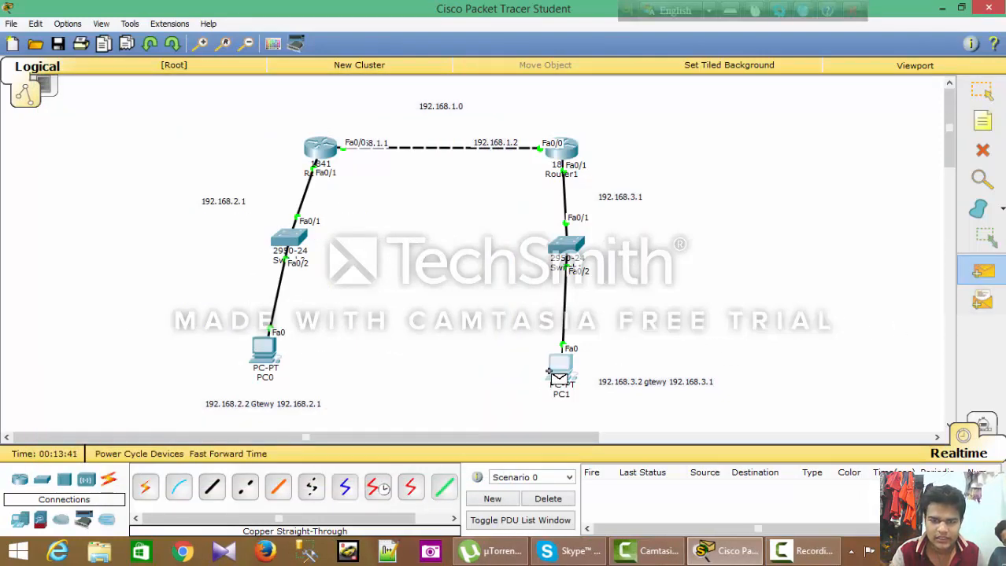
{"action": "left_click", "coordinate": [266, 358]}
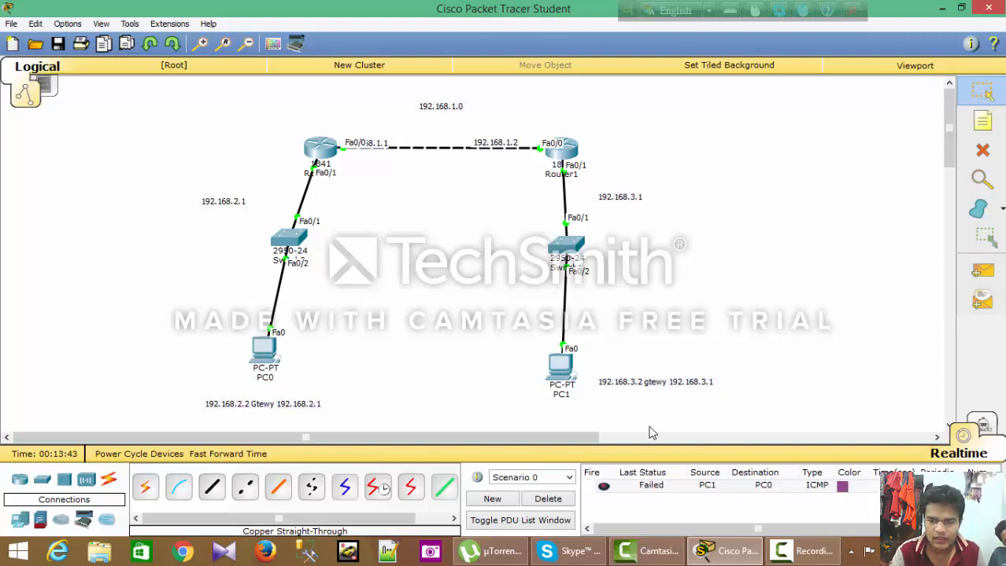
{"action": "left_click", "coordinate": [981, 270]}
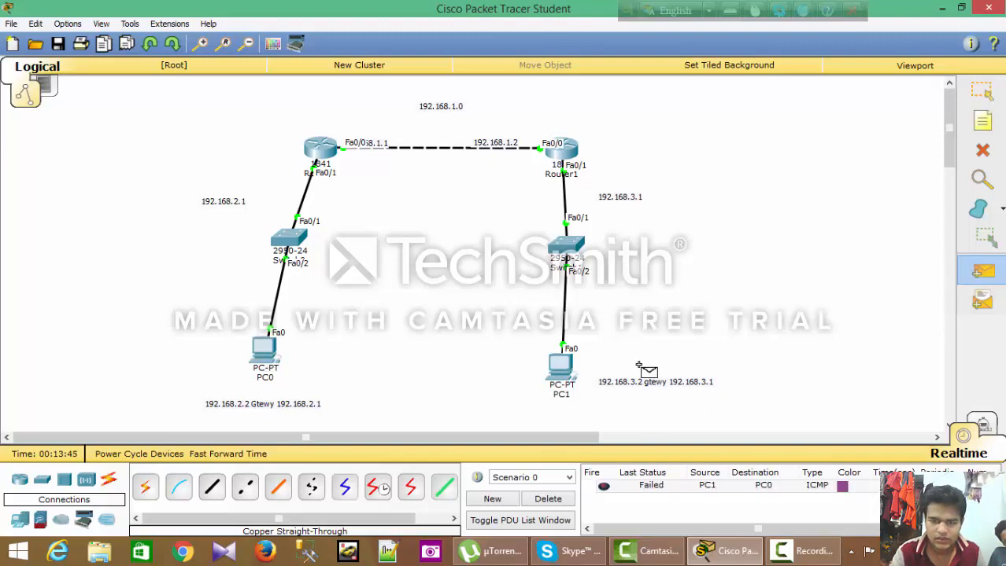
{"action": "left_click", "coordinate": [562, 370]}
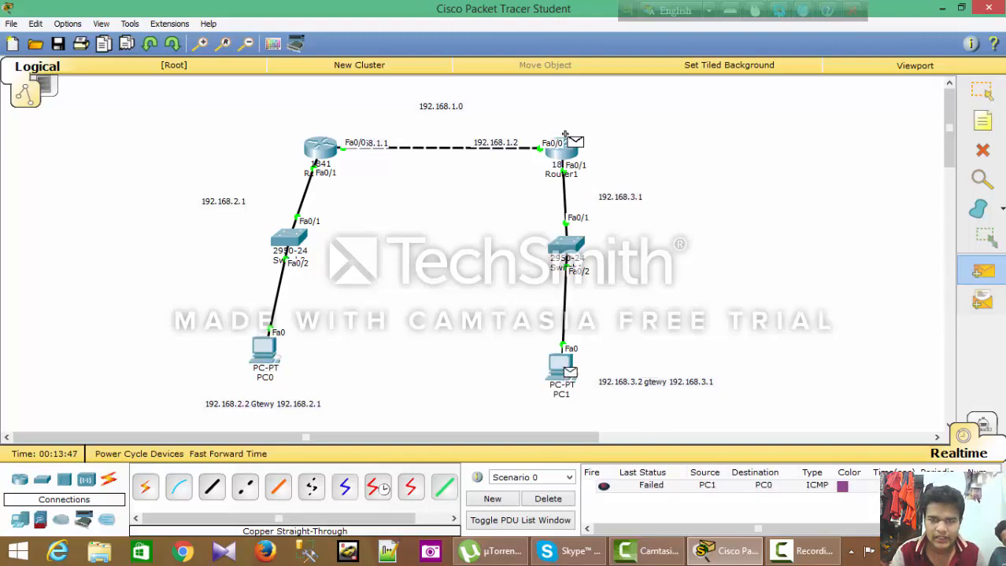
{"action": "left_click", "coordinate": [562, 151]}
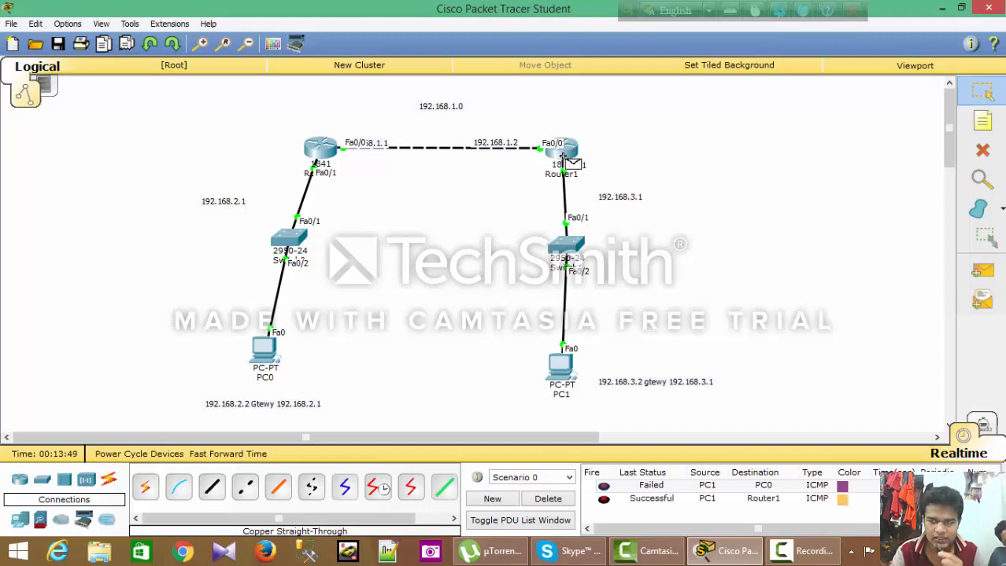
Test connectivity by sending a simple PDU from PC0 to Router0 and another from Router1 to PC0.
{"action": "left_click", "coordinate": [981, 270]}
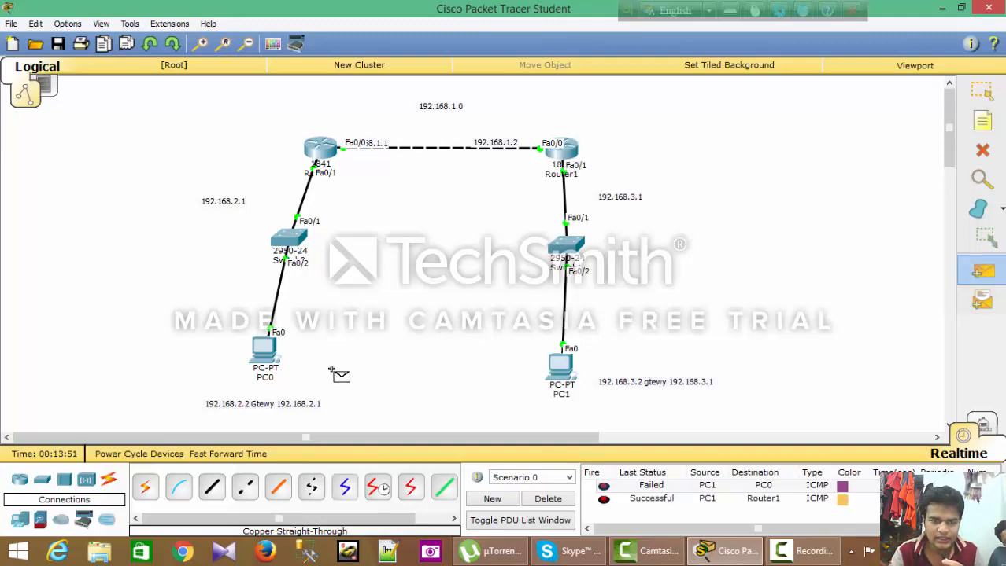
{"action": "left_click", "coordinate": [264, 349]}
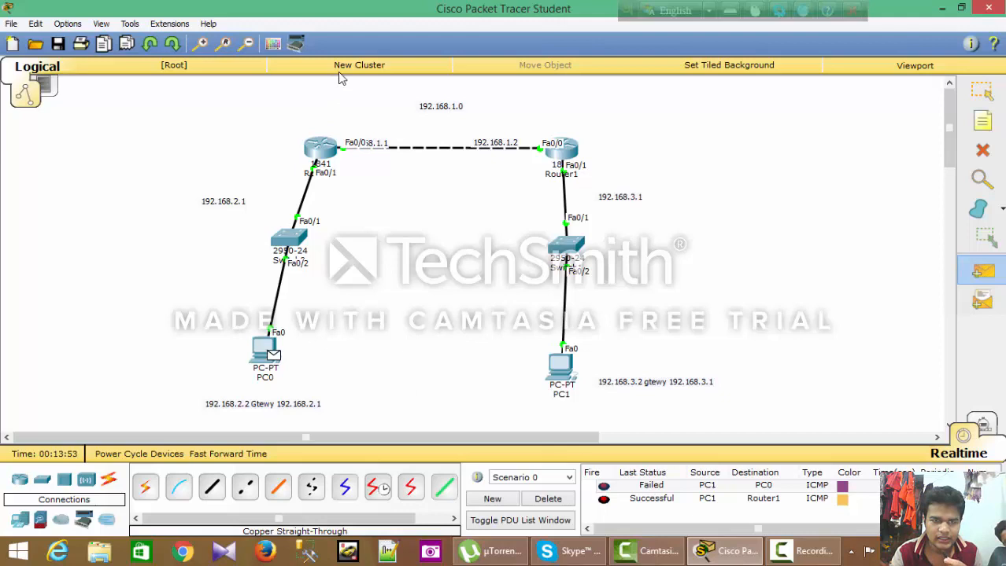
{"action": "left_click", "coordinate": [321, 148]}
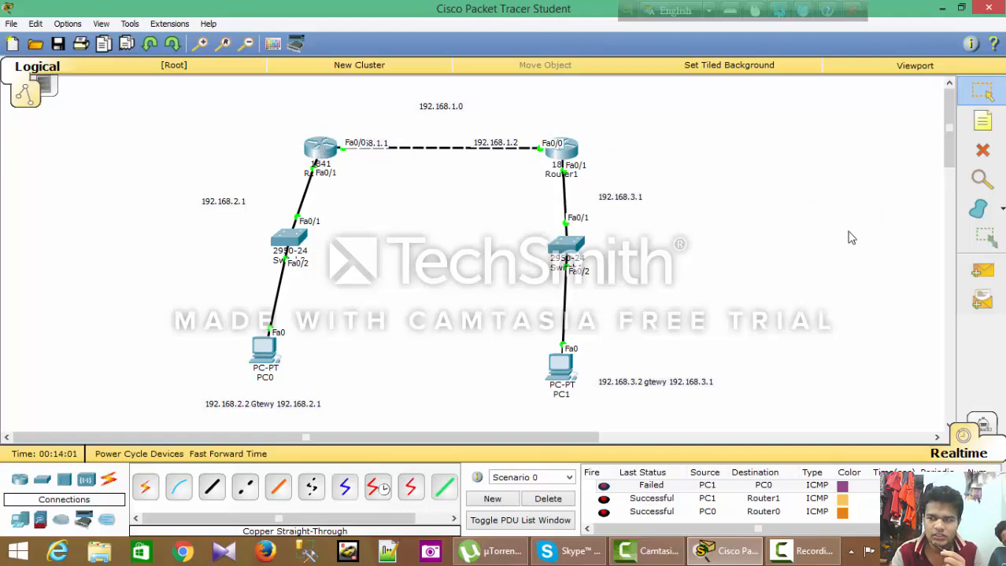
{"action": "left_click", "coordinate": [981, 270]}
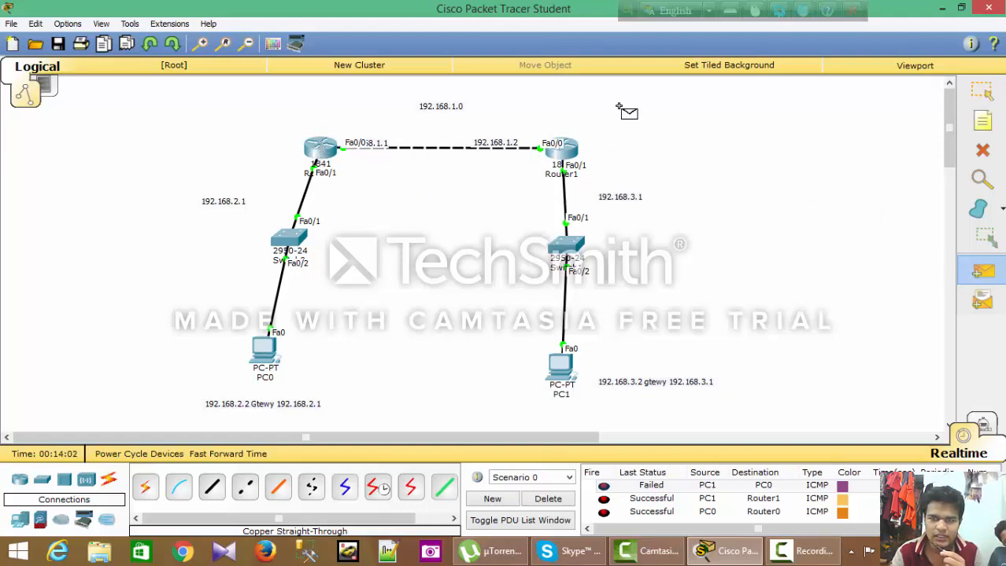
{"action": "left_click", "coordinate": [564, 162]}
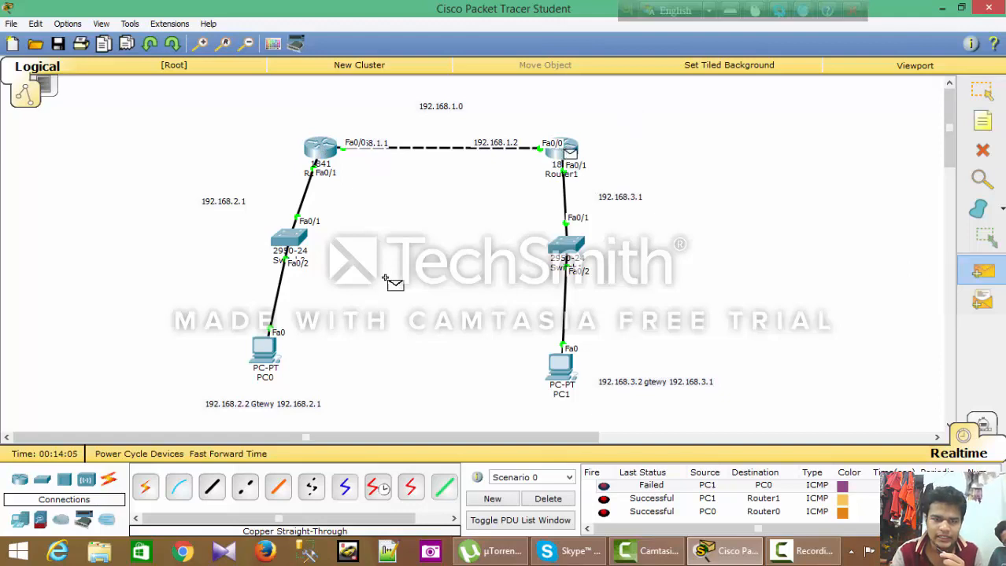
{"action": "left_click", "coordinate": [262, 344]}
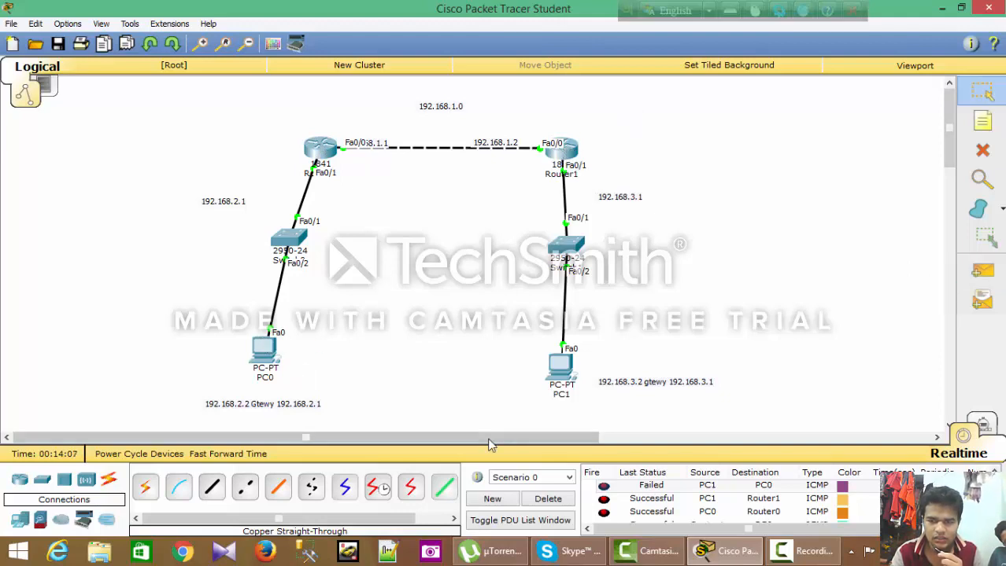
Delete the scenario's earlier test PDUs and send new simple PDUs from Router1 to PC0 and from PC1 to PC0.
{"action": "left_click", "coordinate": [548, 499]}
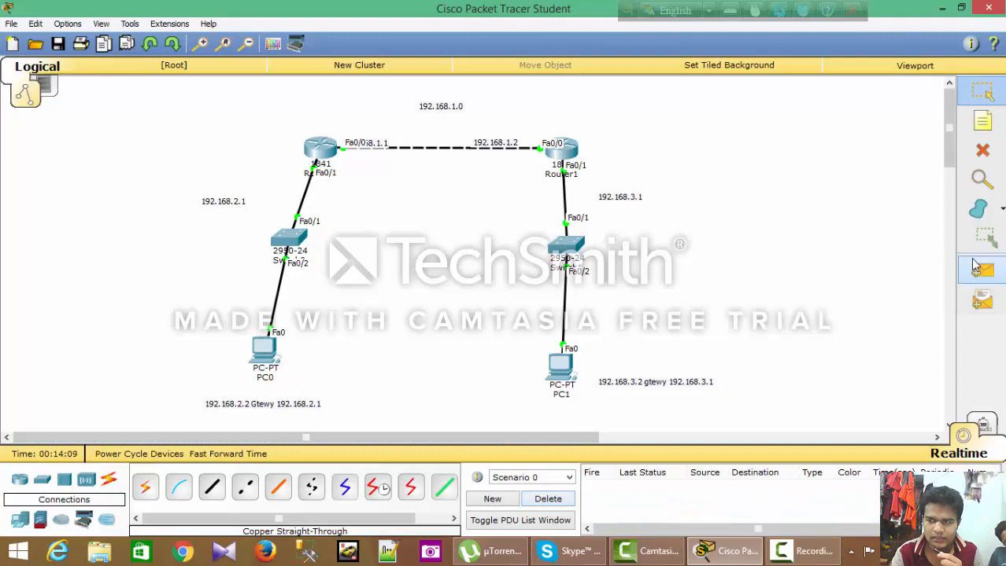
{"action": "left_click", "coordinate": [982, 271]}
{"action": "left_click", "coordinate": [563, 151]}
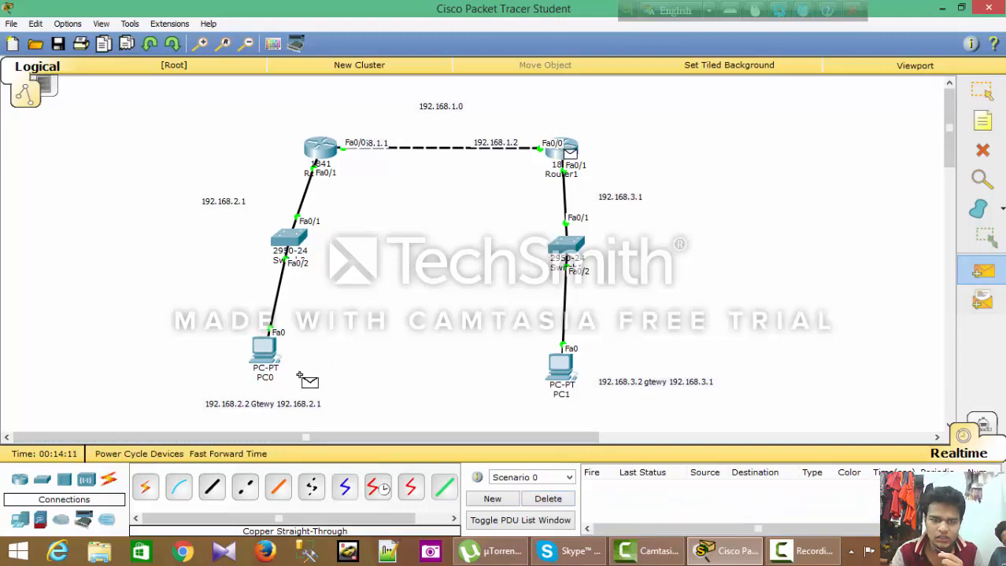
{"action": "left_click", "coordinate": [269, 344]}
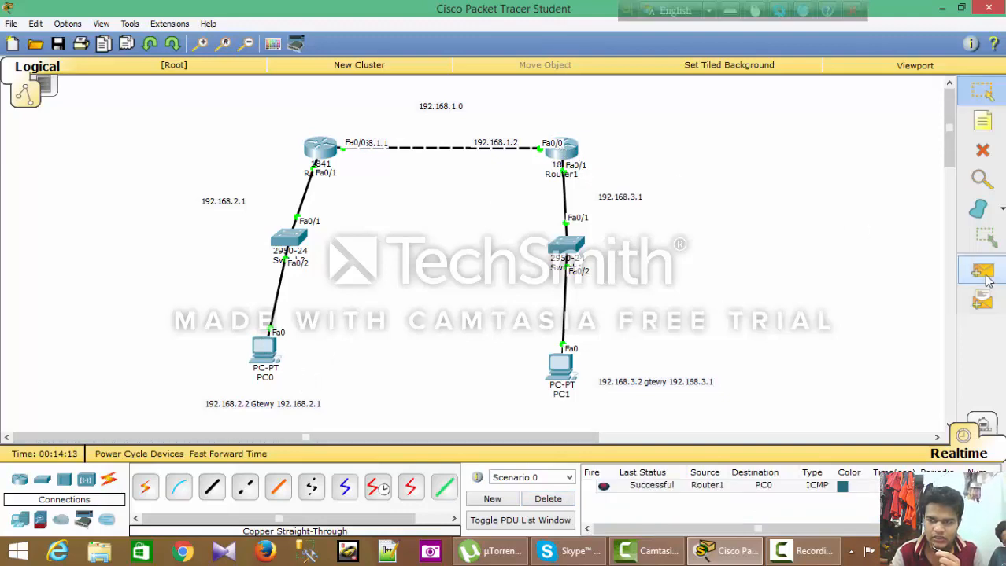
{"action": "left_click", "coordinate": [982, 271]}
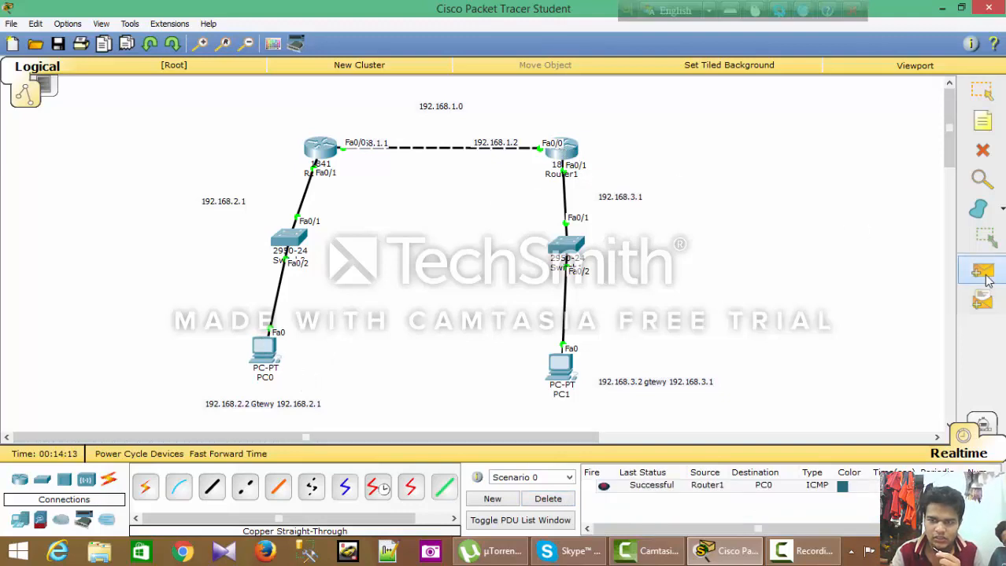
{"action": "left_click", "coordinate": [562, 366]}
{"action": "left_click", "coordinate": [265, 354]}
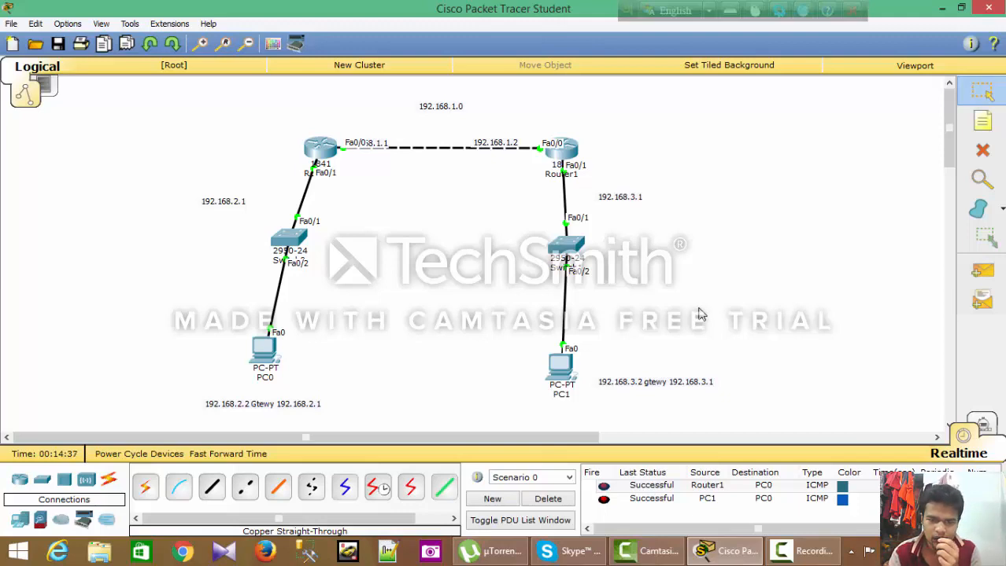
{"action": "left_click", "coordinate": [818, 551]}
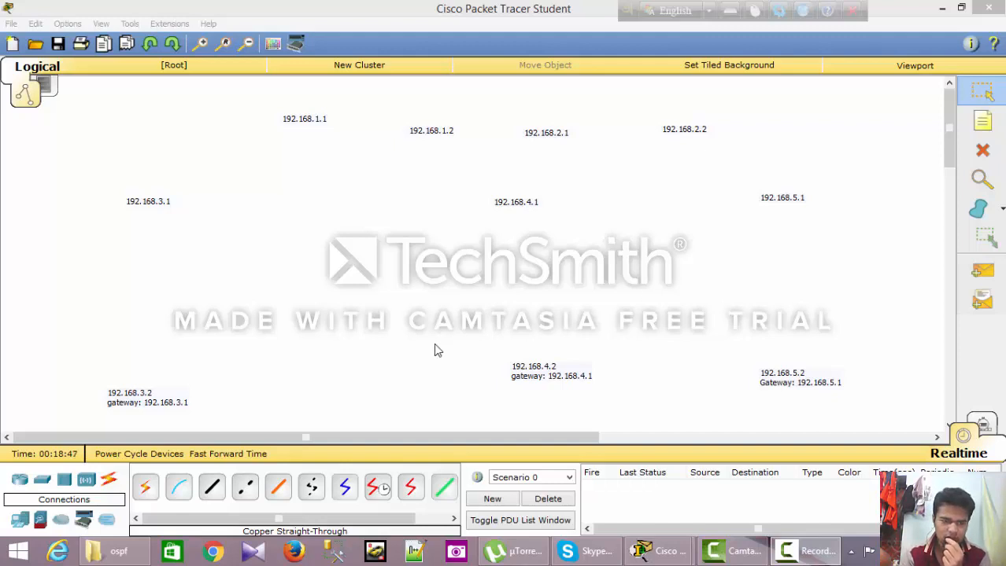
Place a generic Router-PT in the workspace just below and left of the 192.168.1.1 label.
{"action": "left_click", "coordinate": [20, 481]}
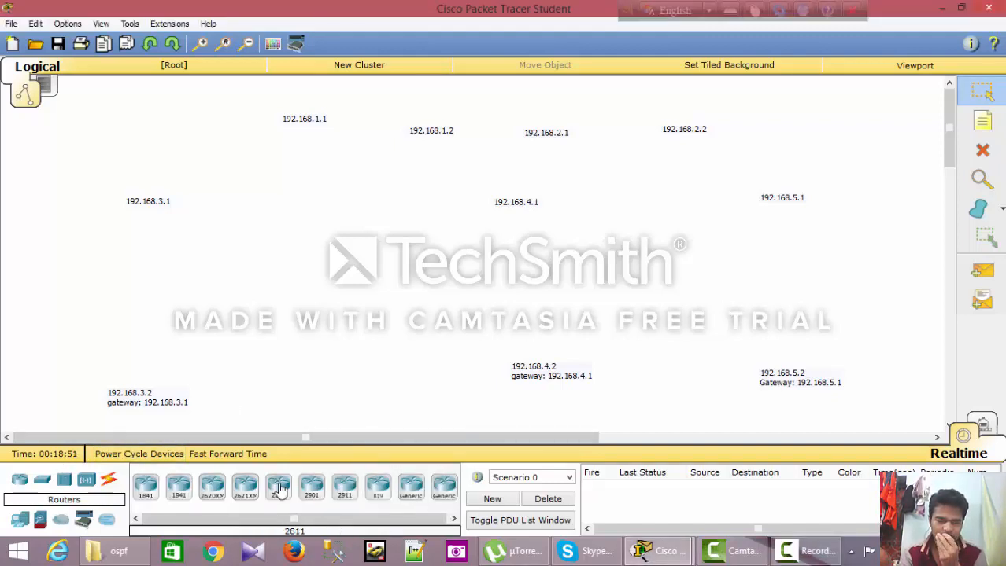
{"action": "left_click", "coordinate": [409, 492]}
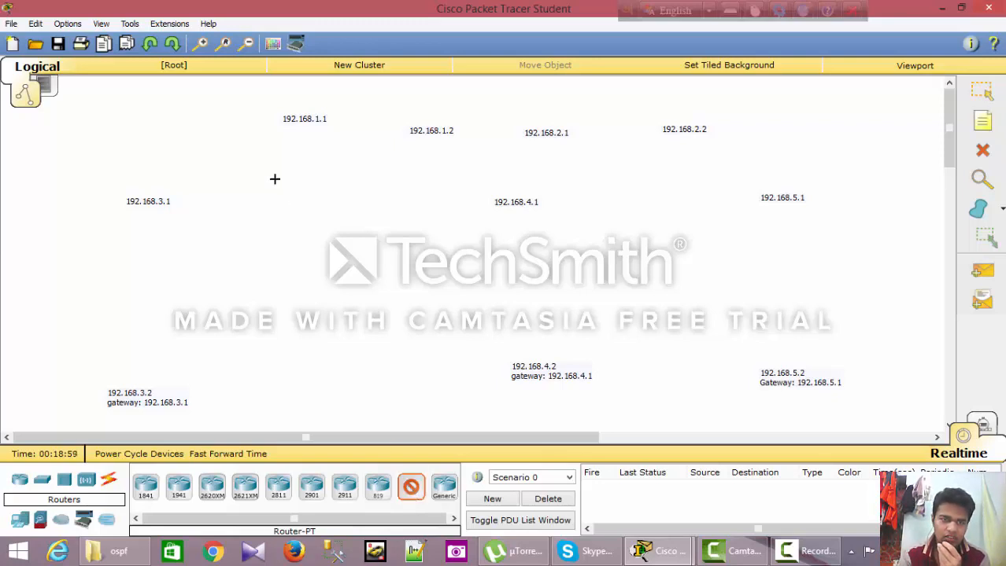
{"action": "left_click", "coordinate": [257, 147]}
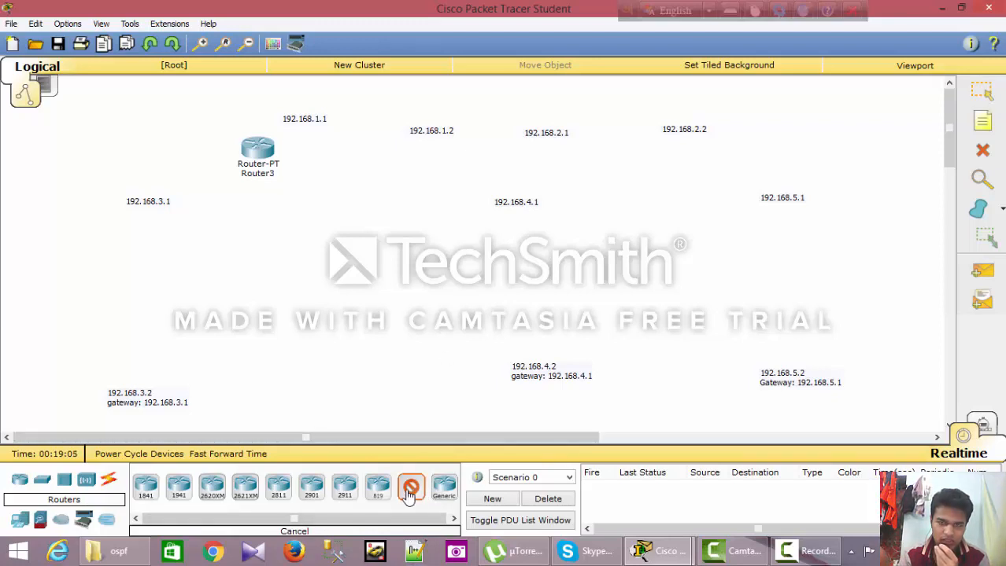
Place two more generic Router-PT devices, one between the 192.168.1.2 and 192.168.2.1 labels and one just below the 192.168.2.2 label.
{"action": "left_click", "coordinate": [482, 149]}
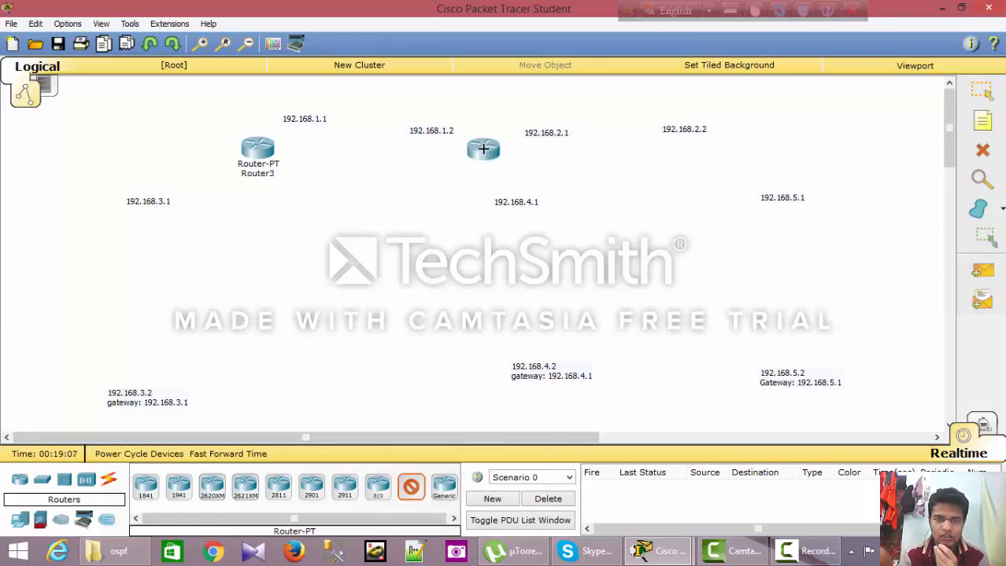
{"action": "left_click", "coordinate": [411, 487]}
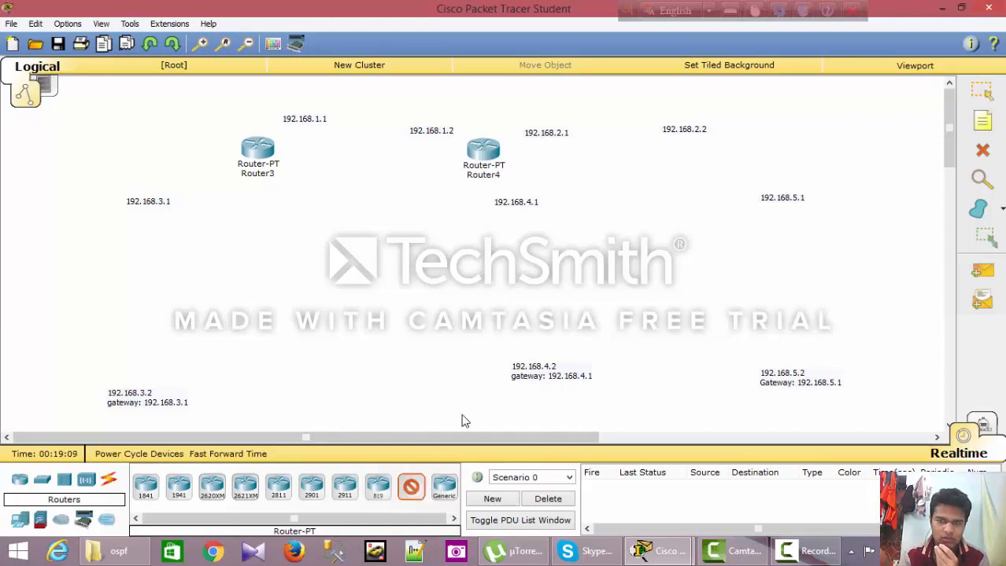
{"action": "left_click", "coordinate": [716, 155]}
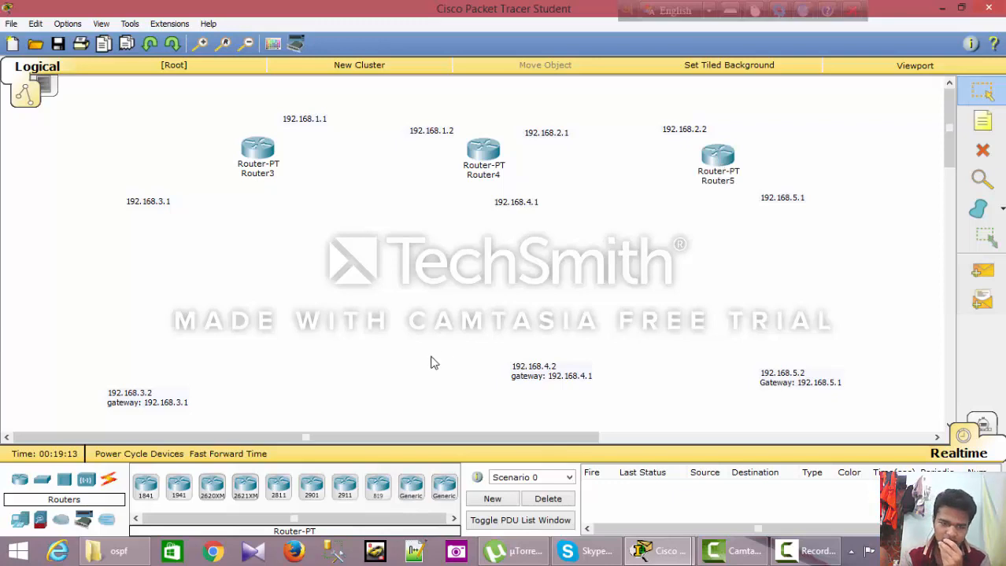
Place three generic Switch-PT devices in a row, one below each of Router3, Router4 and Router5.
{"action": "left_click", "coordinate": [44, 481]}
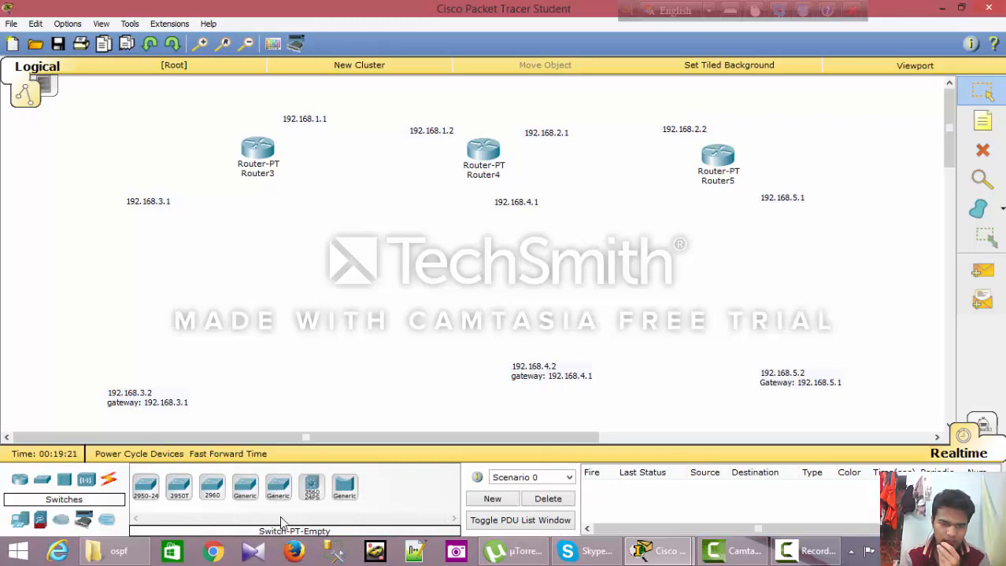
{"action": "left_click", "coordinate": [245, 488]}
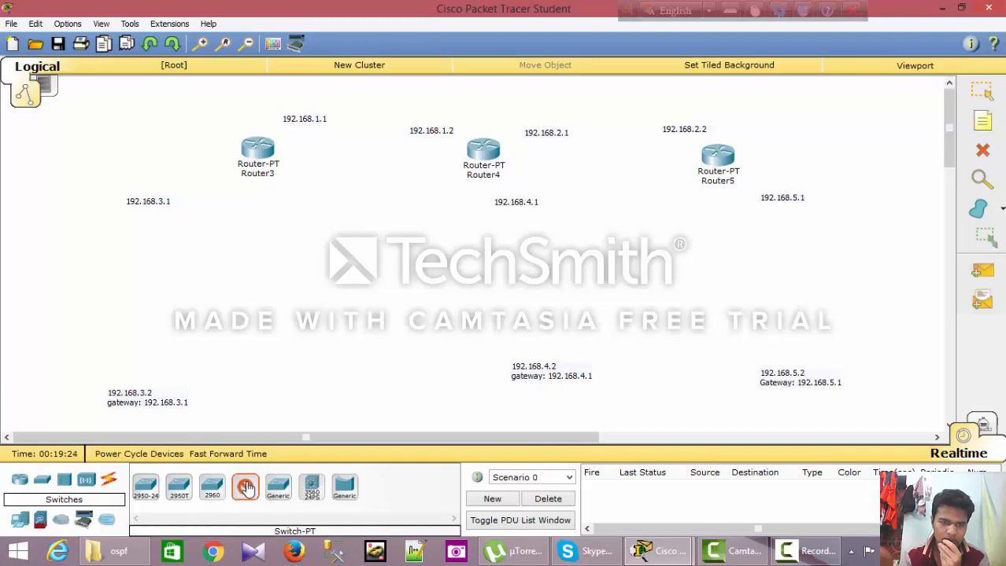
{"action": "left_click", "coordinate": [210, 242]}
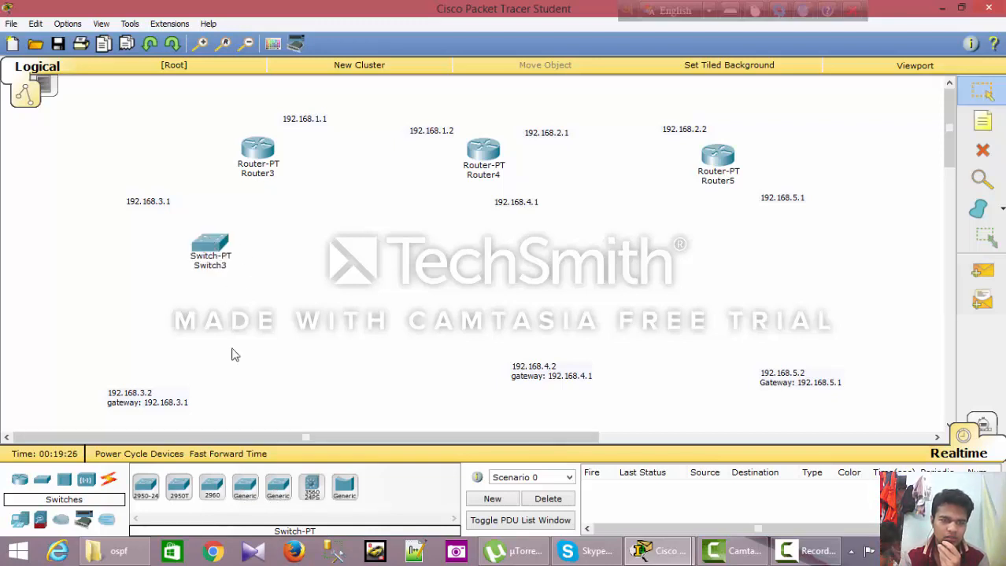
{"action": "left_click", "coordinate": [245, 488]}
{"action": "left_click", "coordinate": [474, 253]}
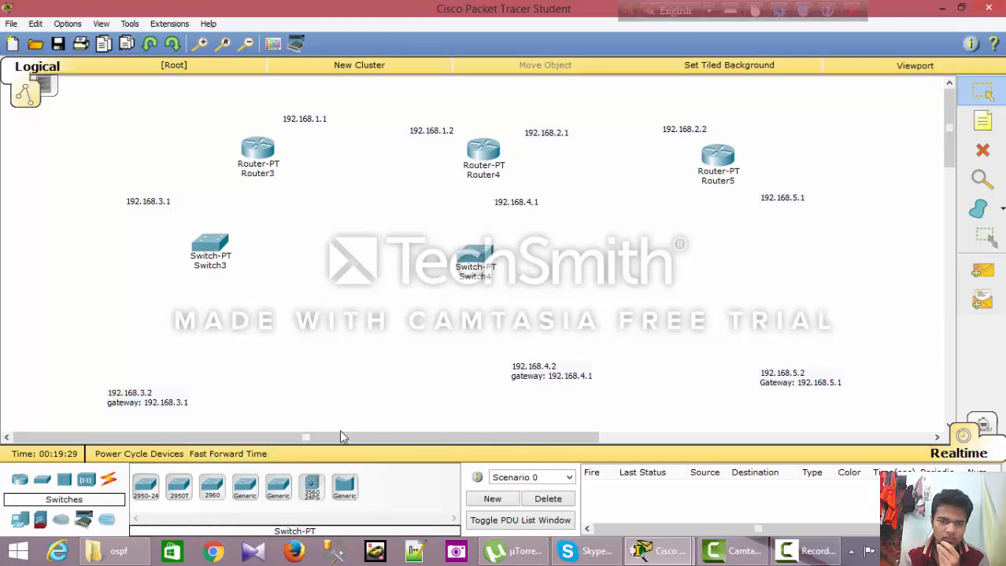
{"action": "left_click", "coordinate": [246, 489]}
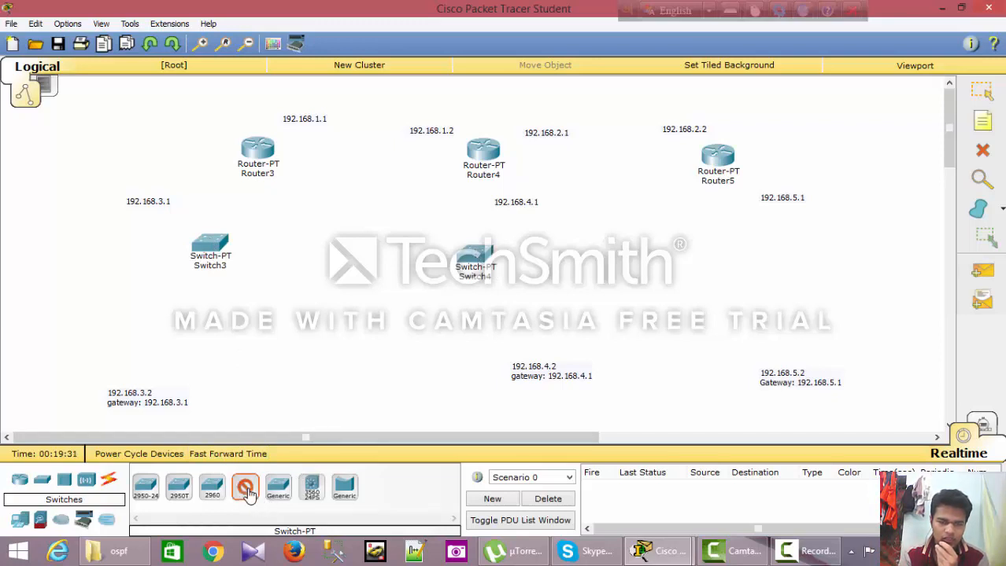
{"action": "left_click", "coordinate": [734, 258]}
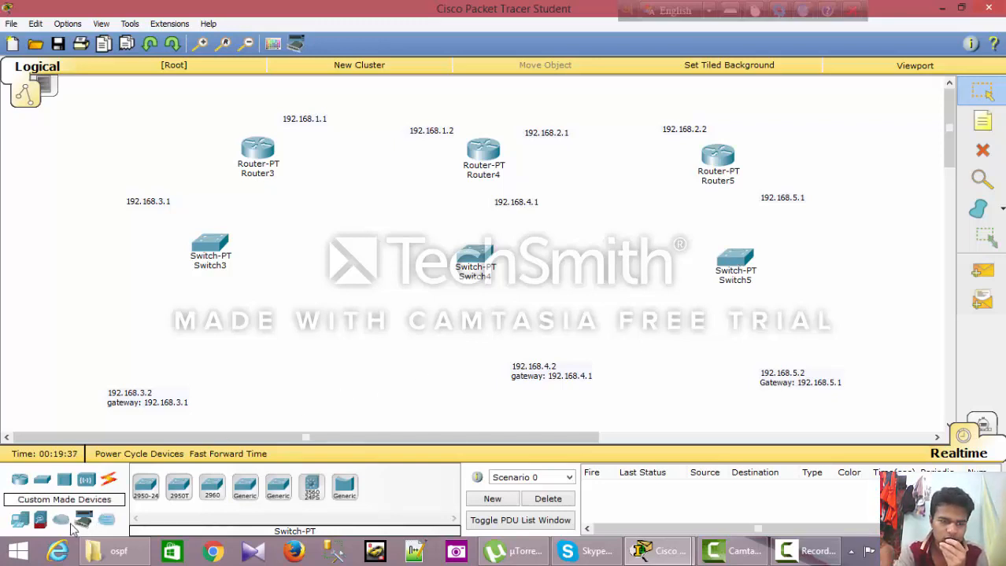
Place three generic PC-PT devices below the switches, beside the 192.168.3.2, 192.168.4.2 and 192.168.5.2 labels.
{"action": "left_click", "coordinate": [20, 519]}
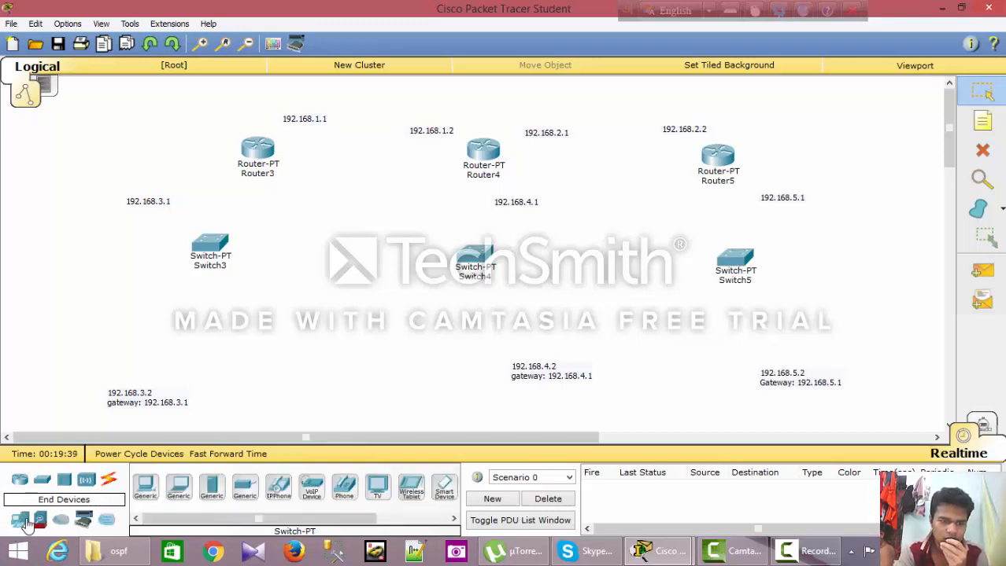
{"action": "left_click", "coordinate": [146, 494]}
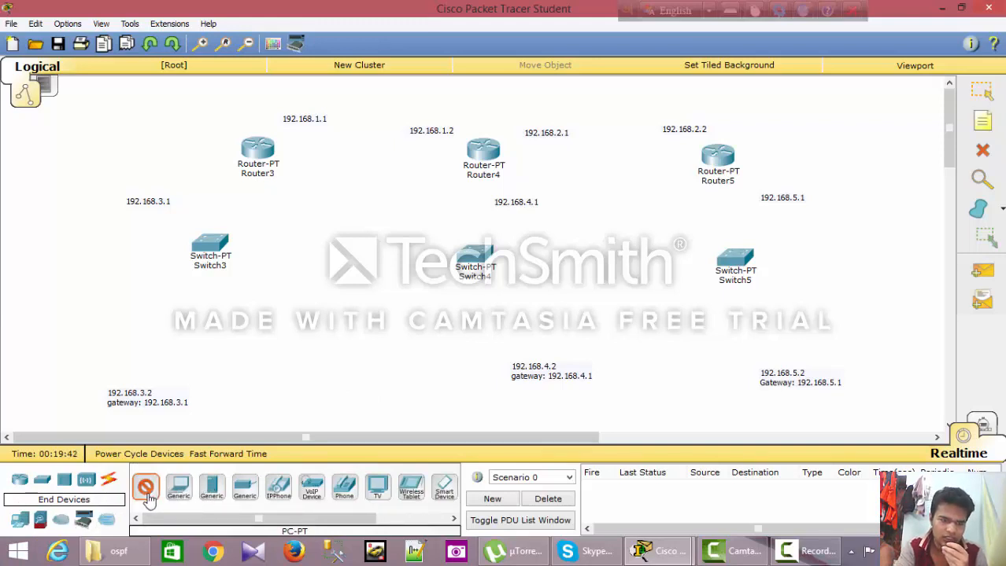
{"action": "left_click", "coordinate": [183, 358]}
{"action": "left_click", "coordinate": [146, 490]}
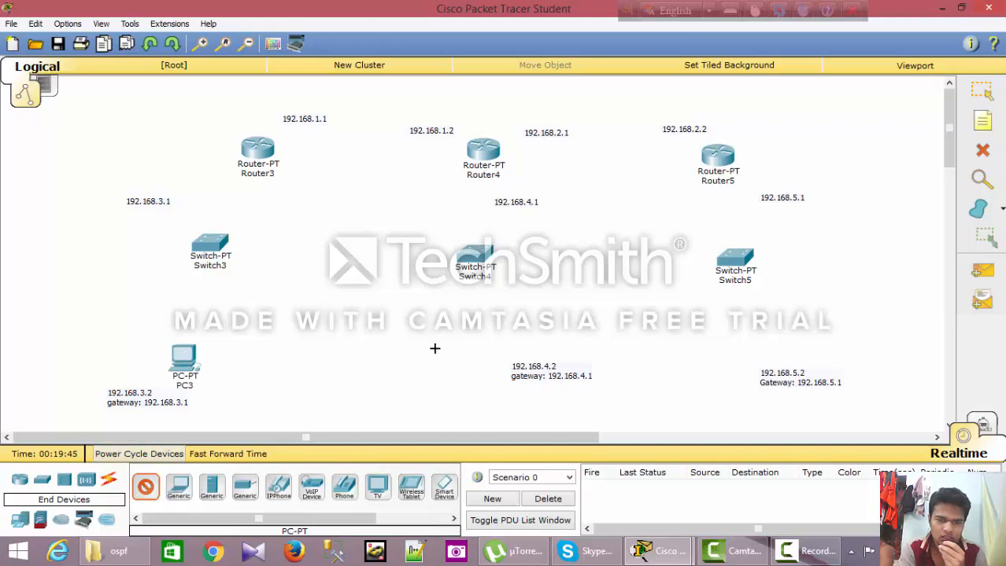
{"action": "left_click", "coordinate": [464, 369]}
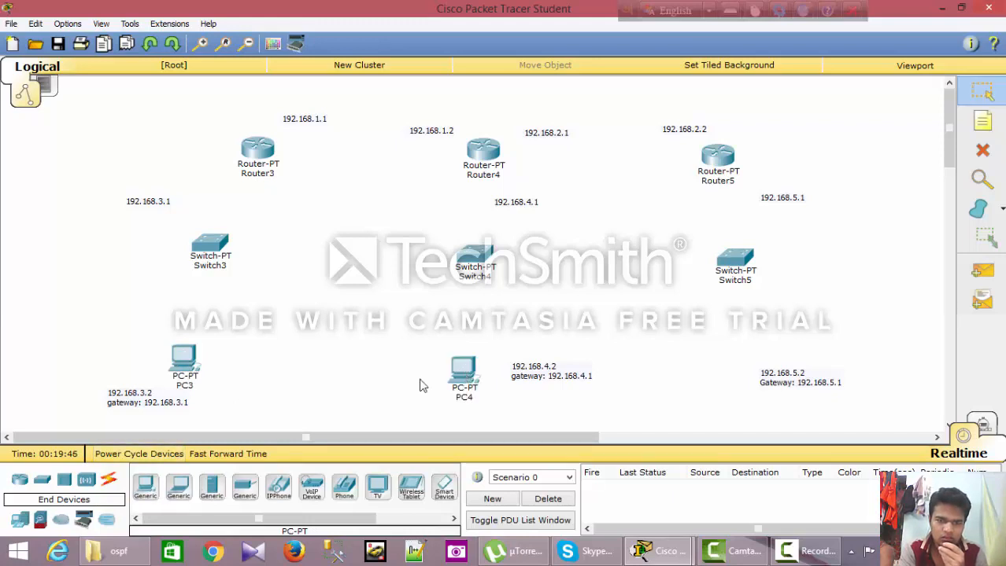
{"action": "left_click", "coordinate": [149, 484]}
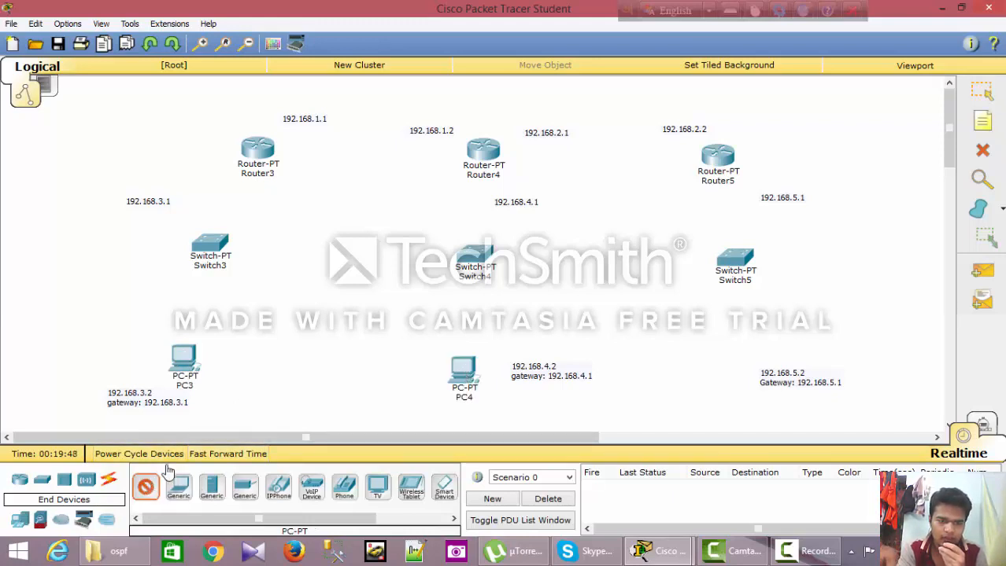
{"action": "left_click", "coordinate": [725, 374]}
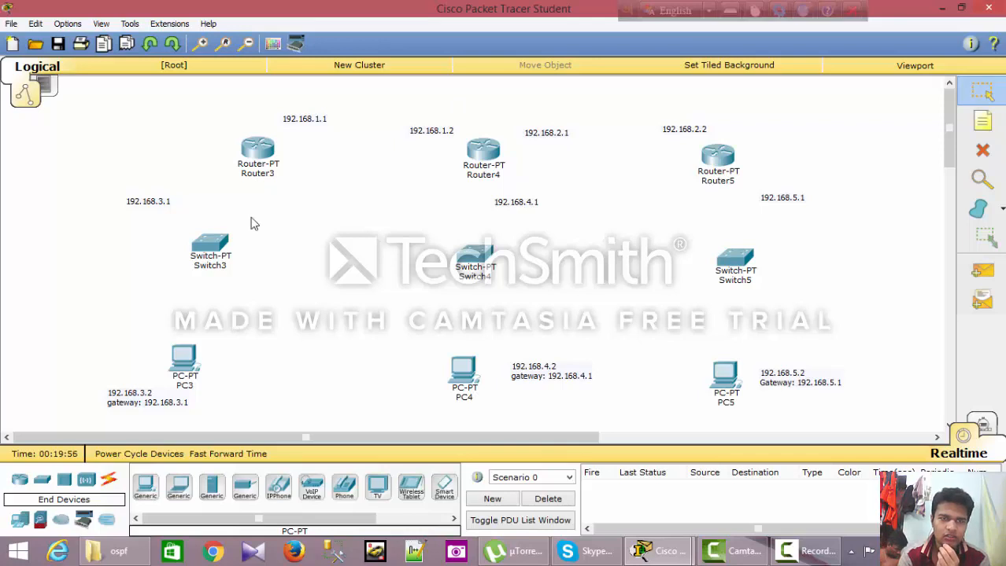
Connect Router3 Serial2/0 to Router4 Serial2/0 with a Serial DCE cable, starting from Router3.
{"action": "left_click", "coordinate": [110, 482]}
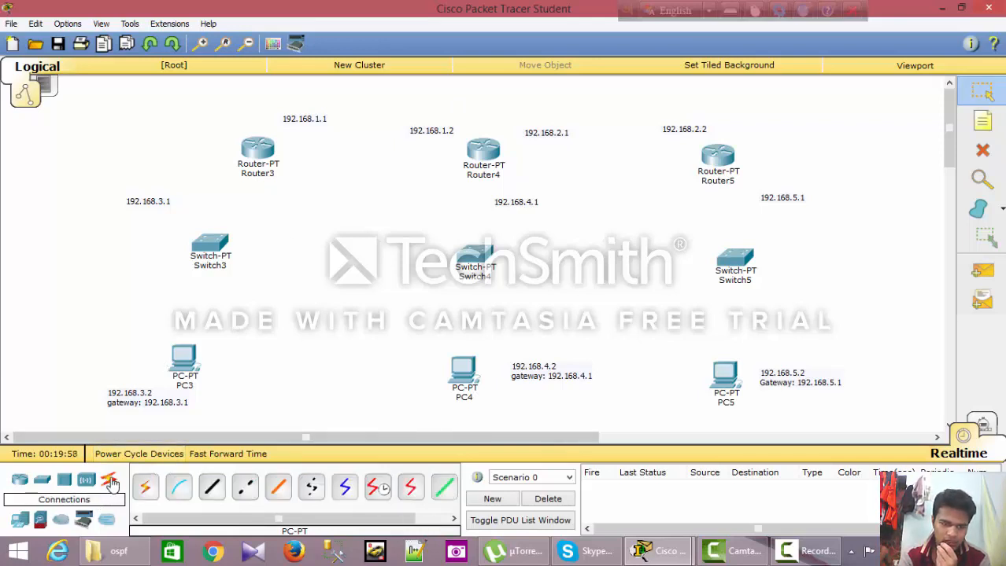
{"action": "left_click", "coordinate": [377, 488]}
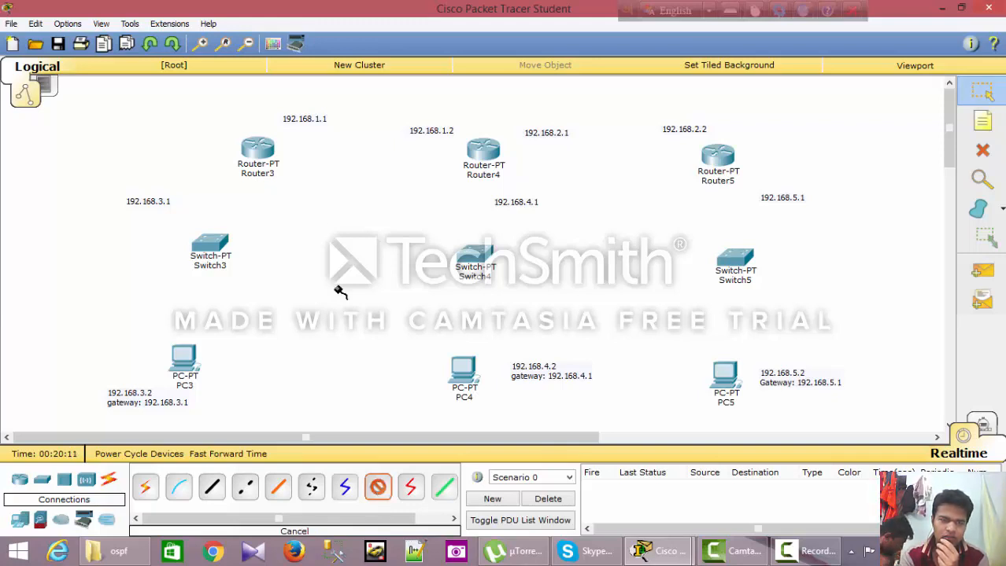
{"action": "left_click", "coordinate": [258, 152]}
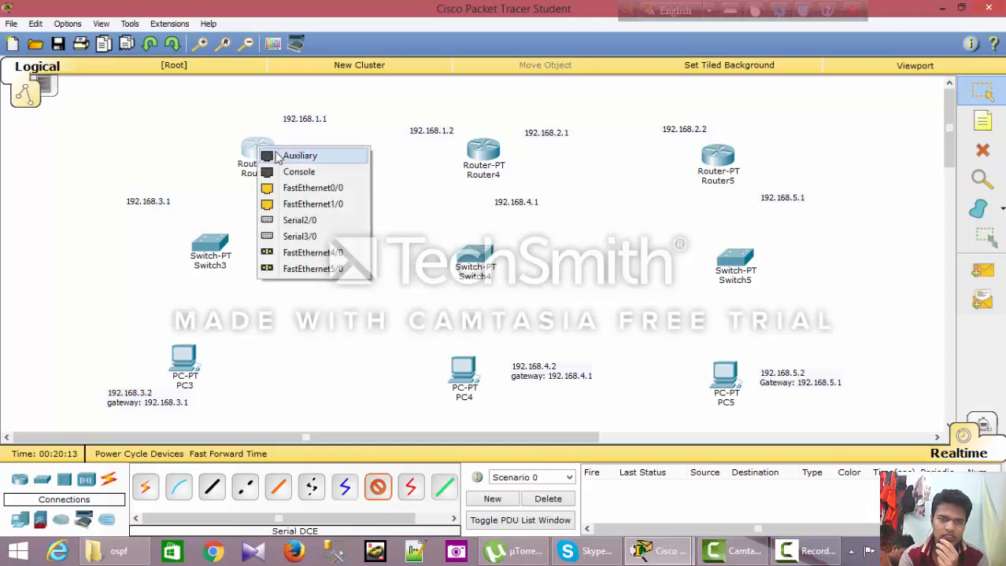
{"action": "left_click", "coordinate": [305, 222]}
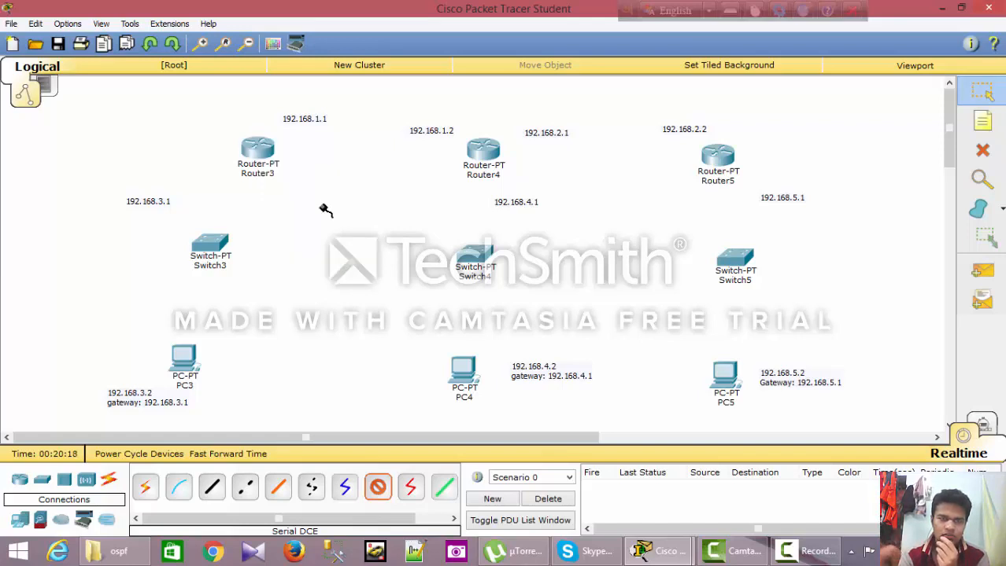
{"action": "left_click", "coordinate": [482, 151]}
{"action": "left_click", "coordinate": [507, 219]}
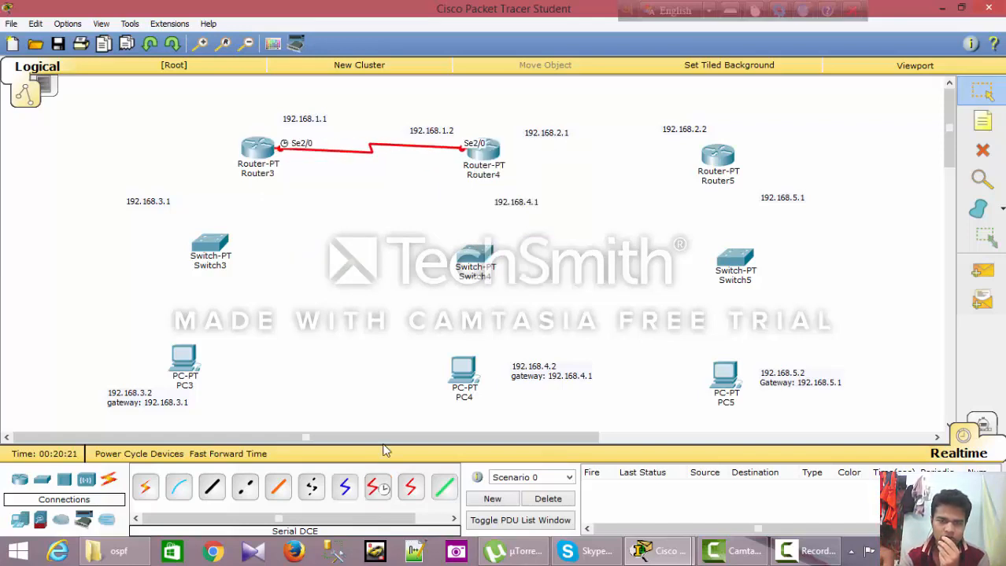
Connect Router4 Serial3/0 to Router5 Serial3/0 with a Serial DCE cable, starting from Router4.
{"action": "left_click", "coordinate": [377, 488]}
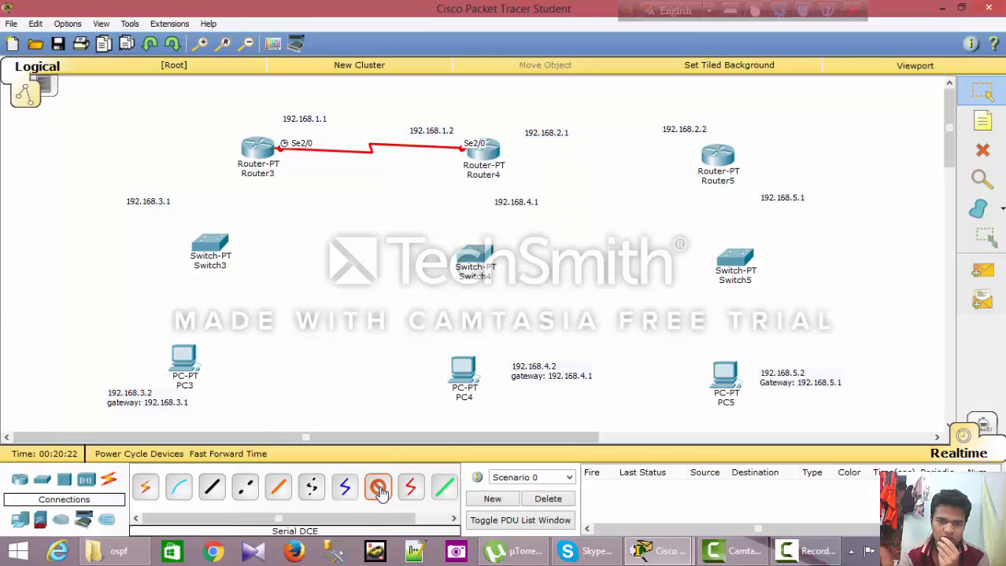
{"action": "left_click", "coordinate": [488, 153]}
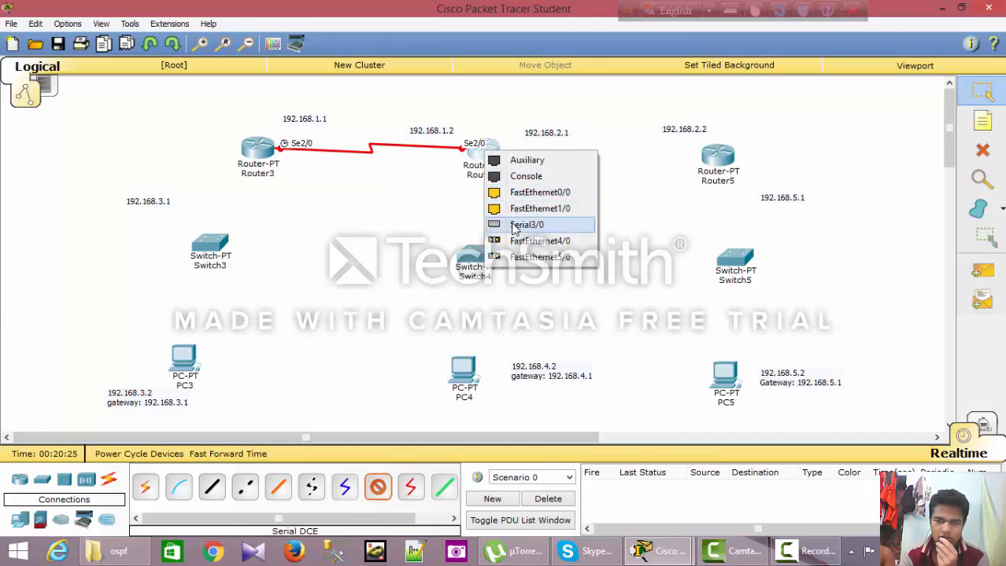
{"action": "left_click", "coordinate": [514, 226]}
{"action": "left_click", "coordinate": [714, 162]}
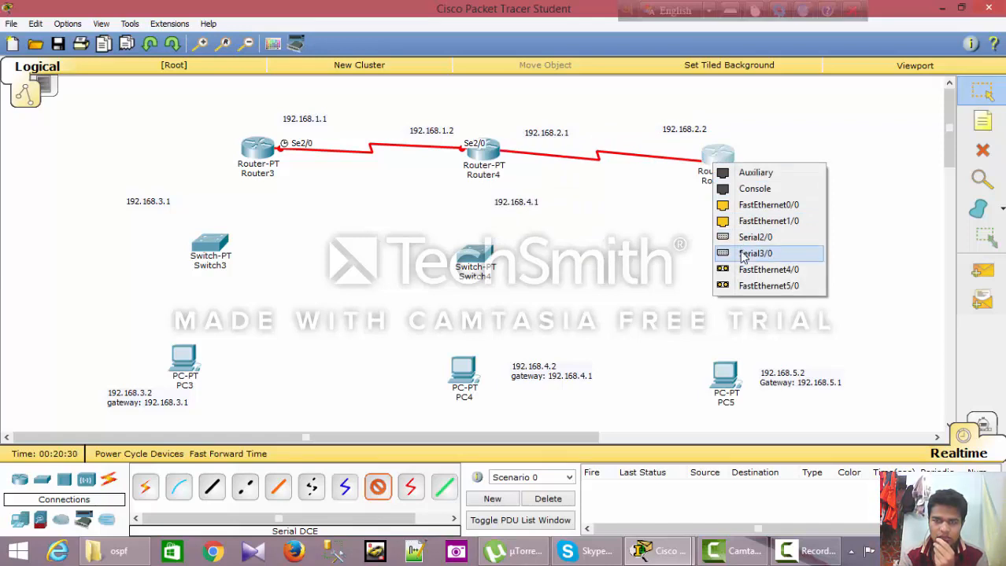
{"action": "left_click", "coordinate": [743, 254]}
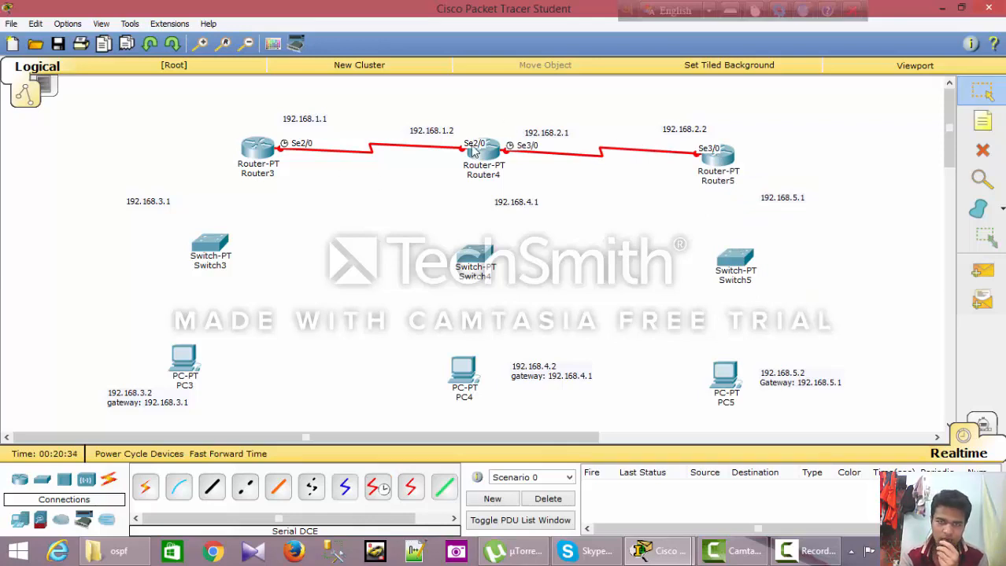
Connect Router3 FastEthernet0/0 to Switch3 FastEthernet0/1 with a copper straight-through cable.
{"action": "left_click", "coordinate": [215, 490]}
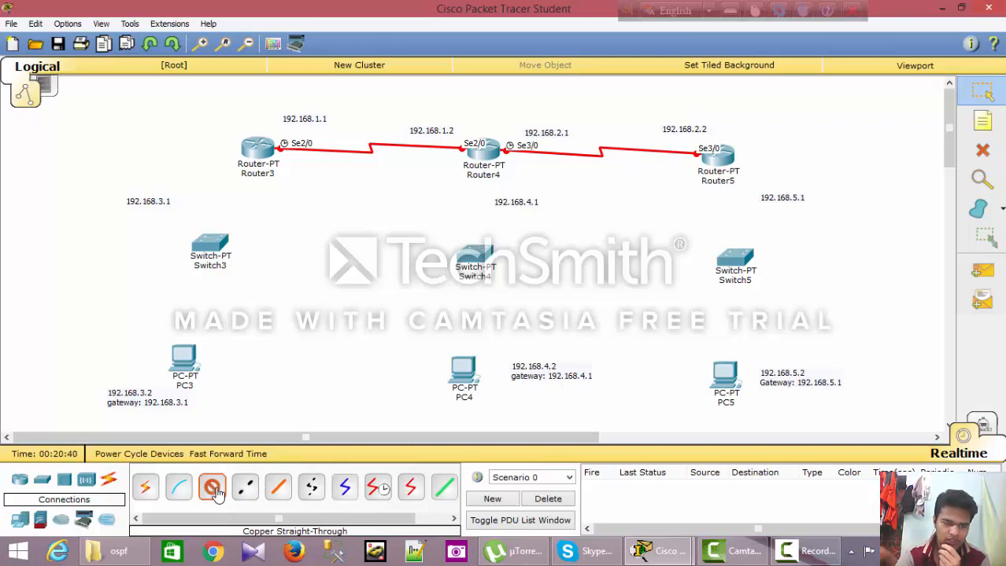
{"action": "left_click", "coordinate": [259, 153]}
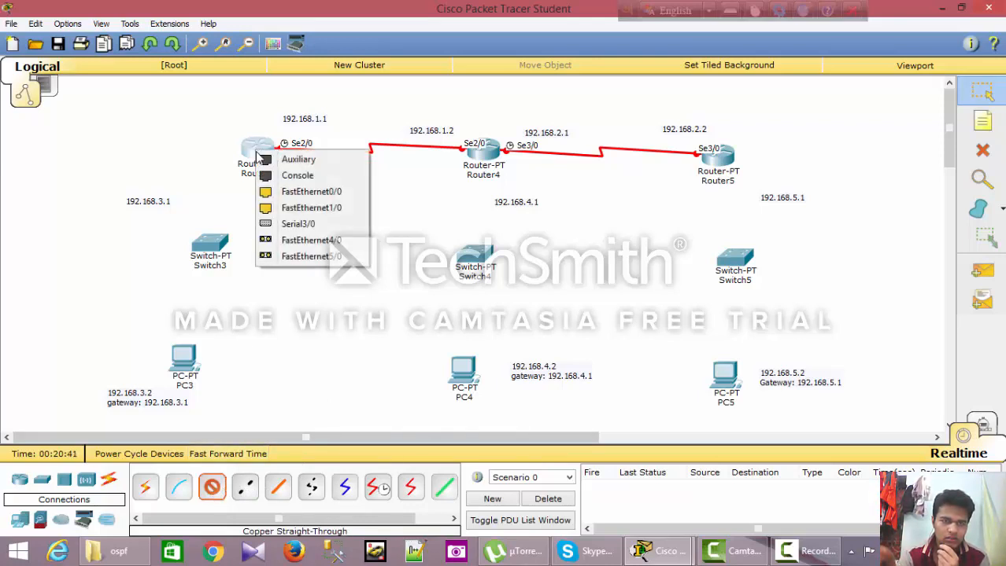
{"action": "left_click", "coordinate": [309, 191]}
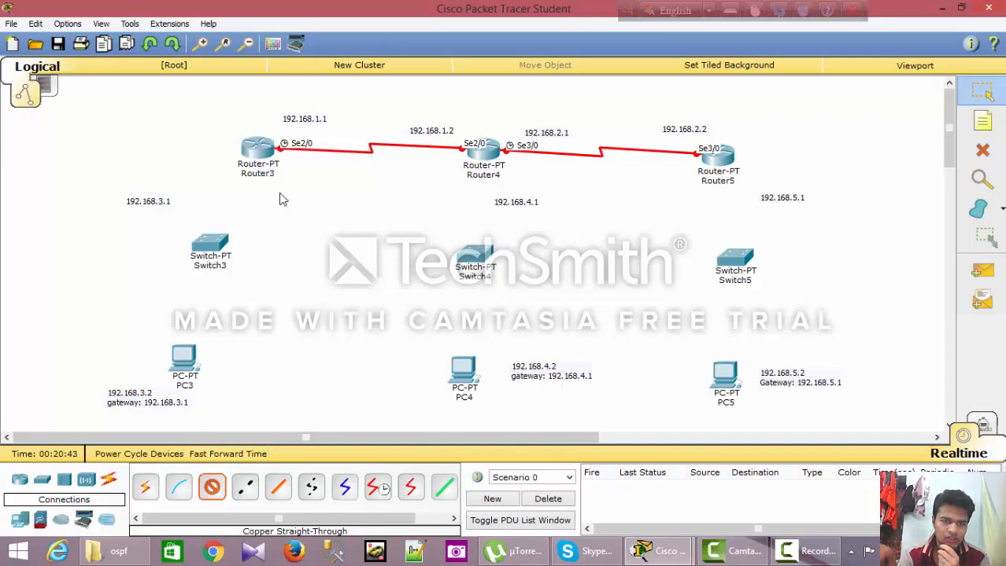
{"action": "left_click", "coordinate": [213, 247]}
{"action": "left_click", "coordinate": [244, 269]}
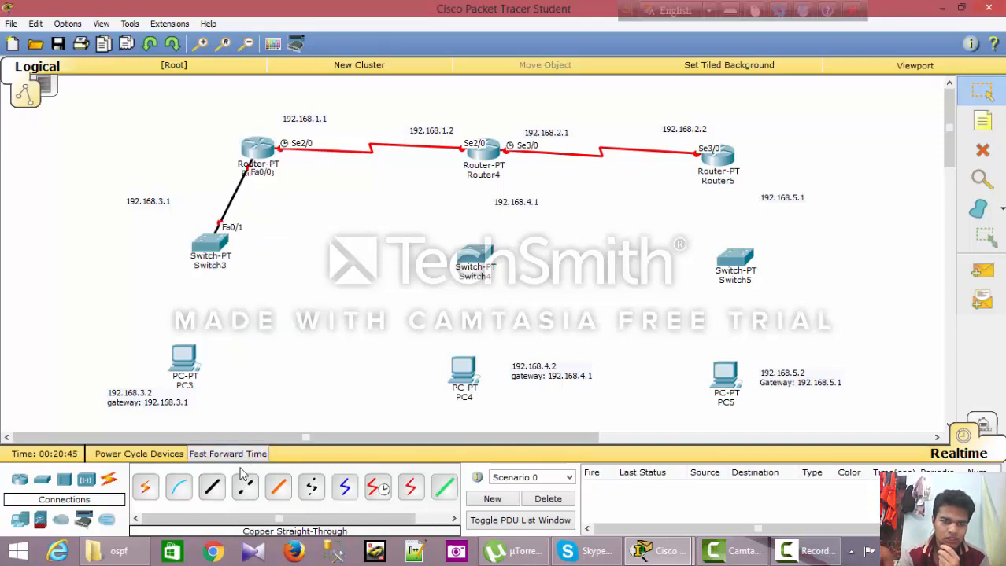
Connect Switch3 FastEthernet1/1 to PC3 FastEthernet0 with a copper straight-through cable.
{"action": "left_click", "coordinate": [209, 244]}
{"action": "left_click", "coordinate": [237, 270]}
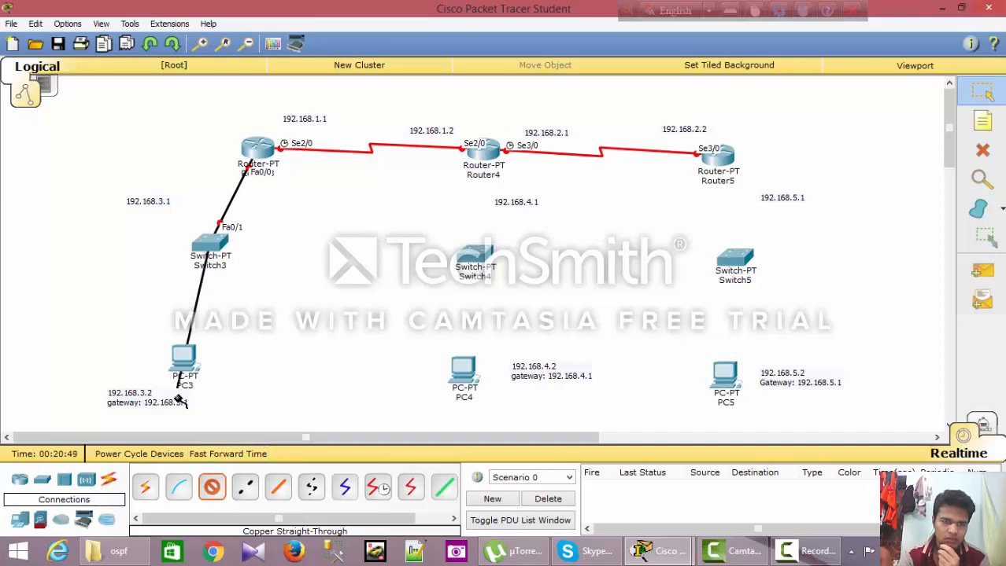
{"action": "left_click", "coordinate": [183, 361]}
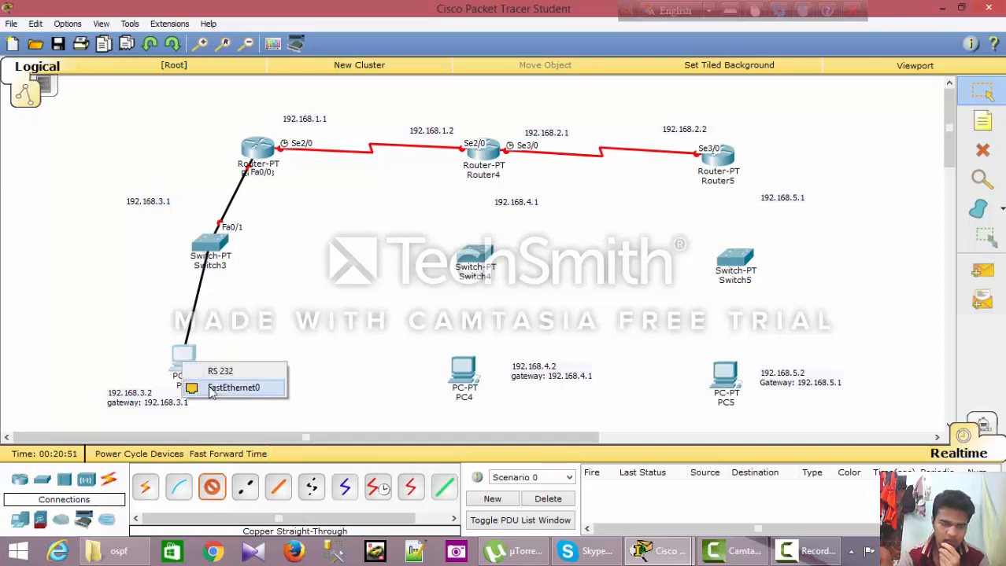
{"action": "left_click", "coordinate": [213, 389]}
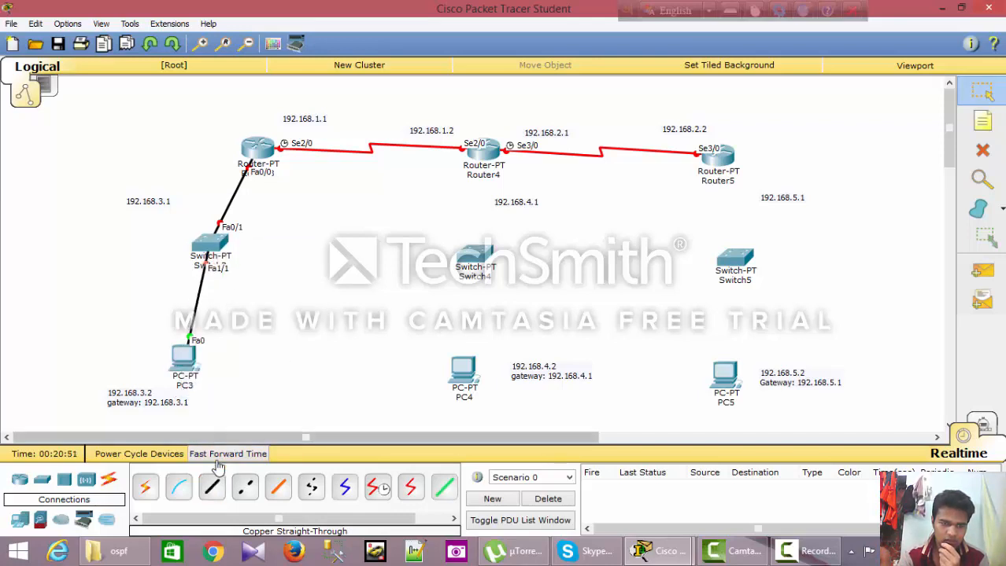
Connect Router4 FastEthernet0/0 to Switch4 FastEthernet0/1 with a copper straight-through cable.
{"action": "left_click", "coordinate": [483, 152]}
{"action": "left_click", "coordinate": [508, 198]}
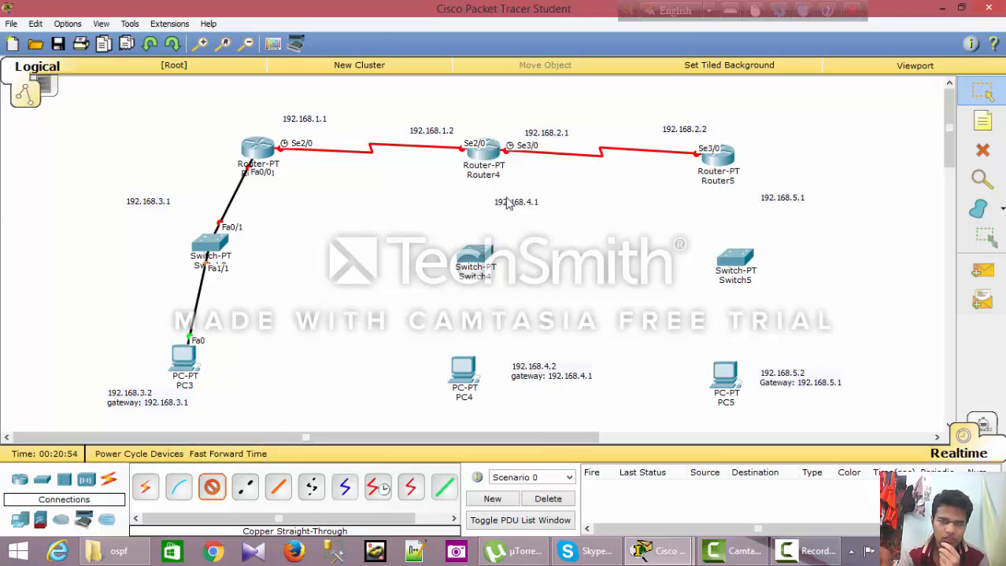
{"action": "left_click", "coordinate": [476, 260]}
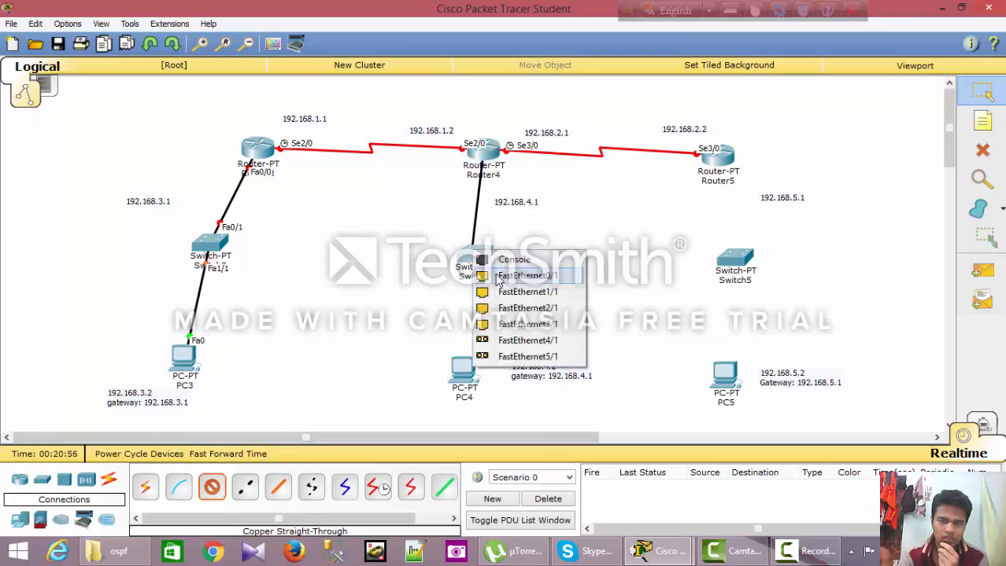
{"action": "left_click", "coordinate": [494, 277]}
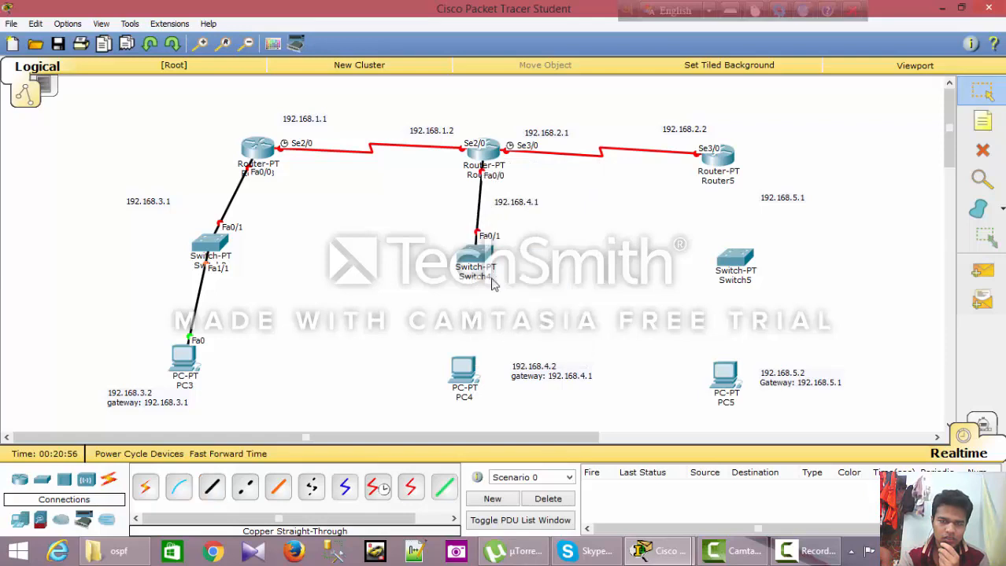
Connect Switch4 FastEthernet1/1 to PC4 FastEthernet0 with a copper straight-through cable.
{"action": "left_click", "coordinate": [214, 491]}
{"action": "left_click", "coordinate": [482, 262]}
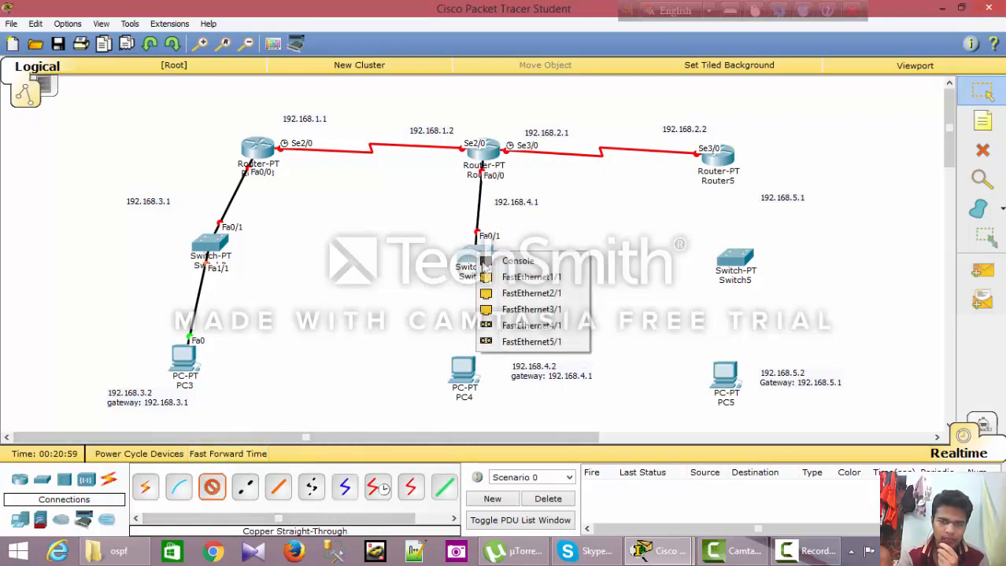
{"action": "left_click", "coordinate": [497, 277]}
{"action": "left_click", "coordinate": [465, 371]}
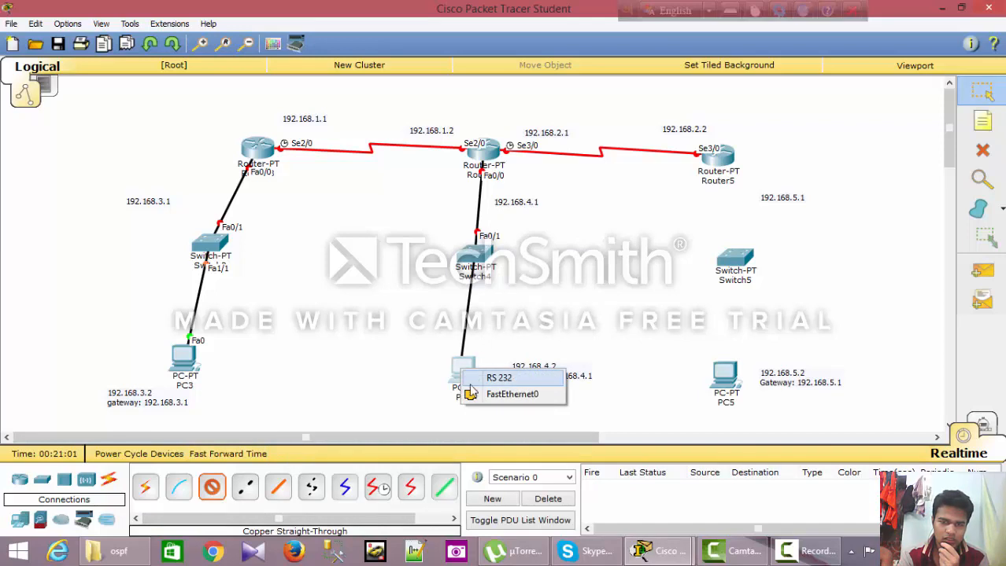
{"action": "left_click", "coordinate": [503, 394]}
Connect Router5 FastEthernet0/0 to Switch5 FastEthernet0/1 with a copper straight-through cable.
{"action": "left_click", "coordinate": [211, 491]}
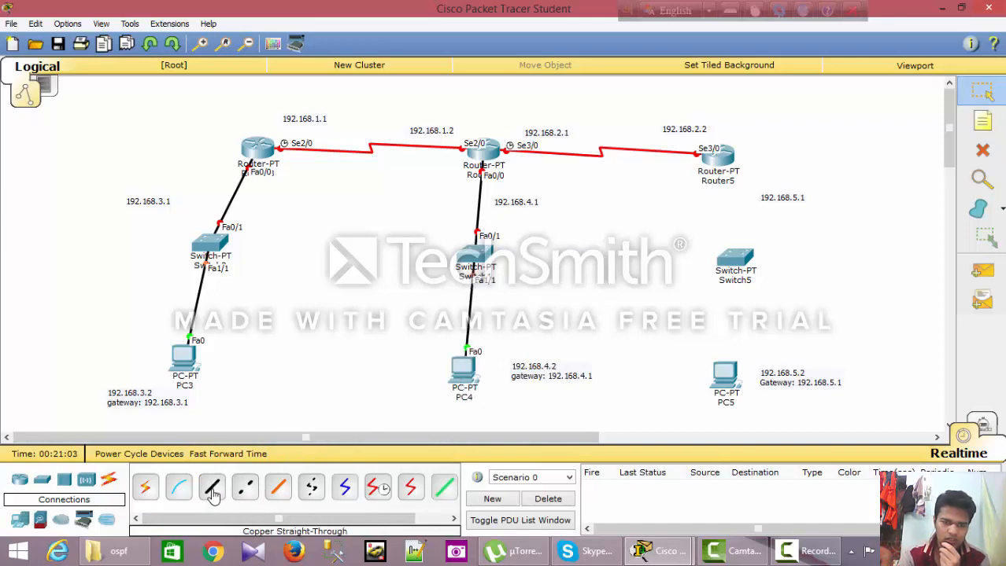
{"action": "left_click", "coordinate": [718, 160]}
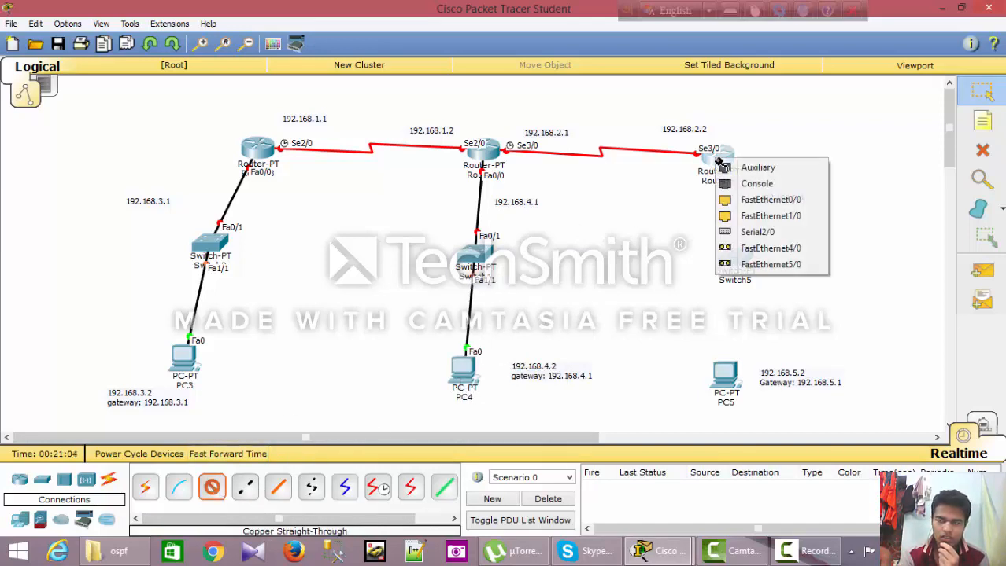
{"action": "left_click", "coordinate": [738, 206]}
{"action": "left_click", "coordinate": [731, 261]}
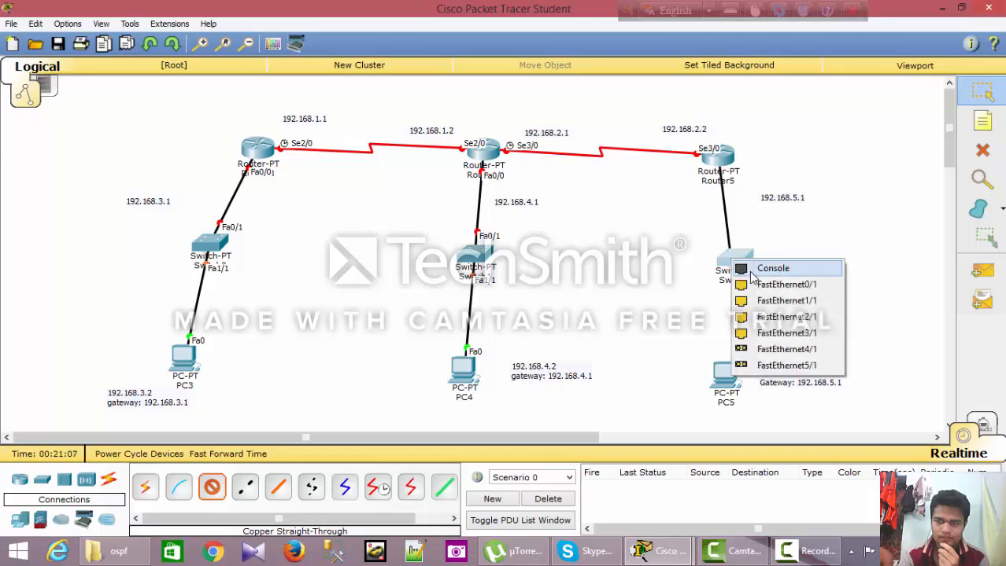
{"action": "left_click", "coordinate": [752, 285]}
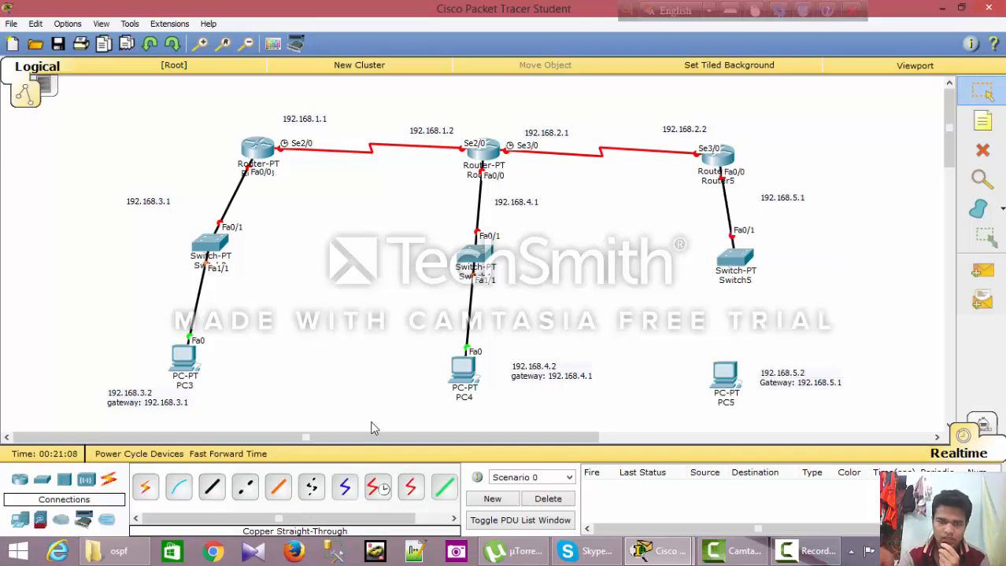
Run a copper straight-through cable from Switch5 FastEthernet1/1 to PC5.
{"action": "left_click", "coordinate": [211, 488]}
{"action": "left_click", "coordinate": [731, 265]}
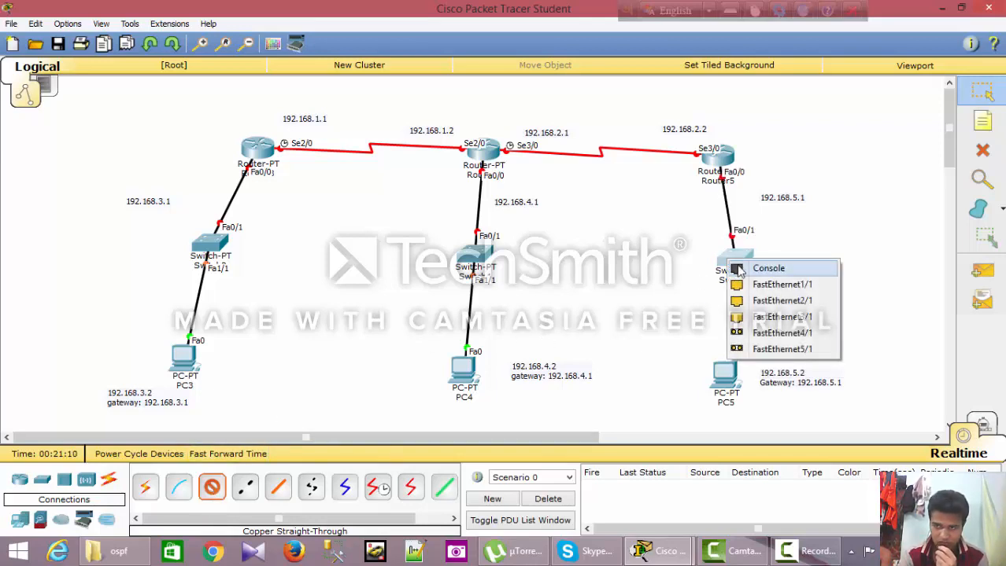
{"action": "left_click", "coordinate": [751, 285]}
{"action": "left_click", "coordinate": [726, 375]}
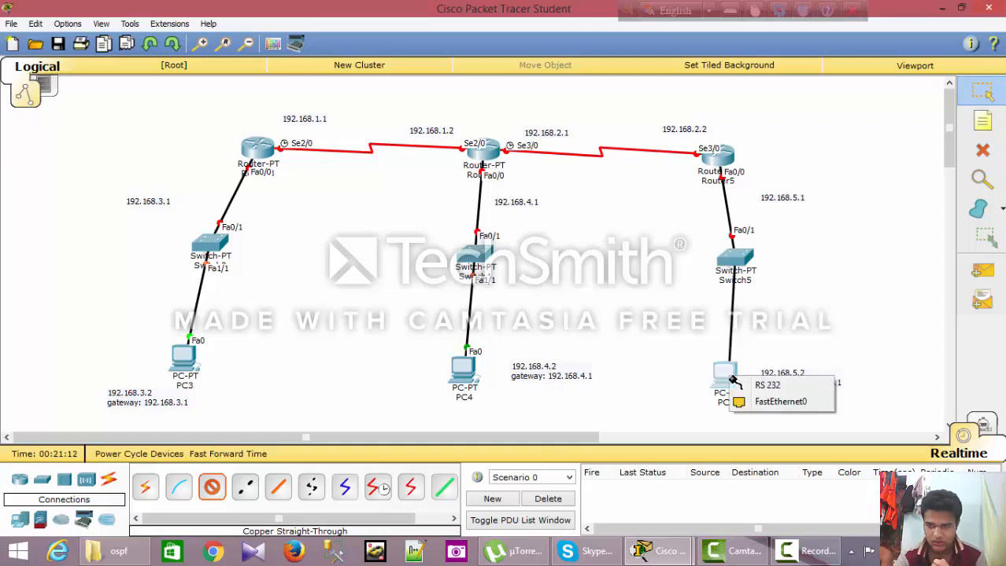
Complete the copper straight-through connection from Switch5 at PC5's FastEthernet0 port.
{"action": "left_click", "coordinate": [779, 402]}
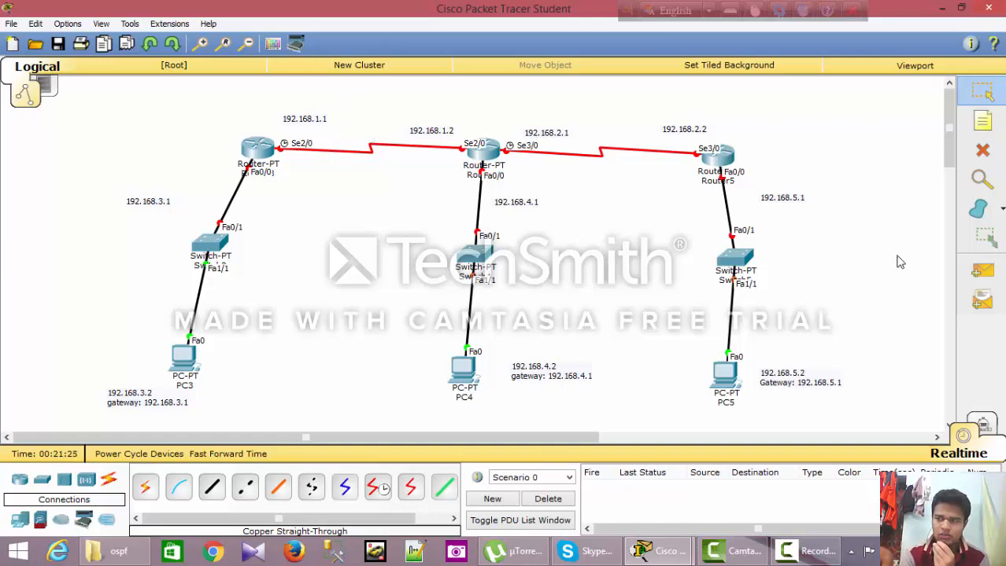
Place network notes above the two serial links: 192.168.1.0 between the first two routers and 192.168.2.0 between the last two.
{"action": "left_click", "coordinate": [980, 124]}
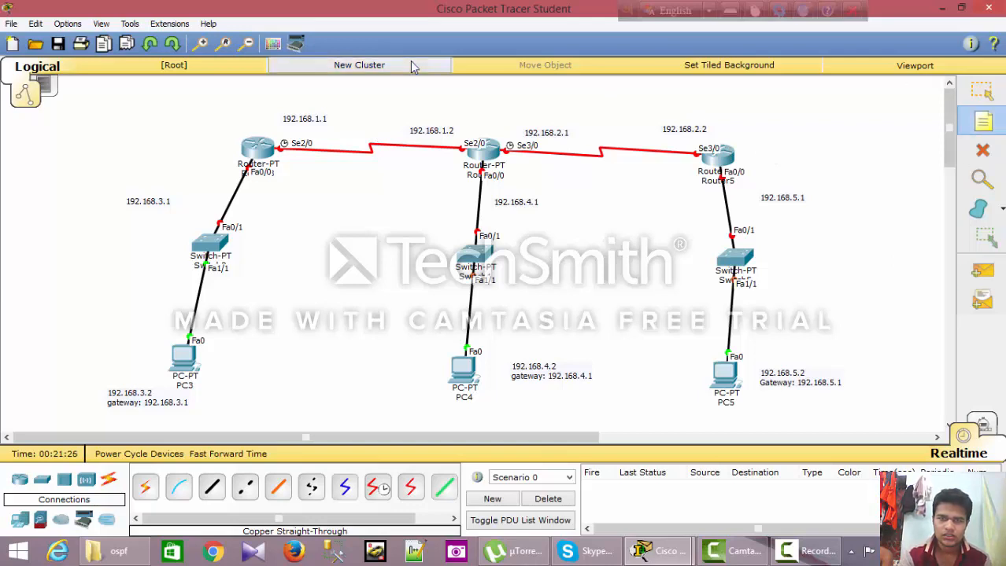
{"action": "left_click", "coordinate": [350, 92]}
{"action": "type", "text": "192.168"}
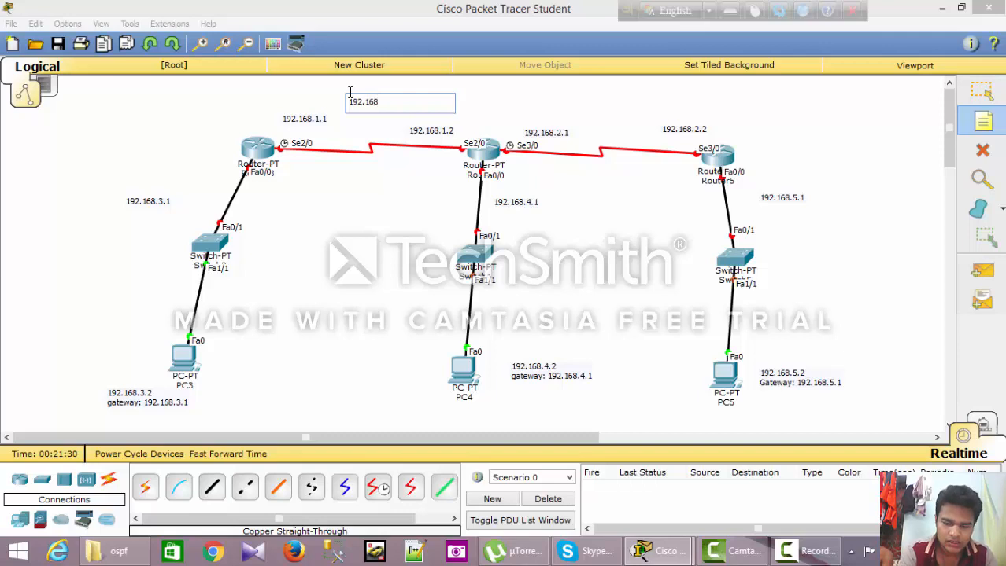
{"action": "type", "text": ".1.0"}
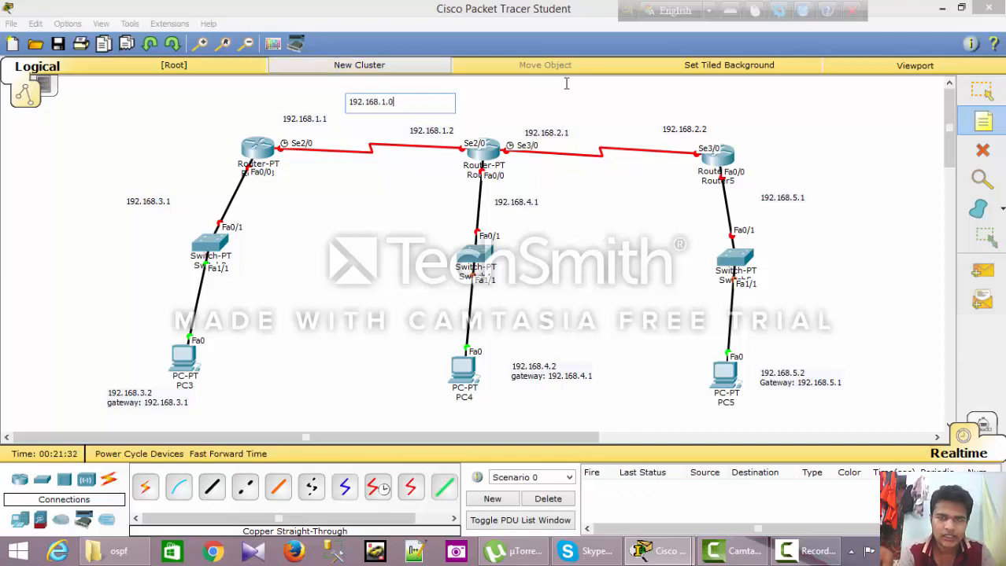
{"action": "left_click", "coordinate": [573, 96]}
{"action": "type", "text": "192.168.2.0"}
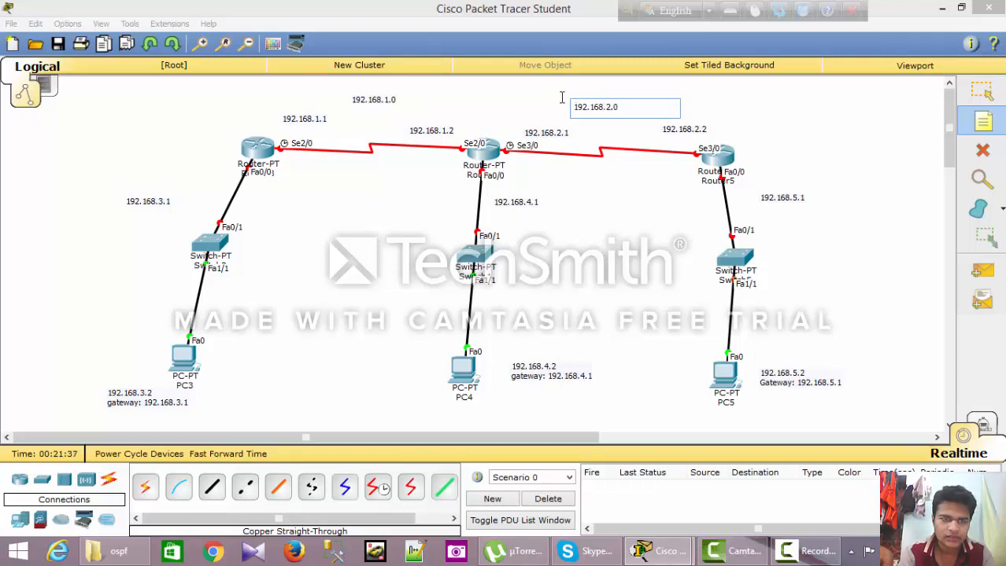
Add the note 192.168.3.0 beside the PC3 network and 192.168.5.0 beside the PC5 network, and leave note placement.
{"action": "left_click", "coordinate": [35, 261]}
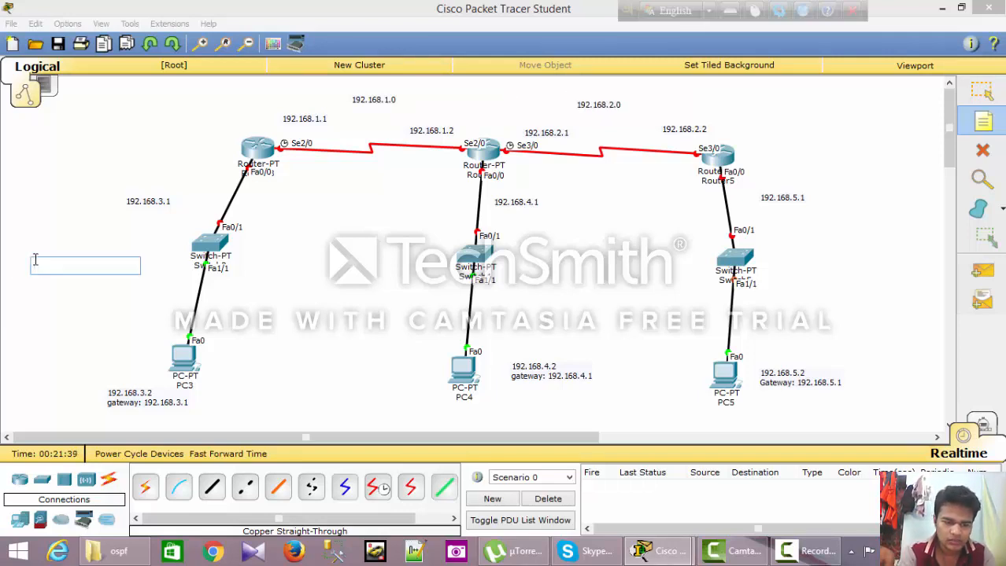
{"action": "type", "text": "10"}
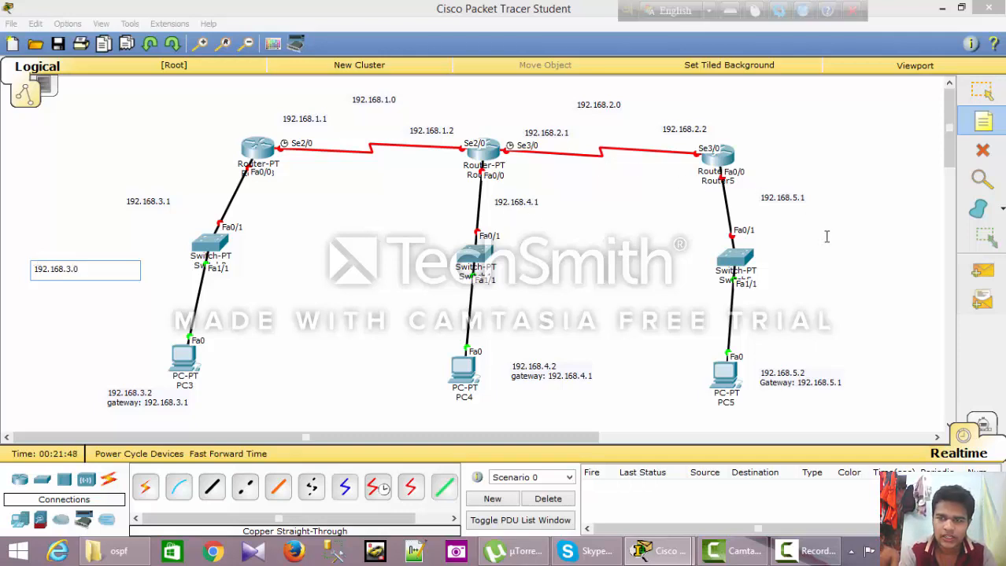
{"action": "left_click", "coordinate": [842, 251]}
{"action": "type", "text": "19"}
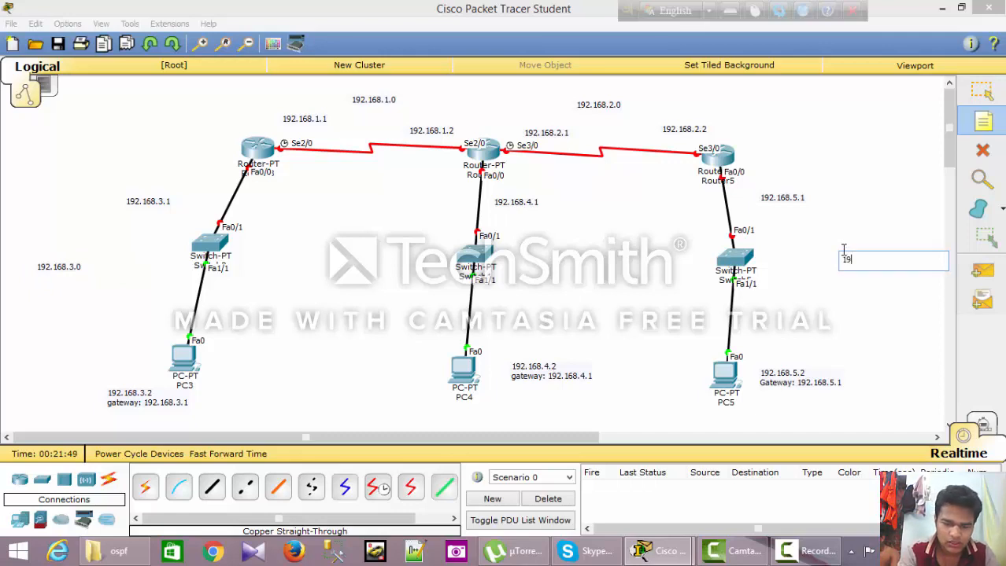
{"action": "type", "text": "2.168"}
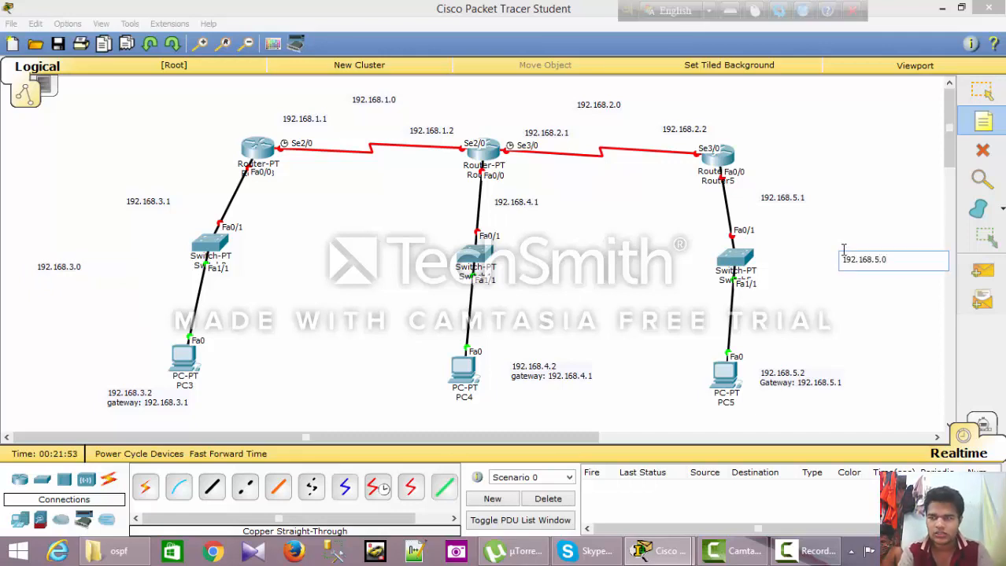
{"action": "type", "text": ".5.0"}
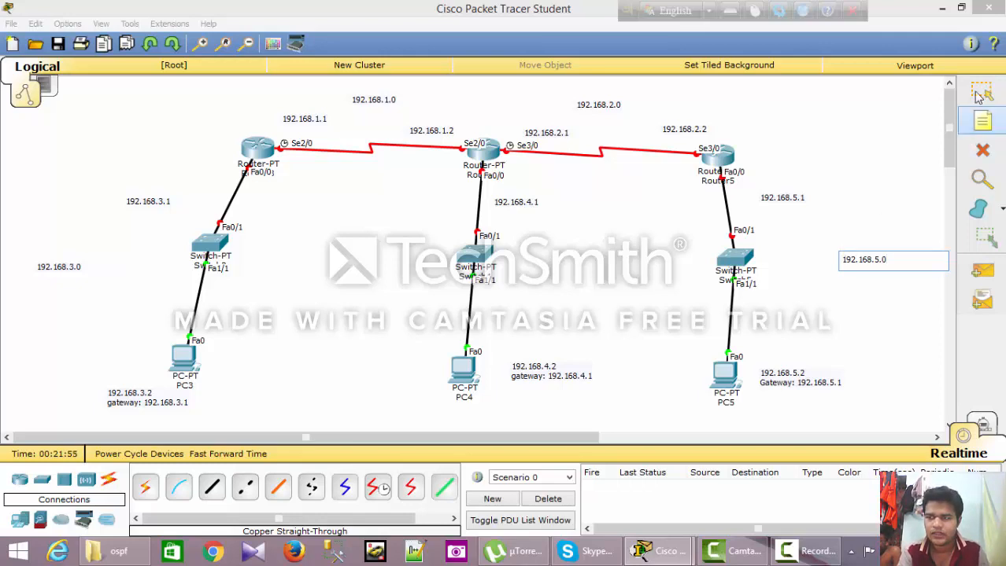
{"action": "left_click", "coordinate": [981, 92]}
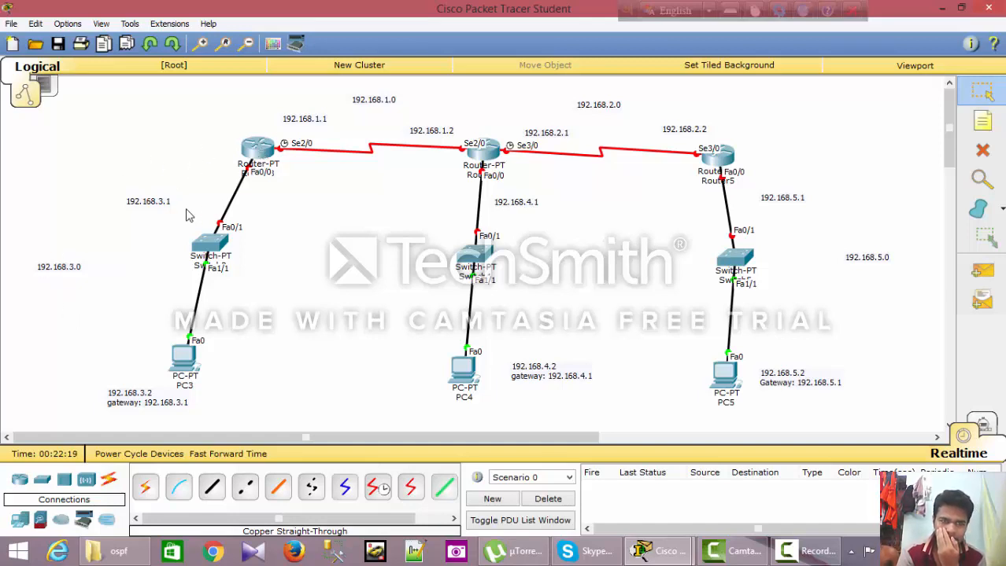
{"action": "left_click", "coordinate": [186, 362]}
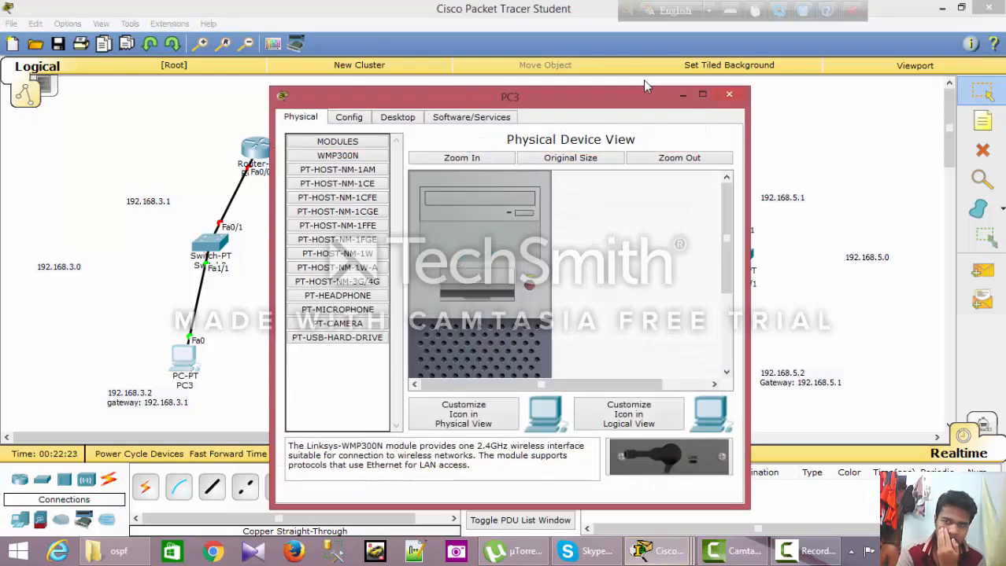
{"action": "left_click", "coordinate": [729, 94]}
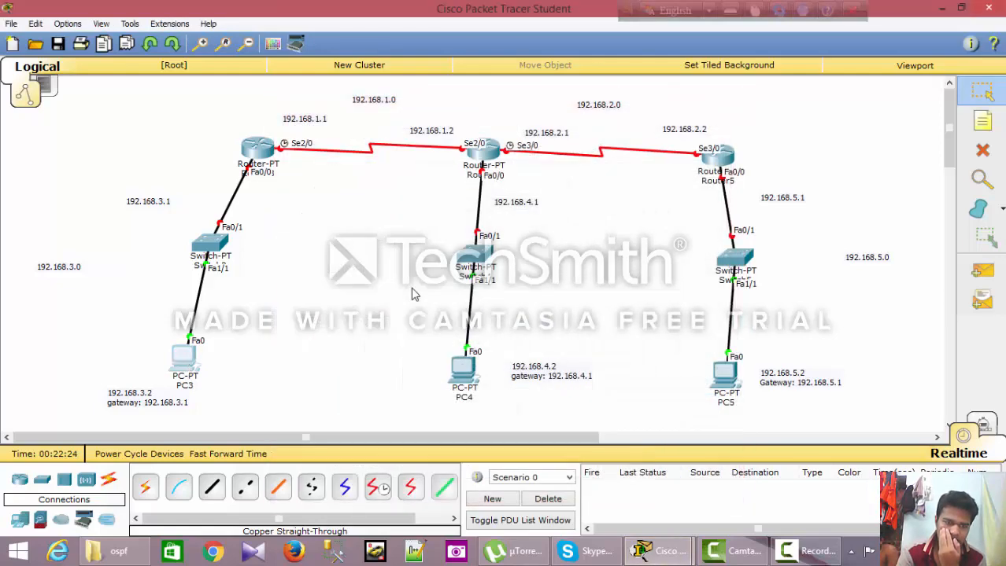
{"action": "mouse_move", "coordinate": [180, 361]}
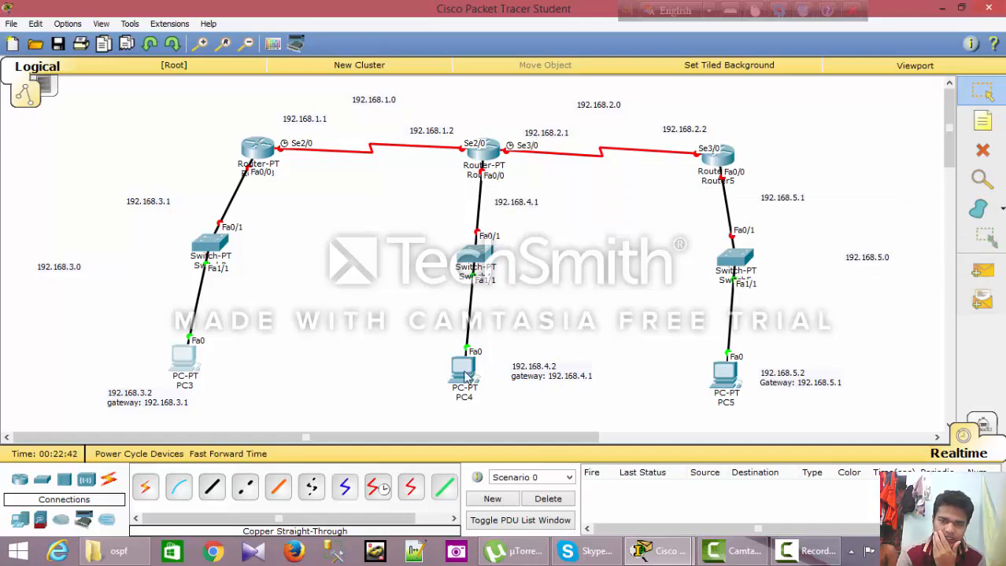
{"action": "mouse_move", "coordinate": [465, 379]}
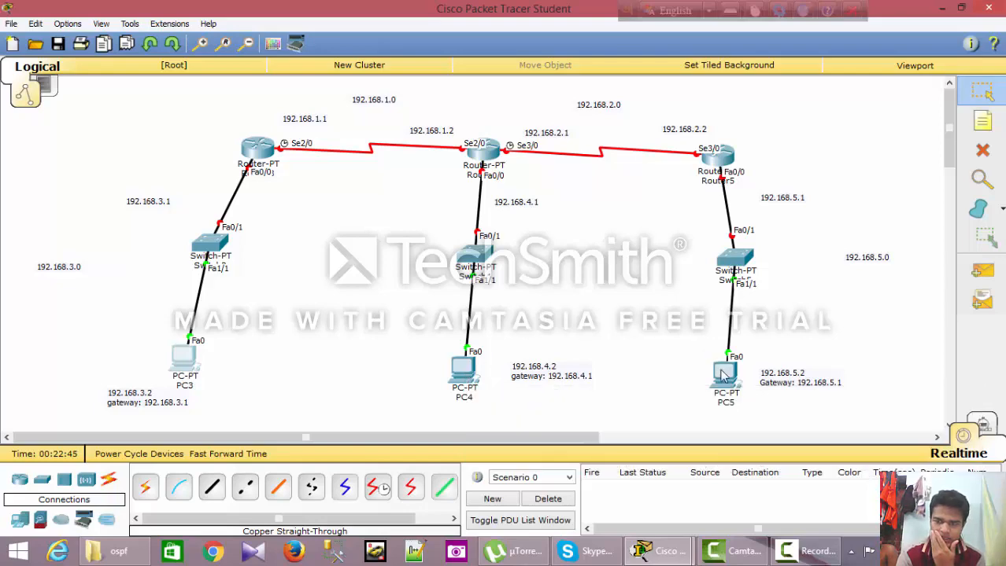
{"action": "mouse_move", "coordinate": [724, 376]}
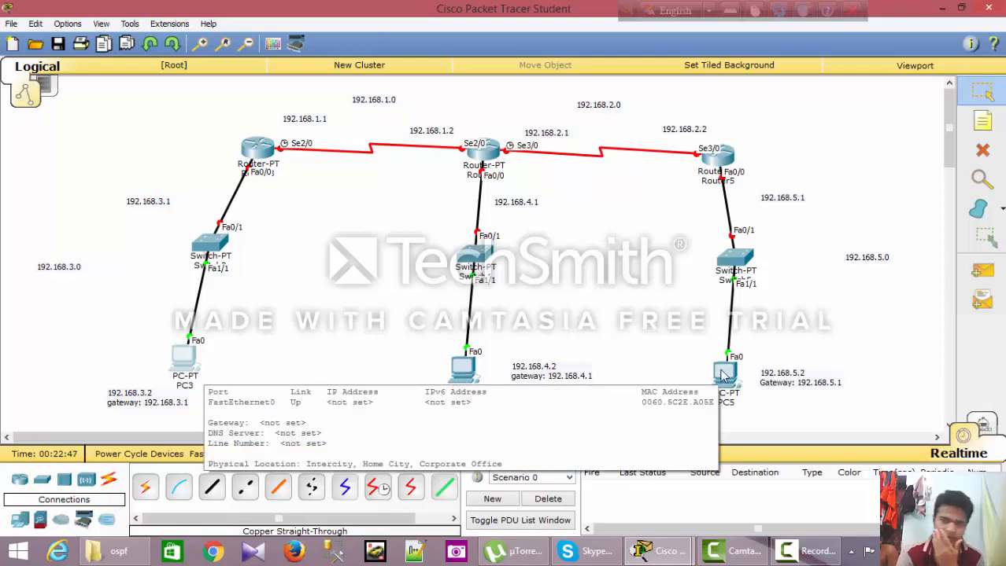
Give PC3 the static IP address 192.168.3.2, subnet mask 255.255.255.0 and its noted default gateway 192.168.3.1.
{"action": "left_click", "coordinate": [181, 367]}
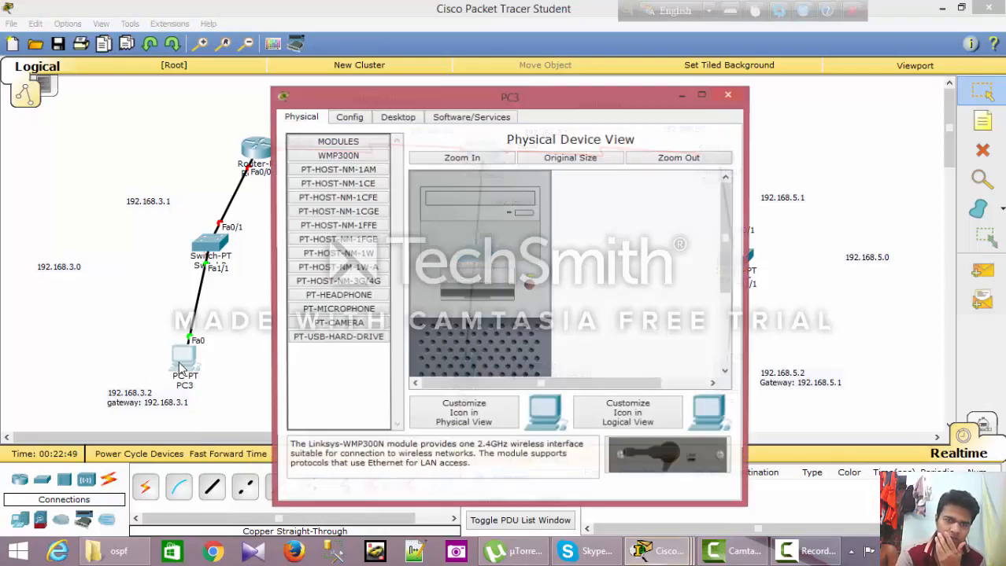
{"action": "left_click", "coordinate": [401, 118]}
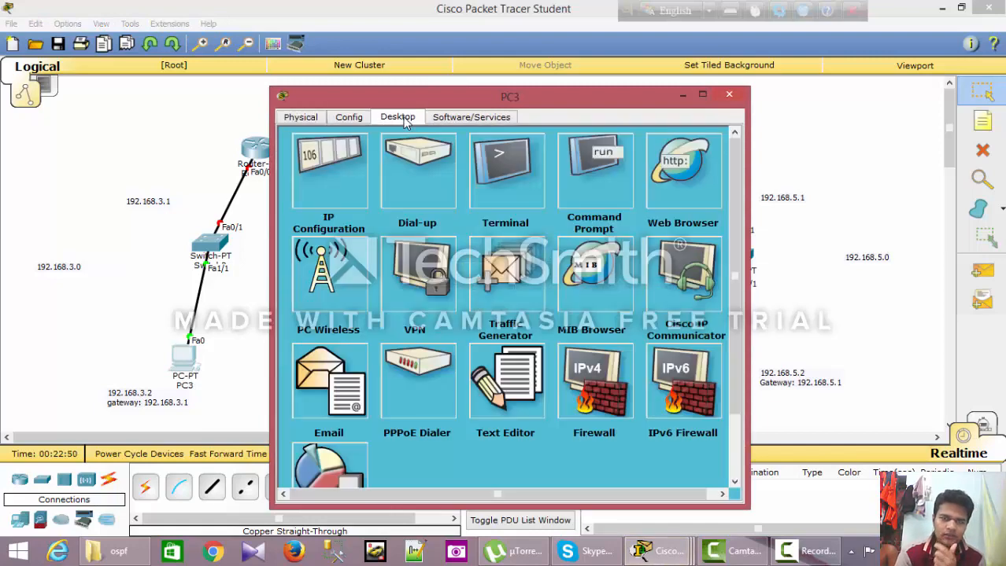
{"action": "left_click", "coordinate": [313, 183]}
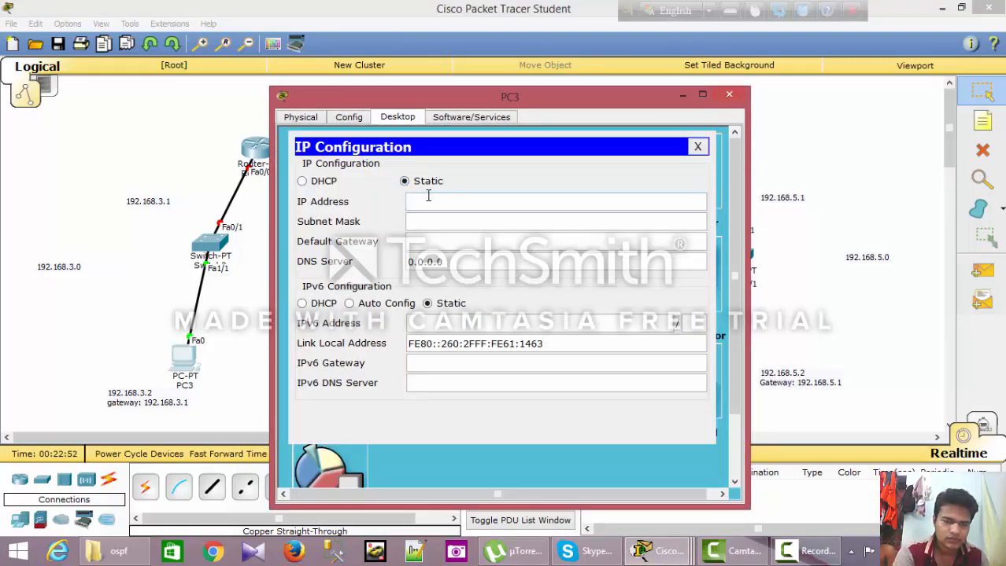
{"action": "left_click", "coordinate": [428, 197]}
{"action": "type", "text": "192.168.3.2"}
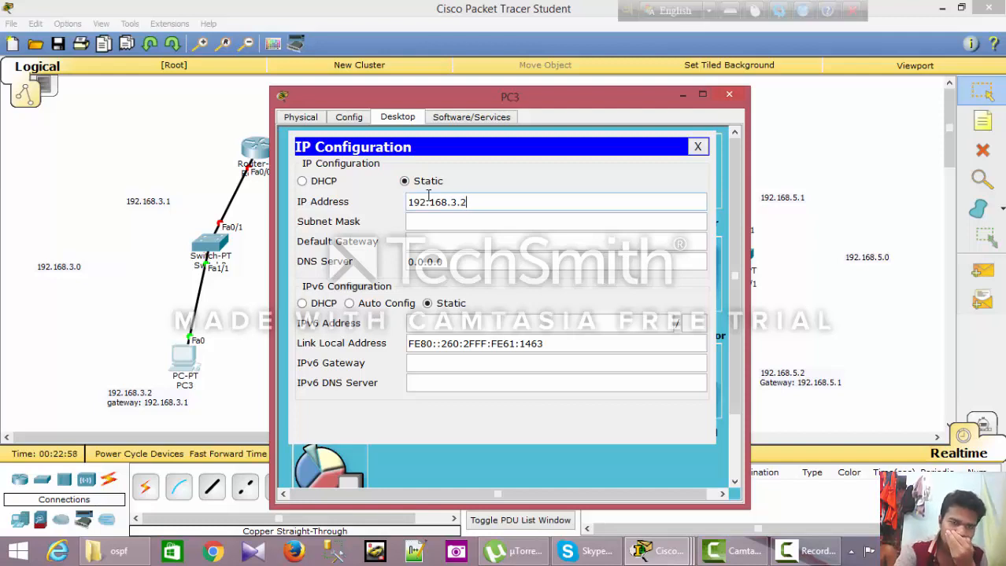
{"action": "key", "text": "Tab"}
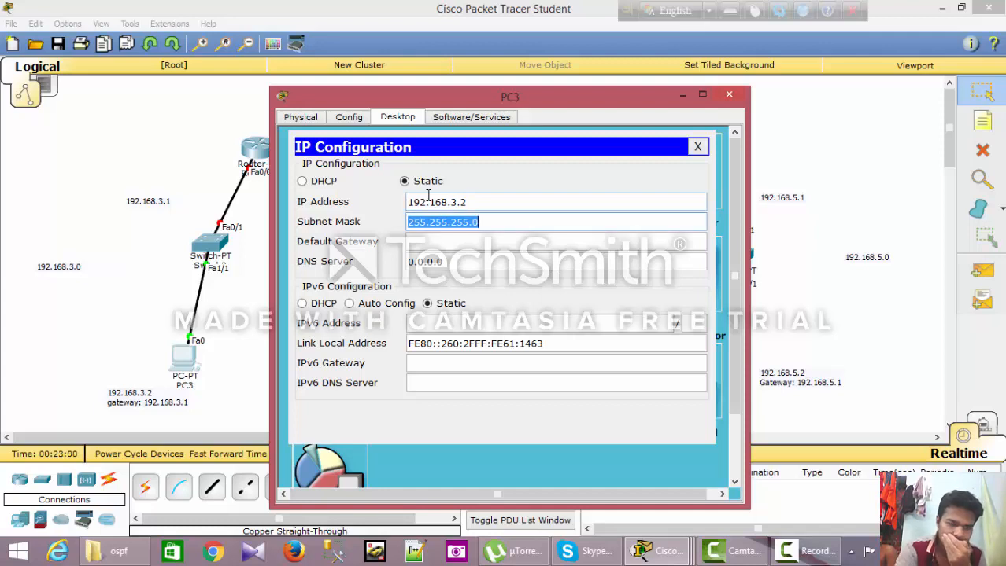
{"action": "key", "text": "Tab"}
{"action": "type", "text": "192.168."}
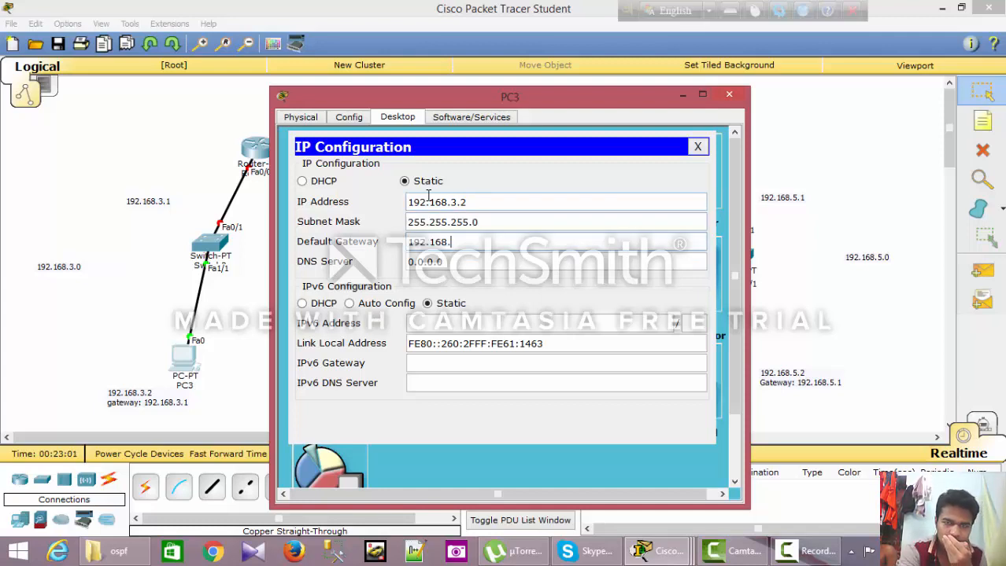
{"action": "type", "text": "2"}
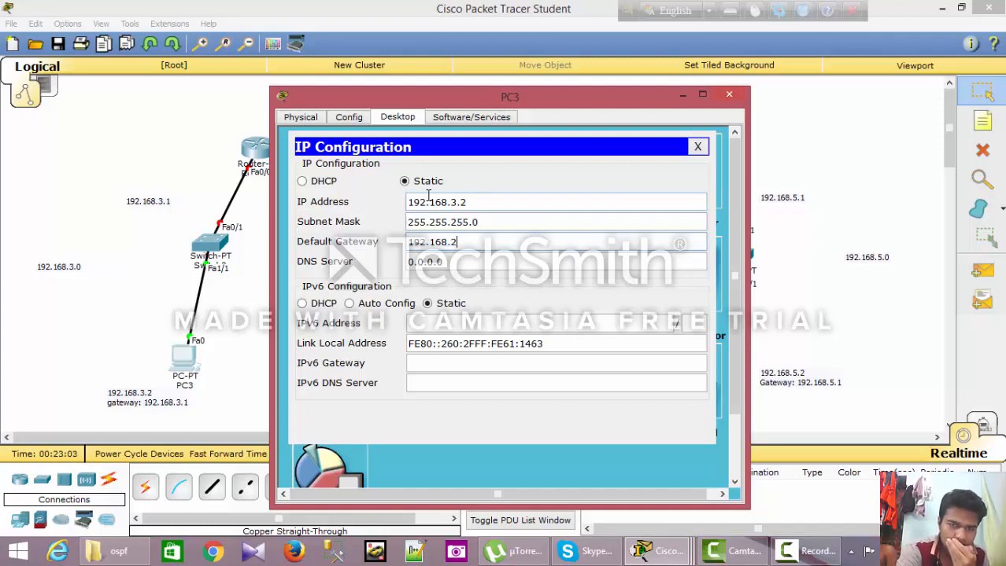
{"action": "type", "text": "3"}
{"action": "key", "text": "BackSpace"}
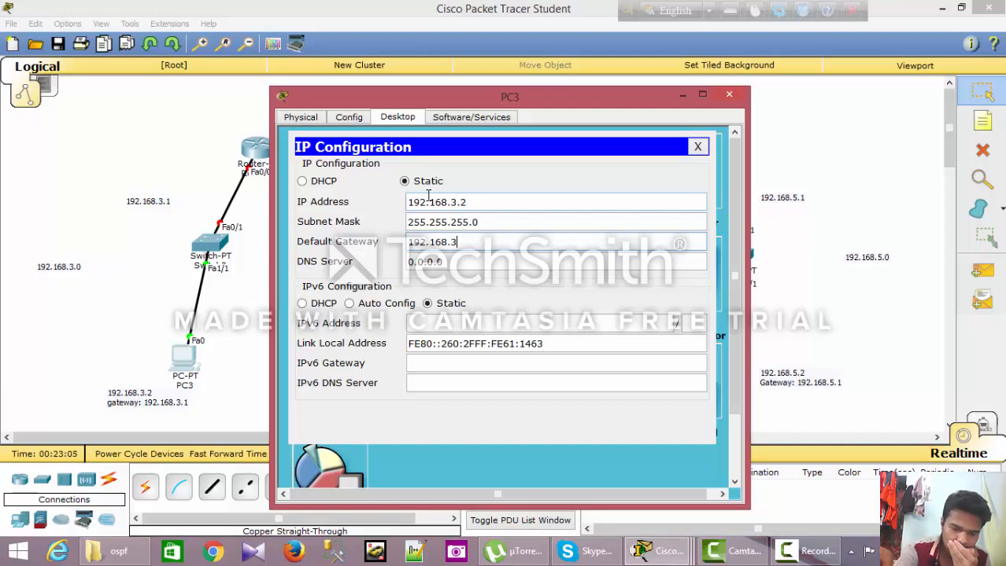
{"action": "left_click", "coordinate": [728, 95]}
Give PC4 the static IP address 192.168.4.2, subnet mask 255.255.255.0 and default gateway 192.168.4.1.
{"action": "left_click", "coordinate": [471, 368]}
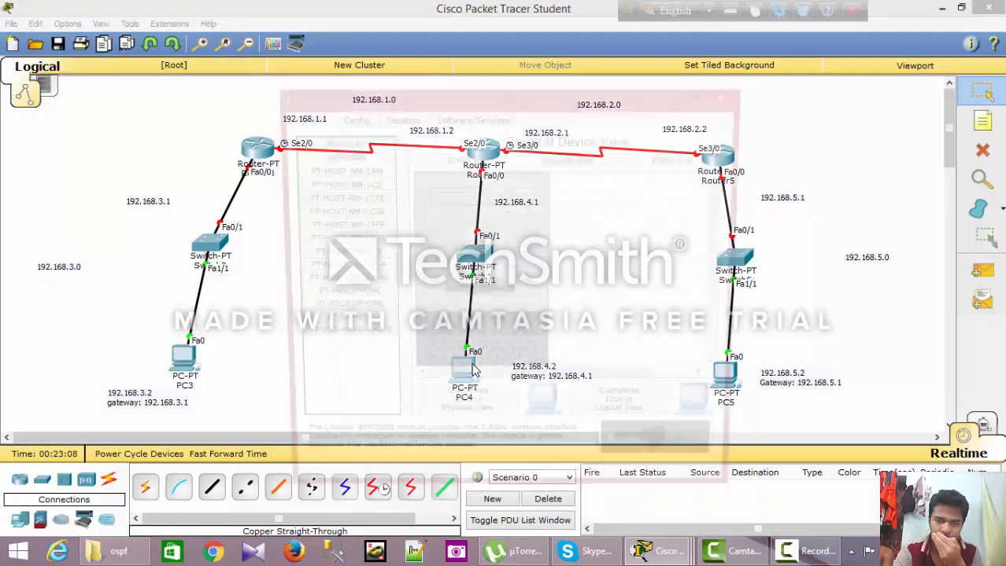
{"action": "left_click_drag", "start_coordinate": [535, 100], "coordinate": [256, 92]}
{"action": "left_click", "coordinate": [108, 115]}
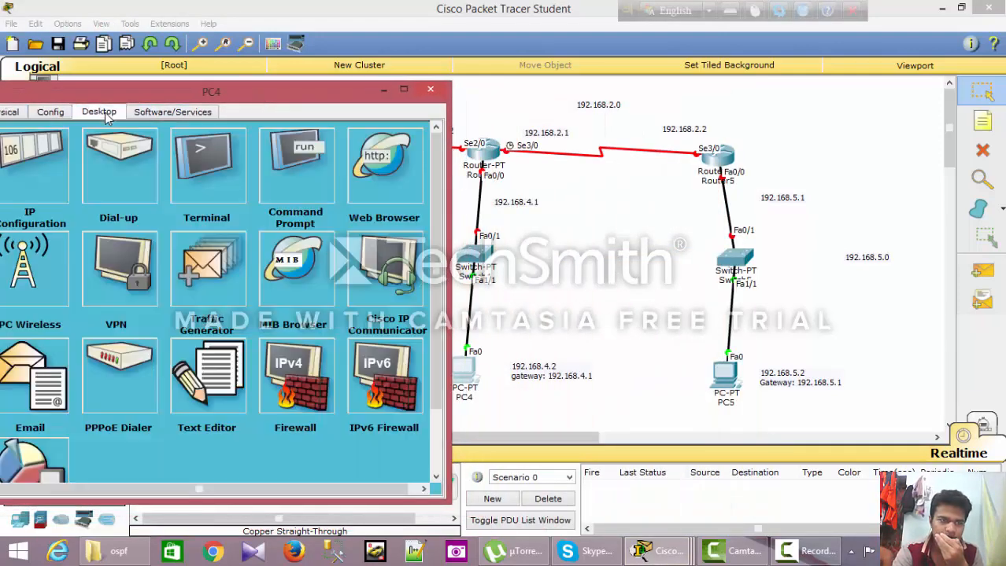
{"action": "left_click", "coordinate": [63, 156]}
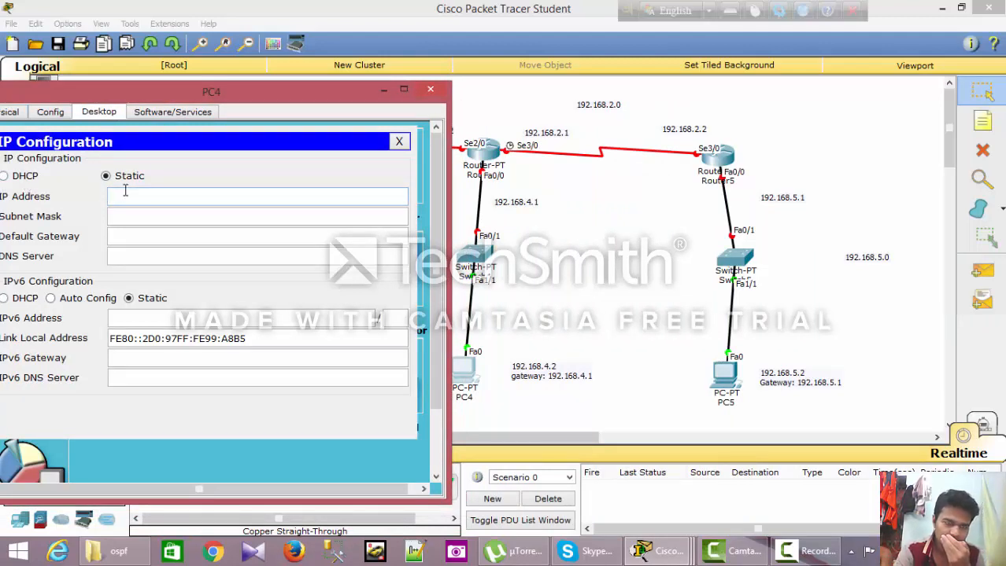
{"action": "type", "text": "192.168."}
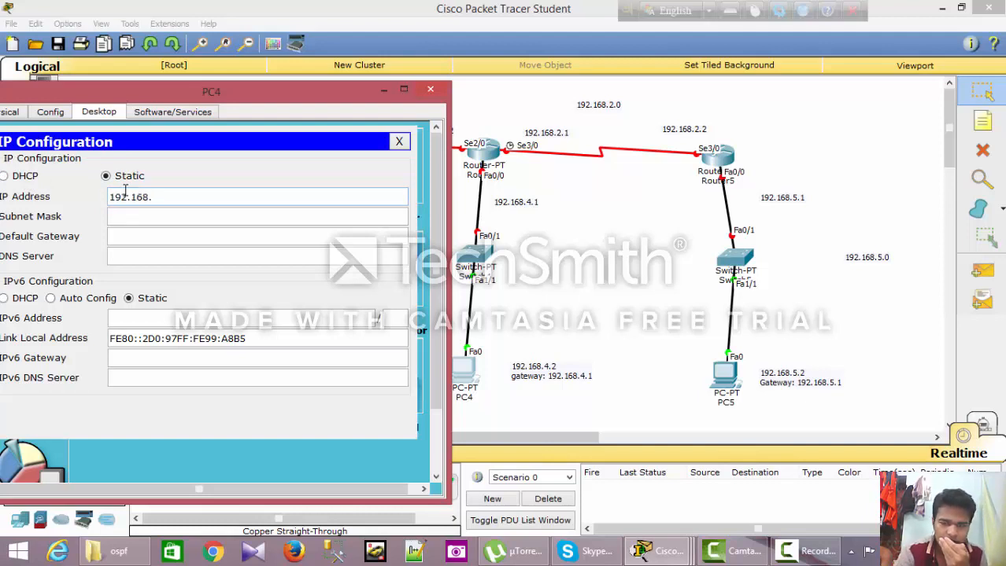
{"action": "type", "text": "4.2"}
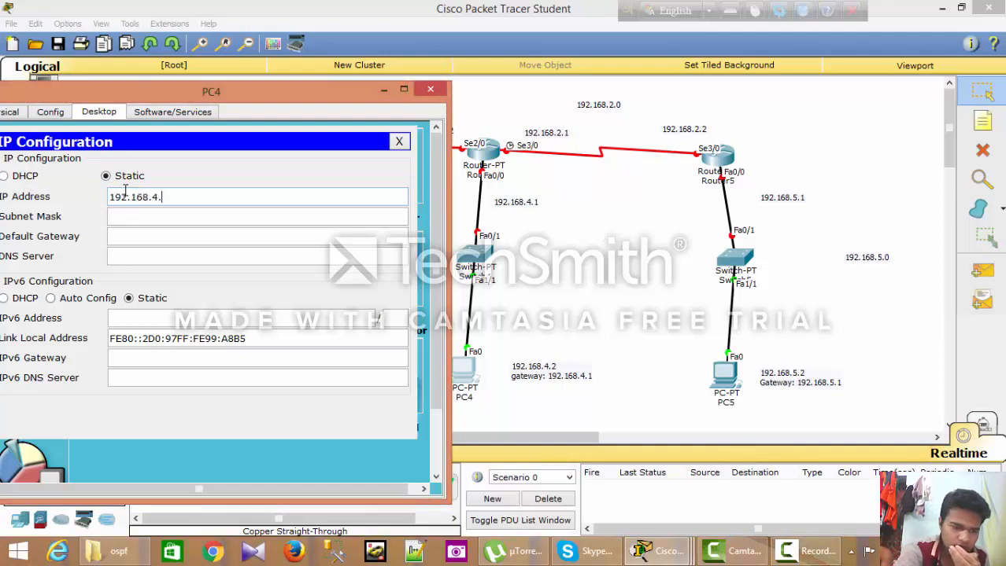
{"action": "key", "text": "Tab"}
{"action": "key", "text": "Tab"}
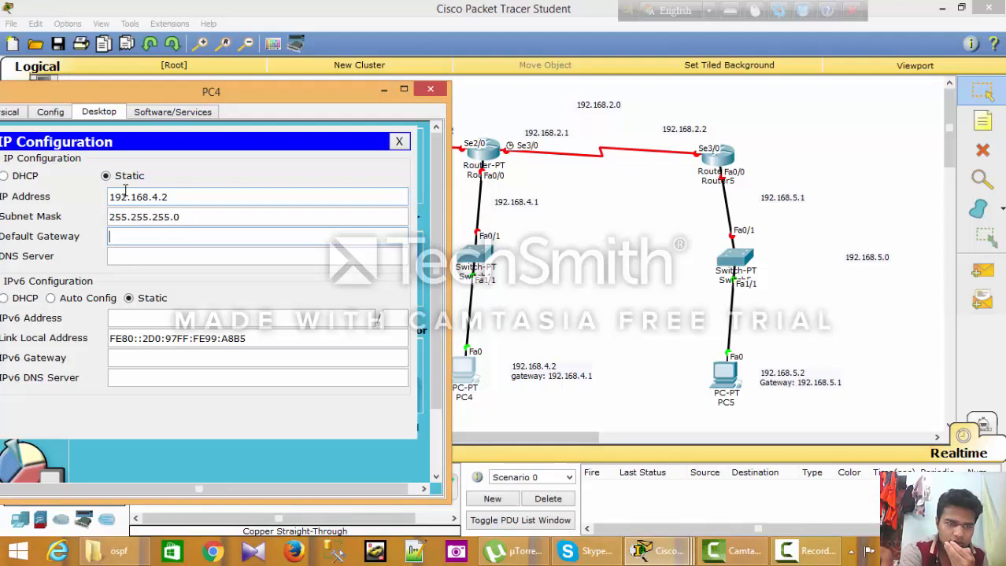
{"action": "type", "text": "192.168.4.1"}
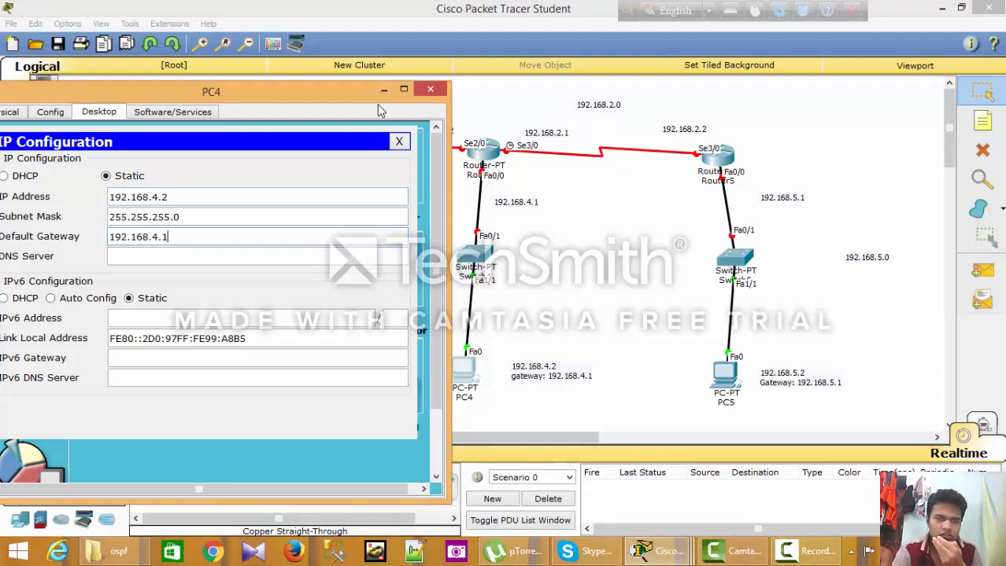
{"action": "left_click", "coordinate": [429, 89]}
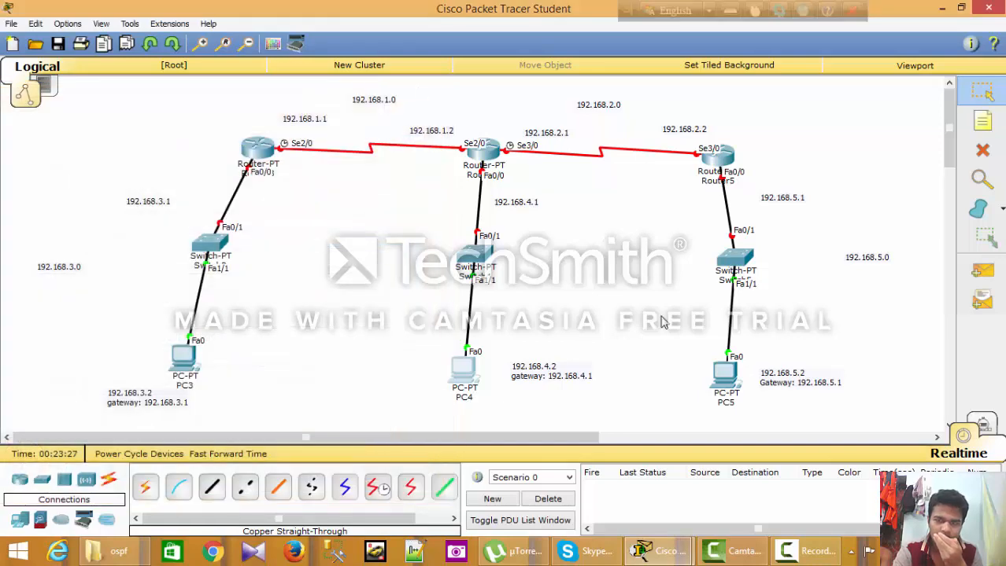
Give PC5 the static IP address 192.168.5.2, subnet mask 255.255.255.0 and default gateway 192.168.5.1.
{"action": "left_click", "coordinate": [725, 375]}
{"action": "left_click_drag", "start_coordinate": [577, 99], "coordinate": [446, 74]}
{"action": "left_click", "coordinate": [267, 93]}
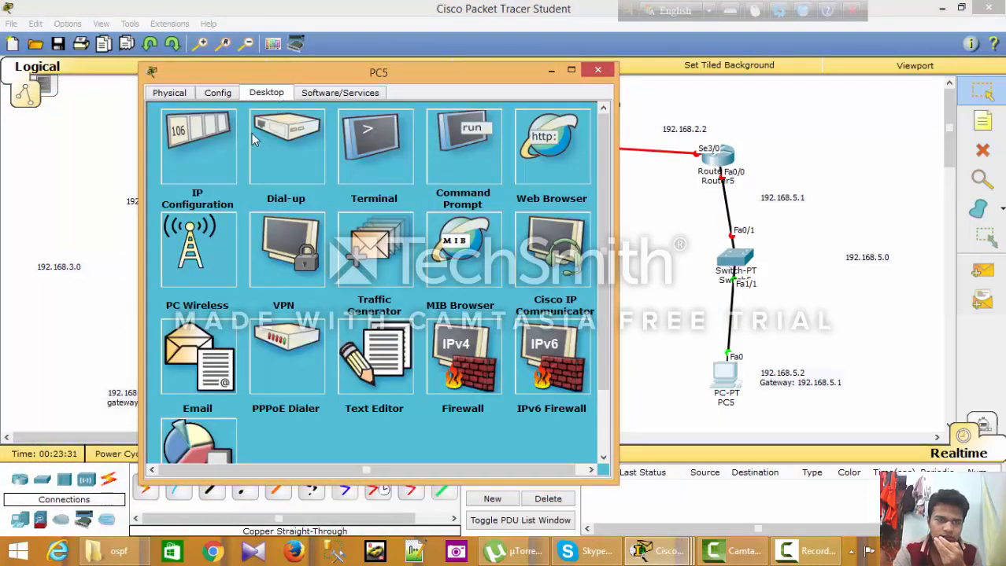
{"action": "left_click", "coordinate": [197, 173]}
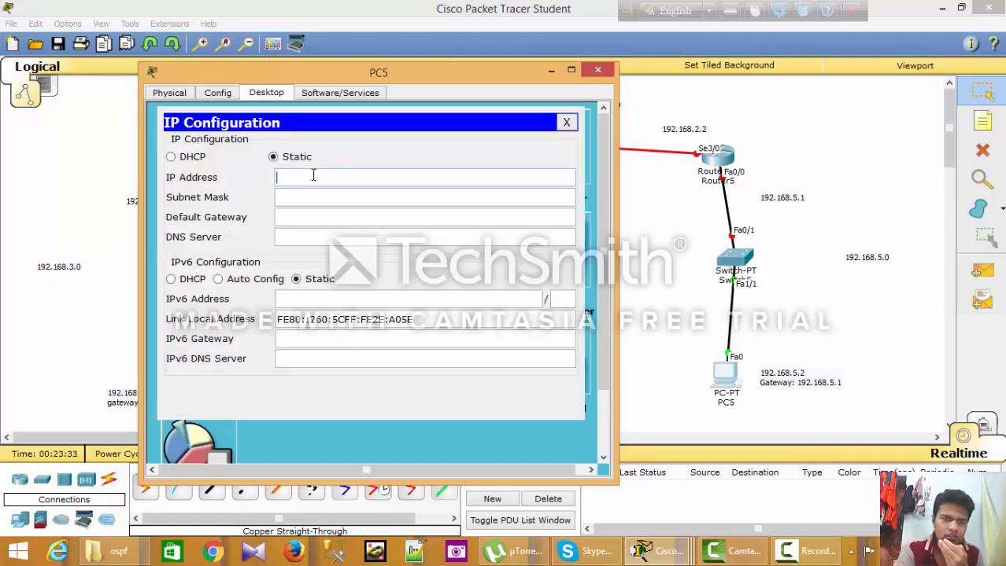
{"action": "type", "text": "192.168."}
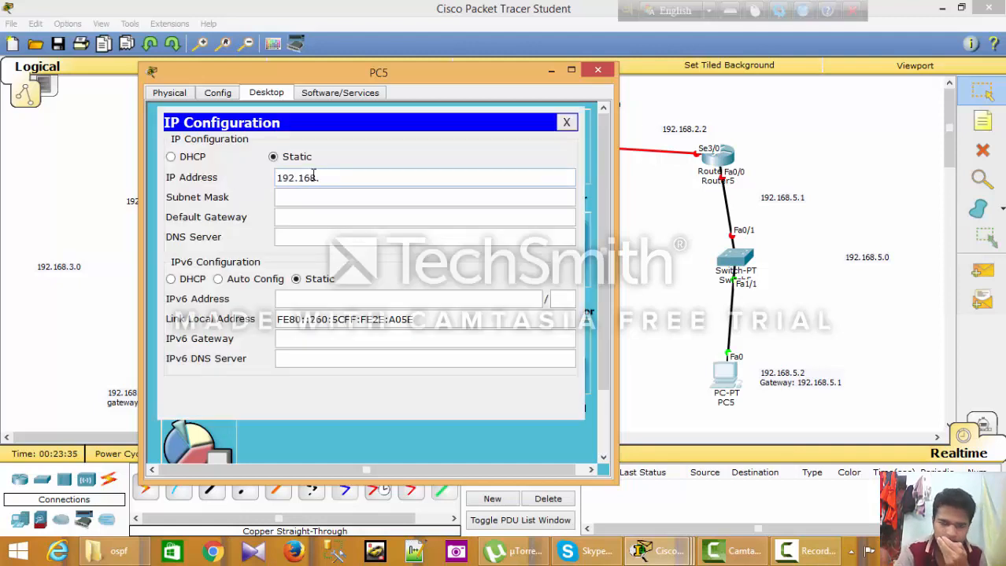
{"action": "type", "text": "5.2"}
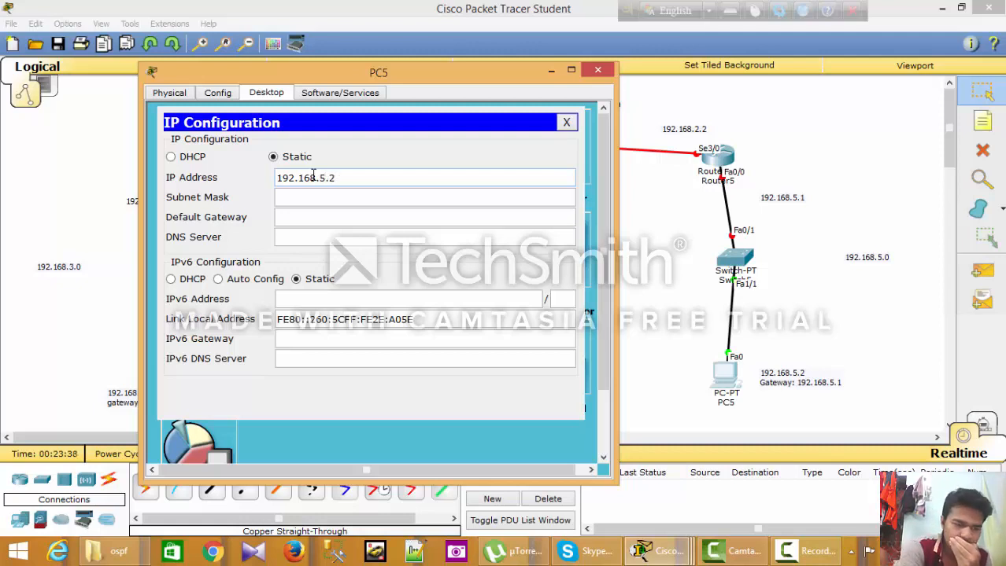
{"action": "key", "text": "Tab"}
{"action": "key", "text": "Tab"}
{"action": "type", "text": "192.168."}
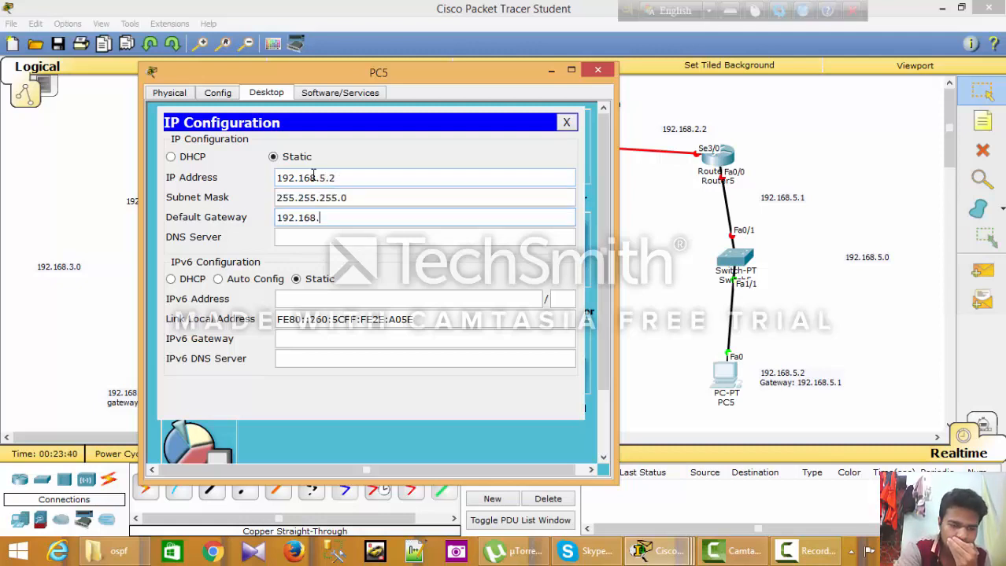
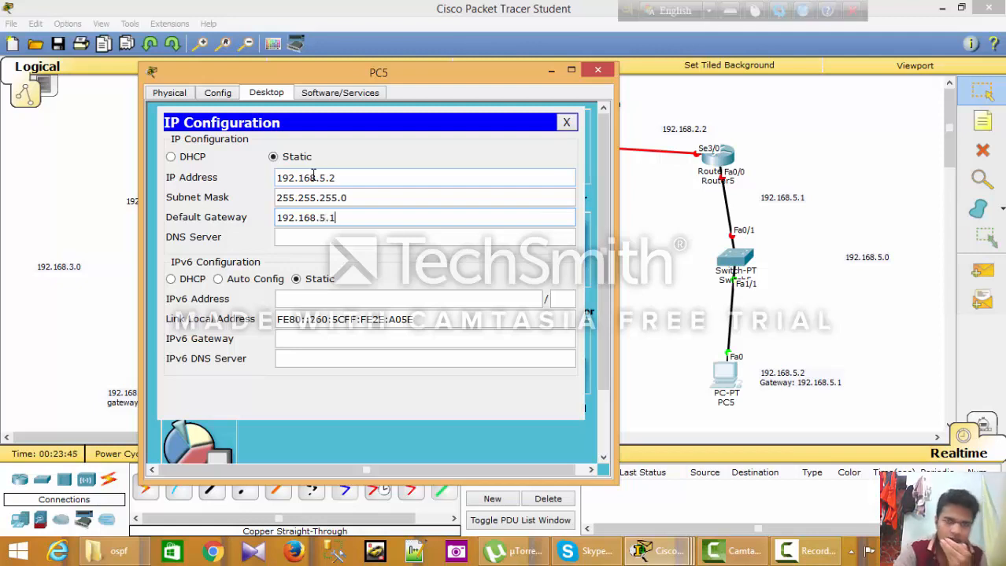
{"action": "left_click", "coordinate": [597, 72]}
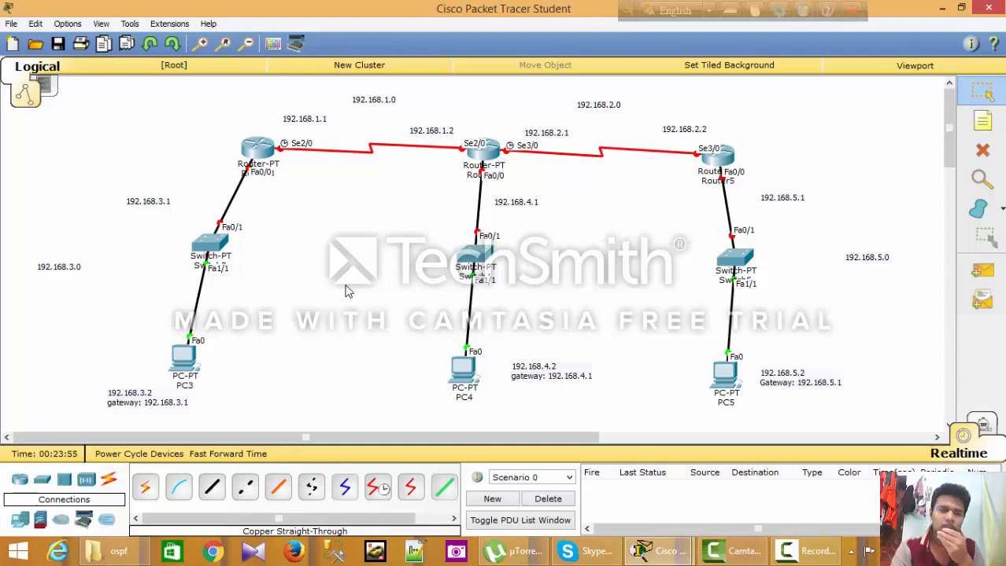
Enable Router3's Serial2/0 with clock rate 4000000, IP address 192.168.1.1 and mask 255.255.255.0, and open its FastEthernet0/0 settings.
{"action": "double_click", "coordinate": [265, 158]}
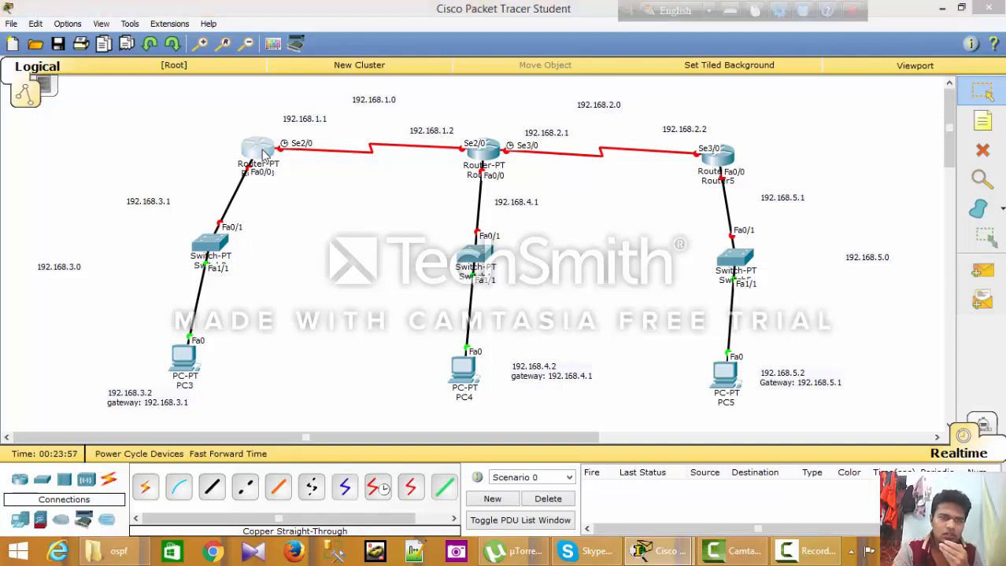
{"action": "left_click_drag", "start_coordinate": [366, 100], "coordinate": [437, 103]}
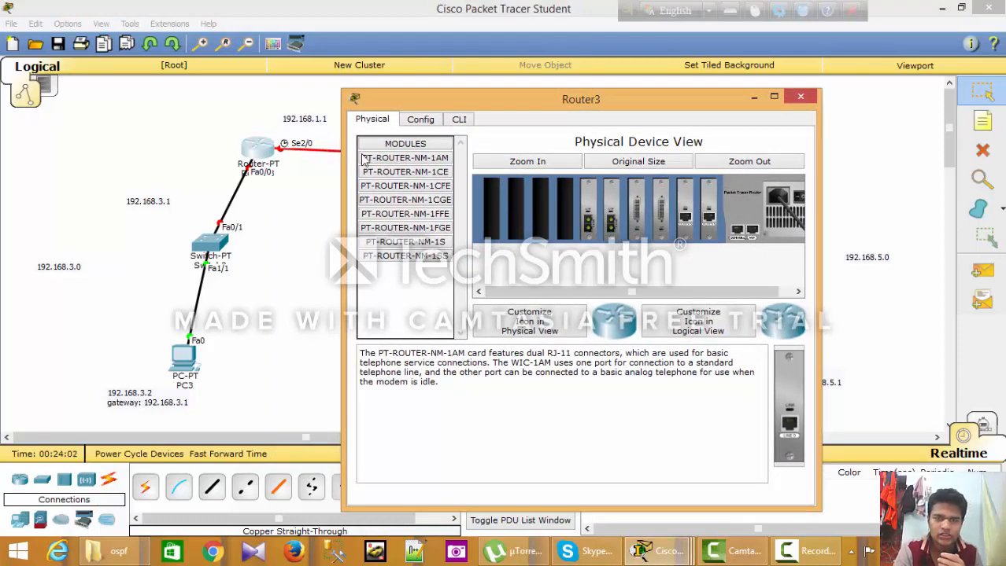
{"action": "left_click", "coordinate": [419, 120]}
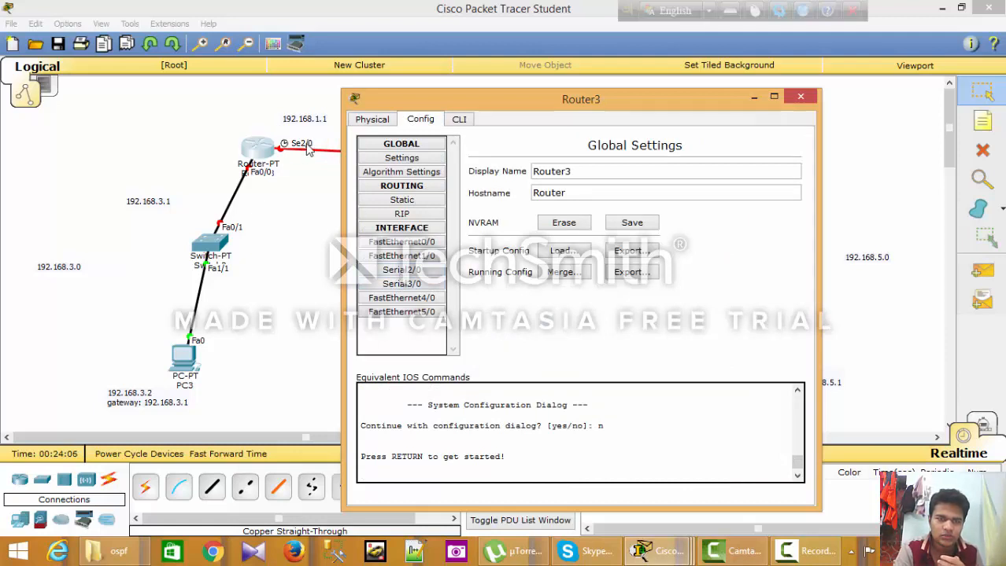
{"action": "left_click", "coordinate": [401, 270]}
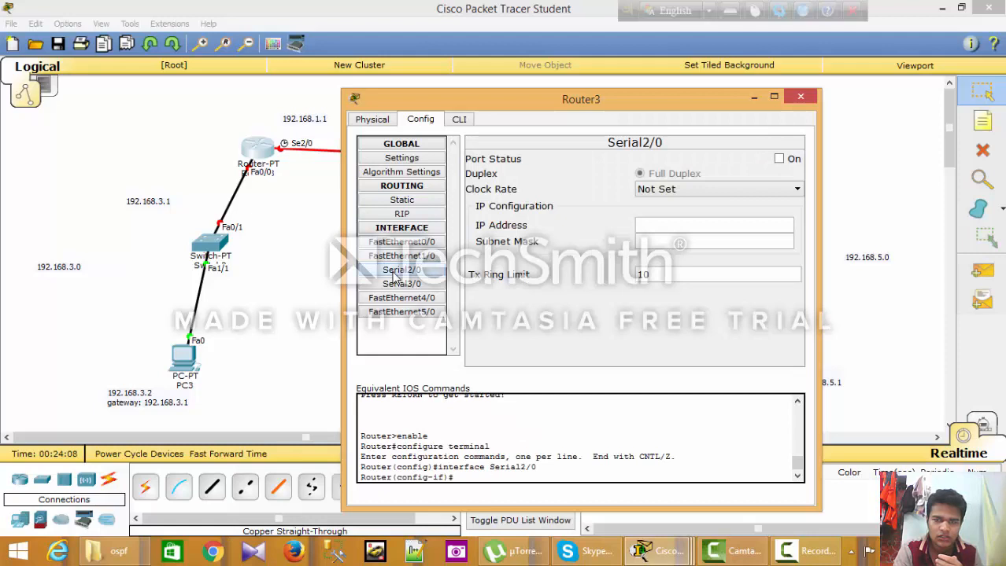
{"action": "left_click", "coordinate": [686, 191]}
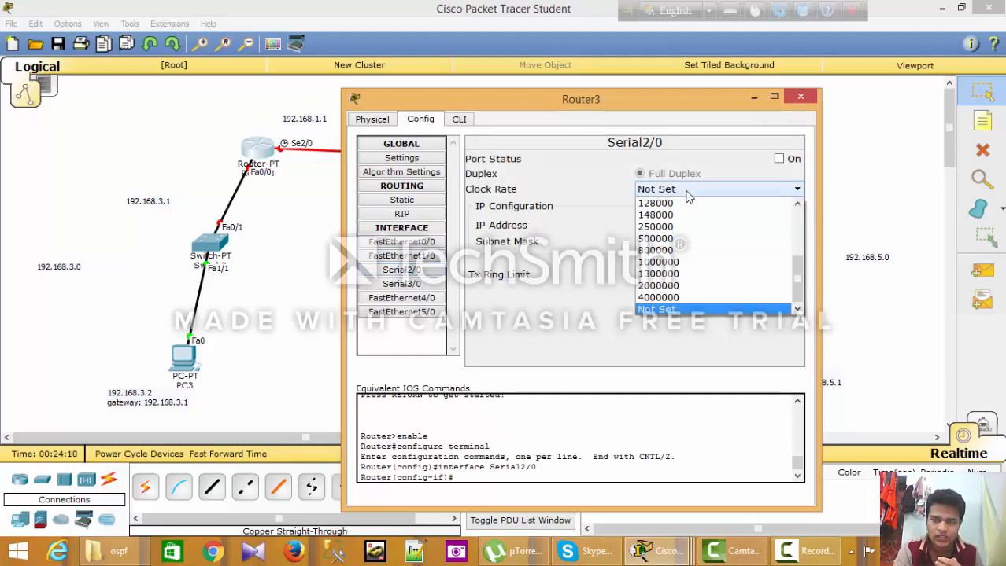
{"action": "left_click", "coordinate": [689, 297]}
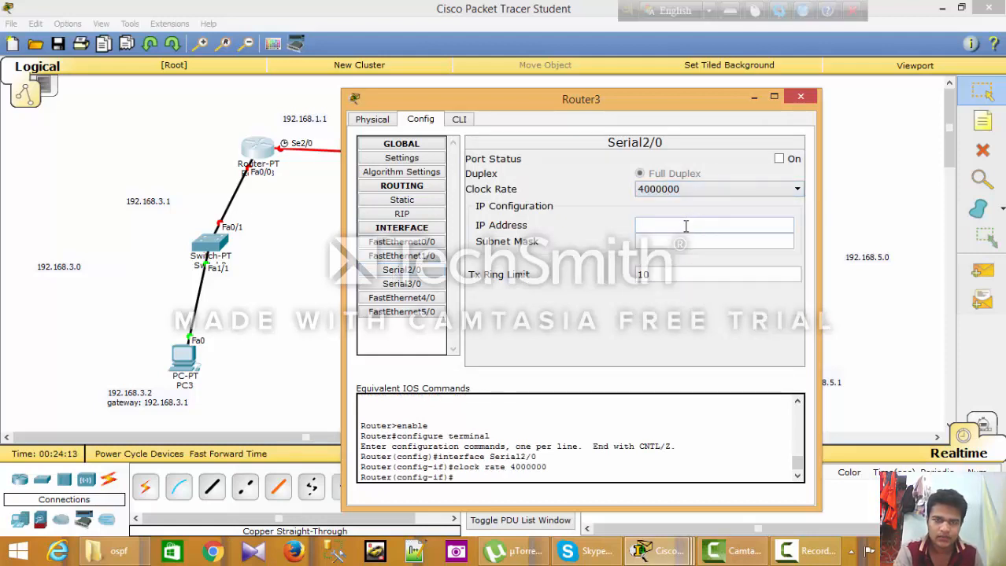
{"action": "left_click", "coordinate": [686, 226]}
{"action": "type", "text": "192.168."}
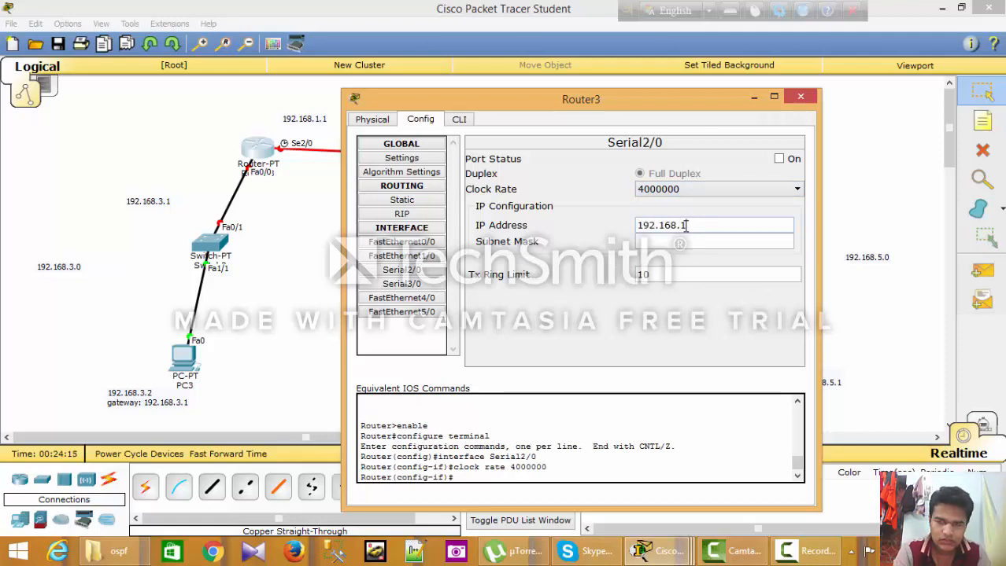
{"action": "type", "text": "1.1"}
{"action": "key", "text": "Tab"}
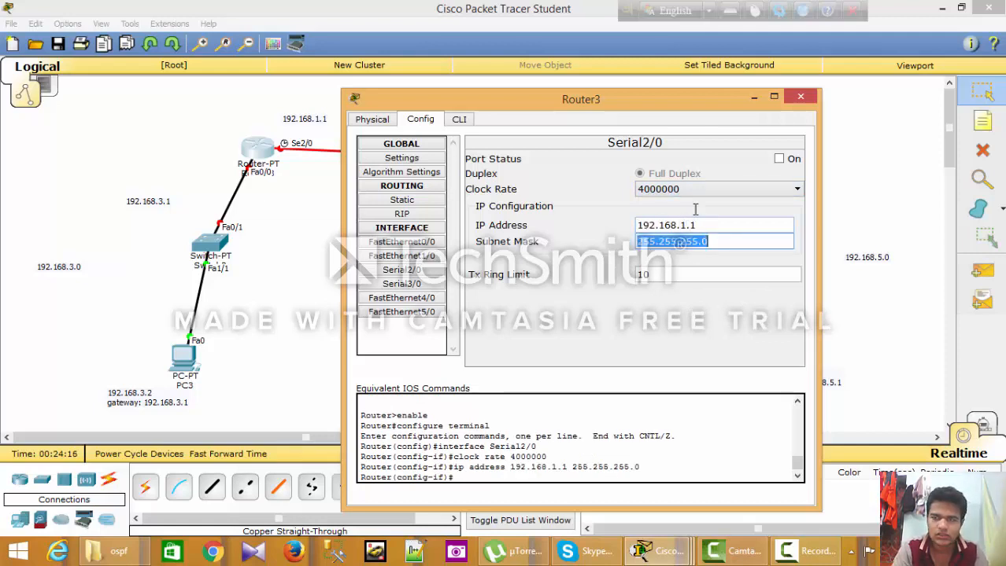
{"action": "left_click", "coordinate": [778, 159]}
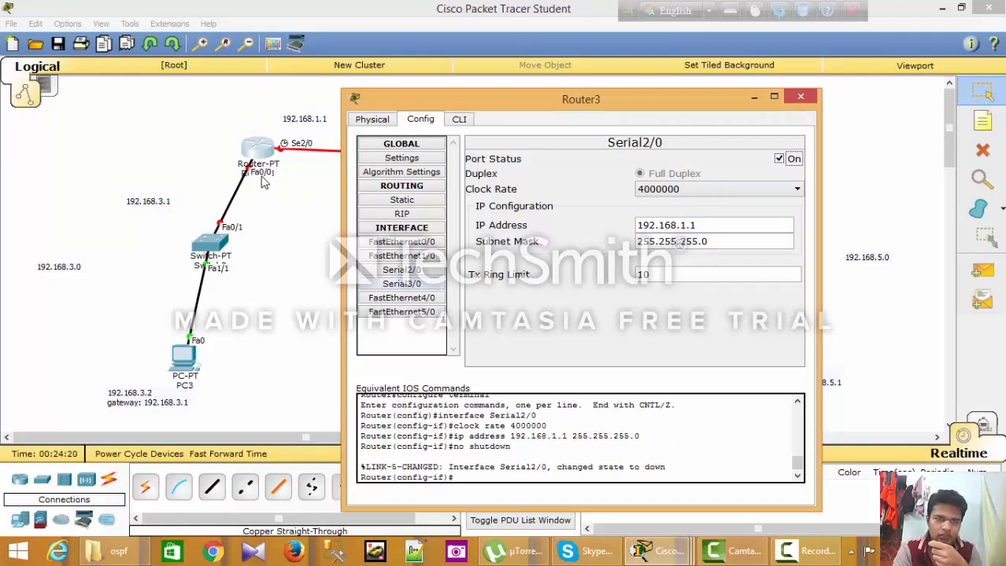
{"action": "left_click", "coordinate": [387, 243]}
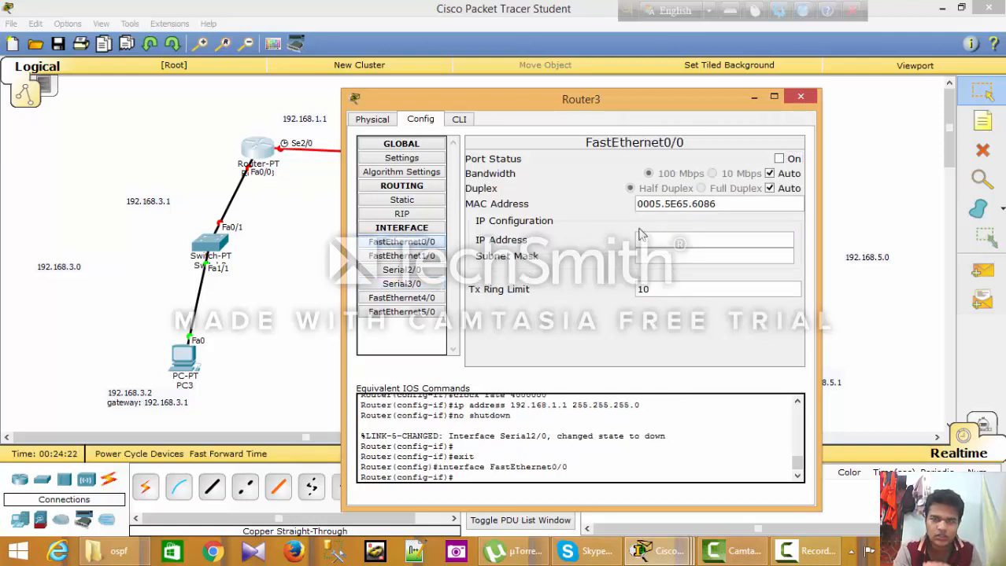
{"action": "type", "text": "192.168.3.1"}
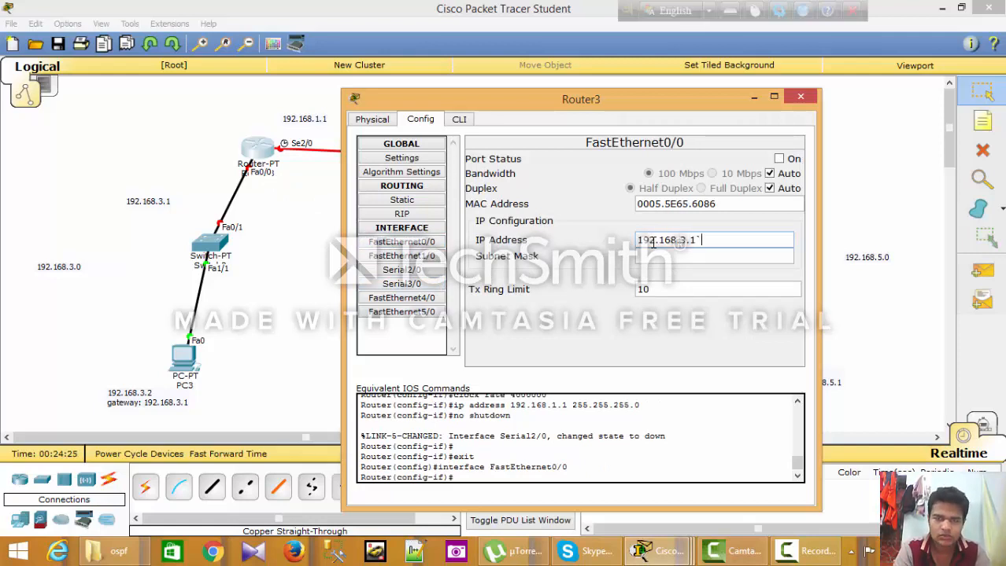
{"action": "type", "text": "`"}
{"action": "key", "text": "Return"}
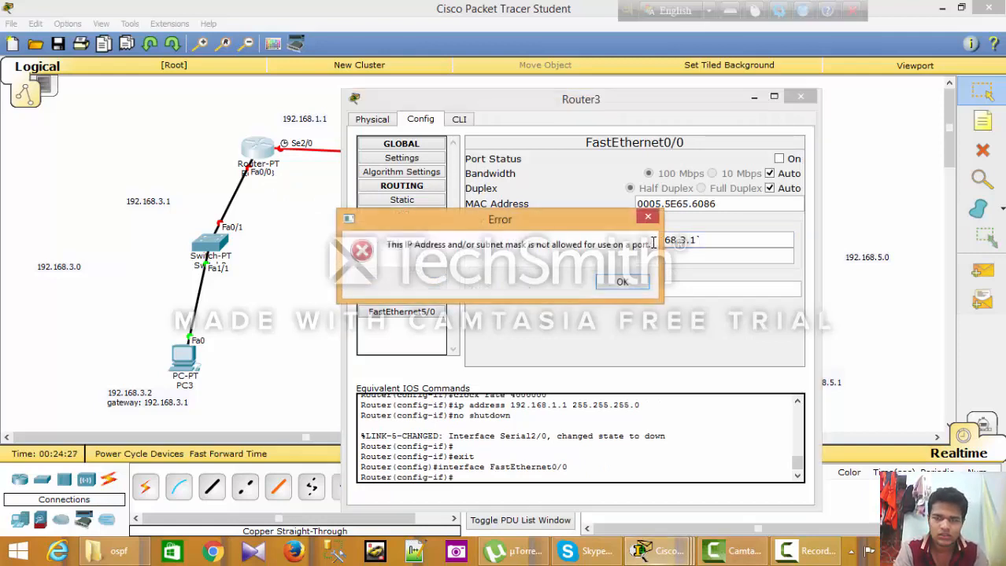
{"action": "key", "text": "Return"}
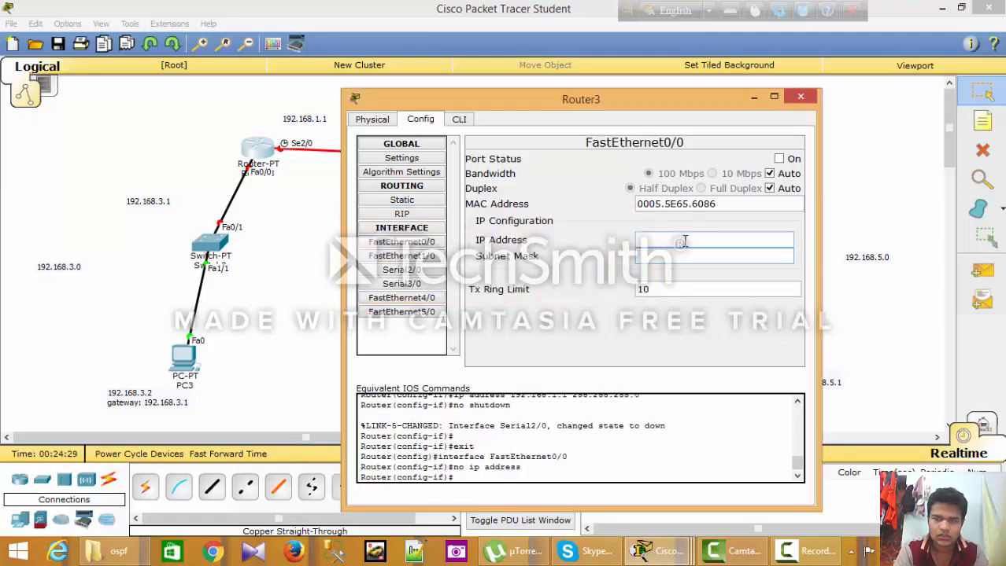
Assign IP address 192.168.3.1 with mask 255.255.255.0 to Router3's FastEthernet0/0, enable the port, and close the router's configuration.
{"action": "left_click", "coordinate": [683, 243]}
{"action": "type", "text": "192.168."}
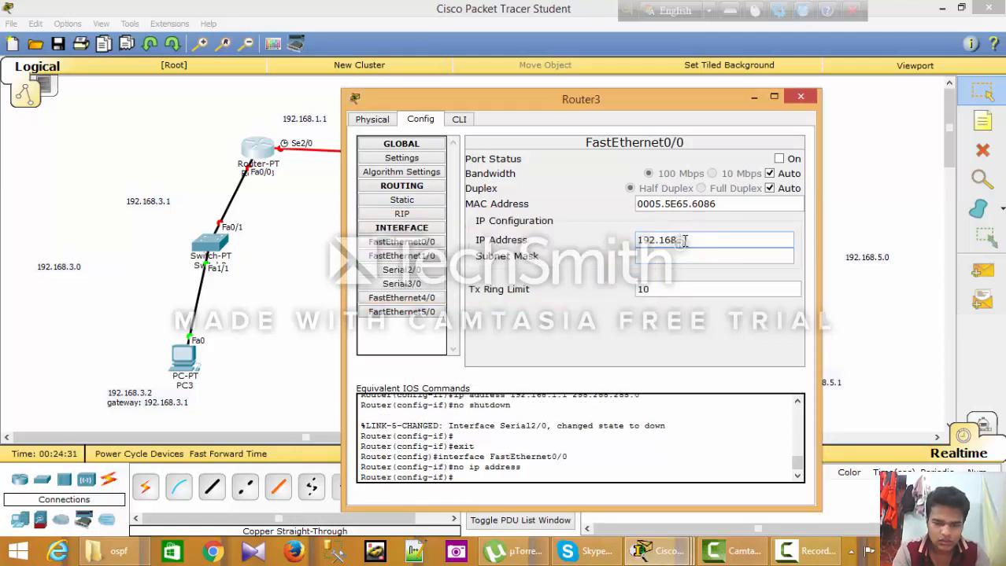
{"action": "type", "text": "3.1"}
{"action": "key", "text": "Tab"}
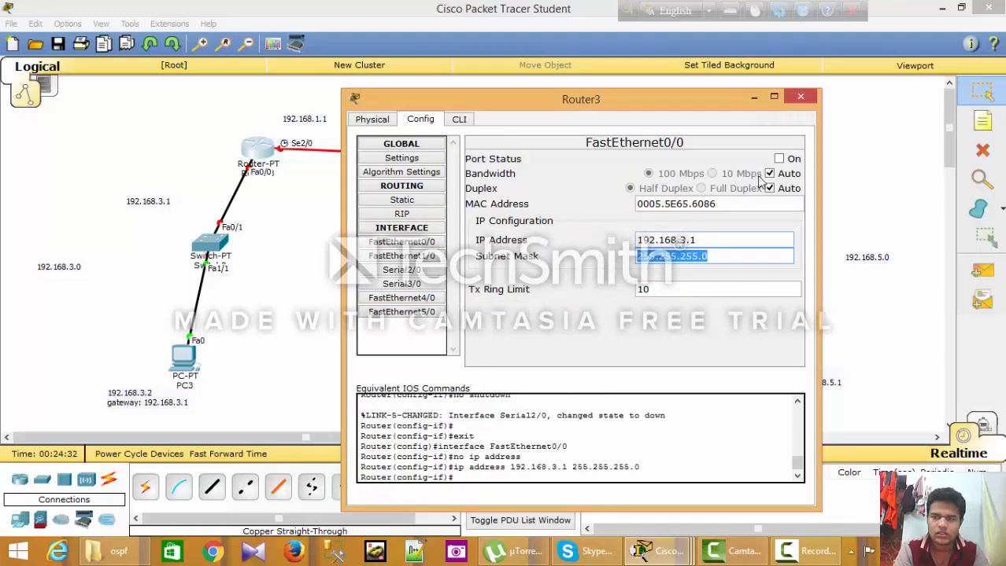
{"action": "left_click", "coordinate": [779, 159]}
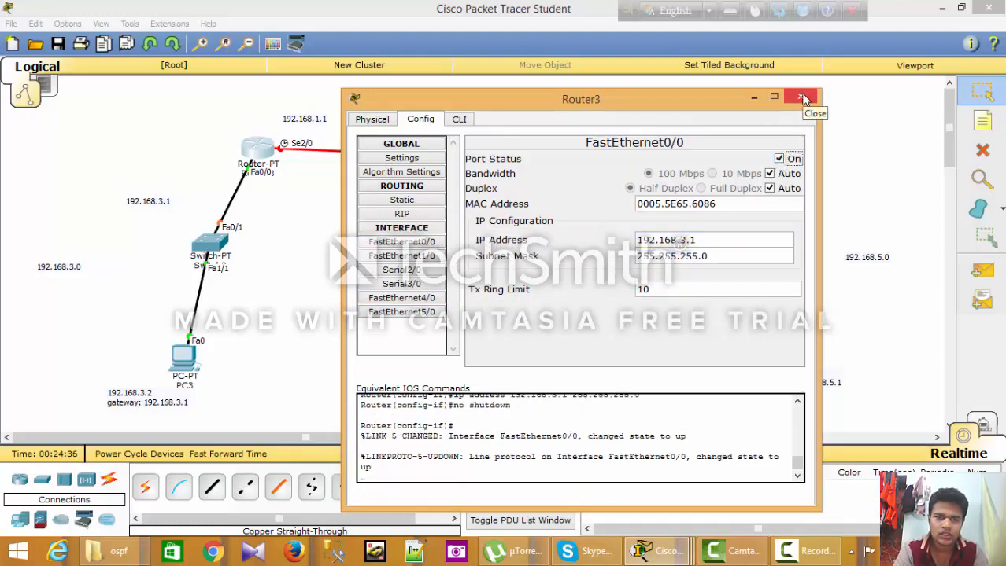
{"action": "left_click", "coordinate": [804, 98]}
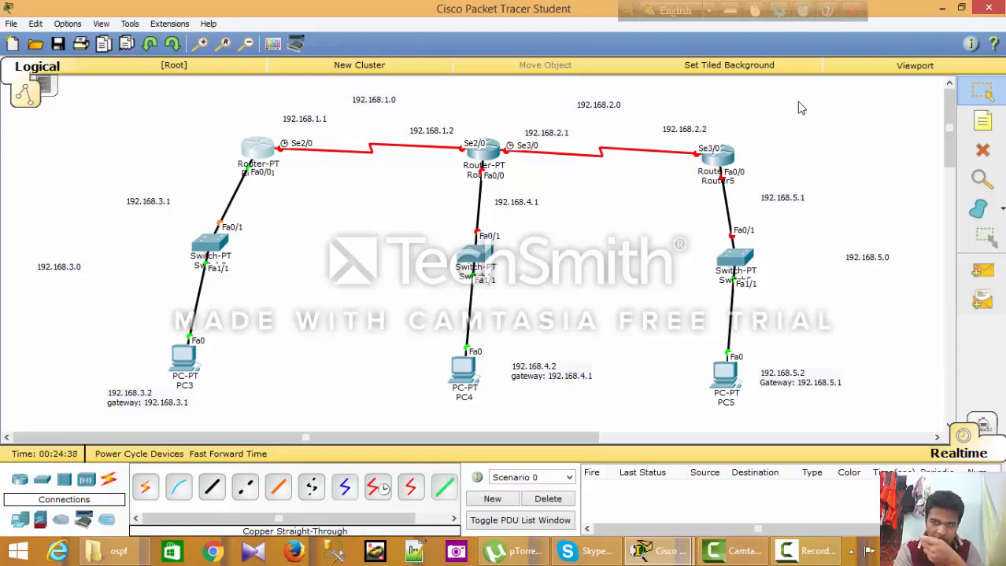
{"action": "left_click", "coordinate": [719, 159]}
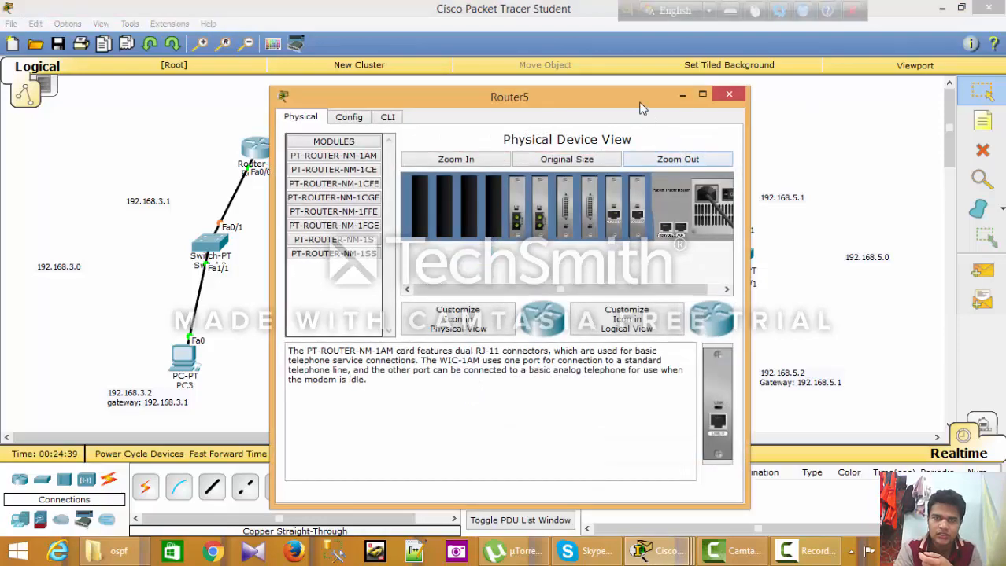
{"action": "left_click_drag", "start_coordinate": [642, 107], "coordinate": [556, 99]}
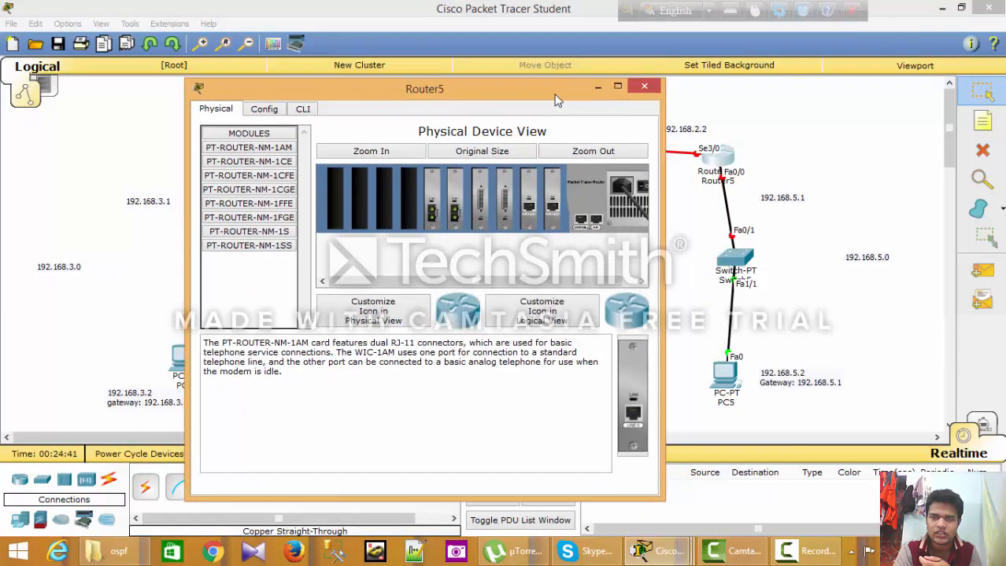
{"action": "left_click", "coordinate": [643, 86]}
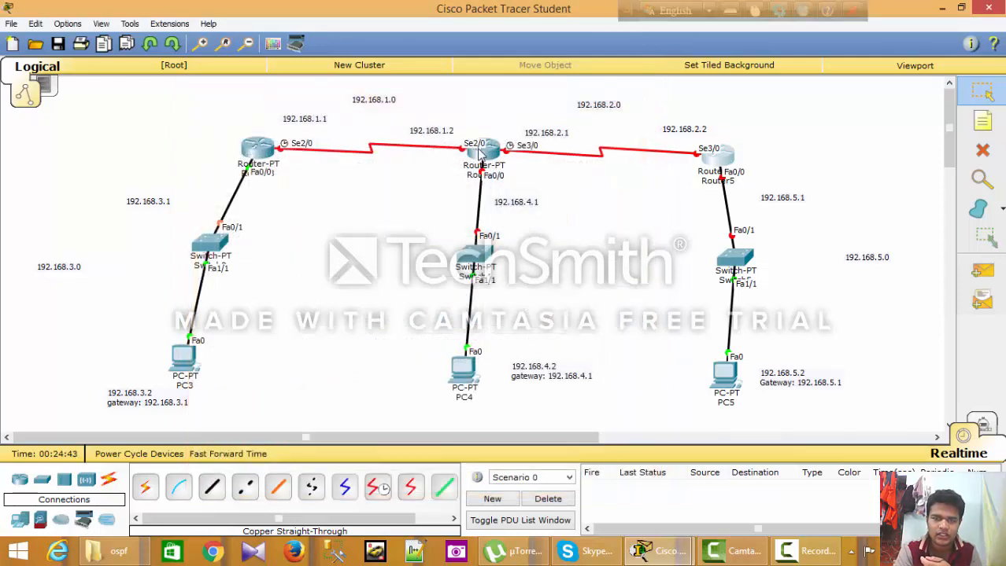
Configure Router4's Serial2/0 with clock rate 4000000, IP address 192.168.1.2 and subnet mask 255.255.255.0, and enable the port.
{"action": "left_click", "coordinate": [479, 154]}
{"action": "left_click_drag", "start_coordinate": [517, 100], "coordinate": [784, 105]}
{"action": "left_click", "coordinate": [631, 127]}
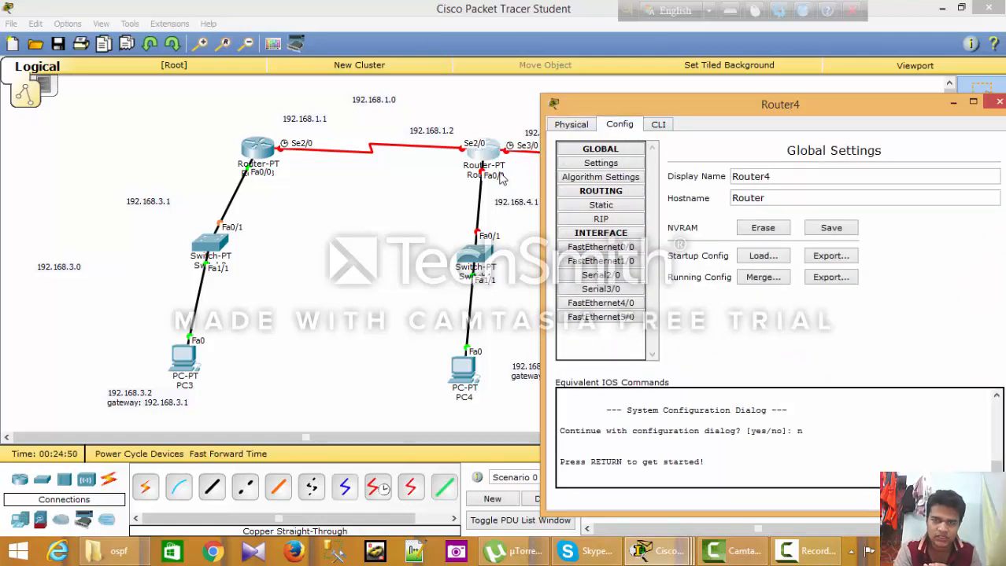
{"action": "left_click", "coordinate": [606, 277]}
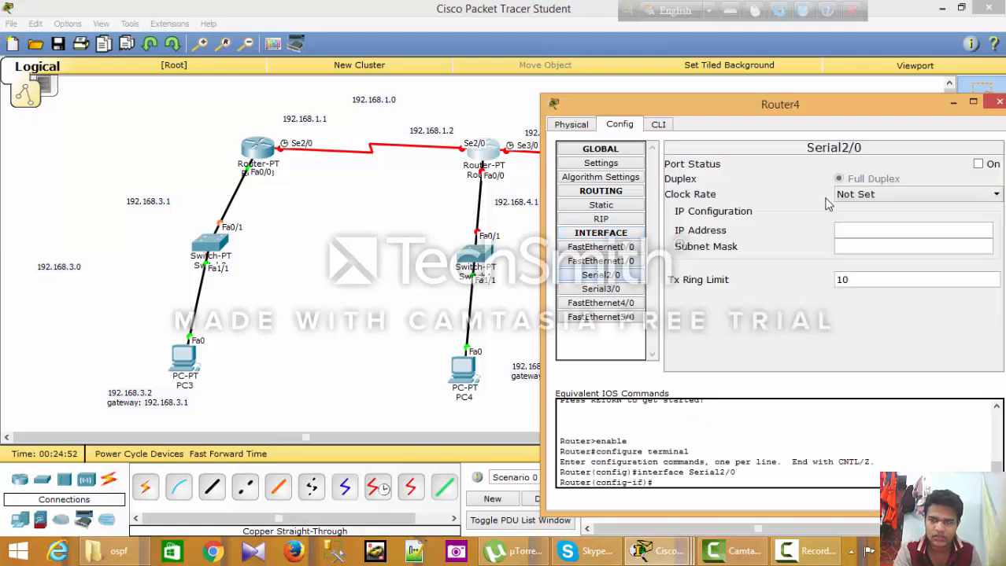
{"action": "left_click", "coordinate": [852, 197]}
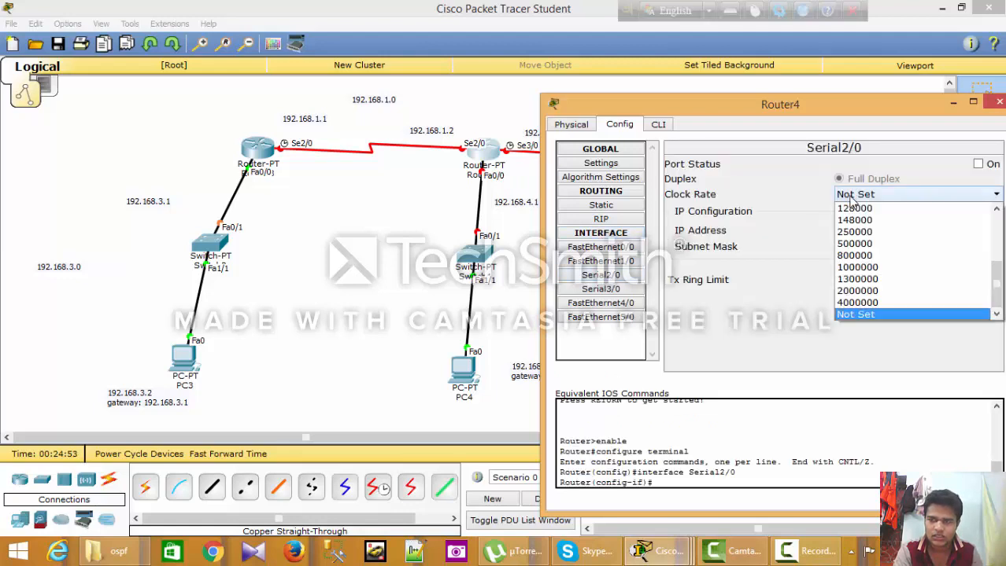
{"action": "left_click", "coordinate": [856, 303]}
{"action": "type", "text": "192.168."}
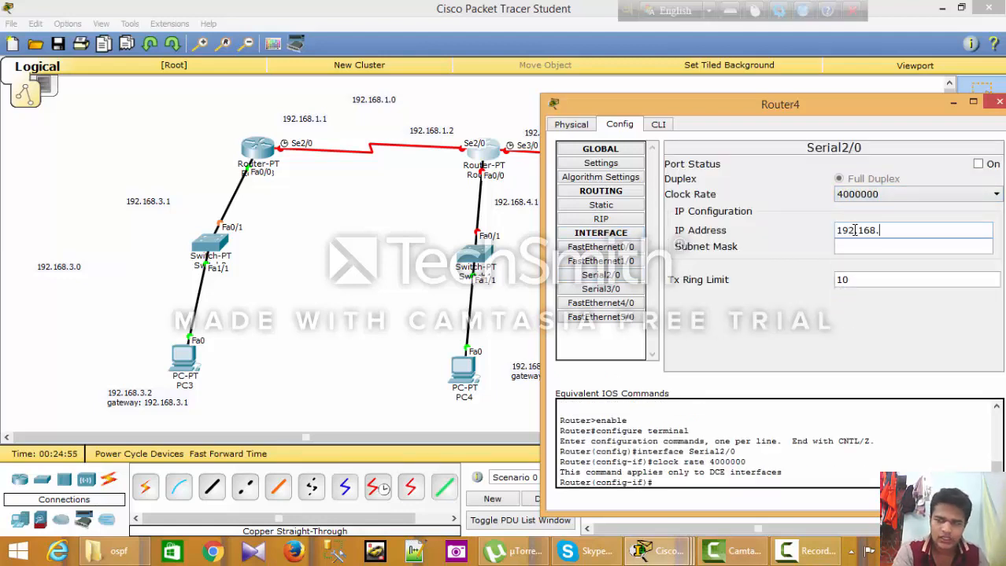
{"action": "type", "text": "1.2"}
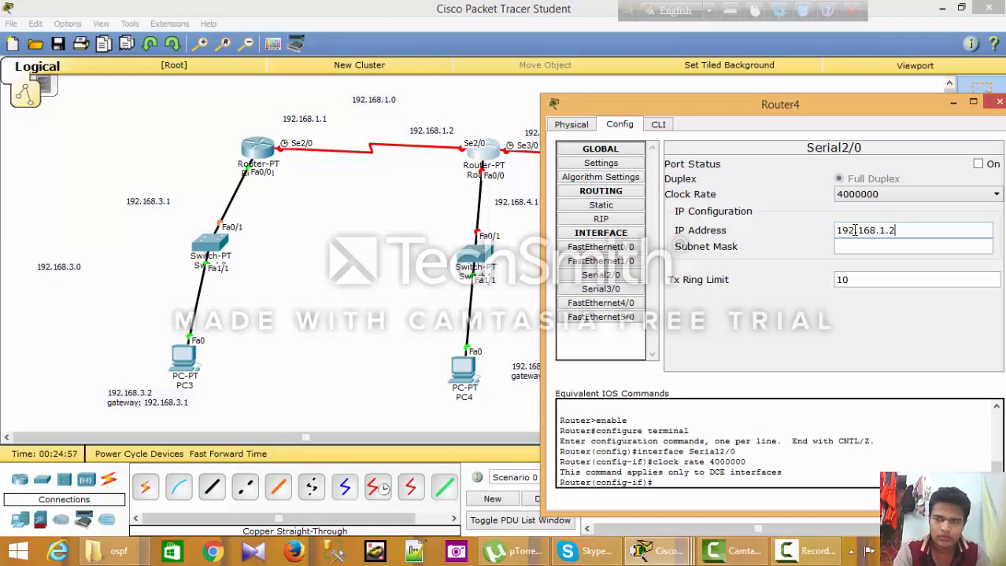
{"action": "key", "text": "Tab"}
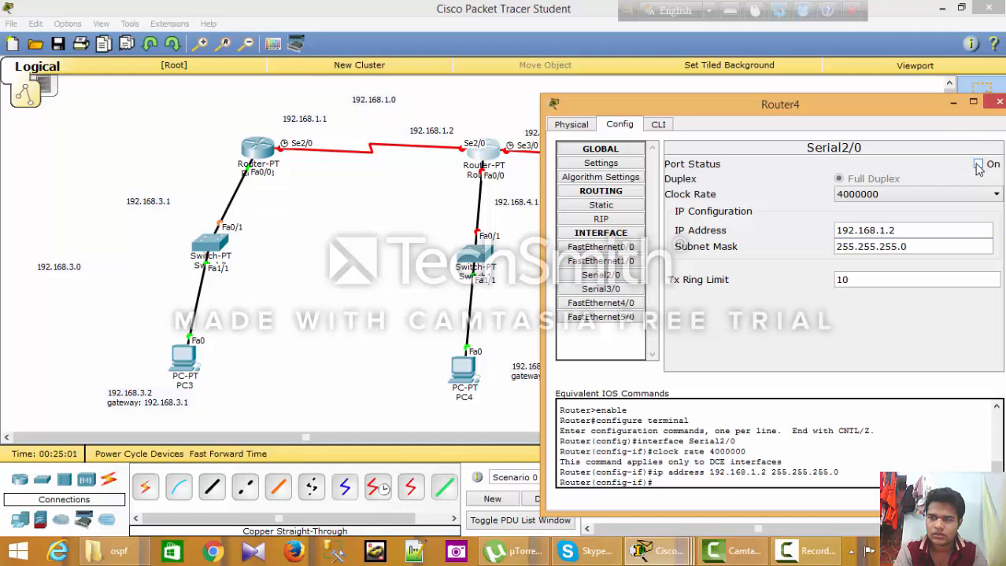
{"action": "left_click", "coordinate": [978, 164]}
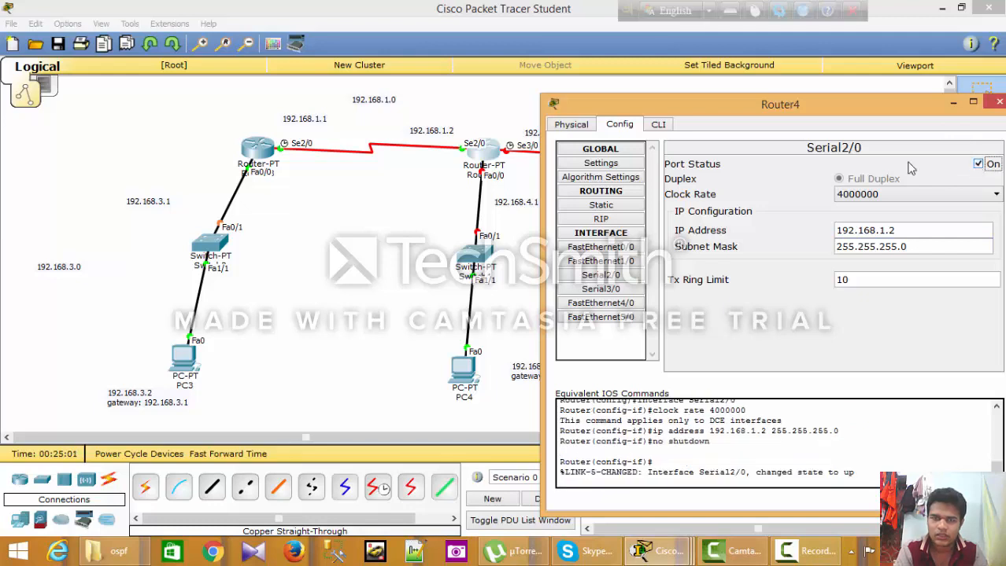
Assign IP address 192.168.4.1 with subnet mask 255.255.255.0 to Router4's FastEthernet0/0 and enable the port.
{"action": "left_click", "coordinate": [607, 248]}
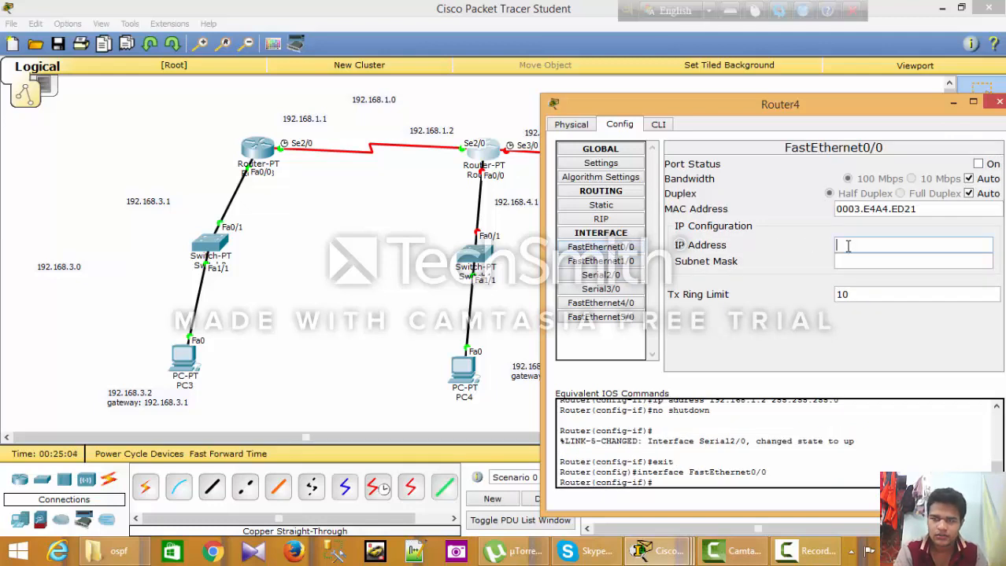
{"action": "type", "text": "192.168.4.1"}
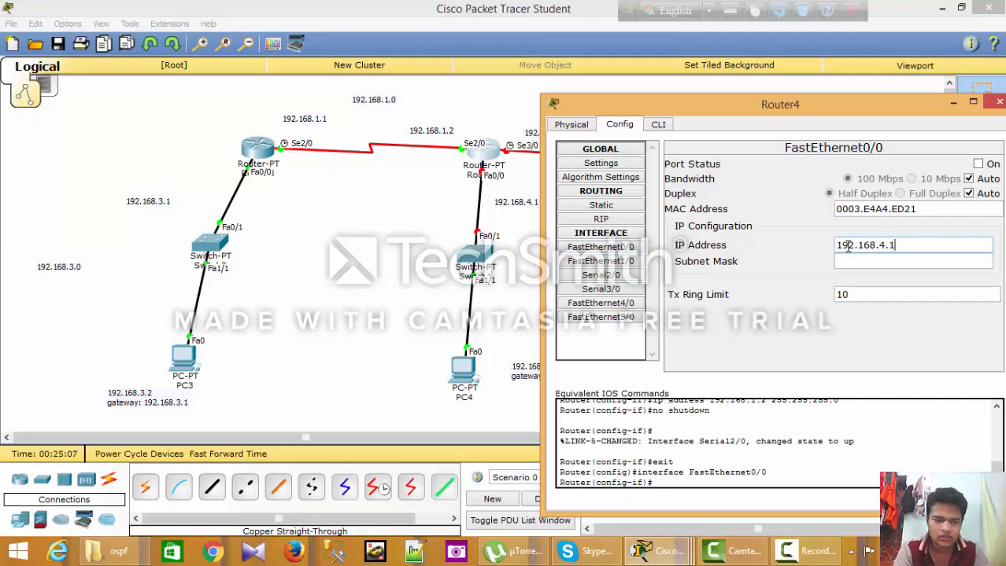
{"action": "key", "text": "Tab"}
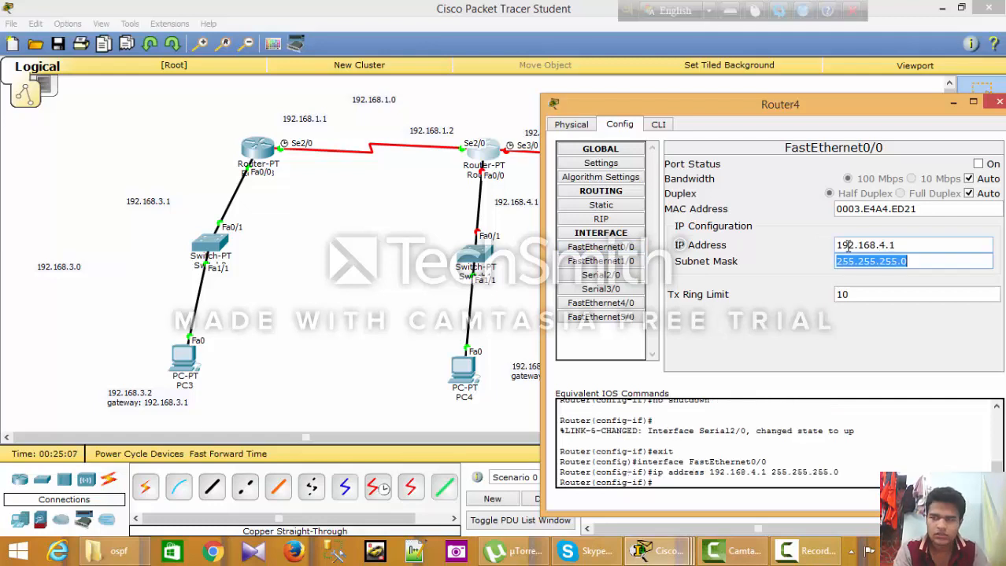
{"action": "left_click", "coordinate": [979, 165]}
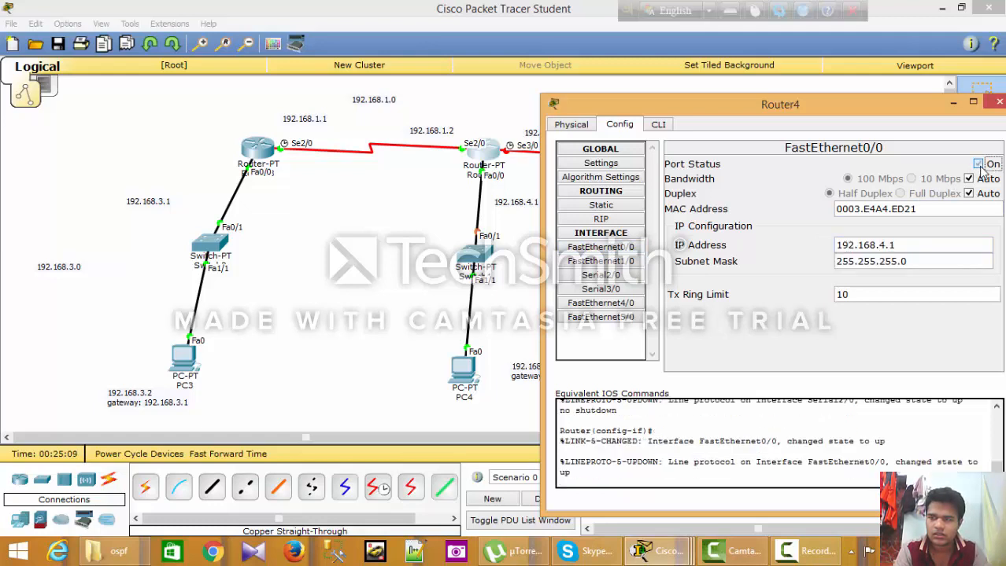
Configure Router4's Serial3/0 with clock rate 4000000, IP address 192.168.2.1 and subnet mask 255.255.255.0, and enable the port.
{"action": "left_click", "coordinate": [601, 289]}
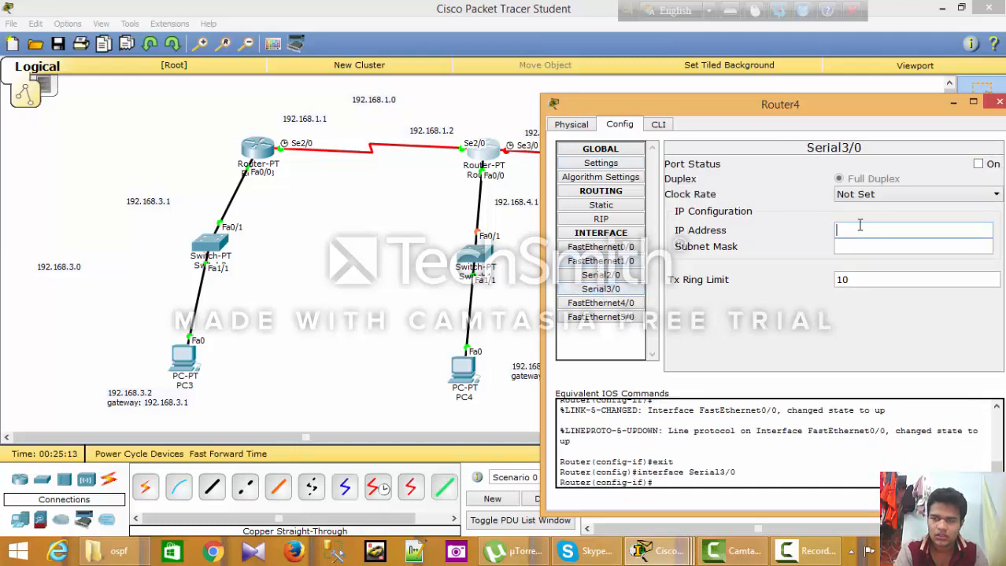
{"action": "left_click", "coordinate": [874, 194]}
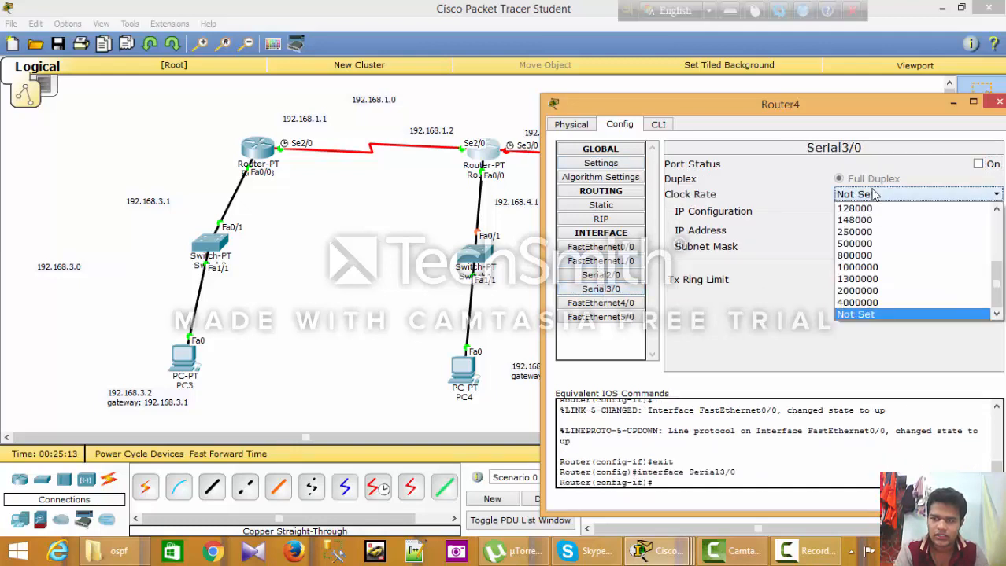
{"action": "left_click", "coordinate": [877, 303]}
{"action": "left_click", "coordinate": [867, 231]}
{"action": "type", "text": "192.168."}
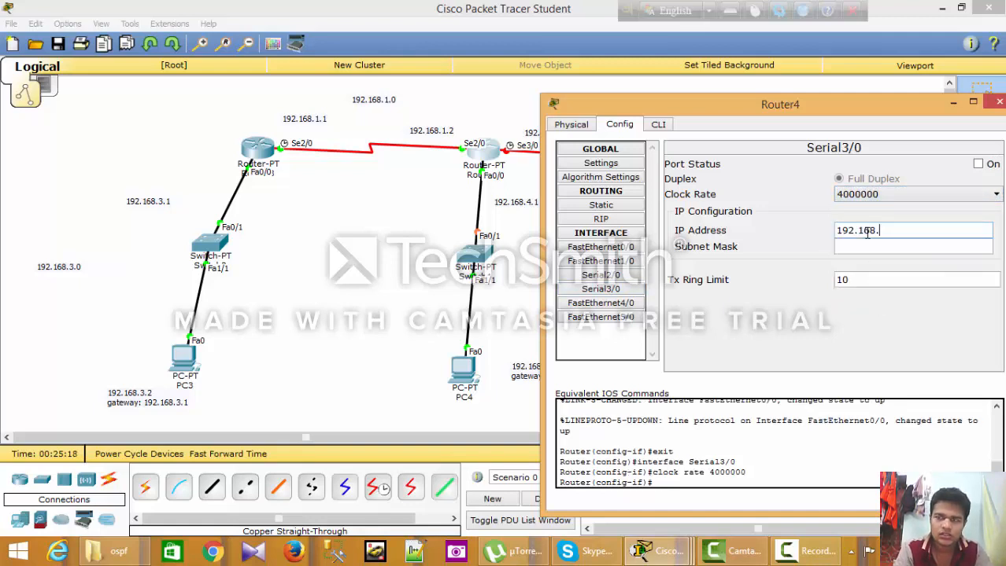
{"action": "left_click_drag", "start_coordinate": [790, 109], "coordinate": [824, 106]}
{"action": "type", "text": "2.1"}
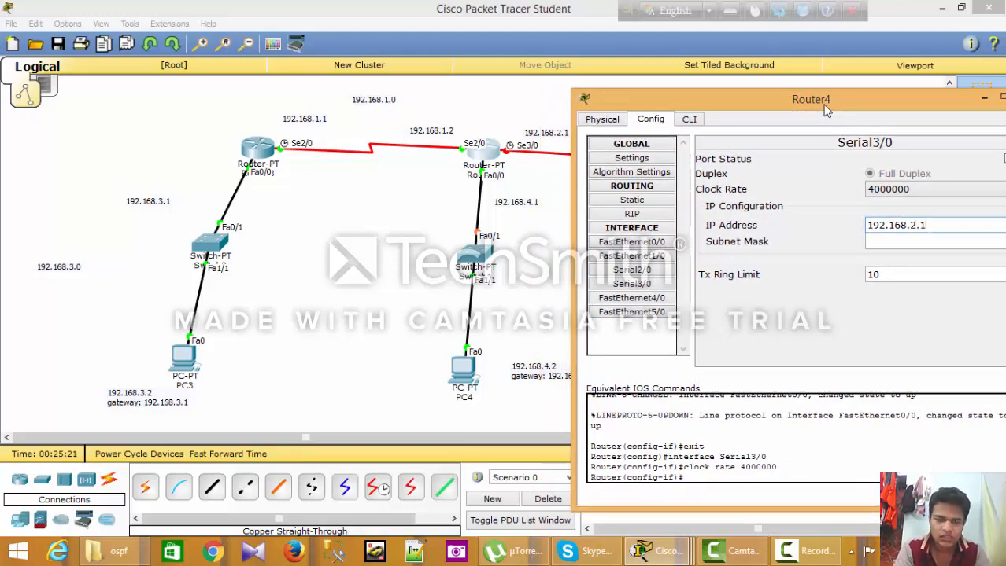
{"action": "key", "text": "Tab"}
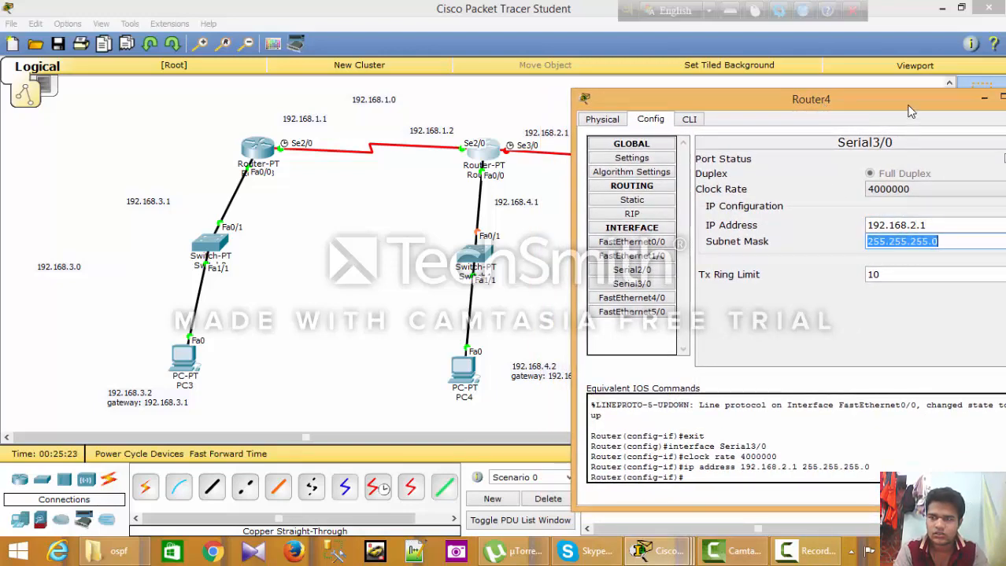
{"action": "left_click_drag", "start_coordinate": [908, 111], "coordinate": [851, 110]}
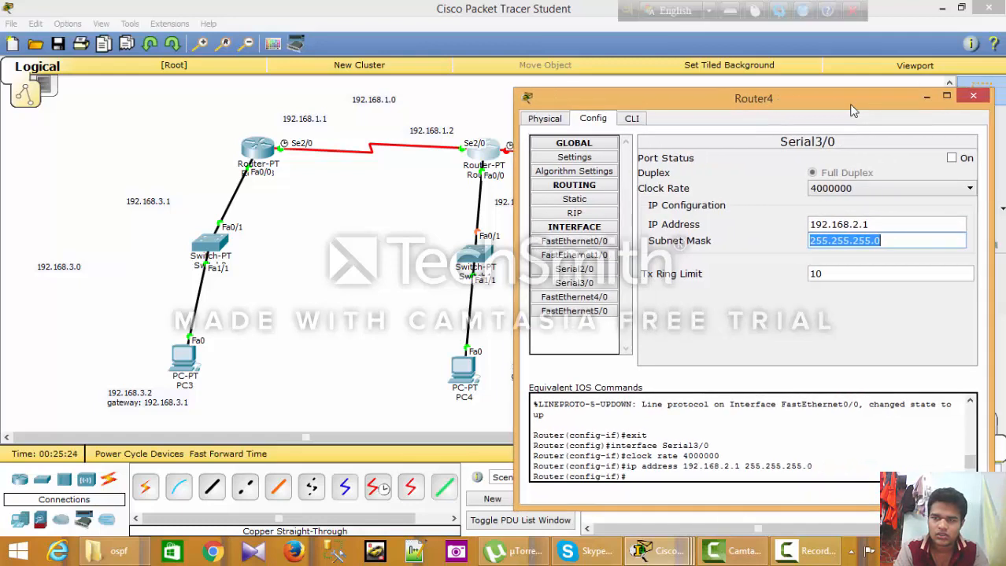
{"action": "left_click", "coordinate": [952, 158]}
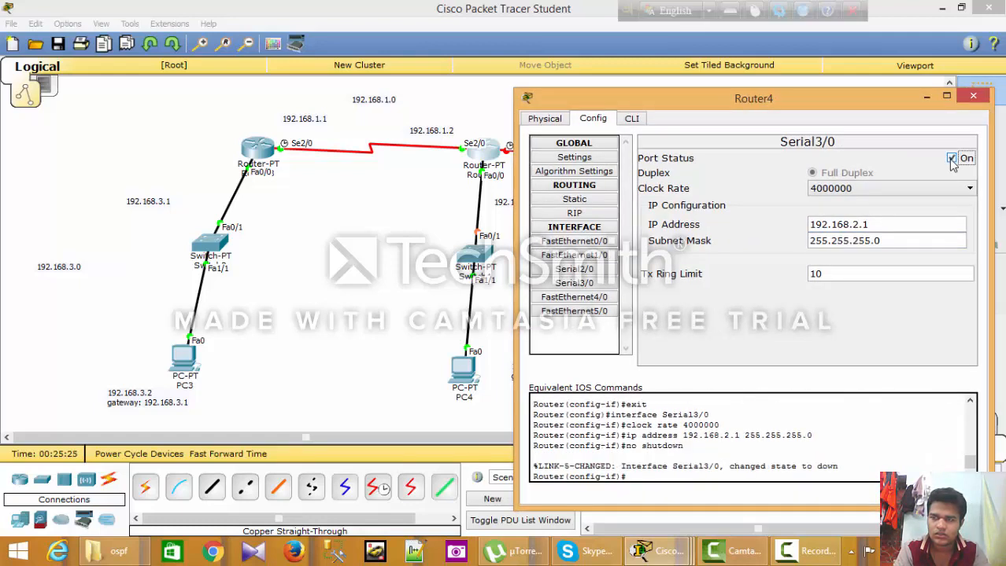
Review Router4's FastEthernet0/0, Serial2/0 and Serial3/0 settings and close the router's configuration.
{"action": "left_click", "coordinate": [591, 241]}
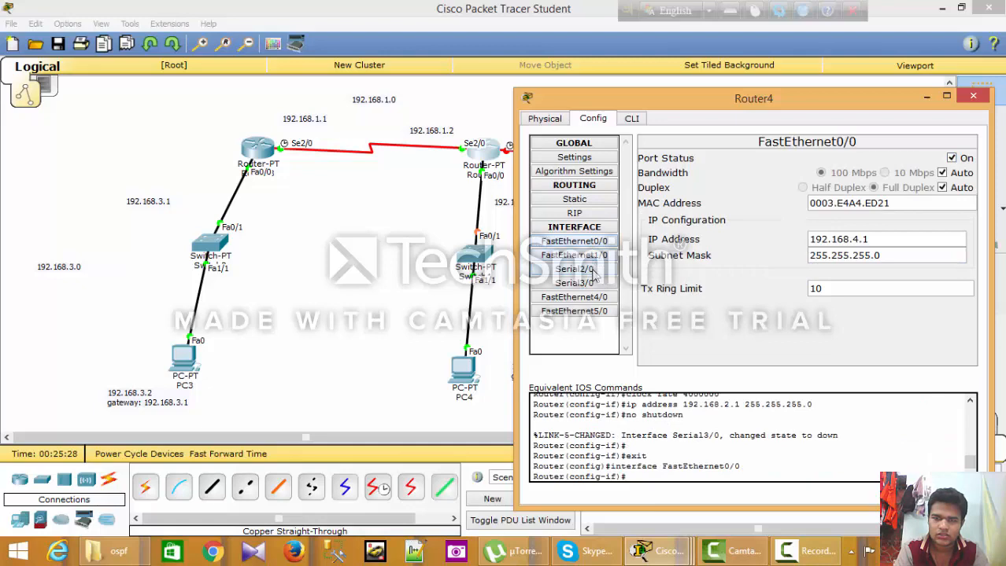
{"action": "left_click", "coordinate": [594, 269]}
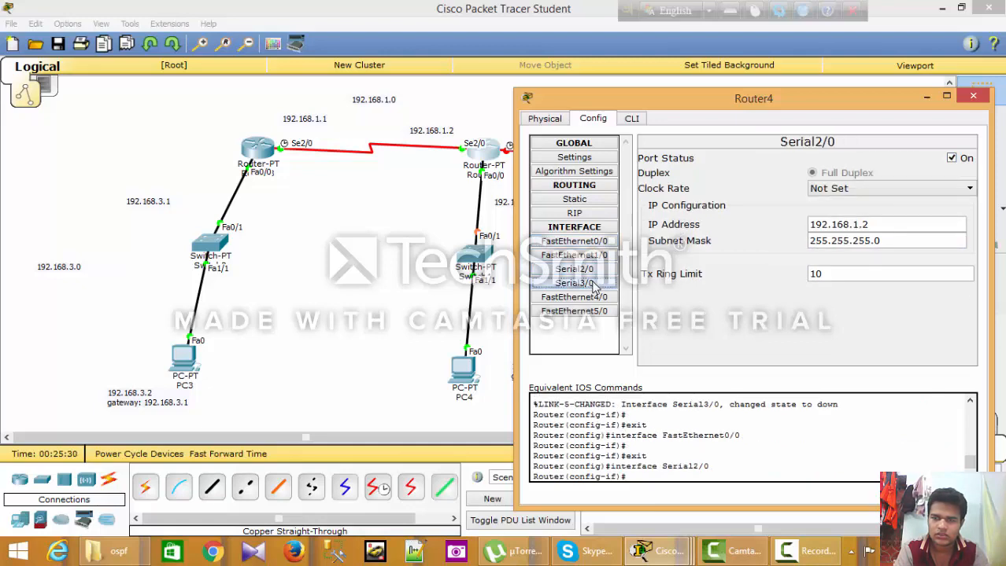
{"action": "left_click", "coordinate": [594, 284]}
{"action": "left_click", "coordinate": [974, 96]}
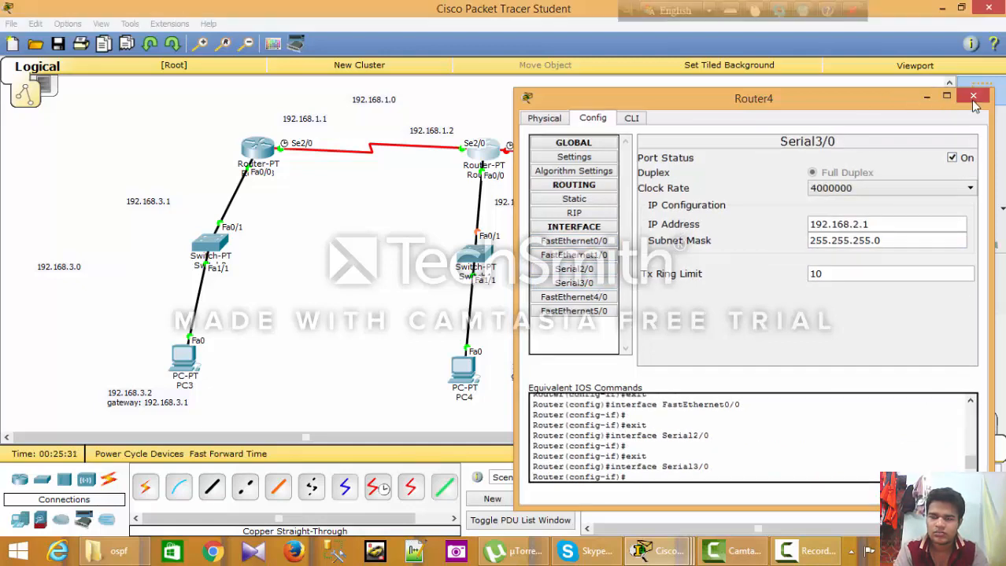
Configure Router5's Serial3/0 with clock rate 4000000, IP address 192.168.2.2 and subnet mask 255.255.255.0, and enable the port.
{"action": "left_click", "coordinate": [718, 157]}
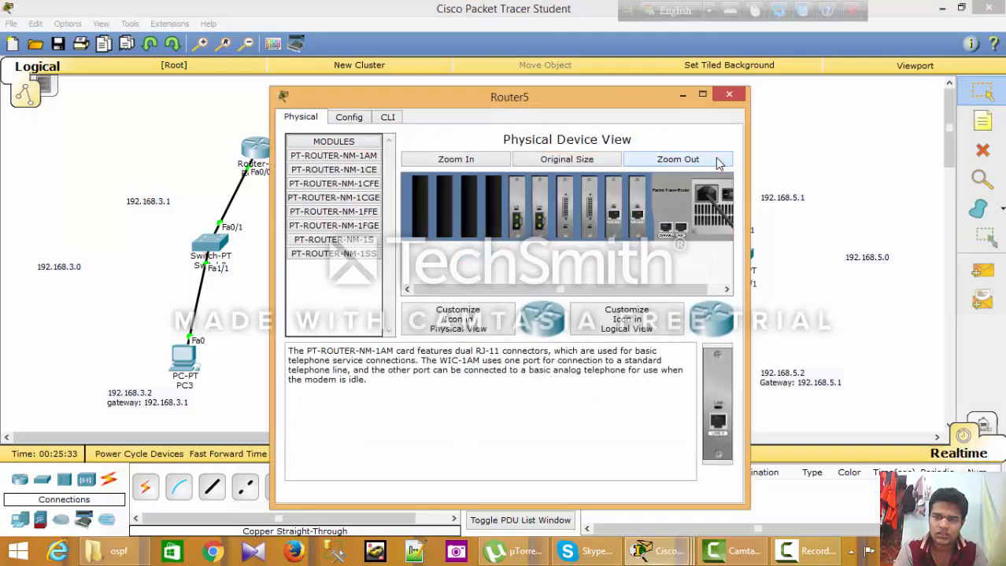
{"action": "left_click_drag", "start_coordinate": [601, 96], "coordinate": [486, 90]}
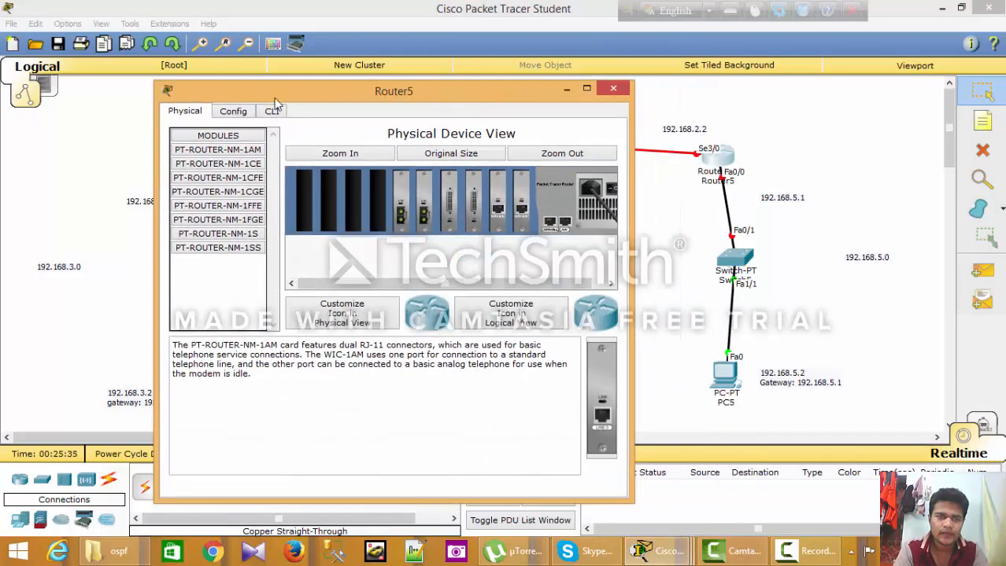
{"action": "left_click", "coordinate": [232, 113]}
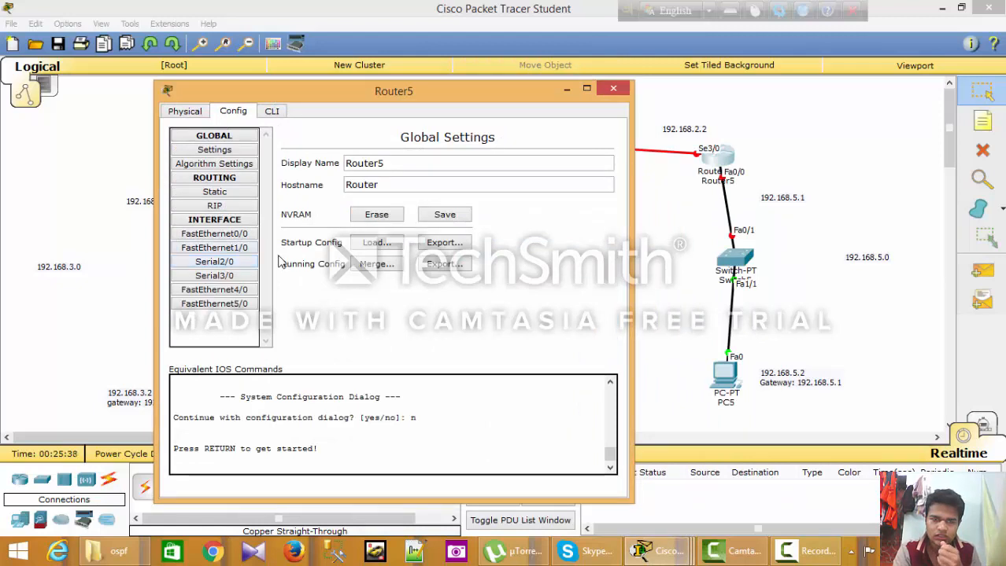
{"action": "left_click", "coordinate": [226, 276]}
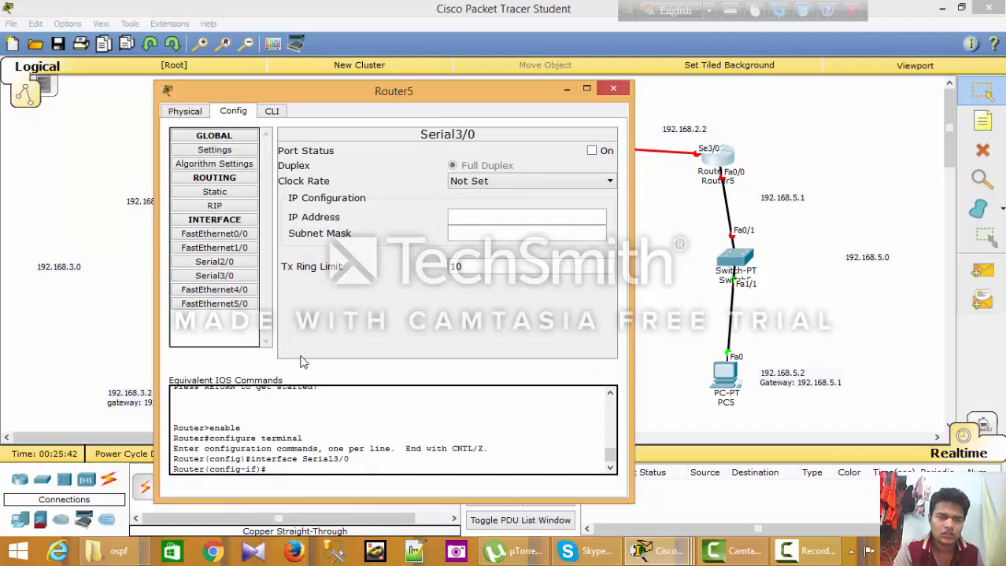
{"action": "left_click", "coordinate": [197, 275]}
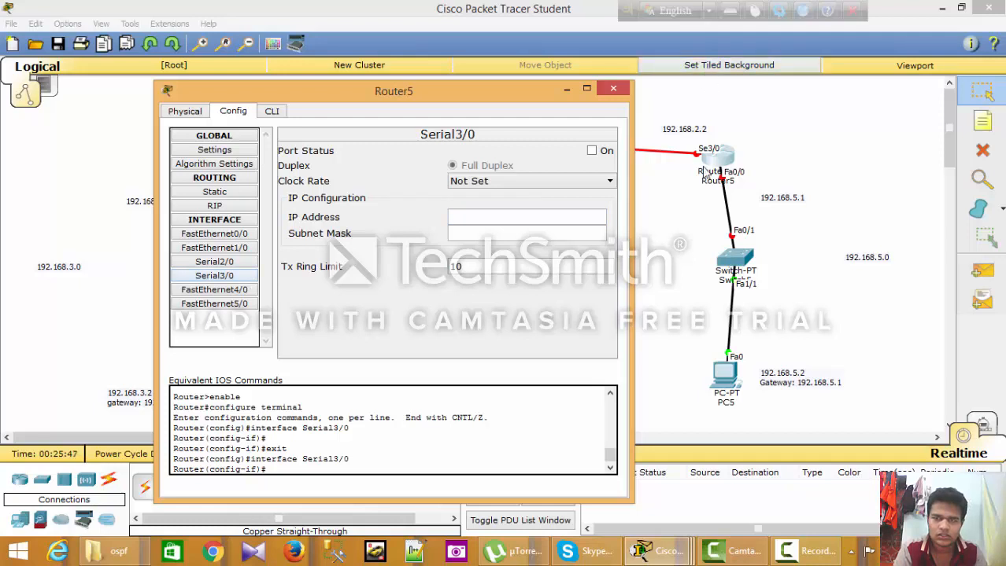
{"action": "left_click", "coordinate": [519, 182]}
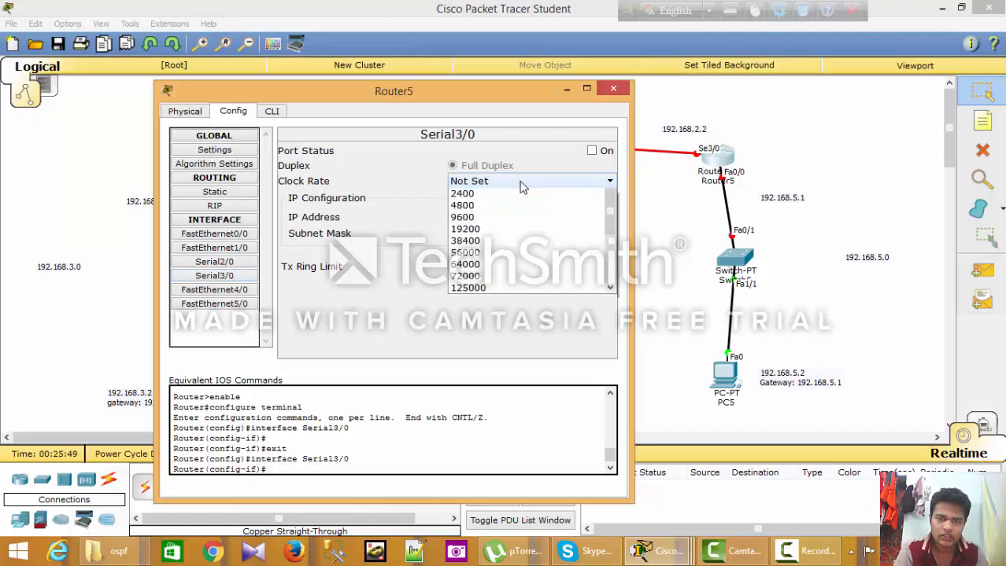
{"action": "scroll", "coordinate": [516, 276], "scroll_direction": "down", "scroll_amount": 3}
{"action": "left_click", "coordinate": [512, 288]}
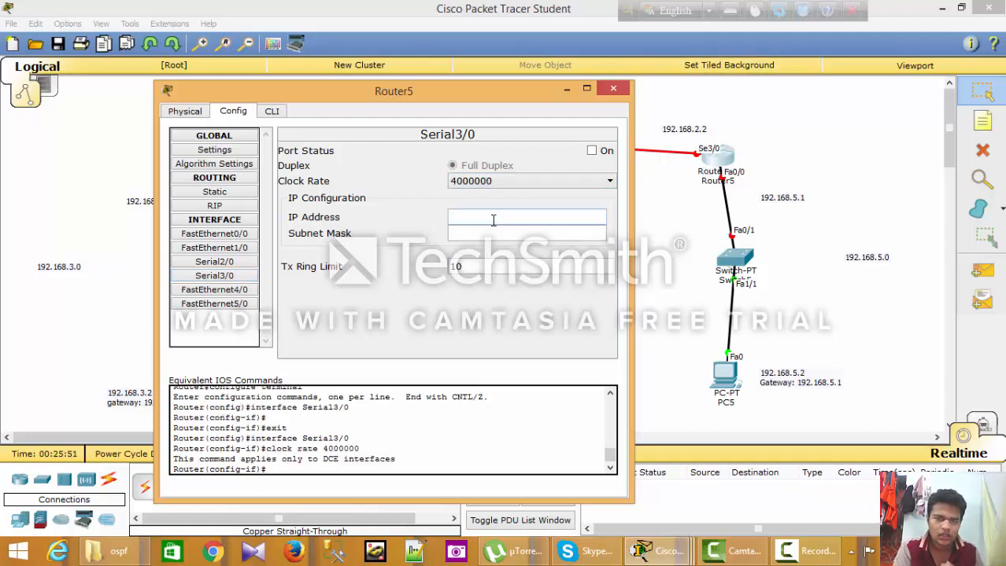
{"action": "left_click", "coordinate": [493, 220]}
{"action": "type", "text": "192.168.2.2"}
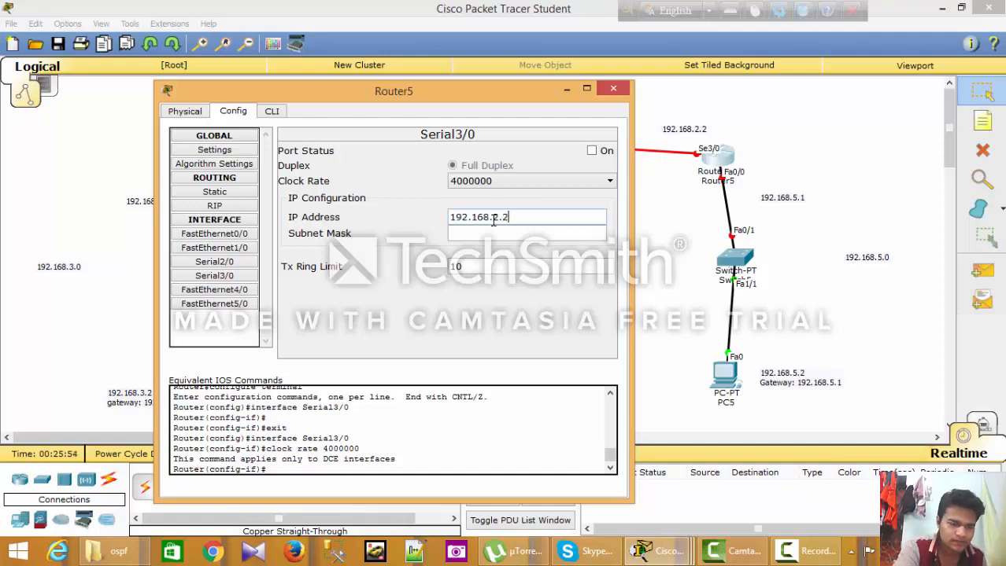
{"action": "key", "text": "Tab"}
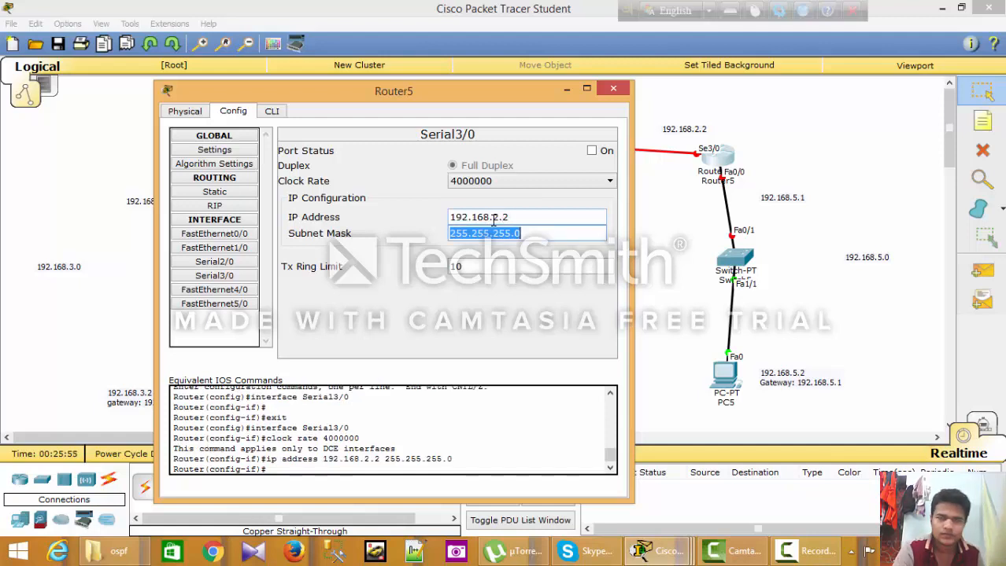
{"action": "left_click", "coordinate": [593, 151]}
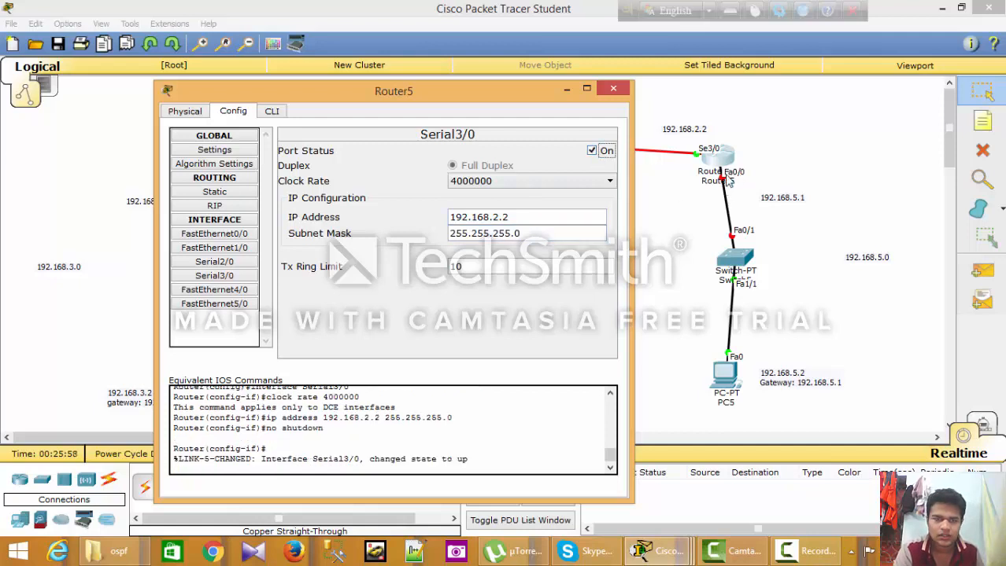
Assign IP address 192.168.5.1 with mask 255.255.255.0 to Router5's FastEthernet0/0, enable the port, and close the router's configuration.
{"action": "left_click", "coordinate": [220, 236]}
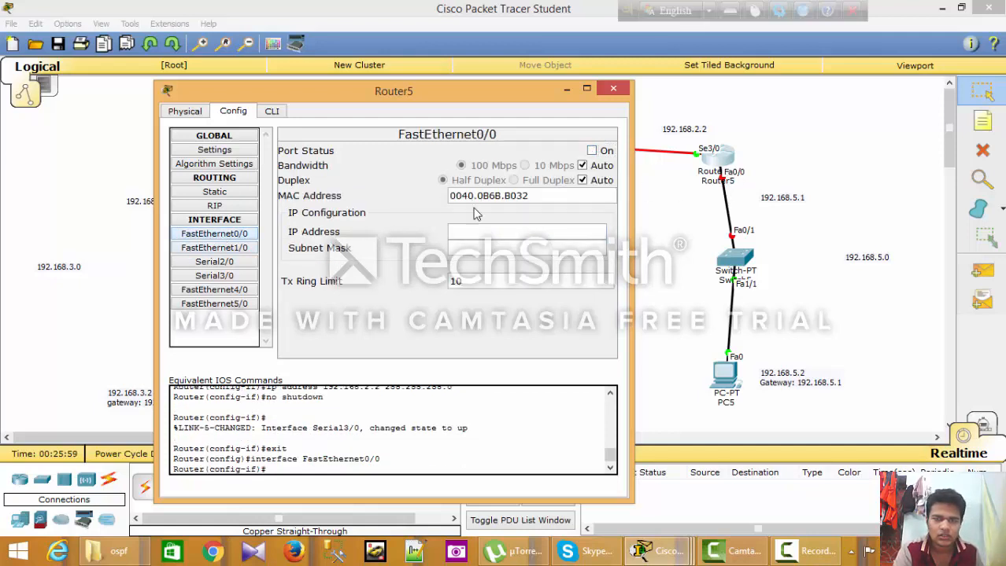
{"action": "type", "text": "192.168."}
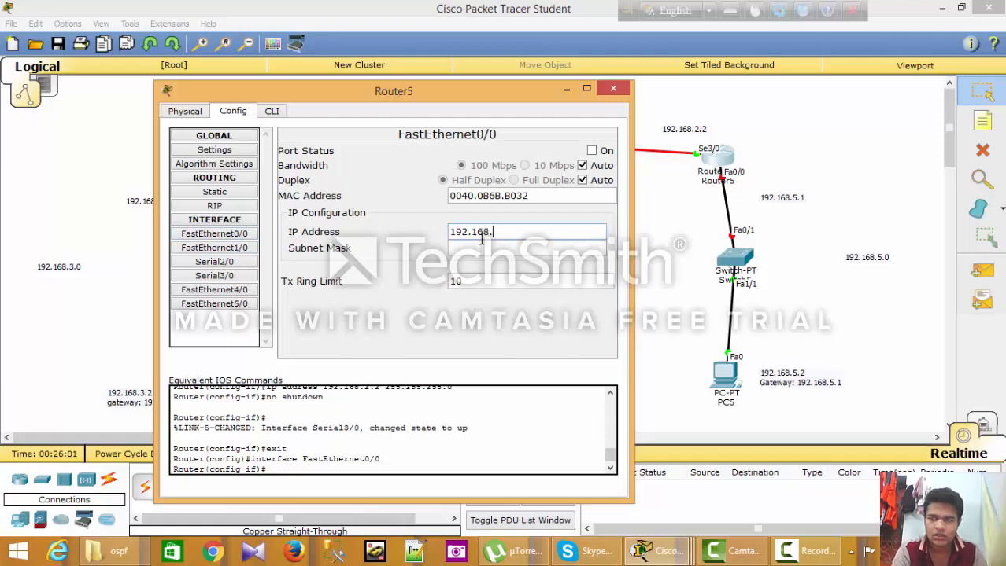
{"action": "type", "text": "5.1"}
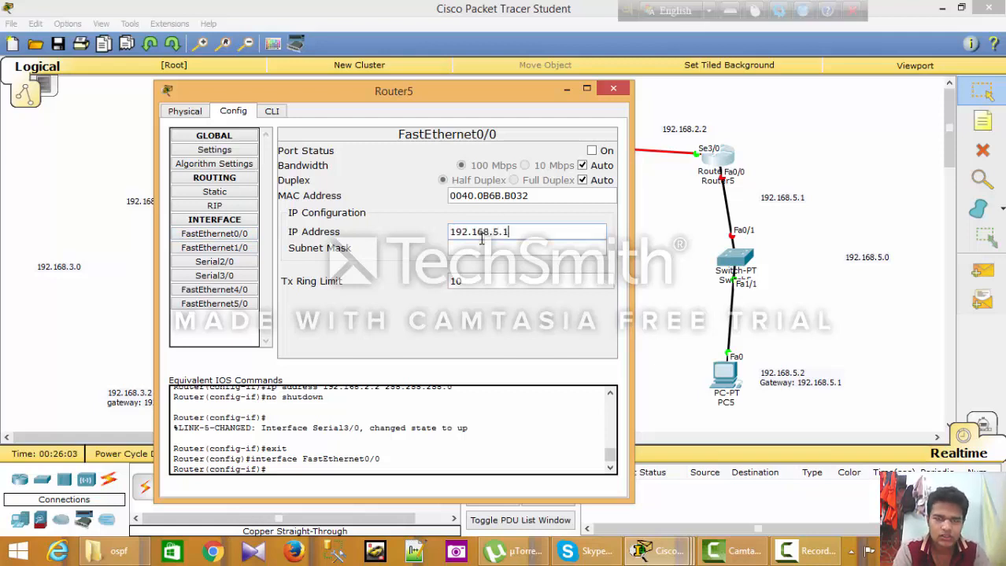
{"action": "left_click", "coordinate": [483, 248]}
{"action": "left_click", "coordinate": [592, 150]}
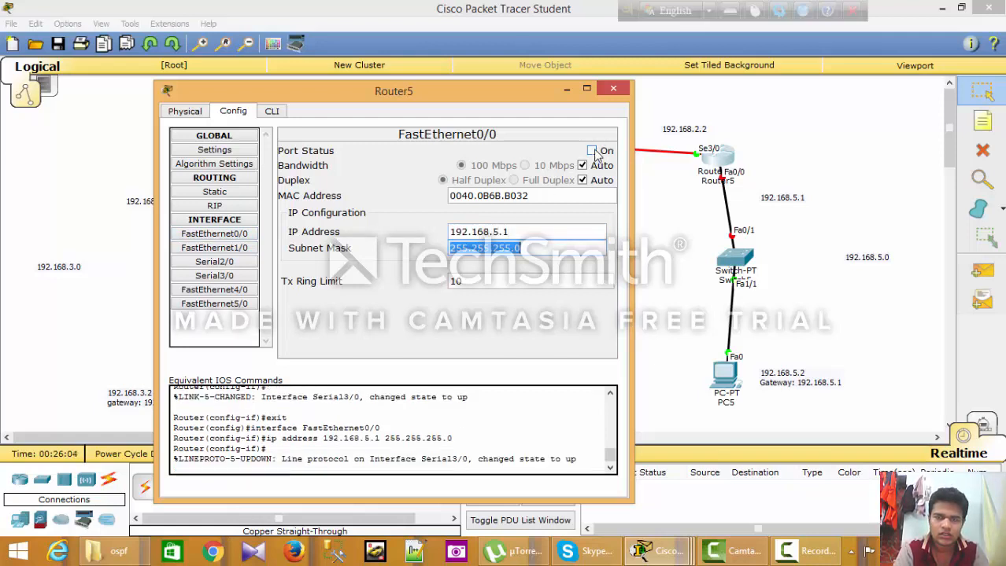
{"action": "left_click", "coordinate": [613, 88]}
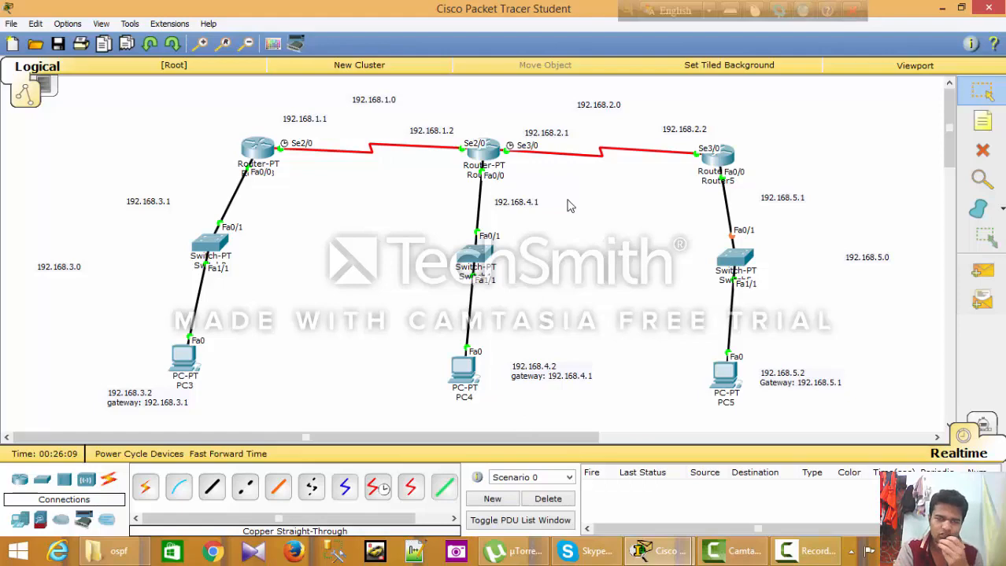
Open Router3's command line and start OSPF routing with process ID 10.
{"action": "left_click", "coordinate": [261, 152]}
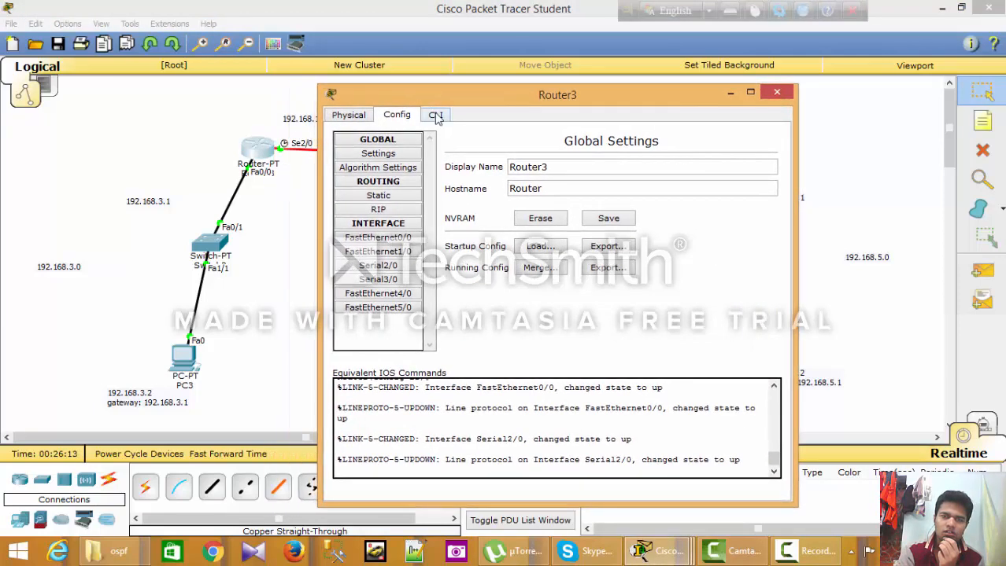
{"action": "left_click", "coordinate": [435, 115]}
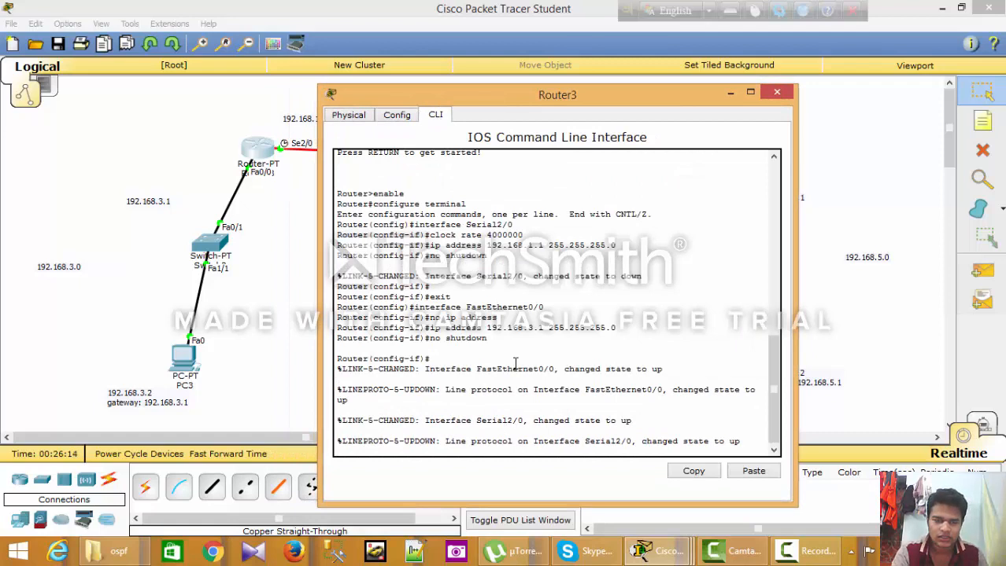
{"action": "key", "text": "Return"}
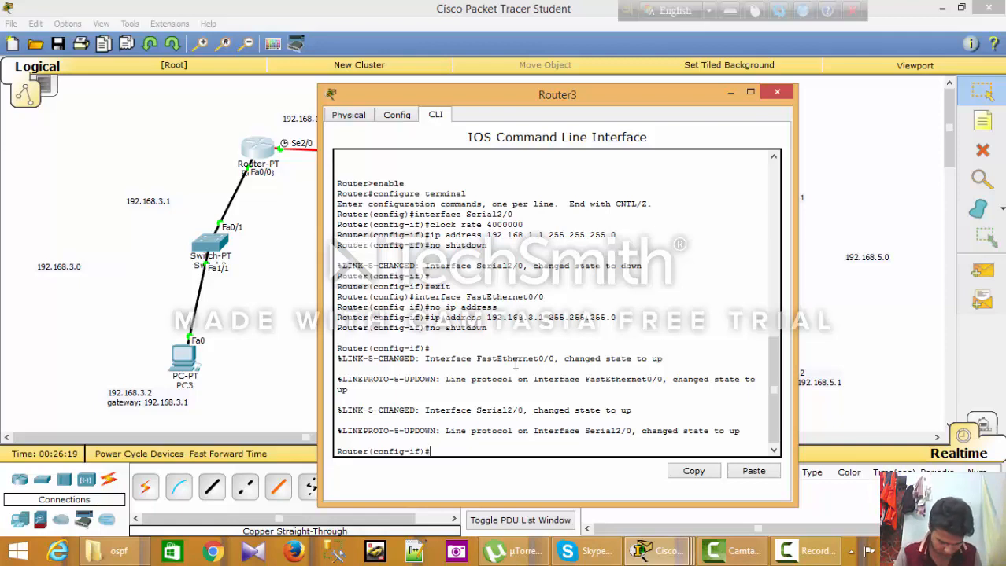
{"action": "type", "text": "rout"}
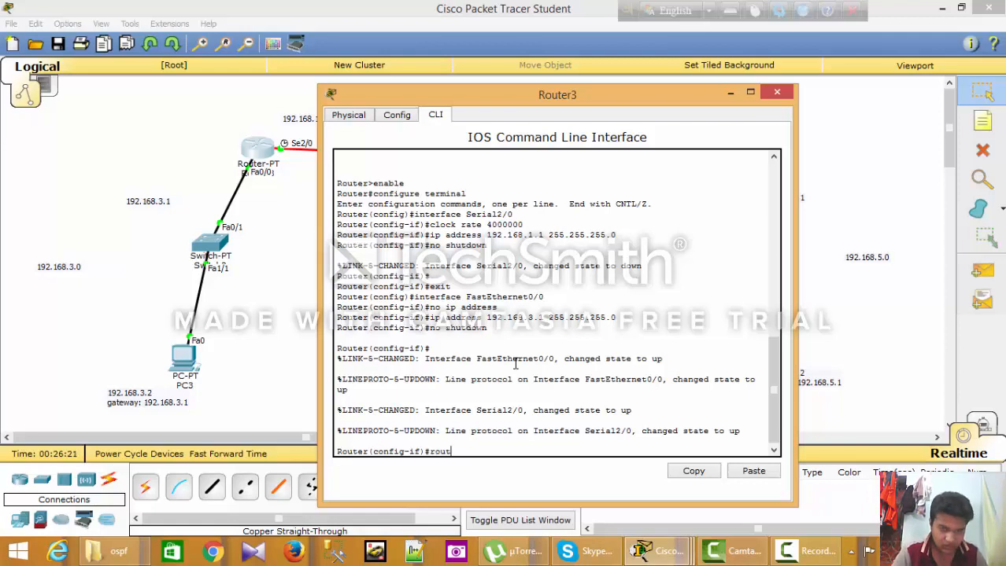
{"action": "type", "text": "er o"}
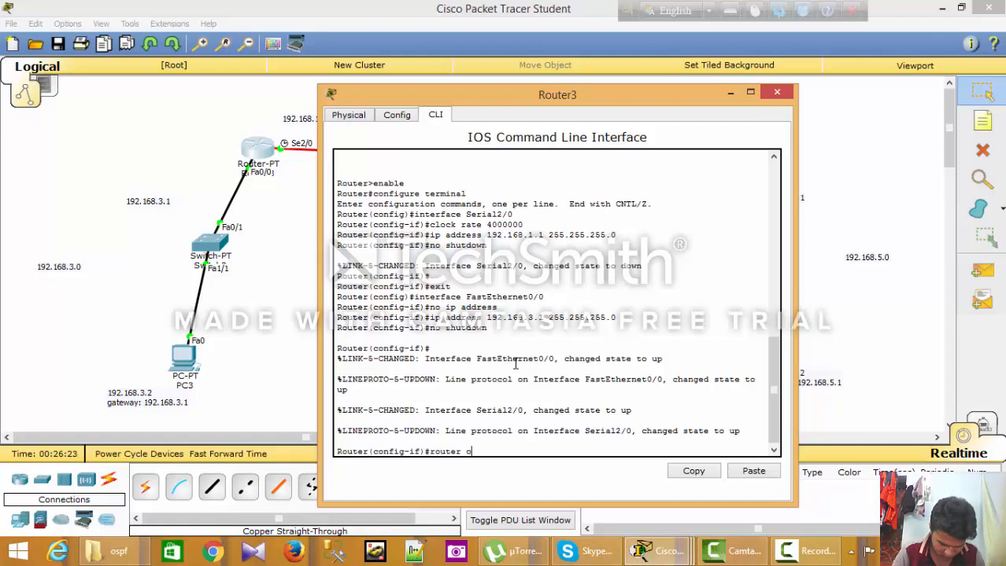
{"action": "type", "text": "spf "}
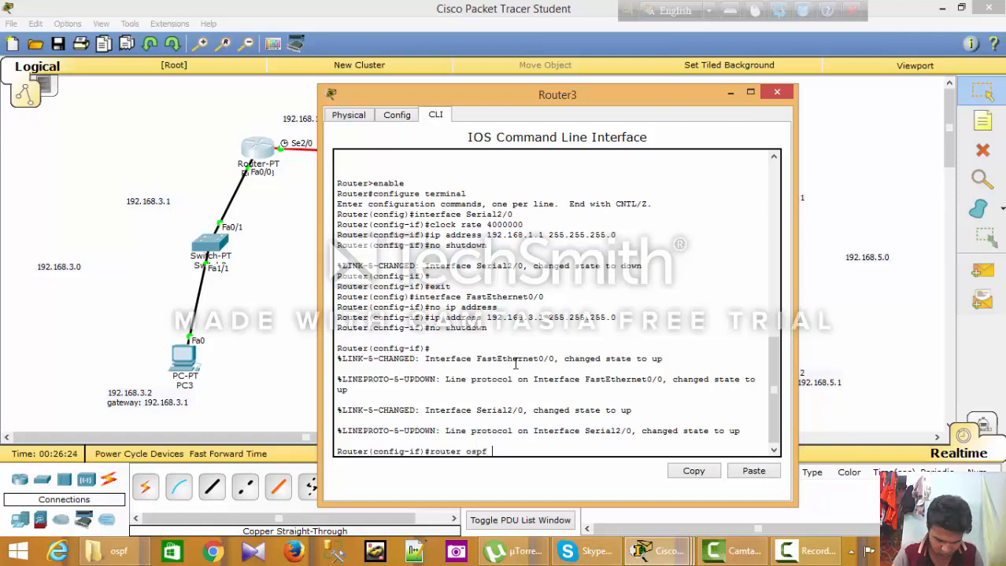
{"action": "type", "text": "10"}
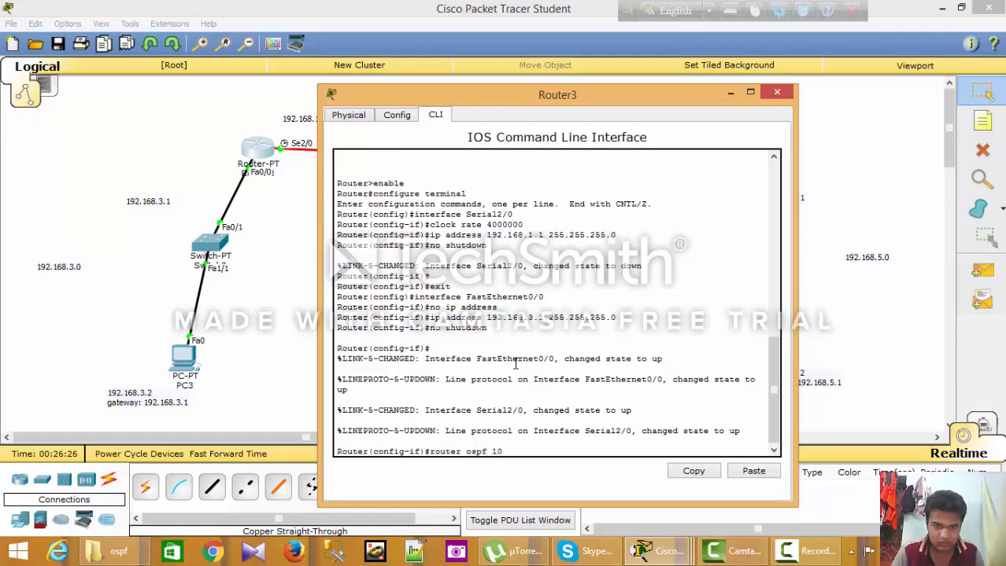
{"action": "key", "text": "Return"}
Add network 192.168.3.0 with wildcard mask 0.0.0.255 in area 0 to Router3's OSPF process.
{"action": "type", "text": "n"}
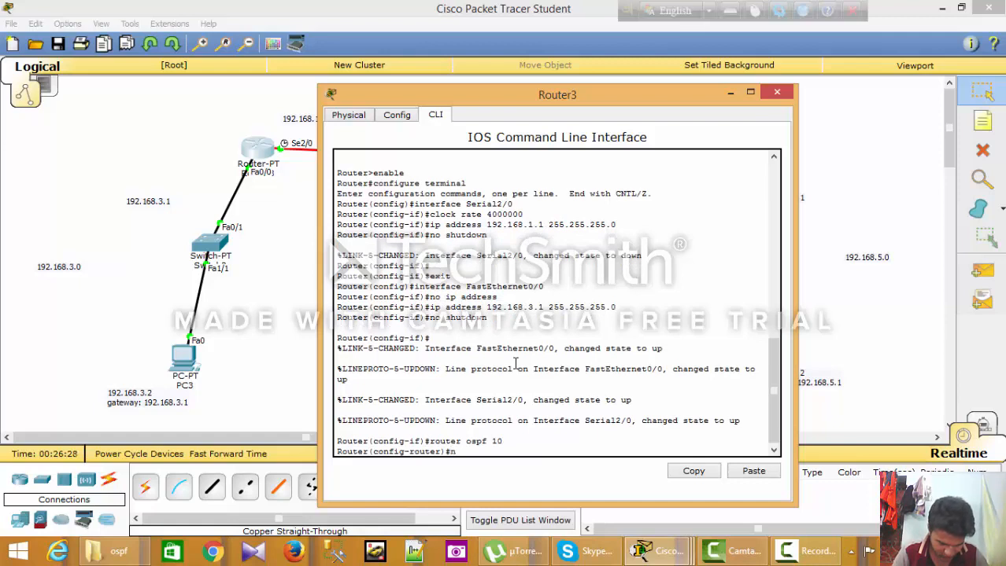
{"action": "type", "text": "etwork"}
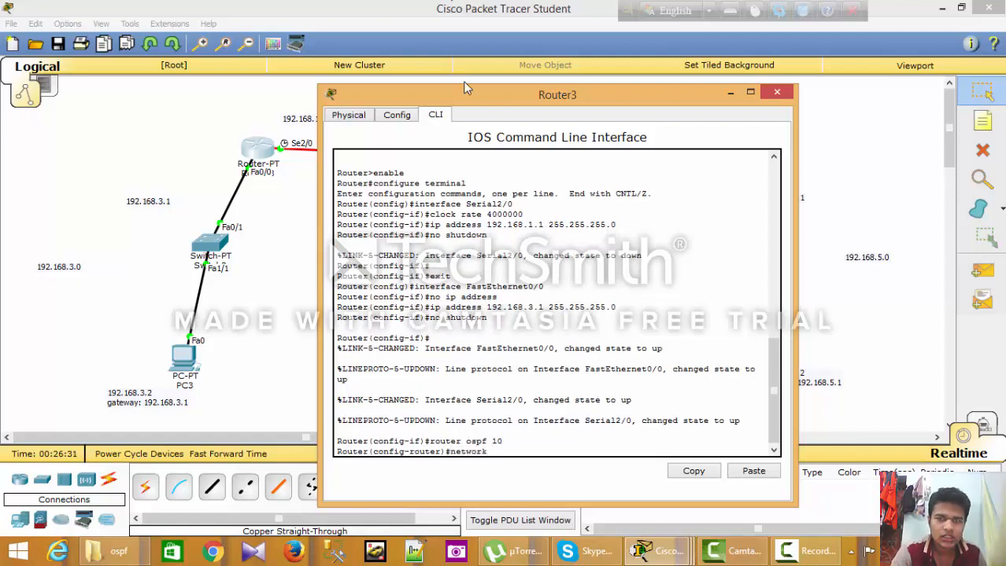
{"action": "left_click_drag", "start_coordinate": [469, 100], "coordinate": [501, 103]}
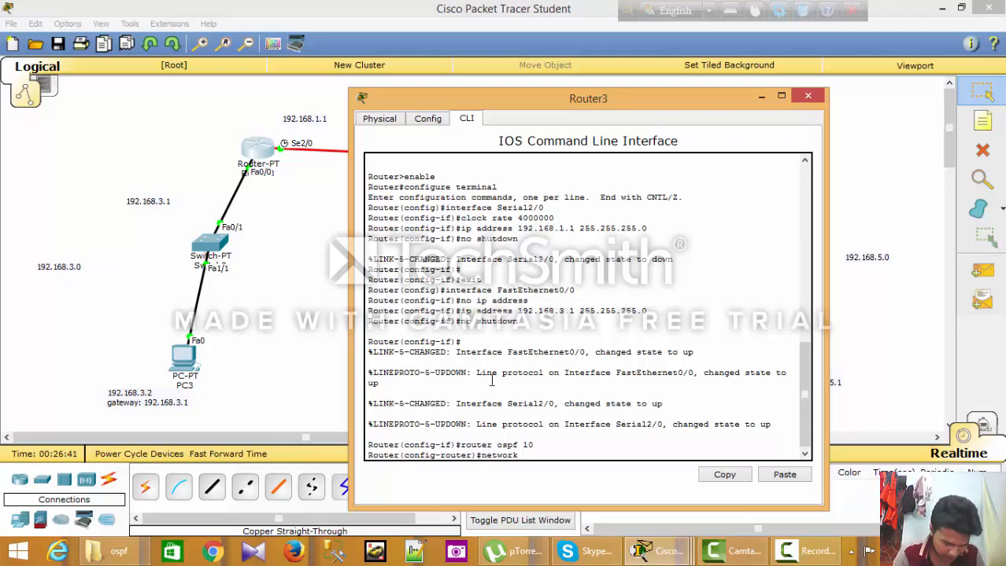
{"action": "type", "text": "192.1"}
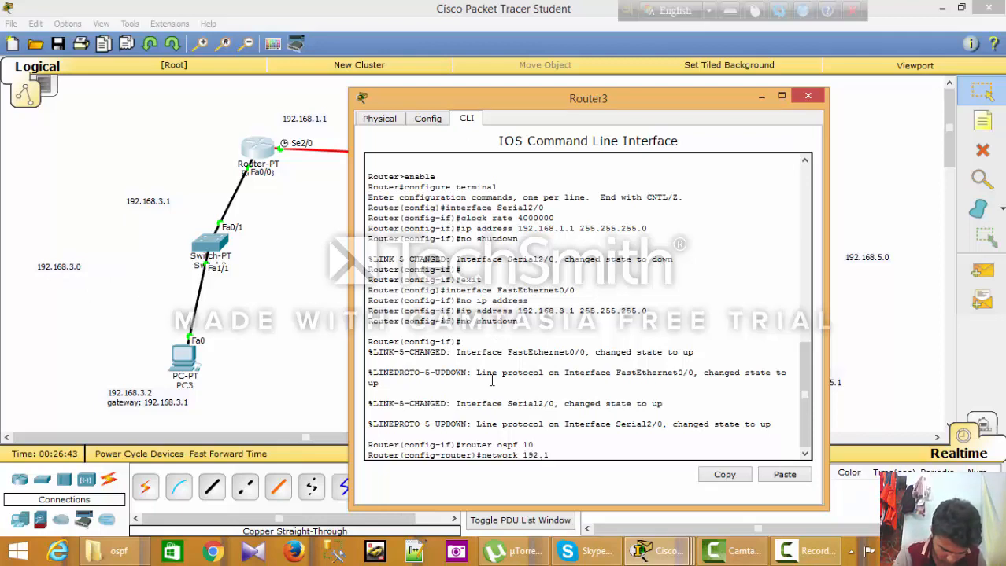
{"action": "type", "text": "68.3."}
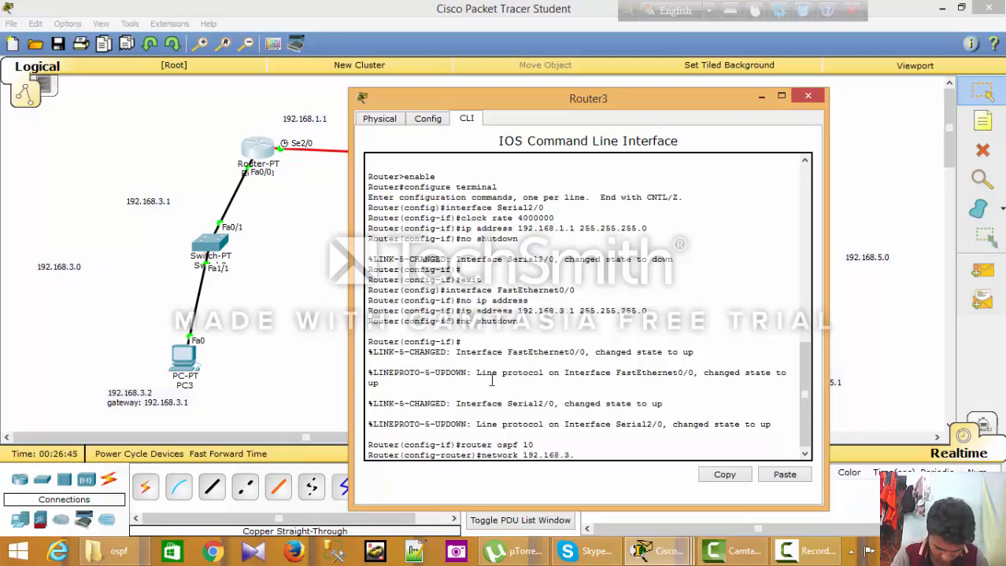
{"action": "type", "text": "0 0.0."}
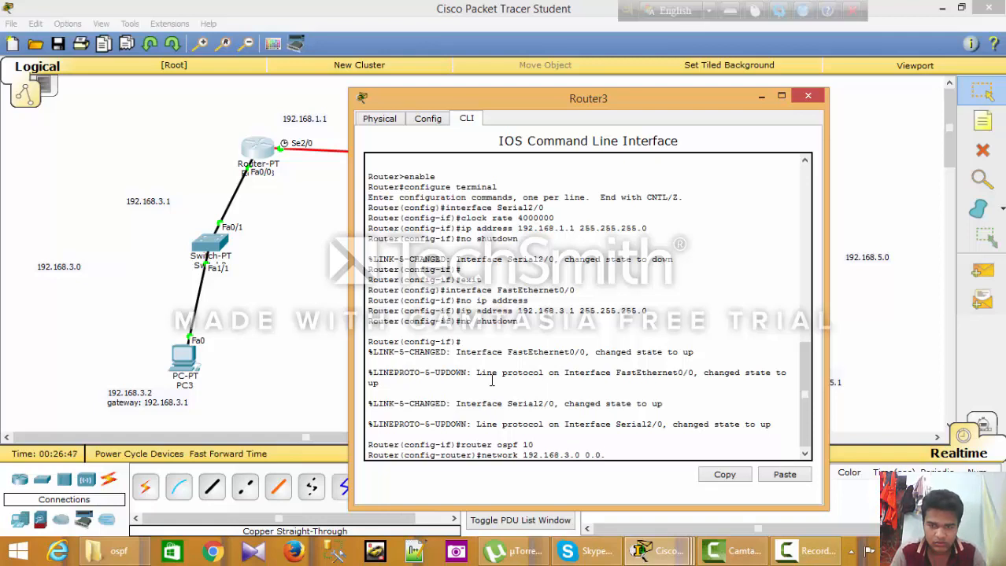
{"action": "type", "text": "0."}
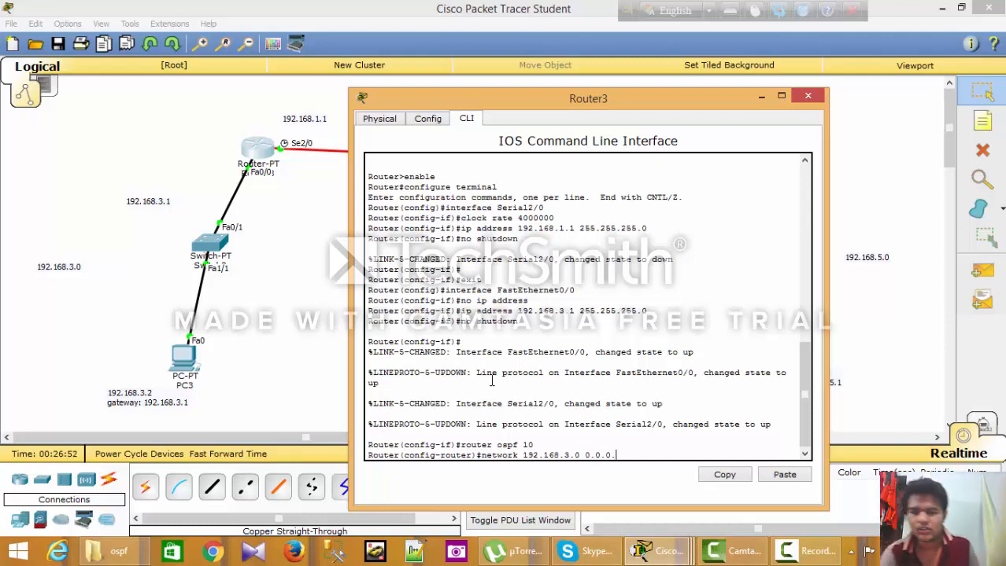
{"action": "type", "text": "255"}
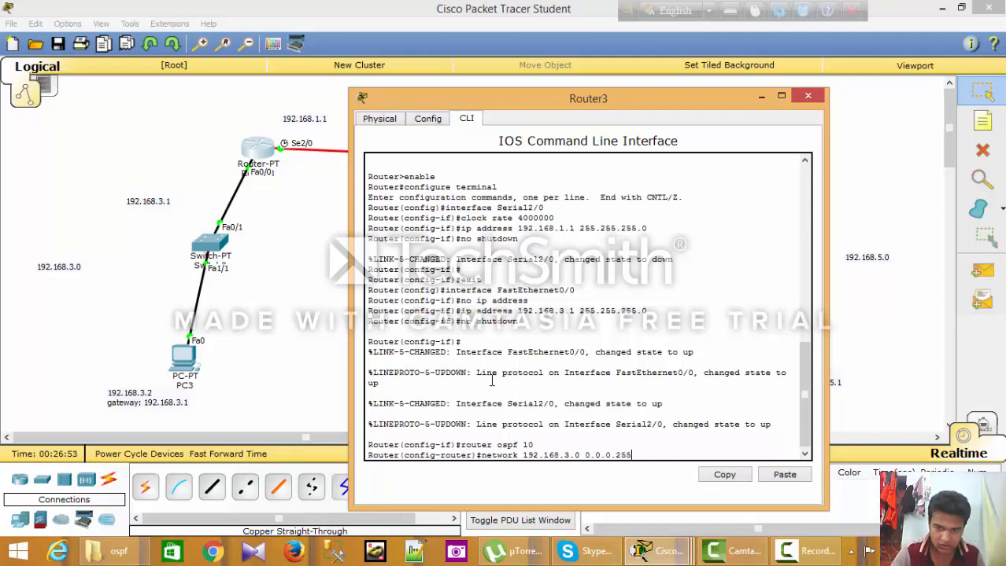
{"action": "type", "text": " area"}
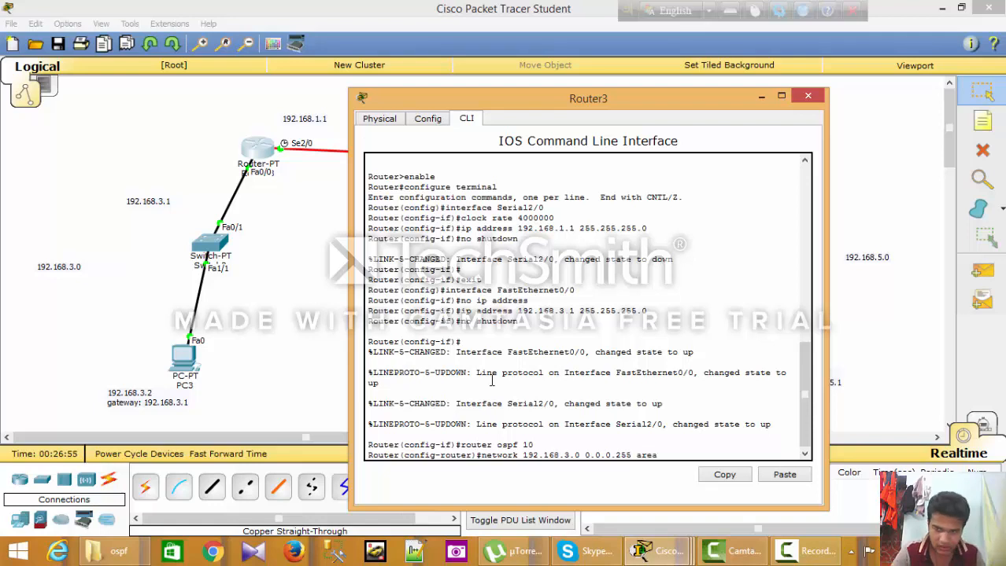
{"action": "type", "text": " 0"}
{"action": "key", "text": "Return"}
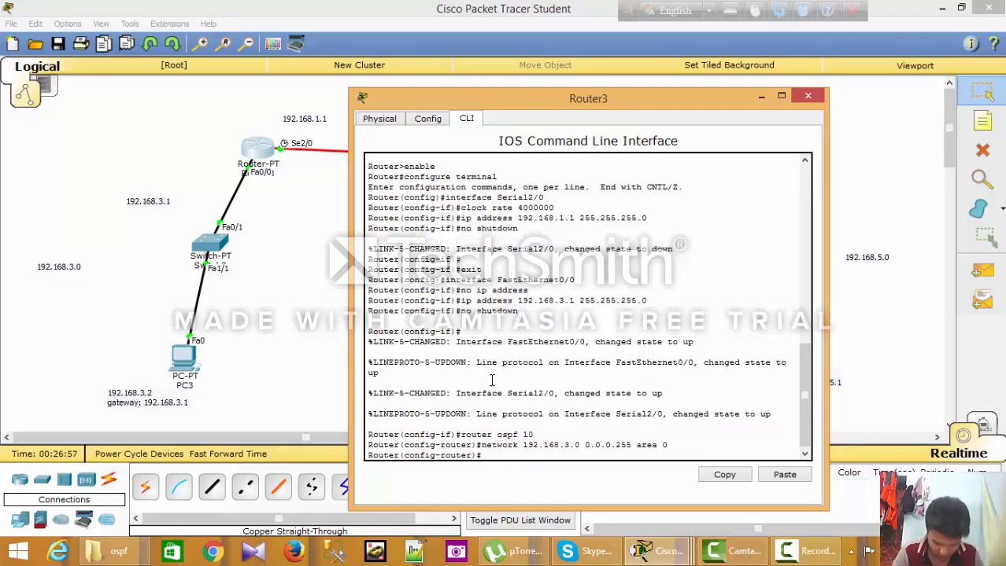
Add network 192.168.1.0 with wildcard mask 0.0.0.255 in area 0 to Router3's OSPF process, and close the router's configuration.
{"action": "type", "text": "netwo"}
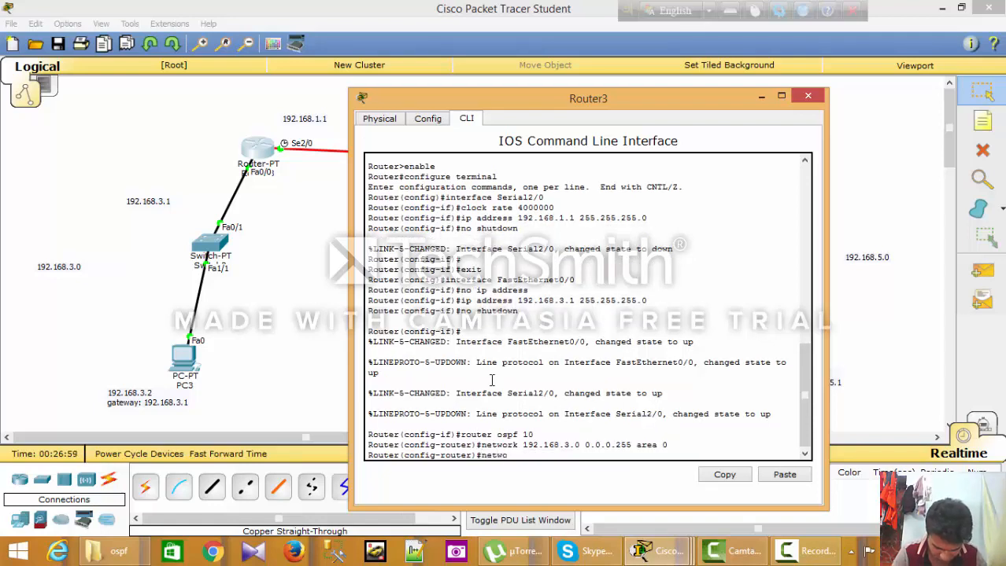
{"action": "type", "text": "rk 19"}
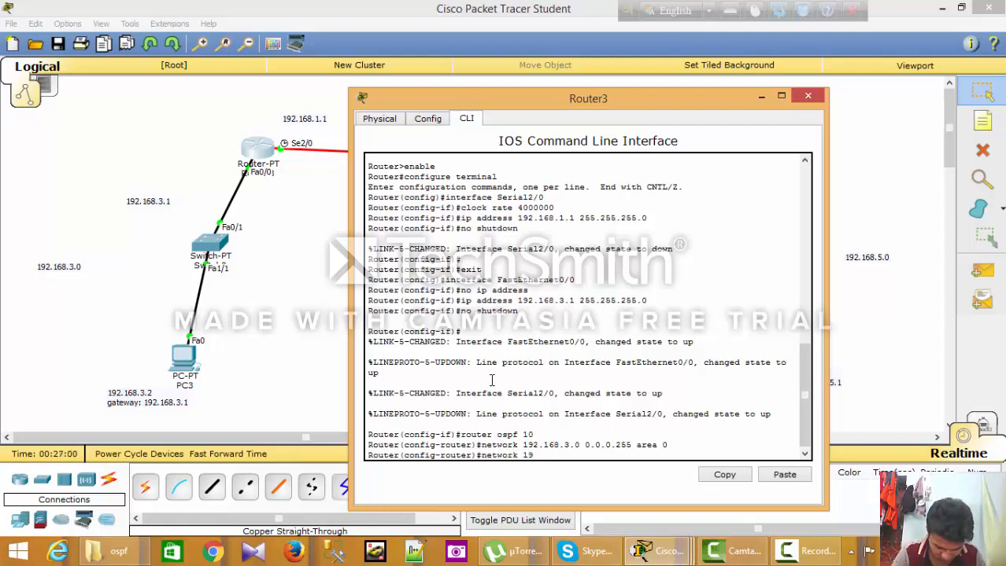
{"action": "type", "text": "2.168"}
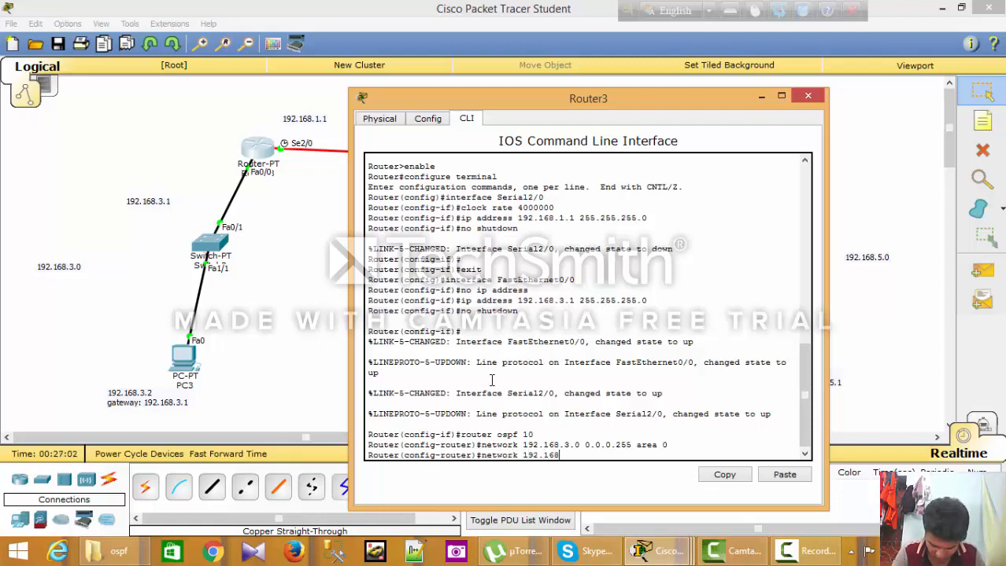
{"action": "type", "text": ".1."}
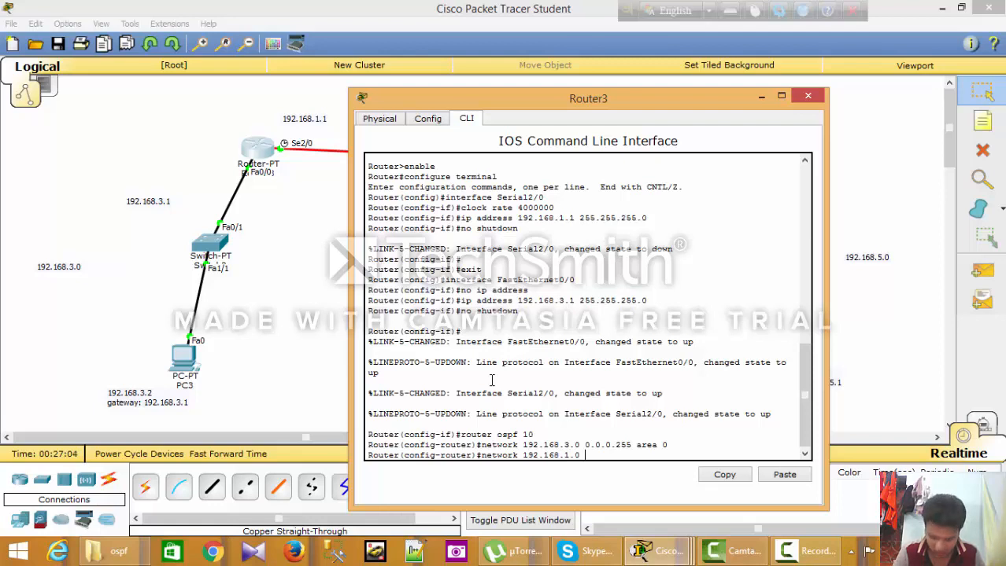
{"action": "type", "text": "0 0.0."}
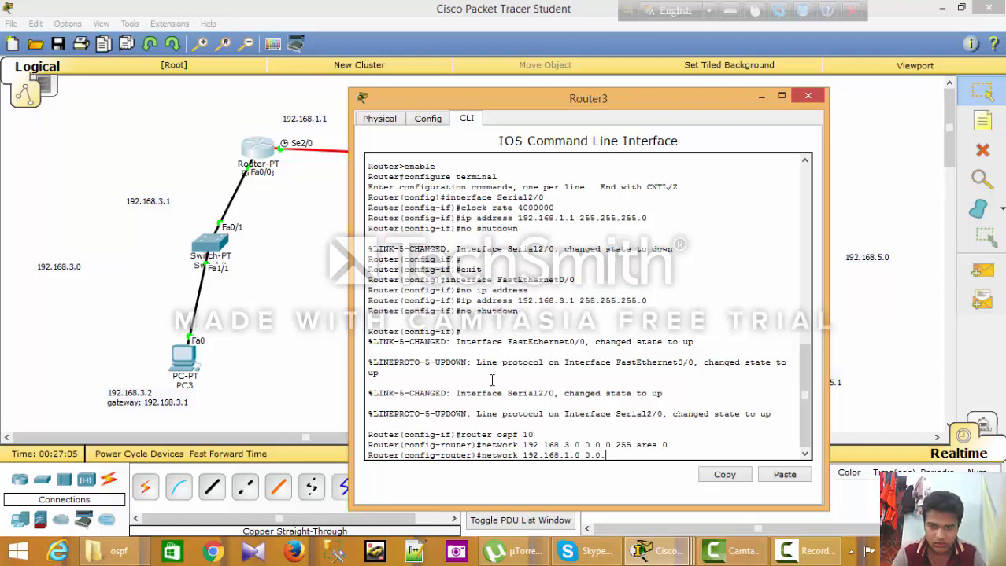
{"action": "type", "text": "0."}
{"action": "type", "text": "25"}
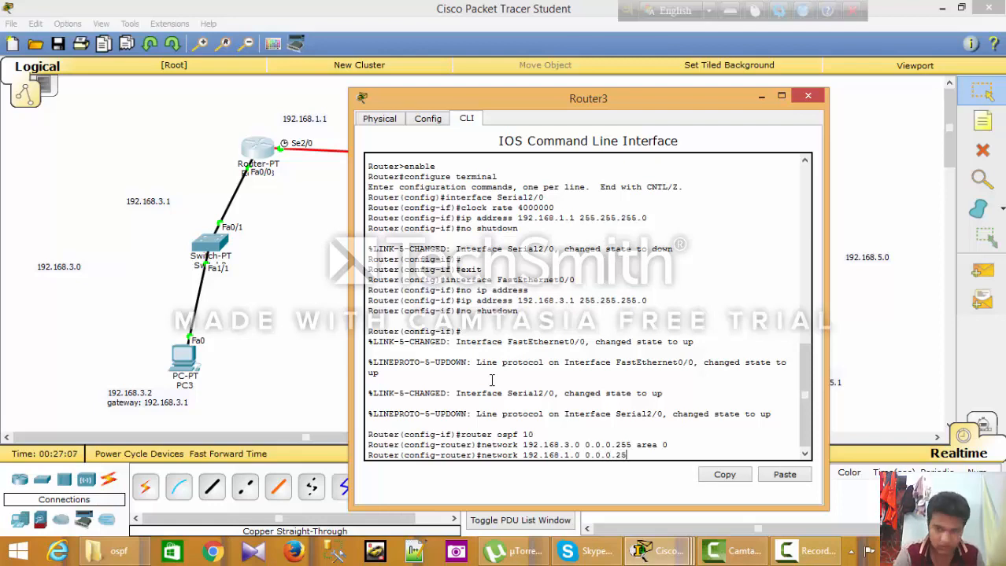
{"action": "type", "text": "5 area 0"}
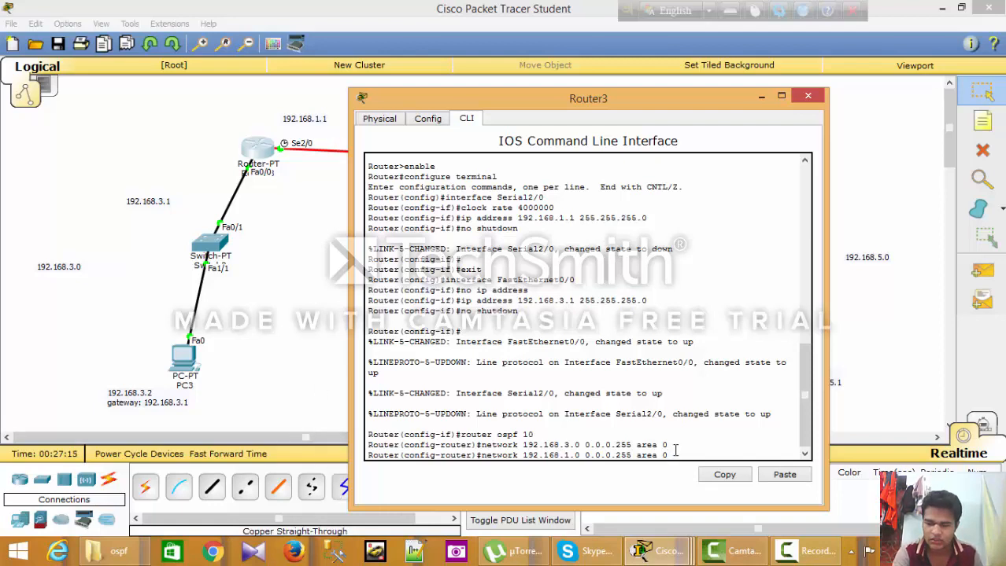
{"action": "key", "text": "Return"}
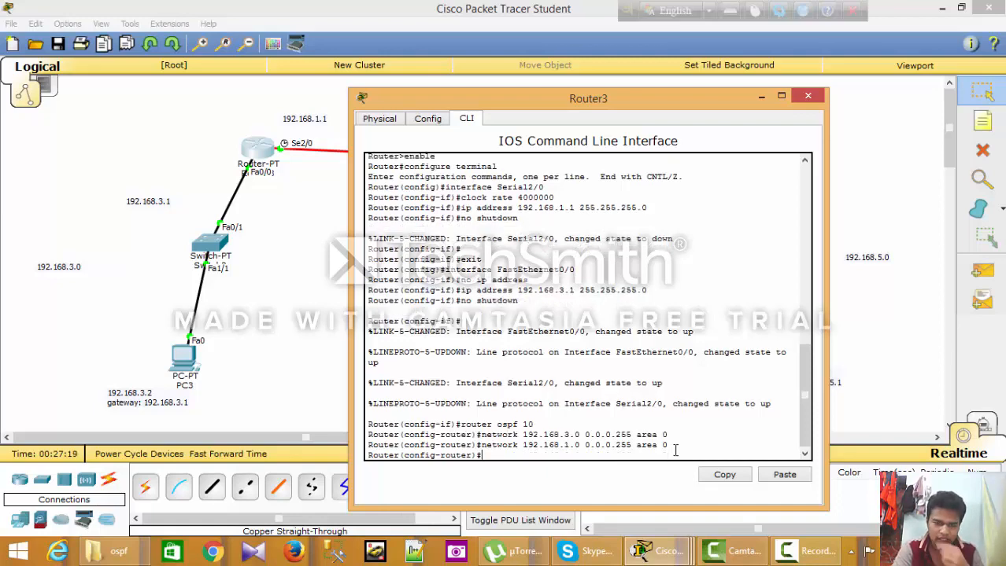
{"action": "left_click", "coordinate": [808, 96]}
Open Router4's command line beside the topology and start OSPF routing with process ID 10.
{"action": "left_click", "coordinate": [483, 149]}
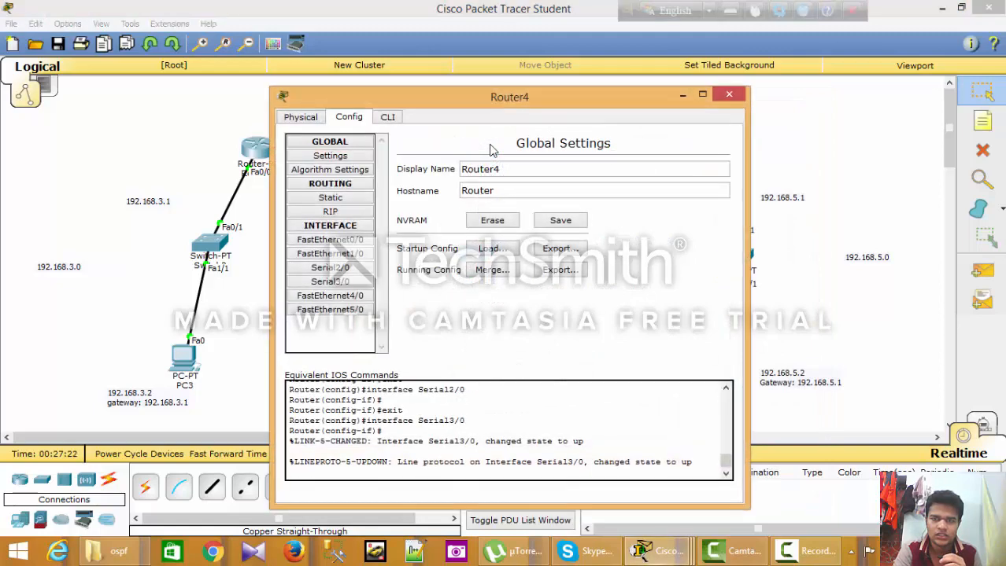
{"action": "left_click_drag", "start_coordinate": [504, 94], "coordinate": [745, 170]}
{"action": "left_click", "coordinate": [617, 195]}
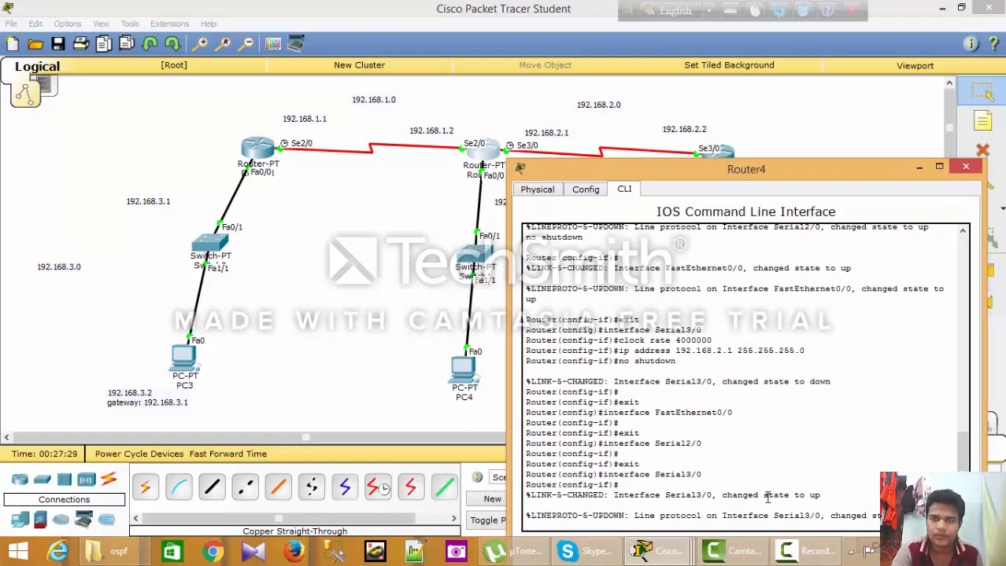
{"action": "left_click_drag", "start_coordinate": [669, 172], "coordinate": [741, 37]}
{"action": "key", "text": "Return"}
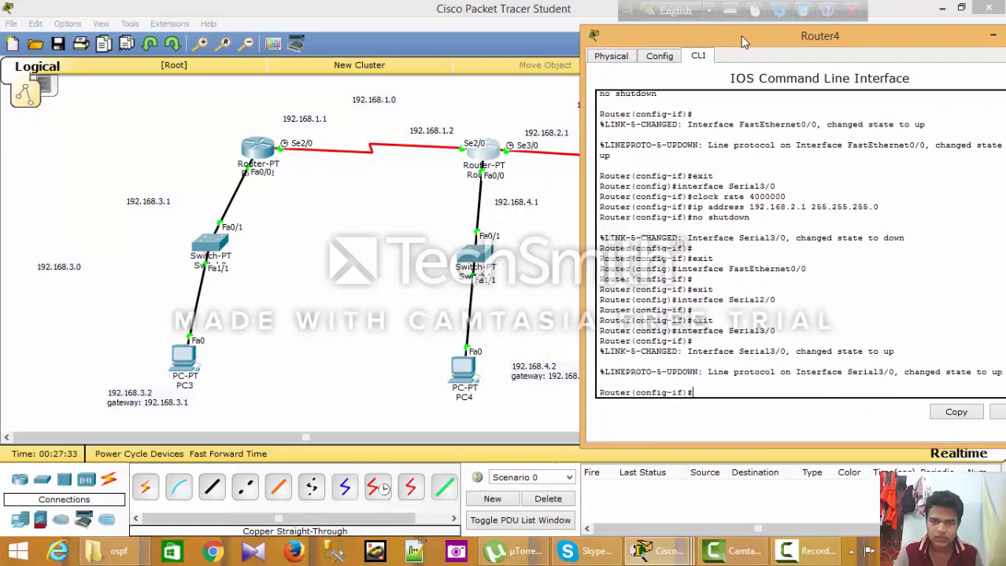
{"action": "type", "text": "route"}
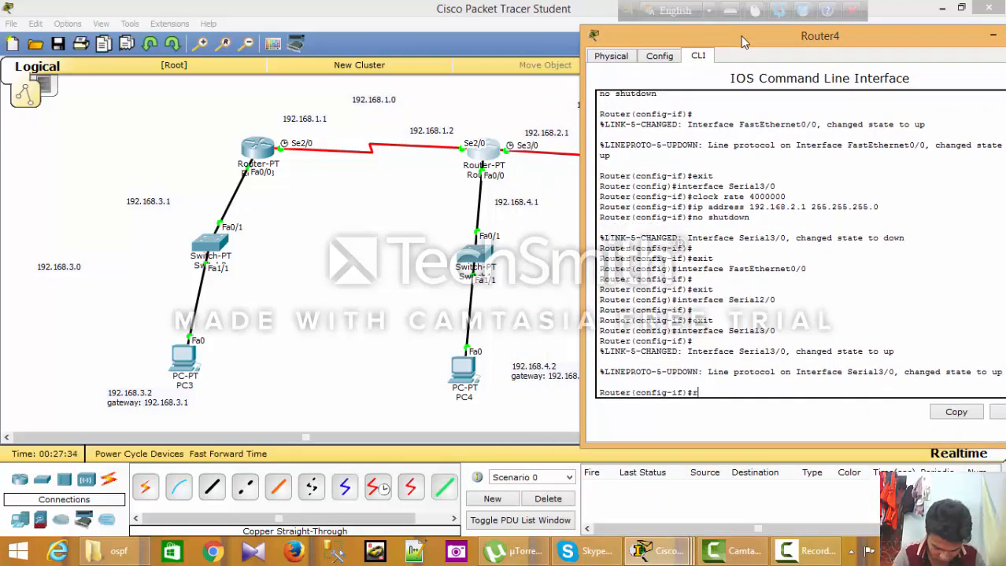
{"action": "type", "text": "r "}
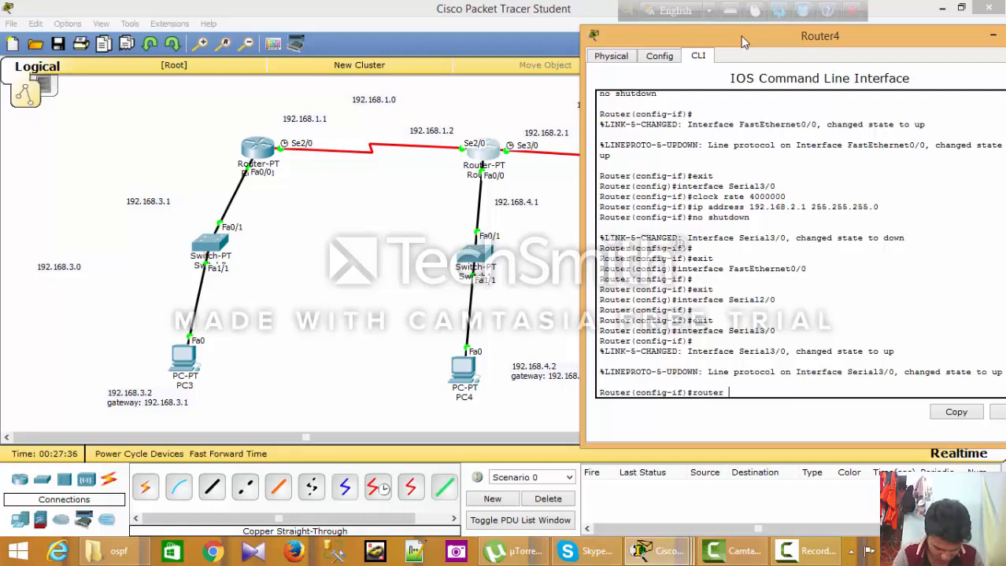
{"action": "type", "text": "ospf"}
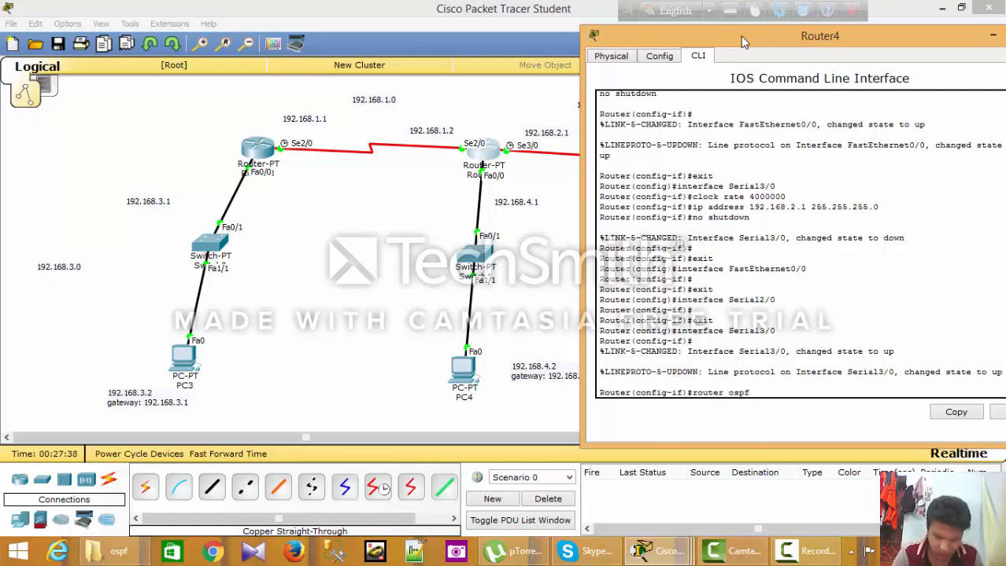
{"action": "type", "text": " 10"}
{"action": "key", "text": "Return"}
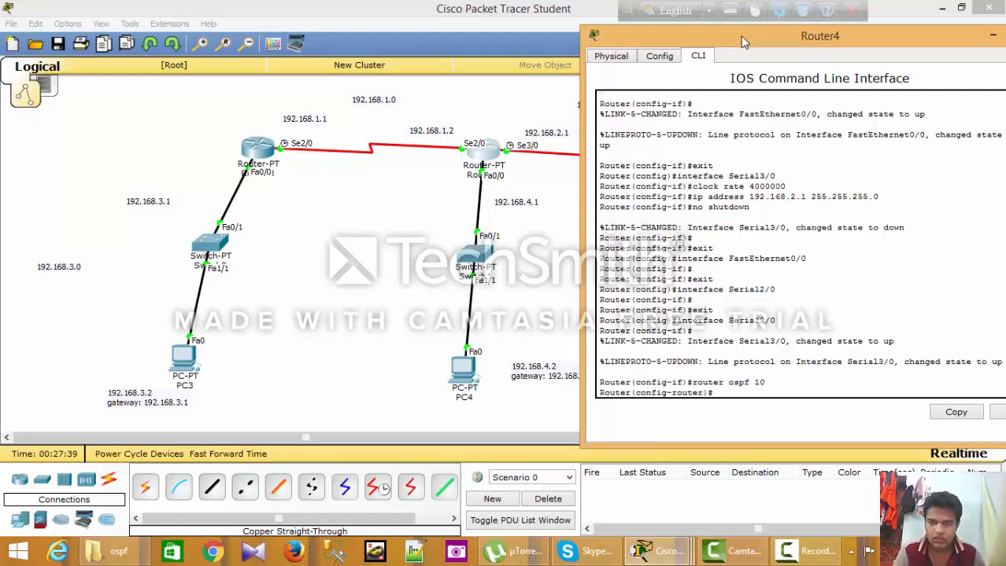
Add network 192.168.1.0 with wildcard mask 0.0.0.255 in area 0 to Router4's OSPF process.
{"action": "type", "text": "netw"}
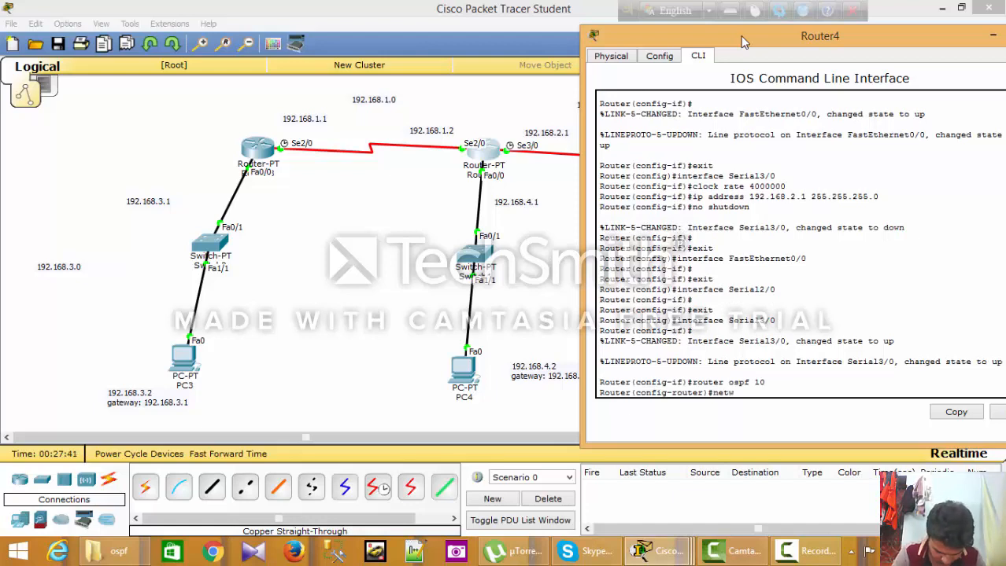
{"action": "type", "text": "ork 1"}
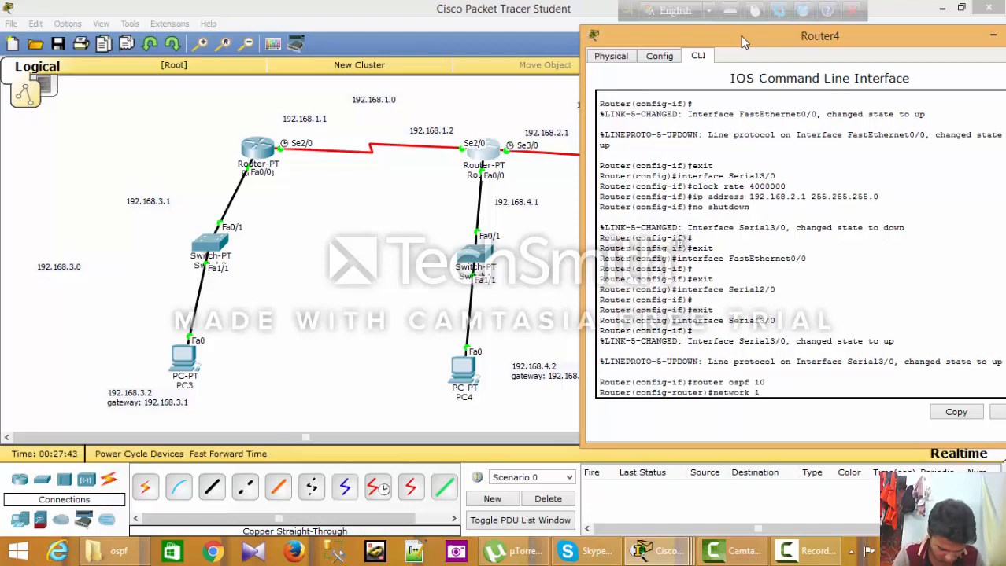
{"action": "type", "text": "92.168"}
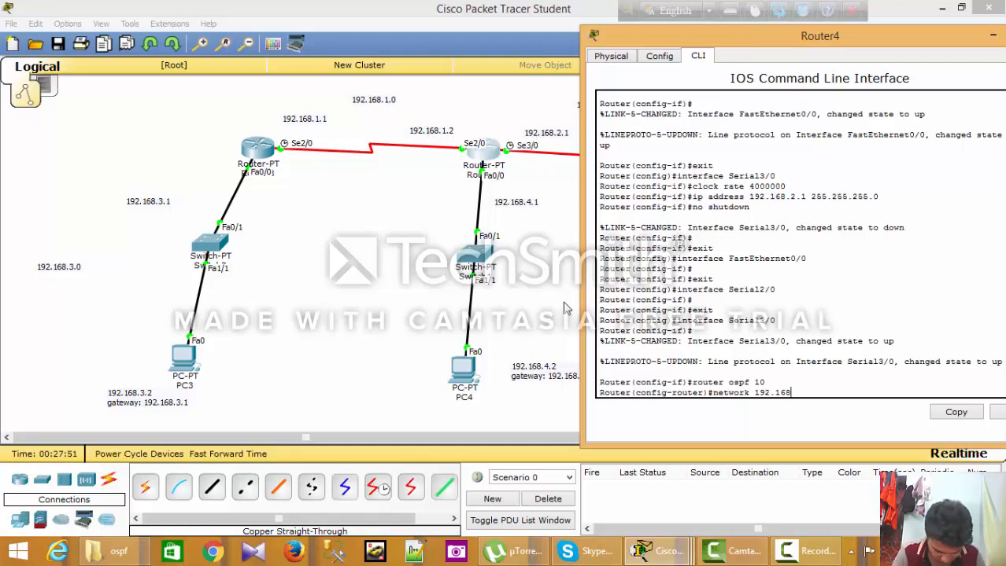
{"action": "type", "text": "1.0"}
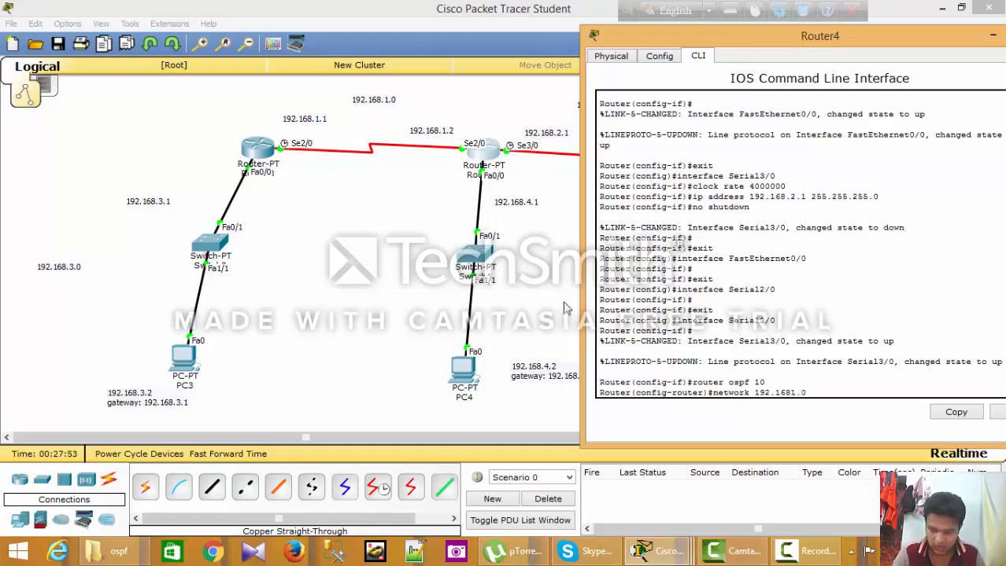
{"action": "key", "text": "BackSpace"}
{"action": "key", "text": "BackSpace"}
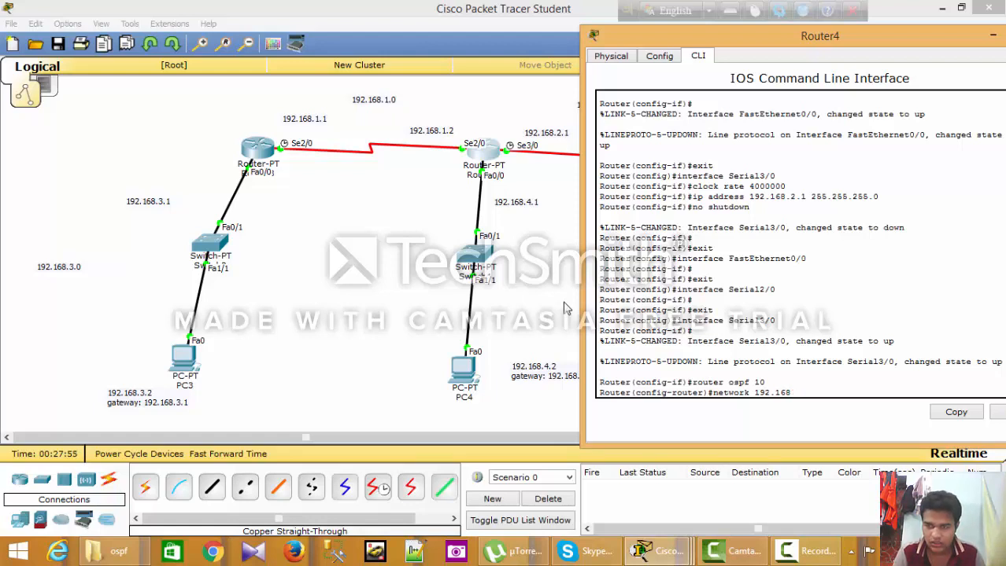
{"action": "type", "text": ".1.0"}
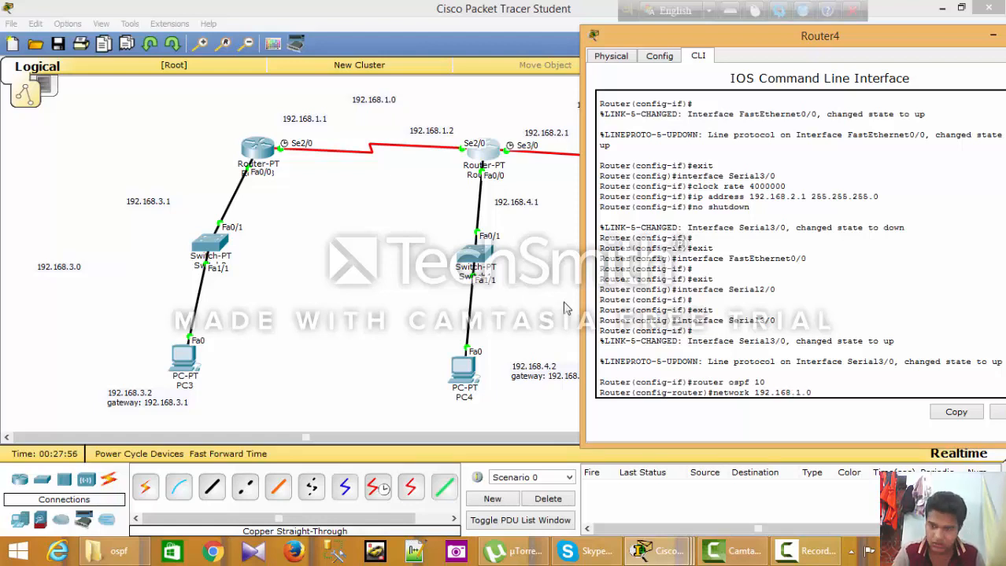
{"action": "type", "text": " 0."}
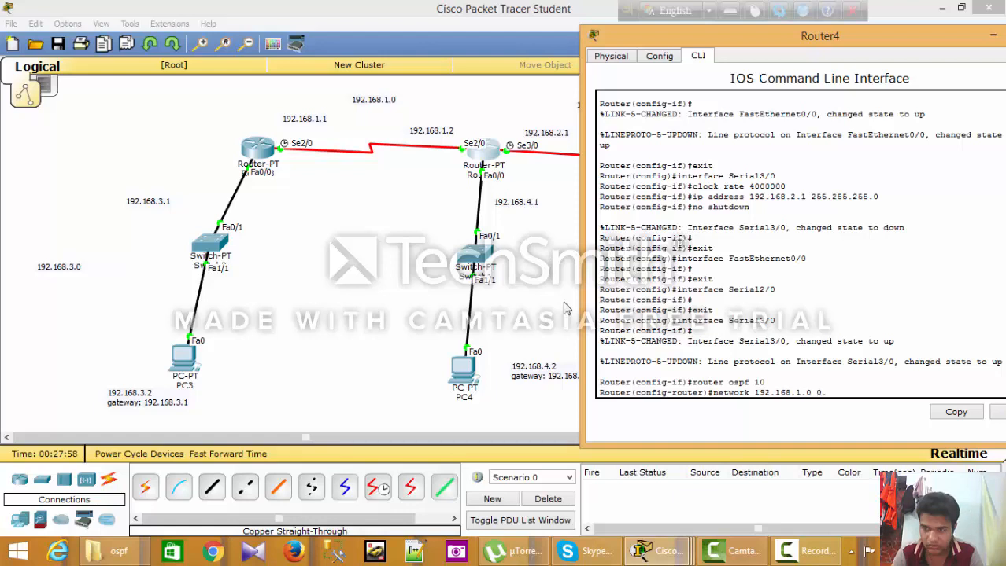
{"action": "type", "text": "0.0.2"}
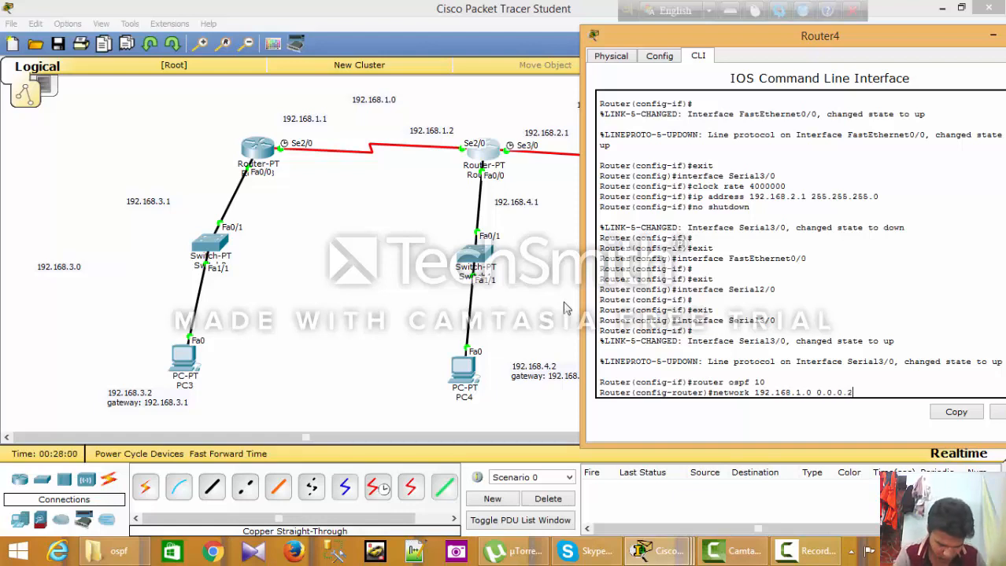
{"action": "type", "text": "55 area 0"}
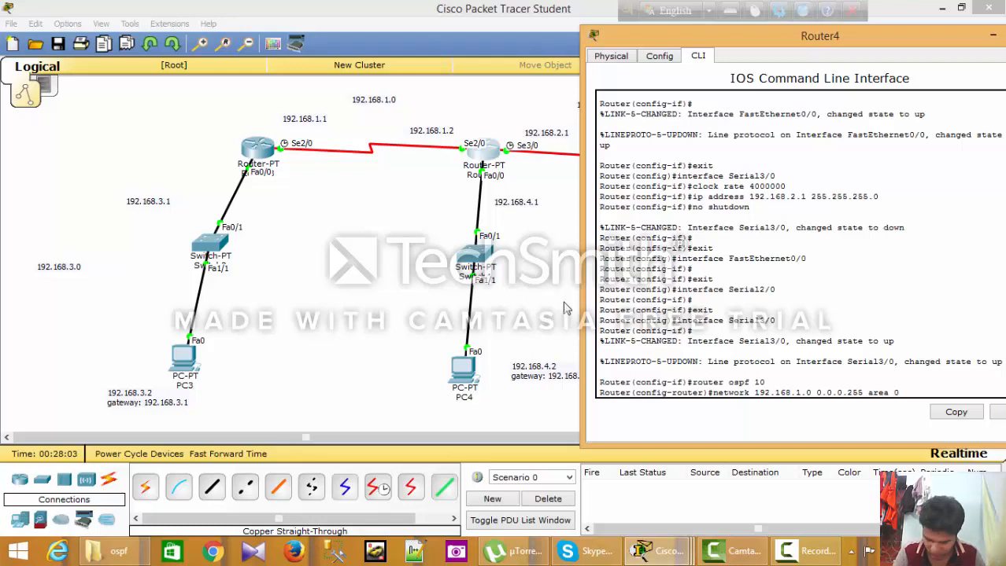
{"action": "key", "text": "Return"}
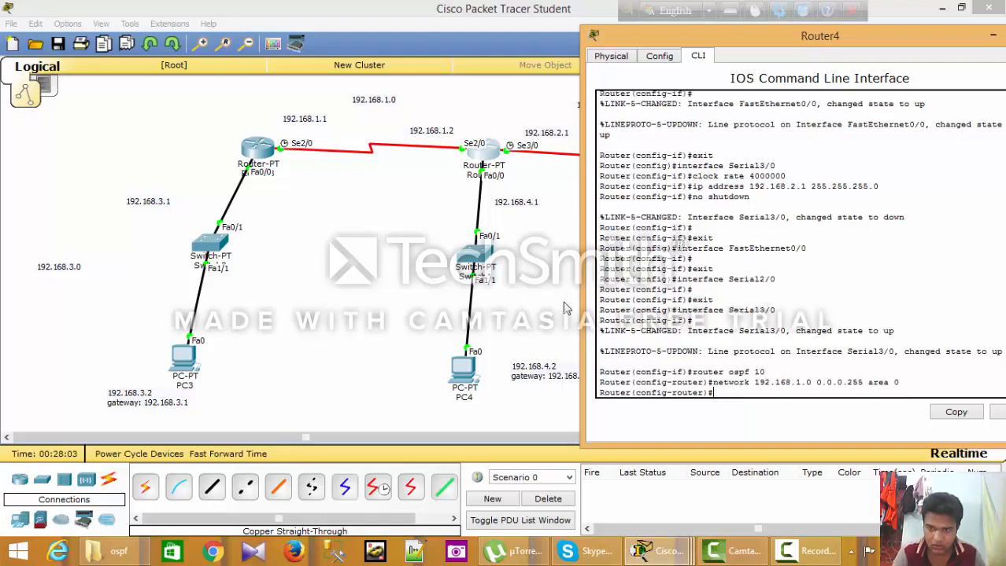
{"action": "type", "text": "netw"}
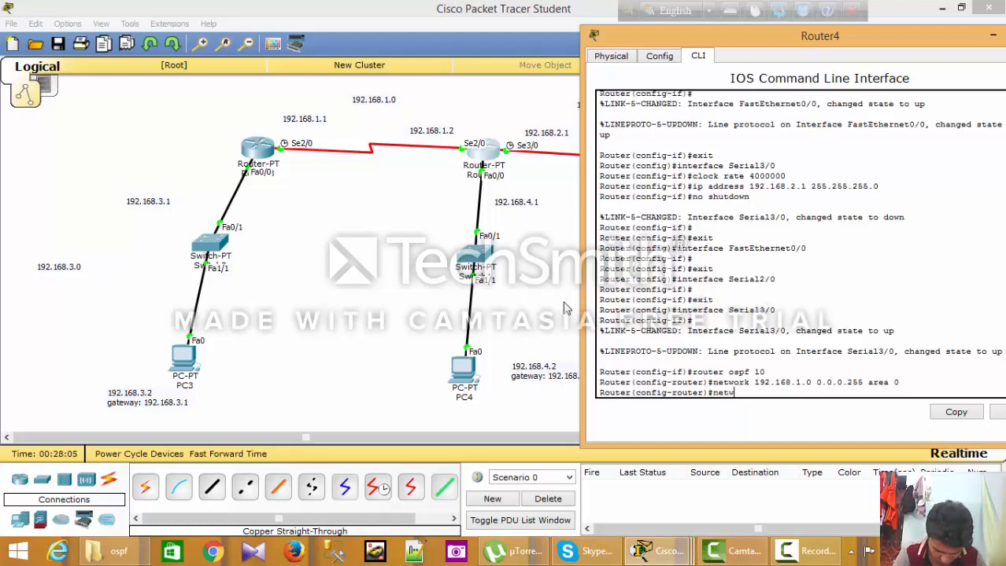
{"action": "type", "text": "ork 1"}
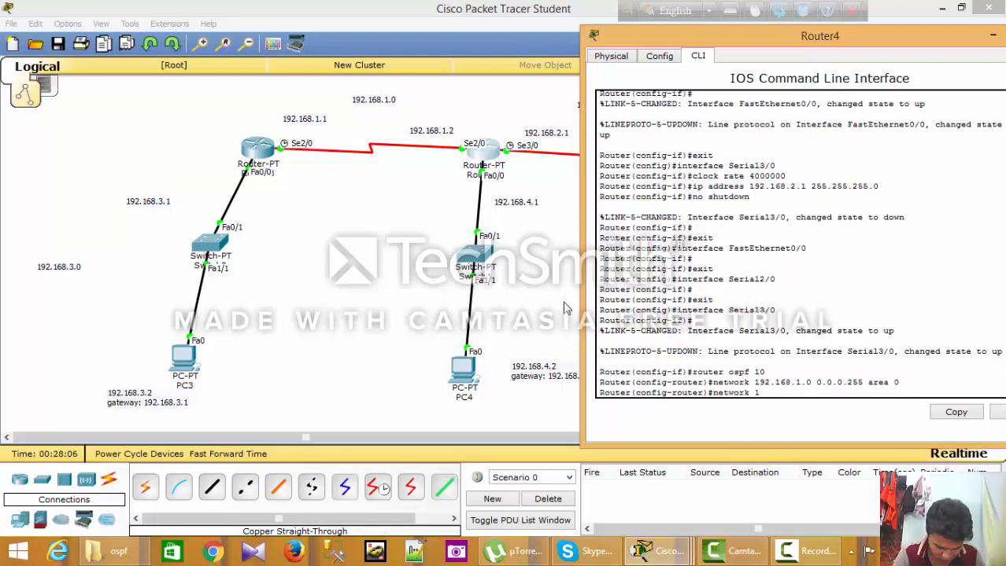
{"action": "type", "text": "92.168"}
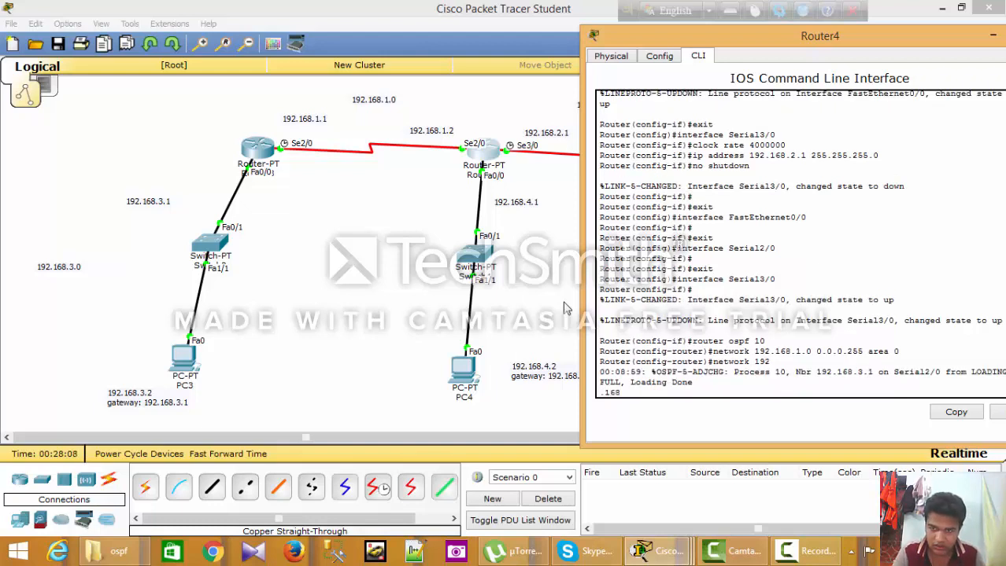
{"action": "key", "text": "BackSpace"}
{"action": "key", "text": "BackSpace"}
{"action": "key", "text": "BackSpace"}
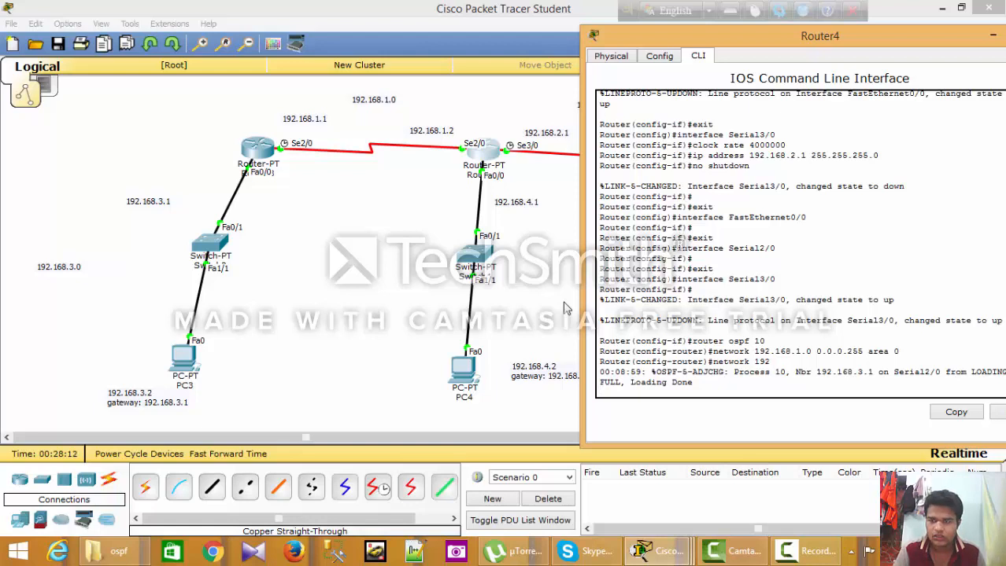
{"action": "key", "text": "Return"}
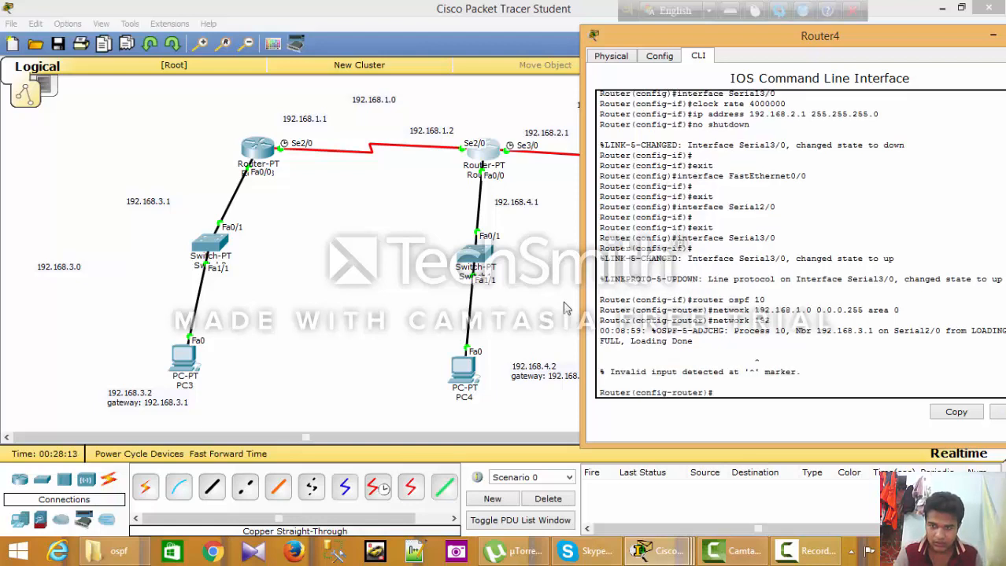
Add network 192.168.4.0 with wildcard mask 0.0.0.255 in area 0 to Router4's OSPF process.
{"action": "type", "text": "net"}
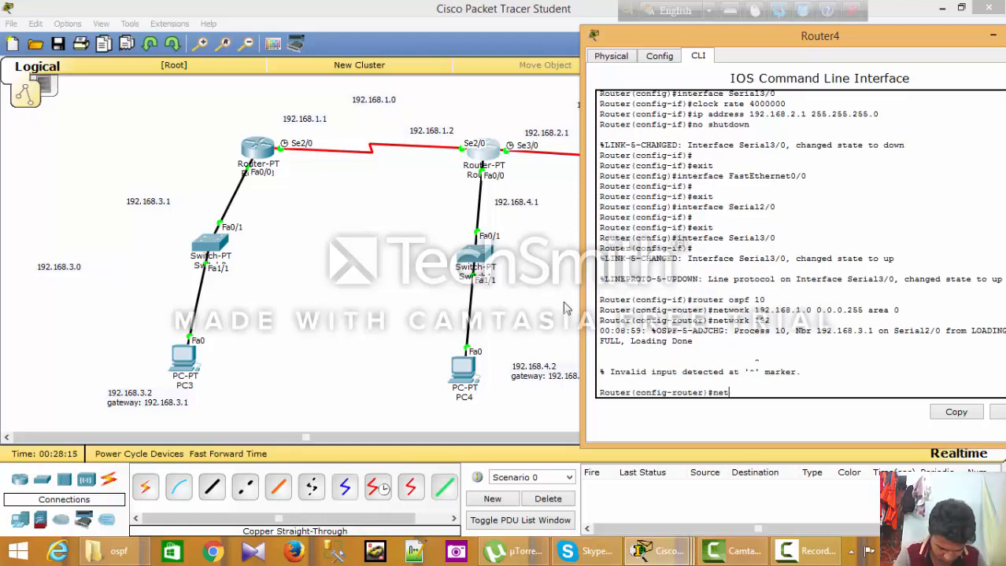
{"action": "type", "text": "work "}
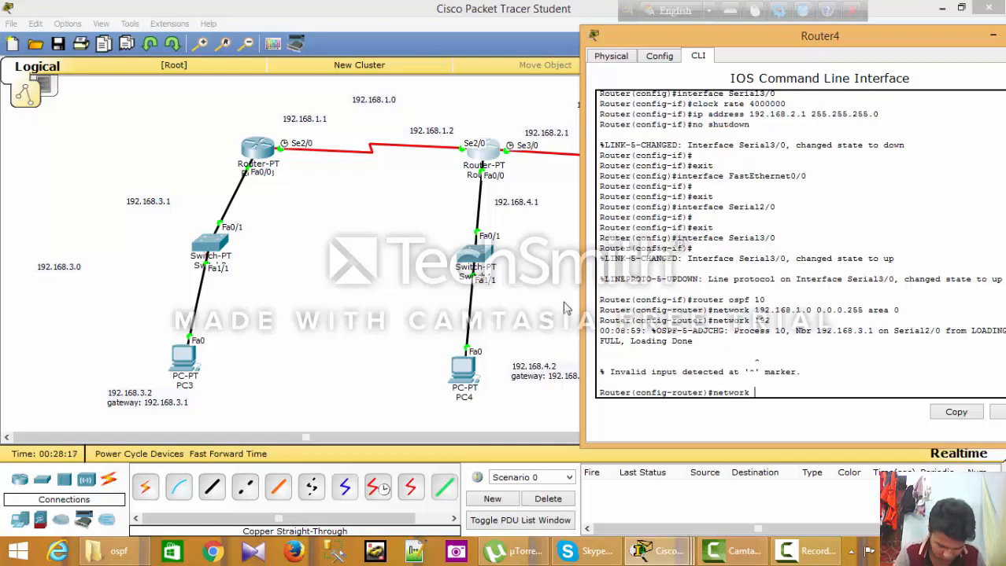
{"action": "type", "text": "192.168"}
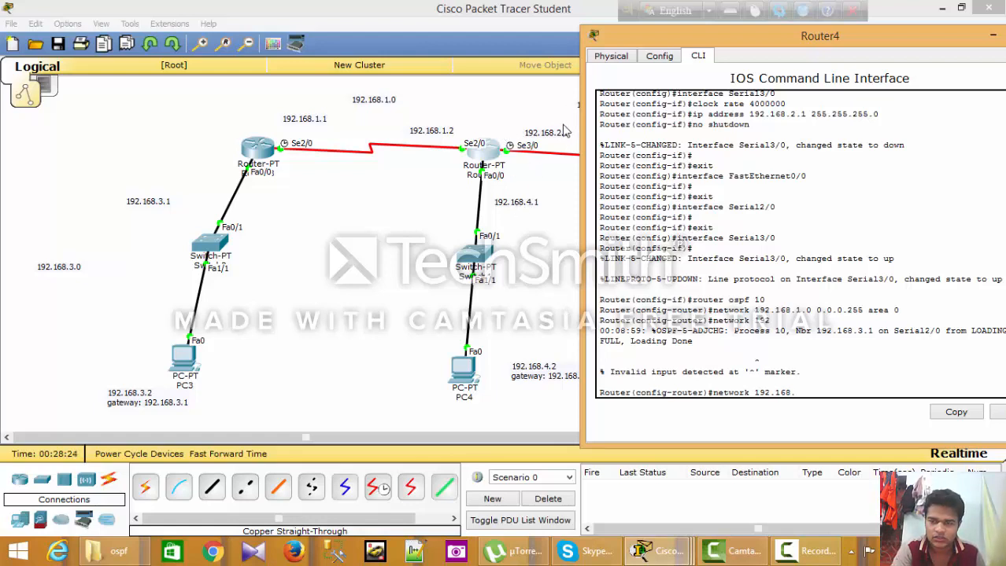
{"action": "type", "text": ".4."}
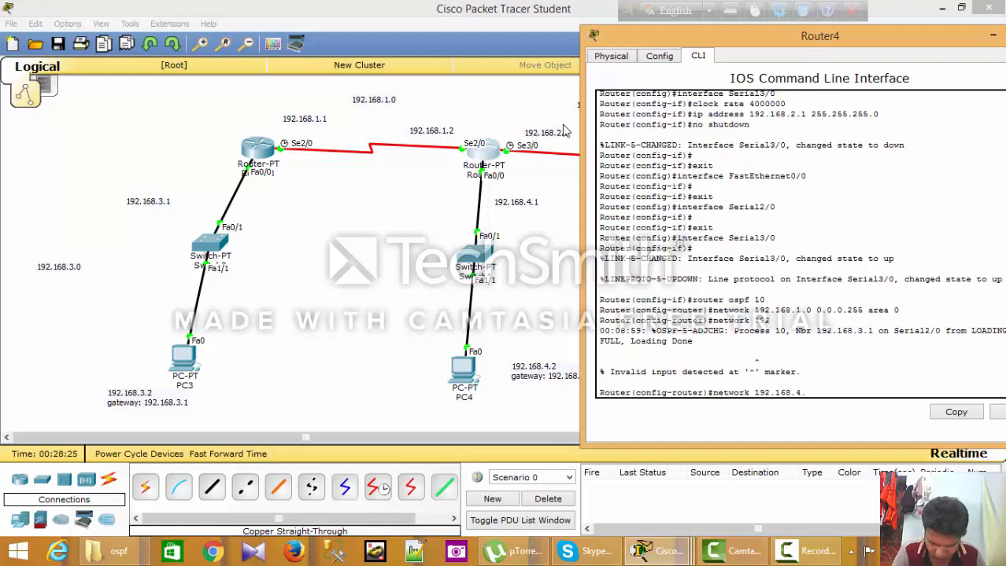
{"action": "type", "text": "0 0.0.0."}
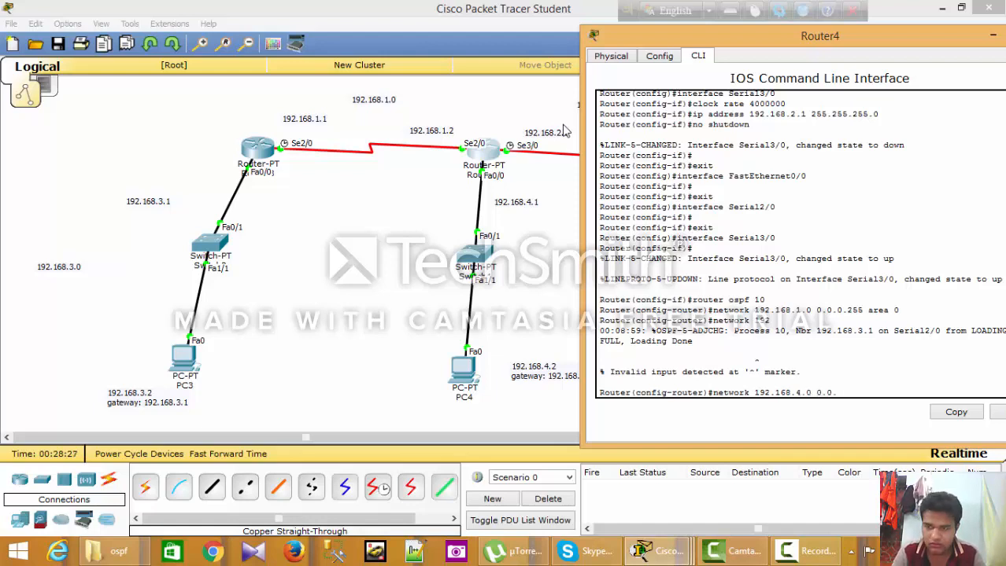
{"action": "type", "text": "255 "}
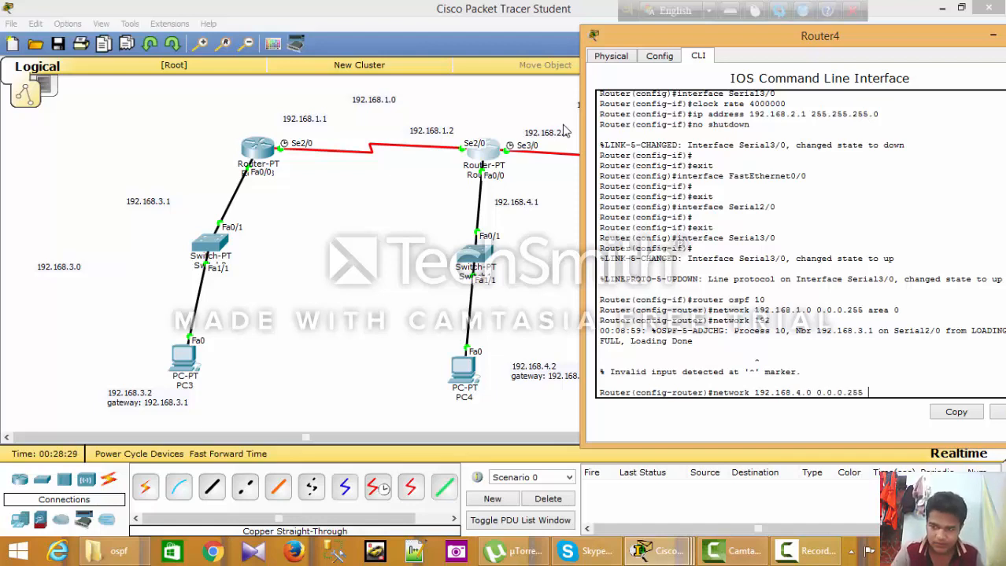
{"action": "type", "text": "area 0"}
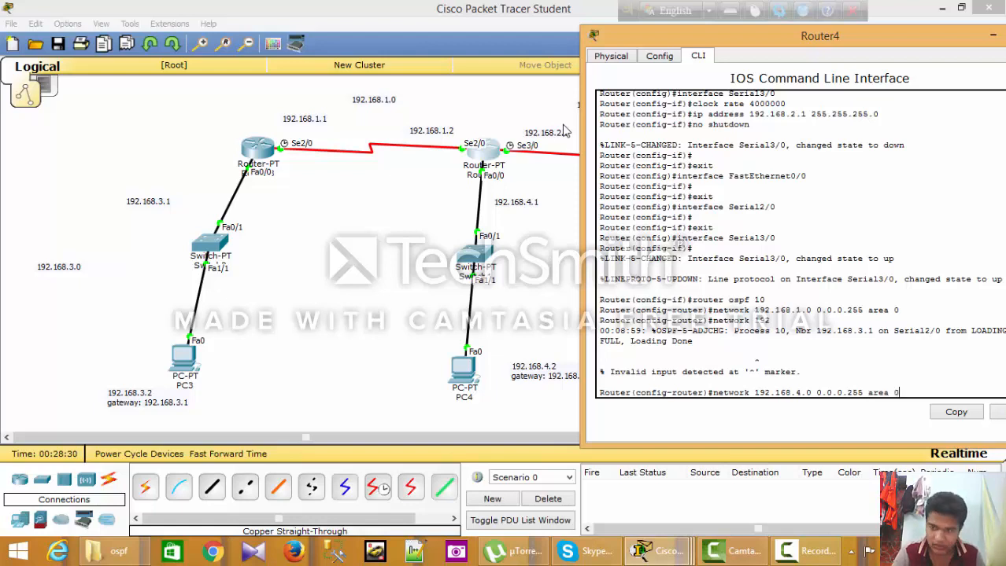
{"action": "key", "text": "Return"}
Add network 192.168.2.0 with wildcard mask 0.0.0.255 in area 0 to Router4's OSPF process, and close the router's configuration.
{"action": "type", "text": "n"}
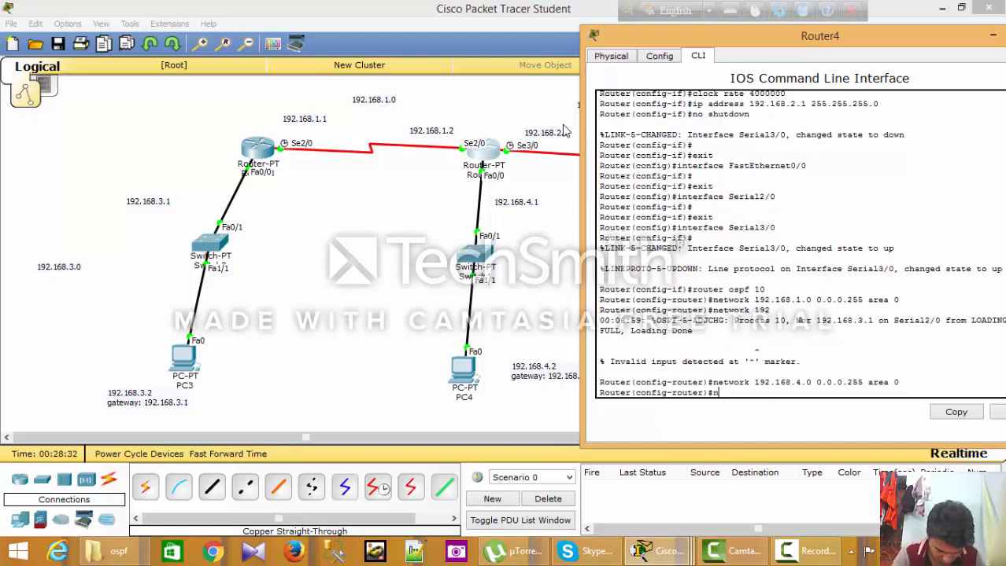
{"action": "type", "text": "etwork "}
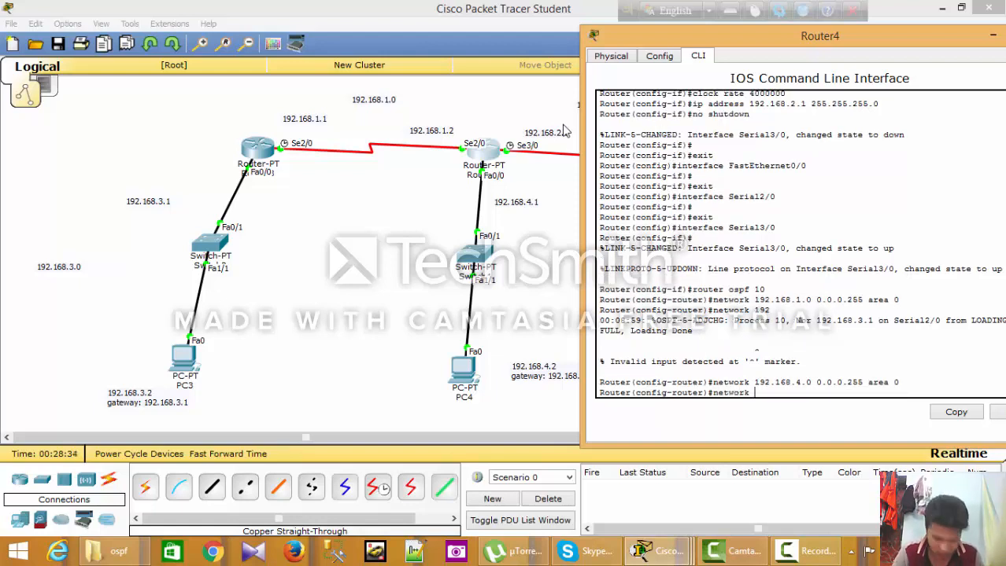
{"action": "type", "text": "192,"}
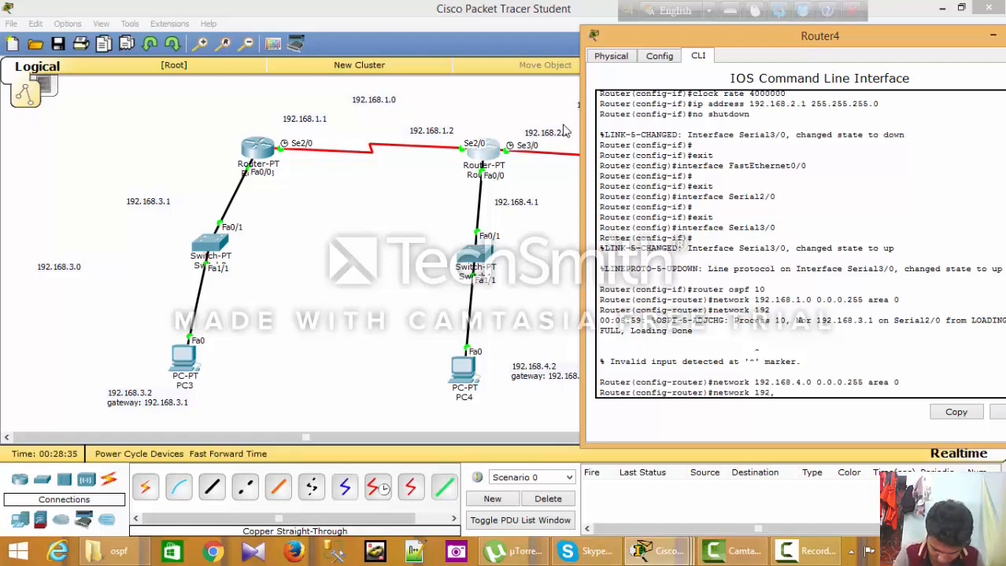
{"action": "key", "text": "BackSpace"}
{"action": "type", "text": ".168"}
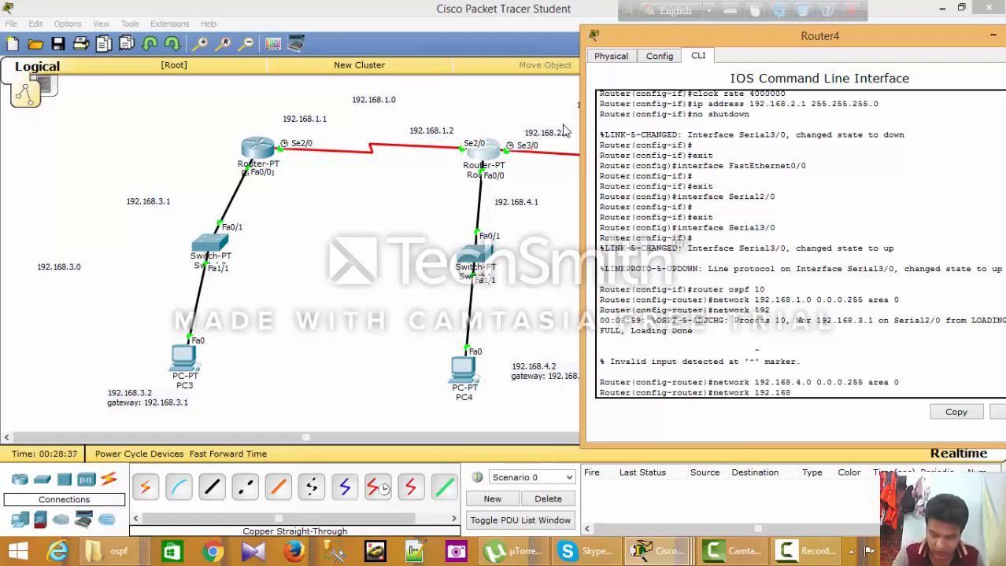
{"action": "type", "text": ".2."}
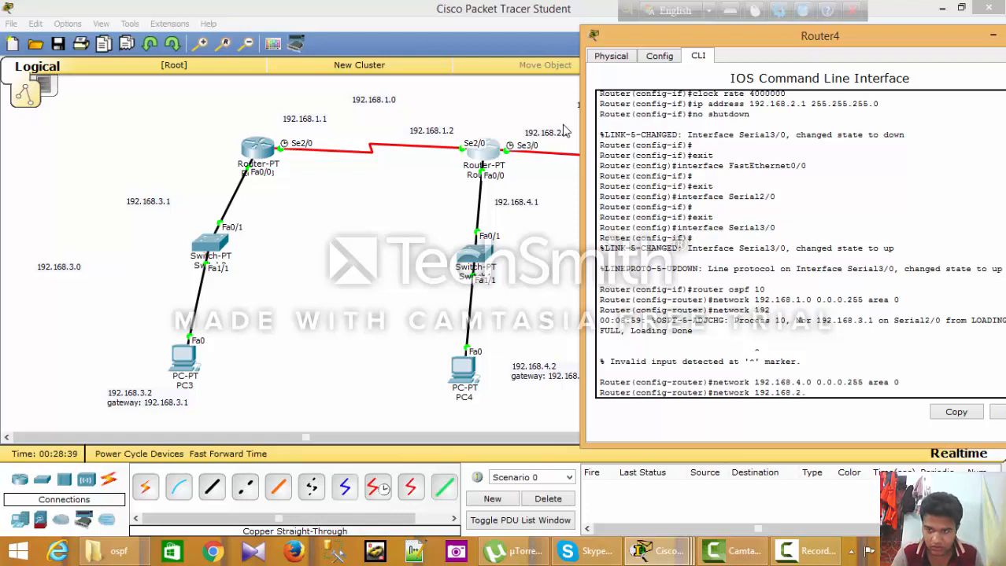
{"action": "type", "text": "0 0.0.0."}
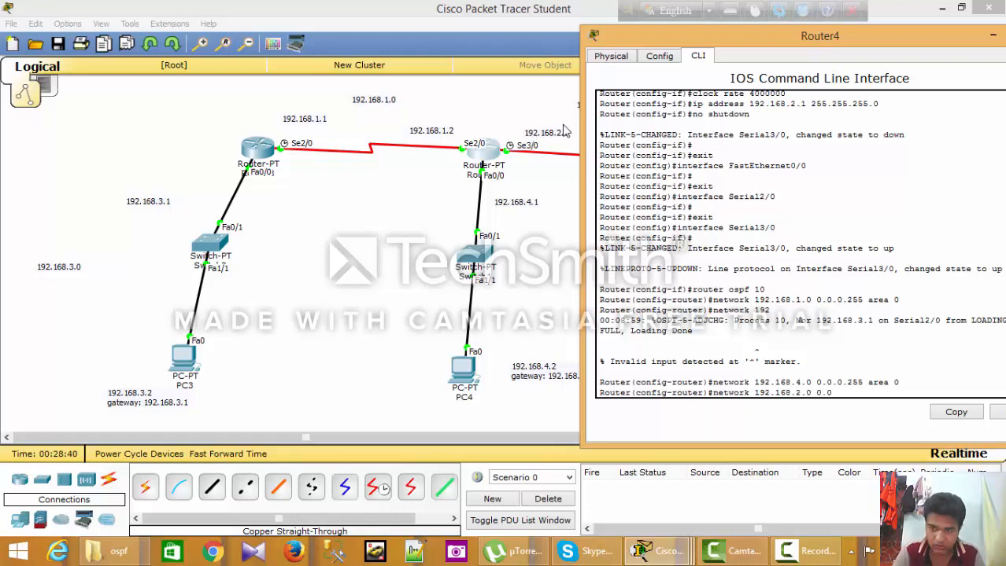
{"action": "type", "text": "25"}
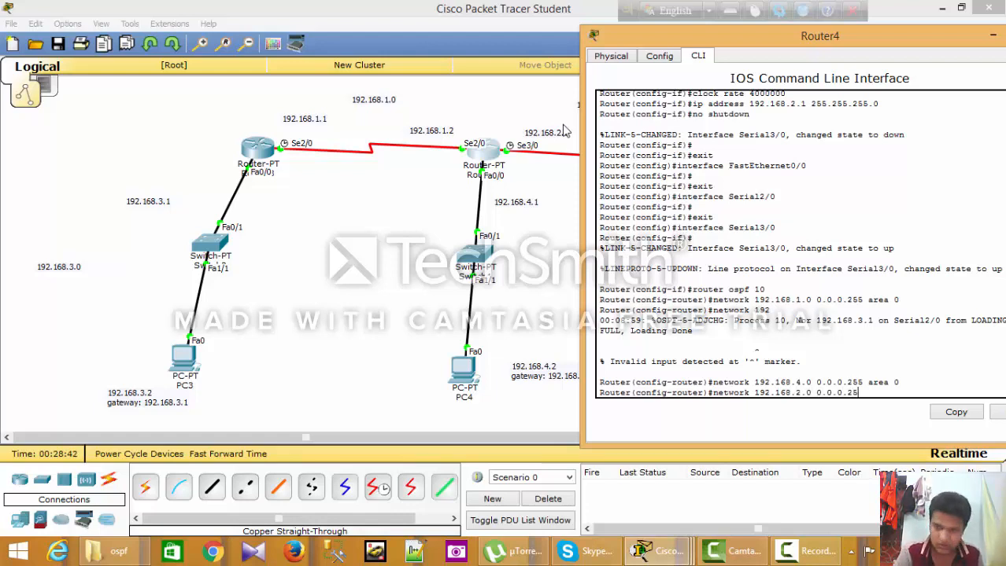
{"action": "type", "text": "5 area 0"}
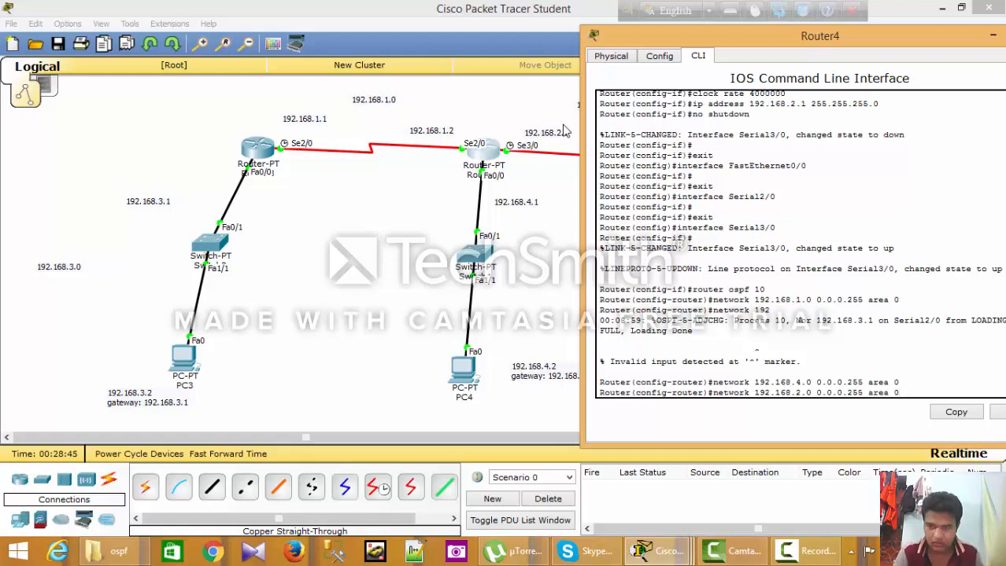
{"action": "key", "text": "Return"}
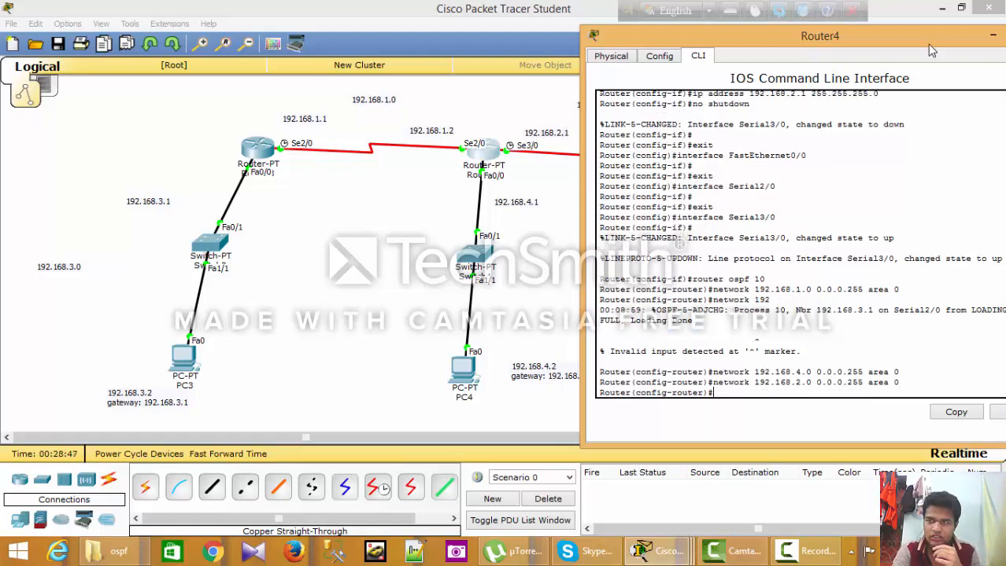
{"action": "left_click_drag", "start_coordinate": [928, 34], "coordinate": [815, 40]}
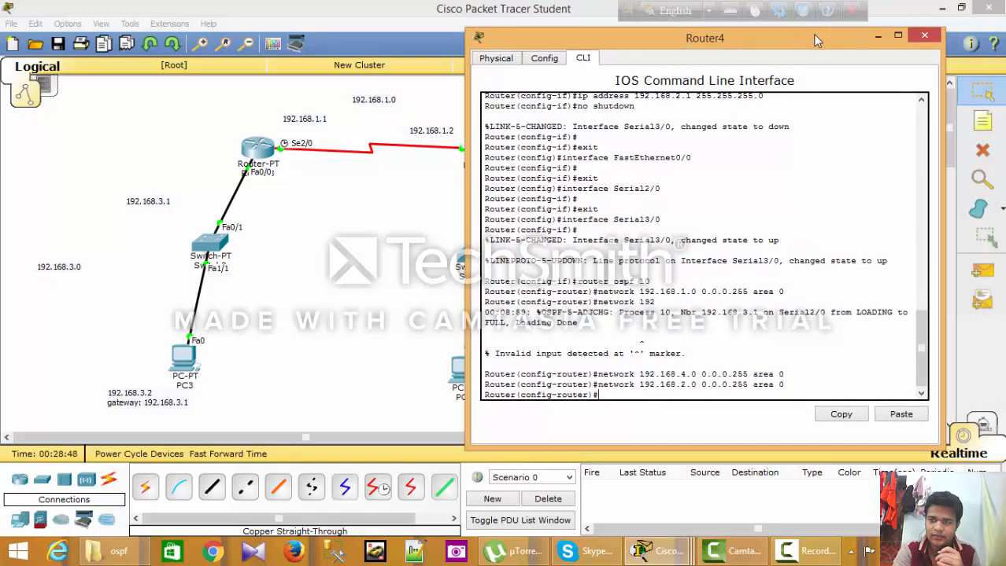
{"action": "left_click", "coordinate": [923, 36]}
Open Router5's command line beside the topology and start OSPF routing with process ID 10.
{"action": "left_click", "coordinate": [713, 160]}
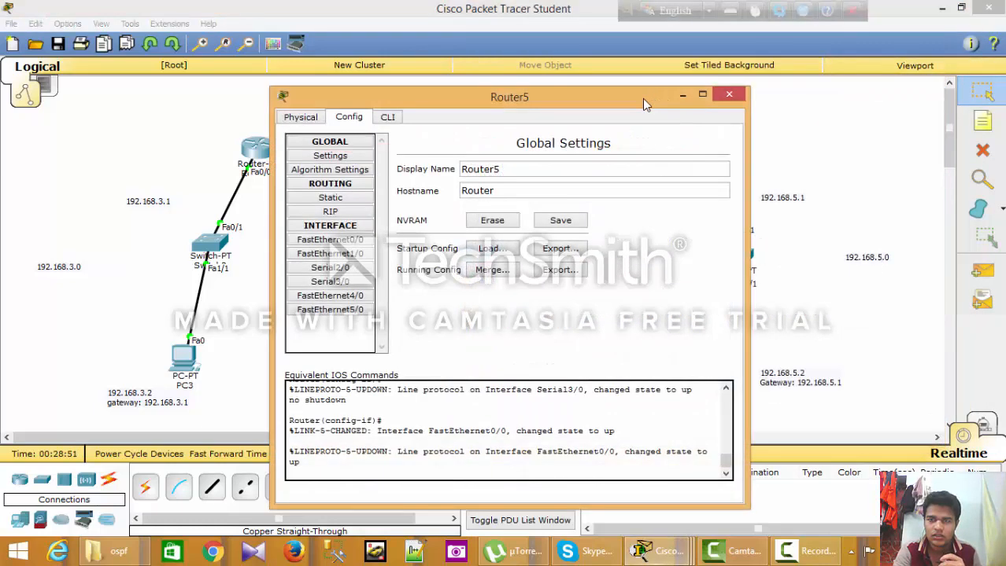
{"action": "left_click_drag", "start_coordinate": [642, 98], "coordinate": [505, 87]}
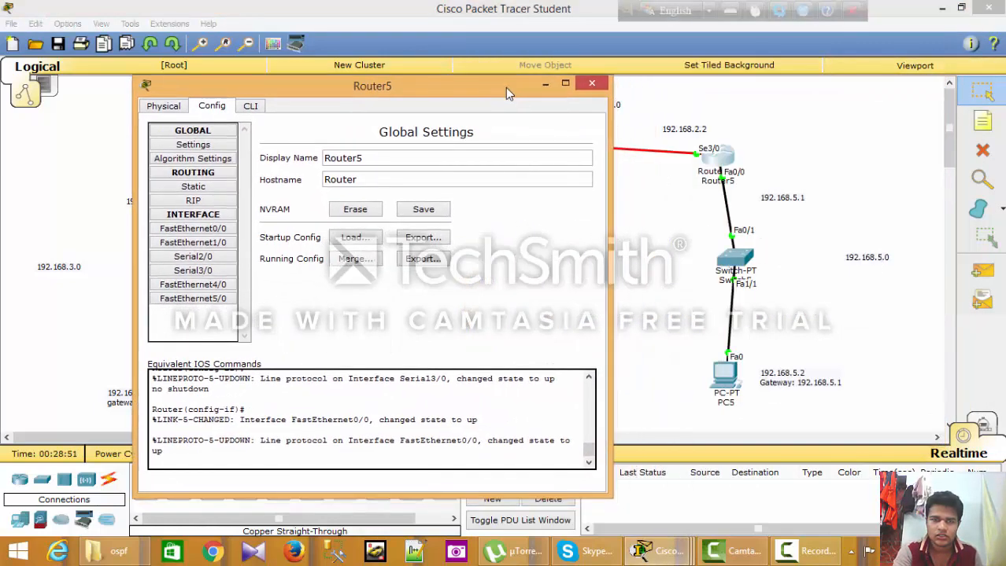
{"action": "left_click", "coordinate": [250, 107]}
{"action": "key", "text": "Return"}
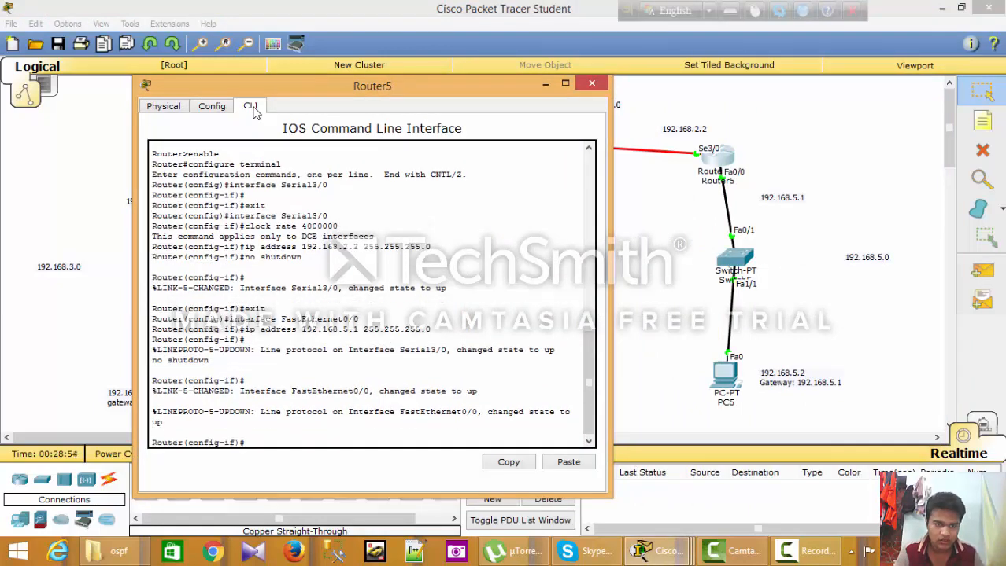
{"action": "type", "text": "rou"}
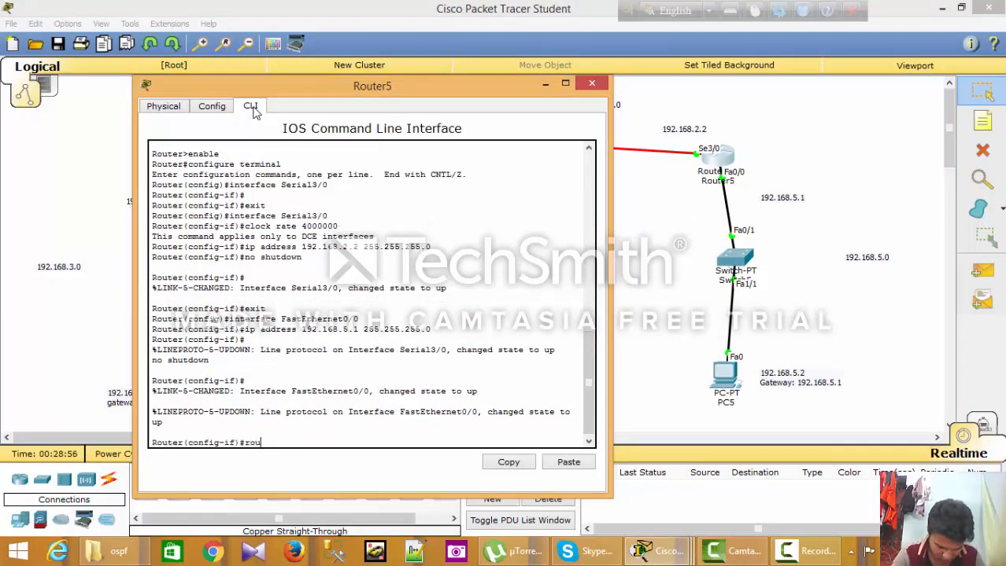
{"action": "type", "text": "ter"}
{"action": "type", "text": " o"}
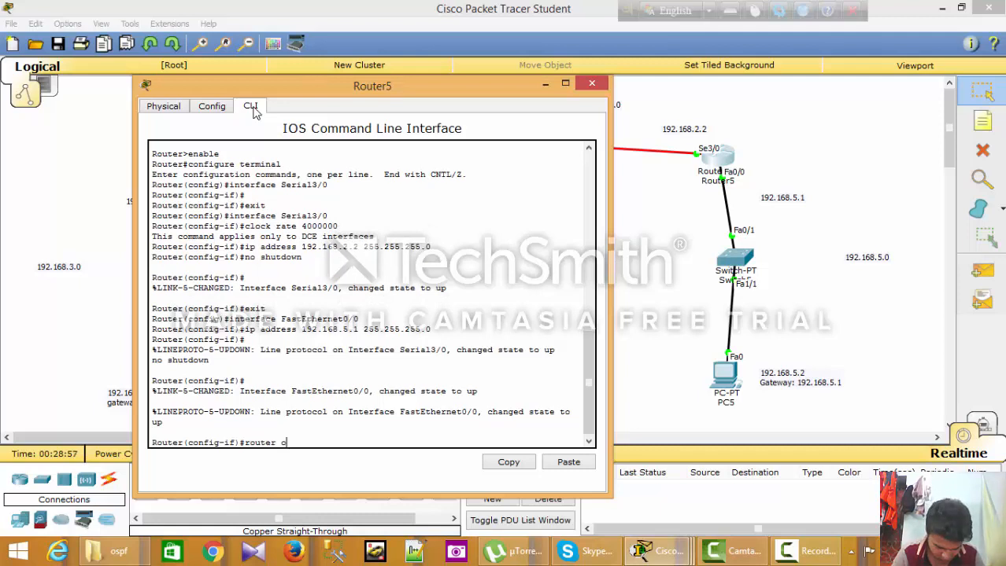
{"action": "type", "text": "spf 10"}
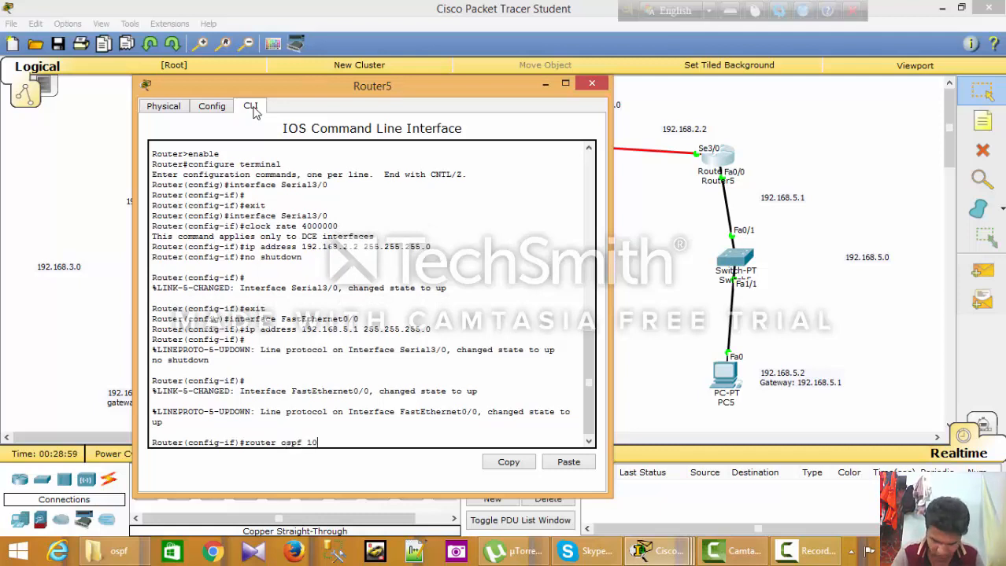
{"action": "key", "text": "Return"}
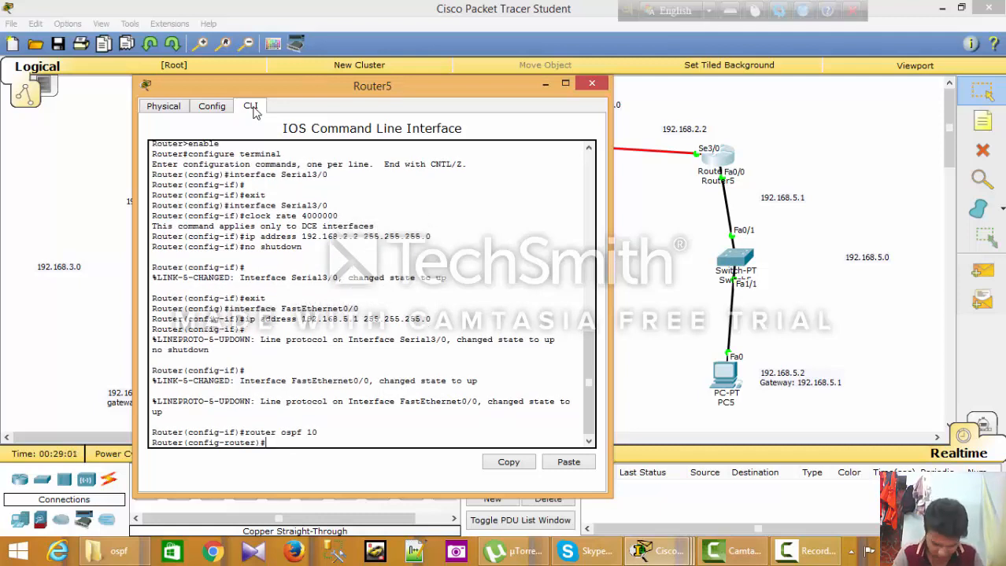
Add network 192.168.2.0 with wildcard mask 0.0.0.255 in area 0 to Router5's OSPF process.
{"action": "type", "text": "networ"}
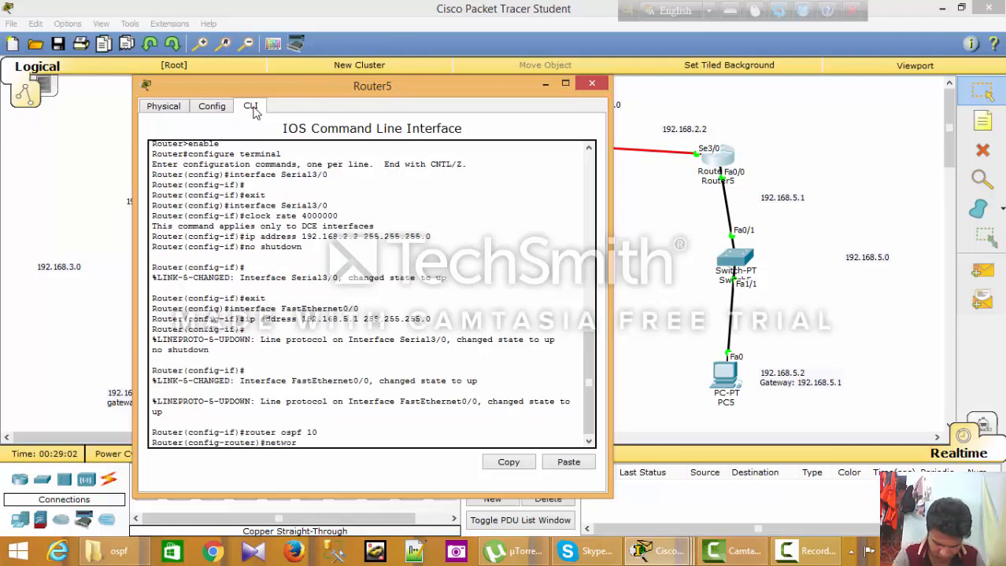
{"action": "type", "text": "k 192.1"}
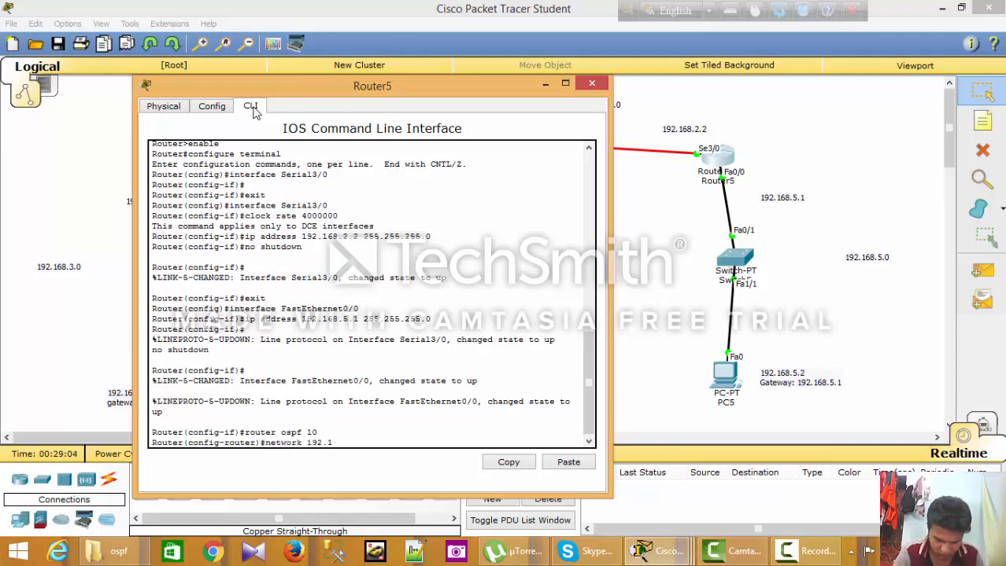
{"action": "type", "text": "68."}
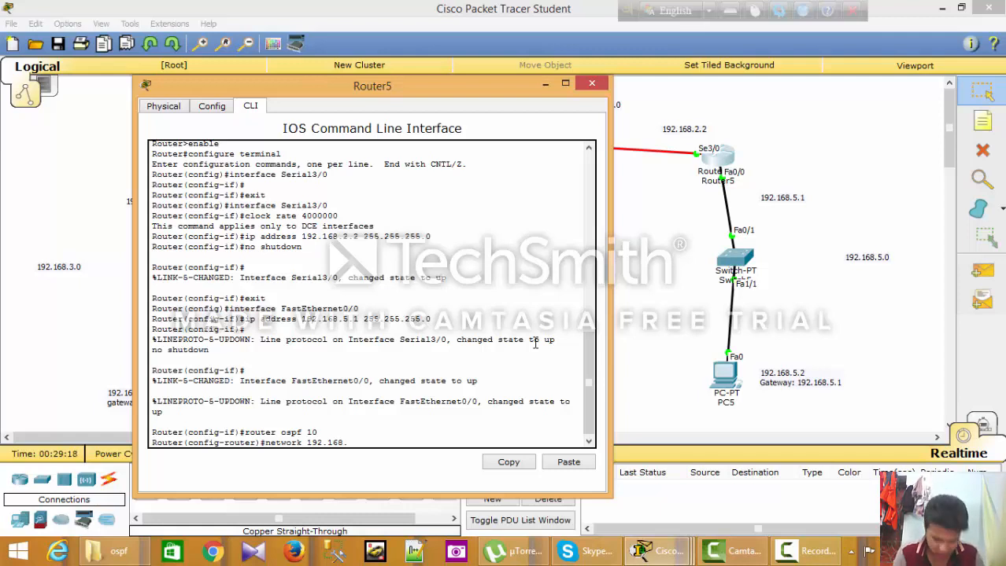
{"action": "type", "text": "2.0"}
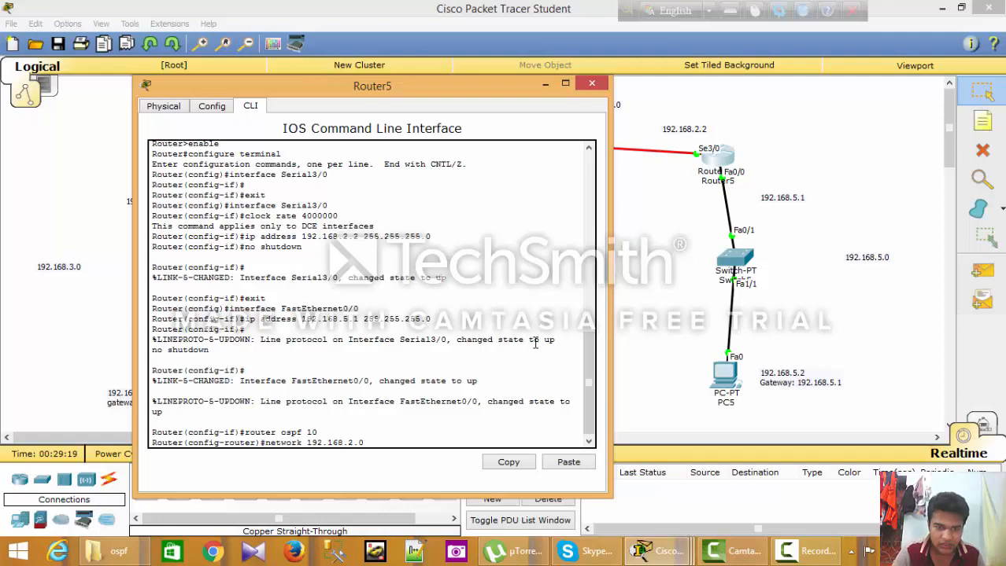
{"action": "type", "text": " 0.0."}
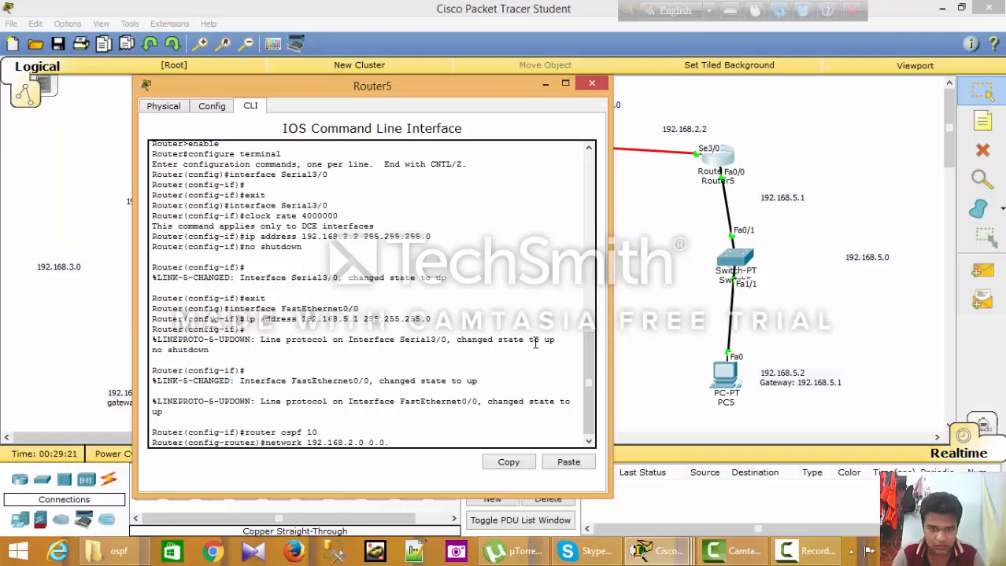
{"action": "type", "text": "0.255"}
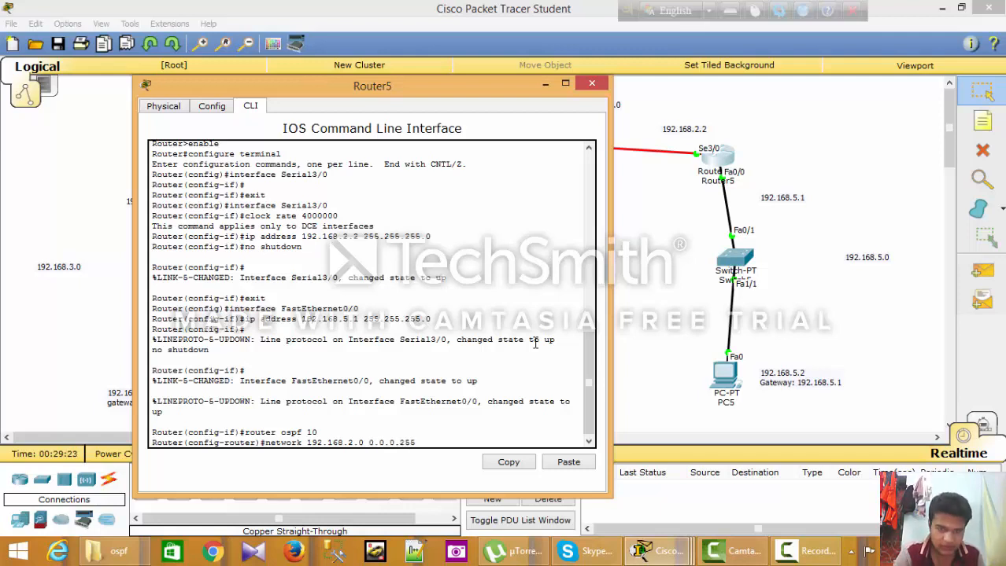
{"action": "type", "text": " area 0"}
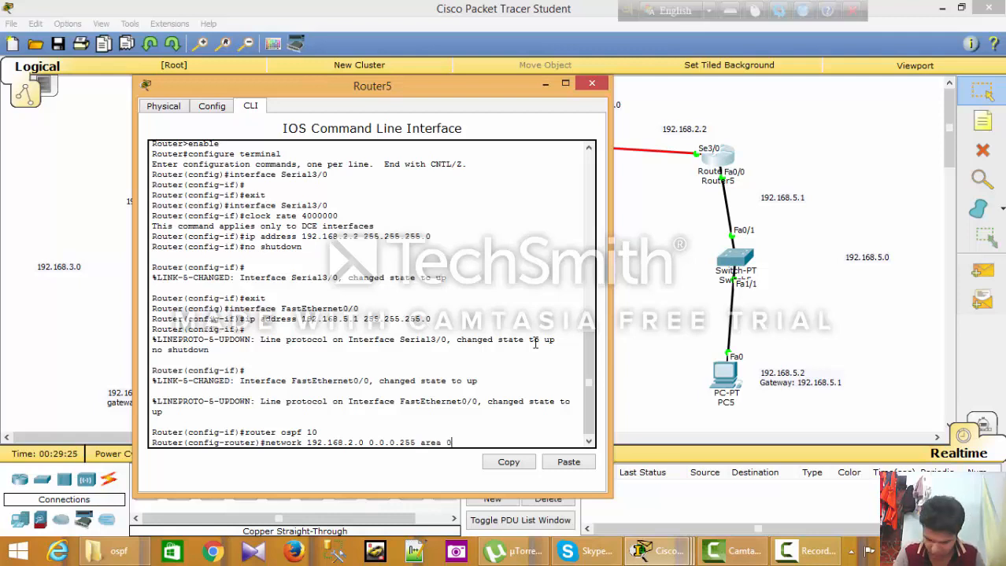
{"action": "key", "text": "Return"}
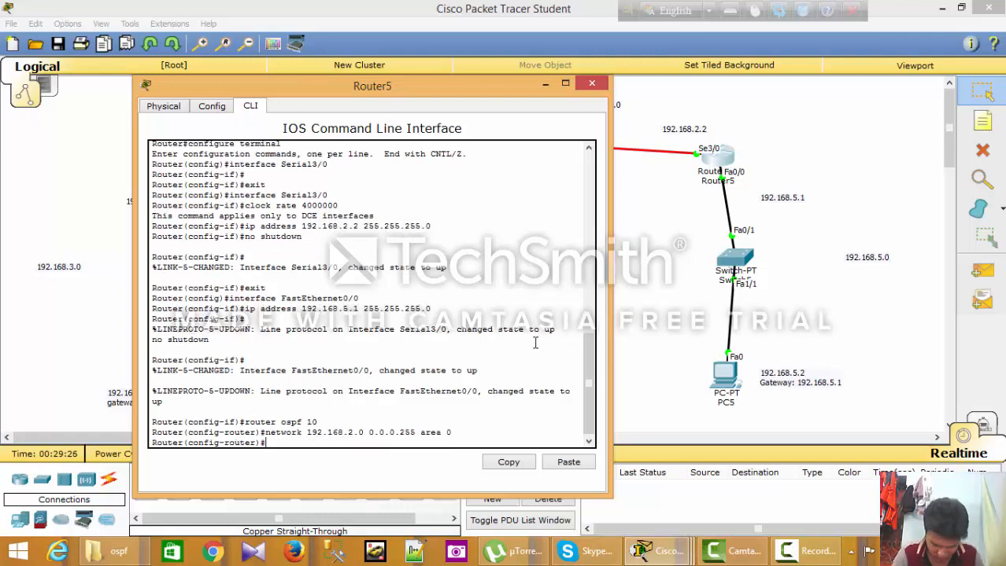
Try to add network 192.168.5.0 with wildcard mask 0.0.0.255 to Router5's OSPF process without specifying an area.
{"action": "type", "text": "networ"}
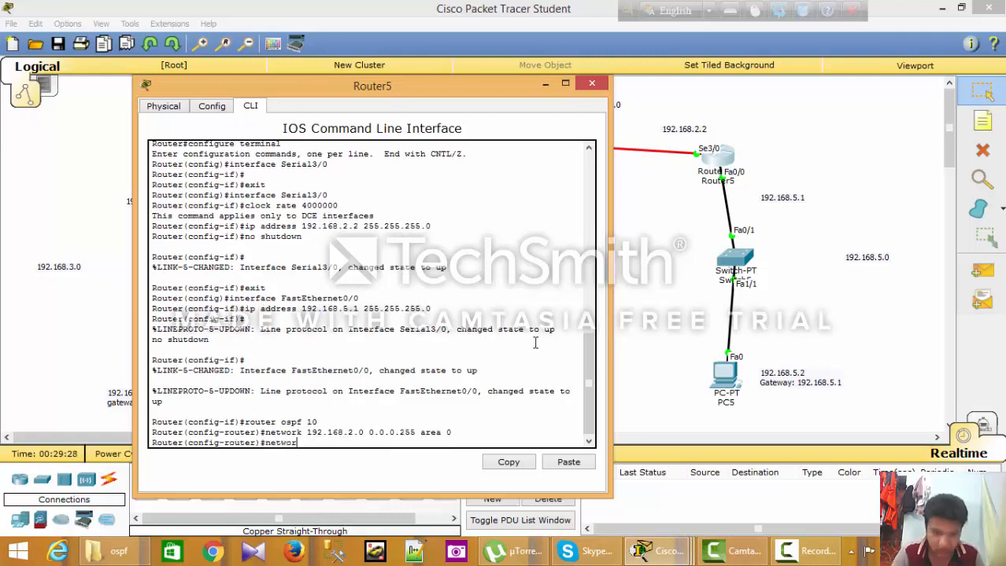
{"action": "type", "text": "k 192."}
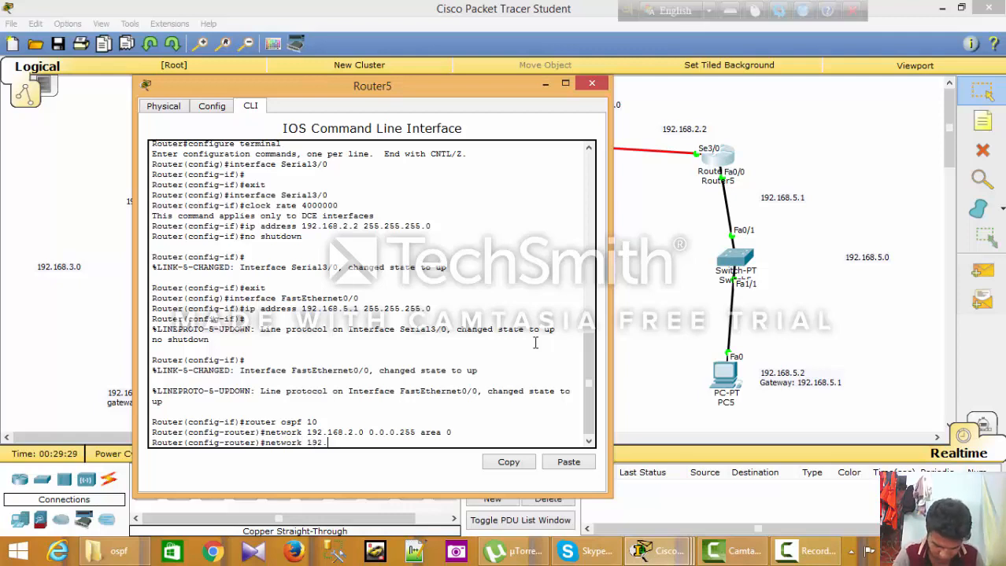
{"action": "type", "text": "168."}
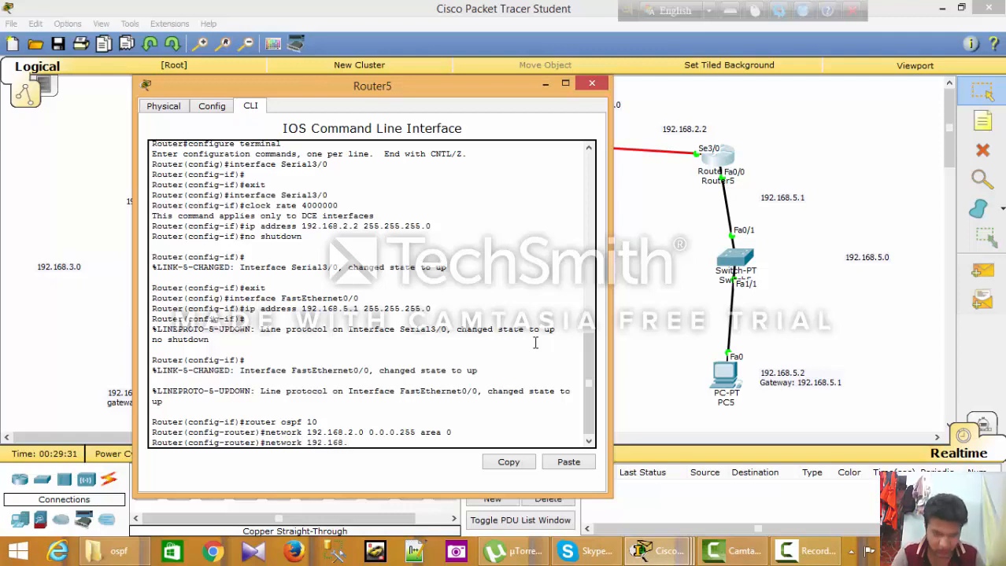
{"action": "type", "text": "5."}
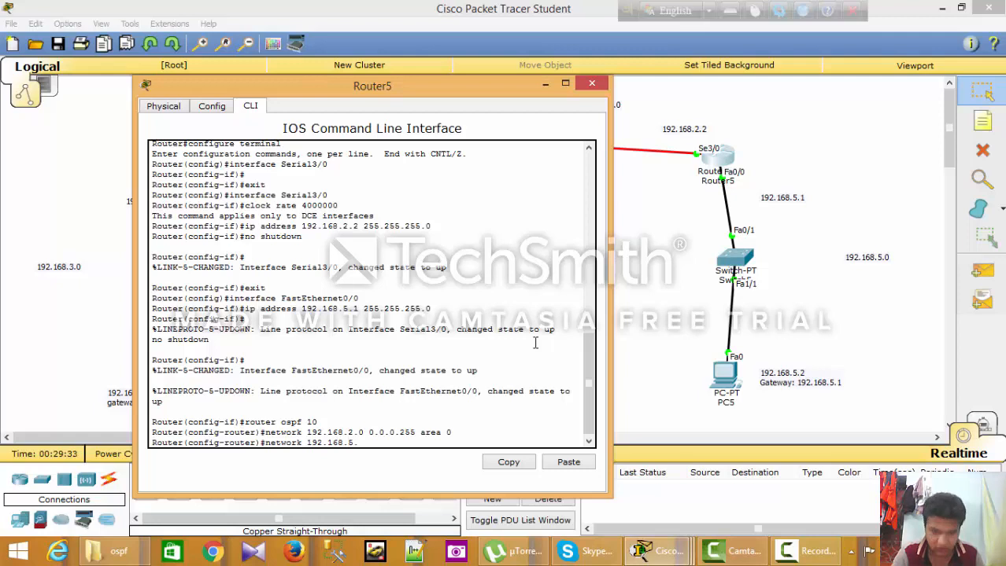
{"action": "type", "text": "0 0.0."}
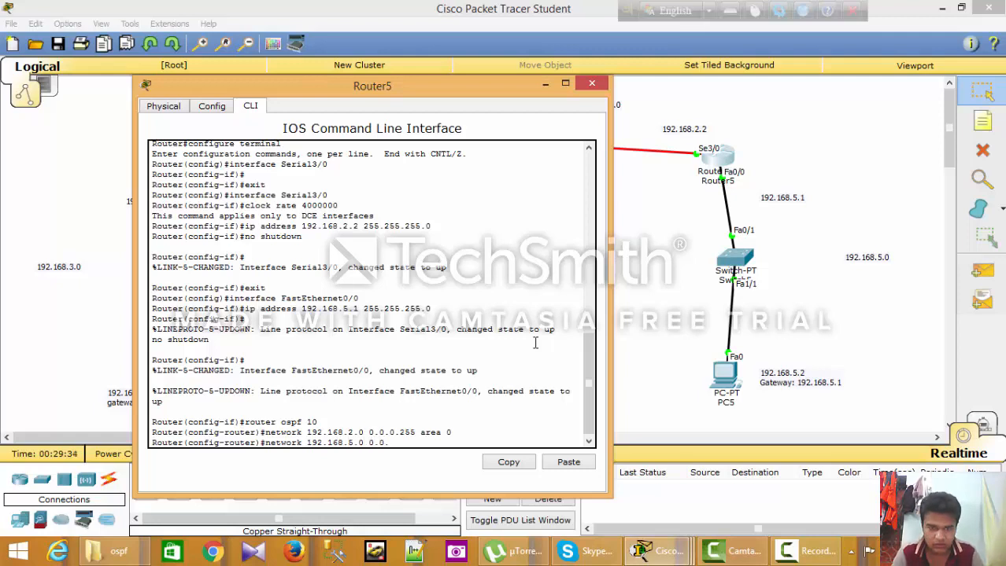
{"action": "type", "text": "0.255"}
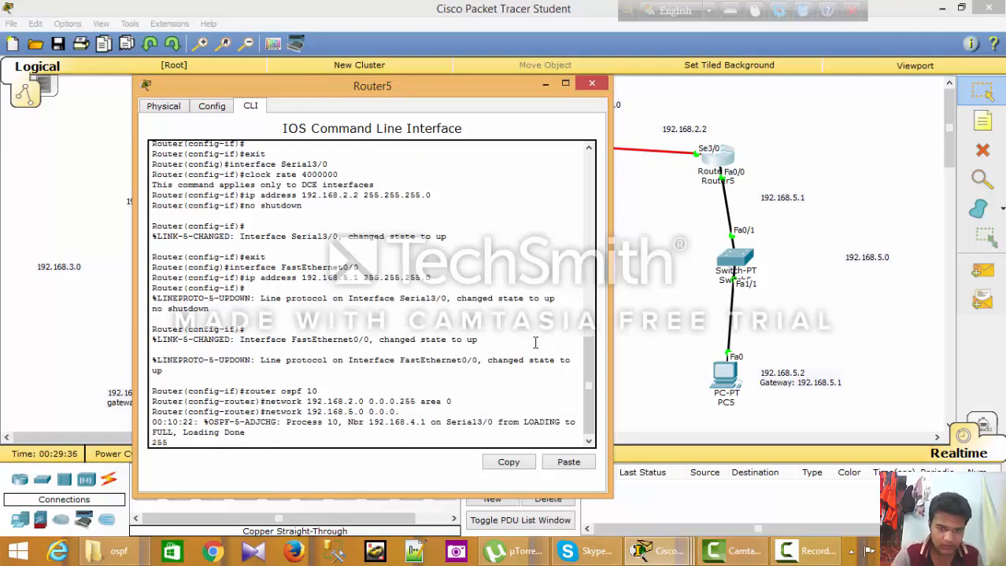
{"action": "key", "text": "Return"}
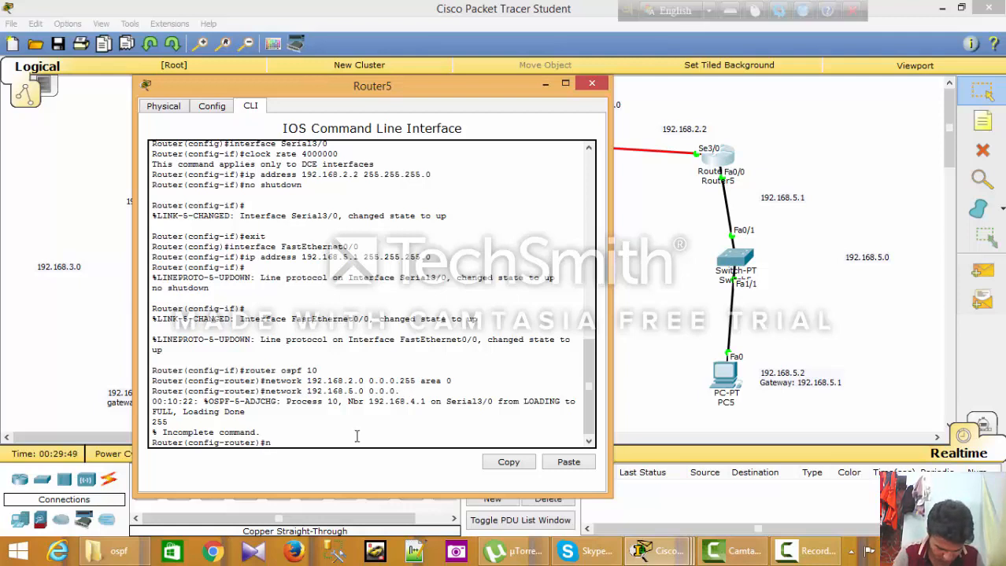
Add network 192.168.5.0 with wildcard mask 0.0.0.255 in area 0 to Router5's OSPF process, and close the router's configuration.
{"action": "type", "text": "etwork"}
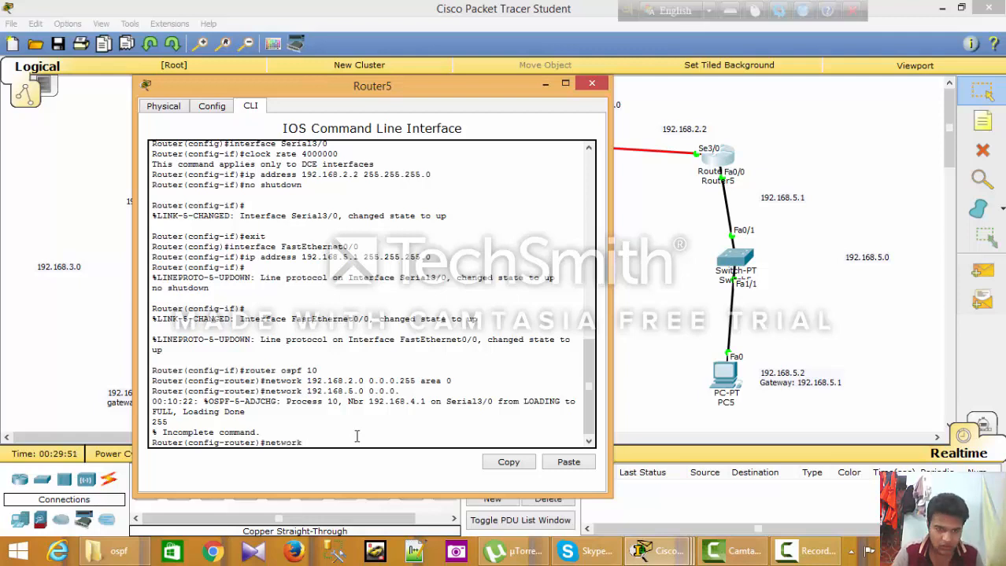
{"action": "type", "text": " 192.168"}
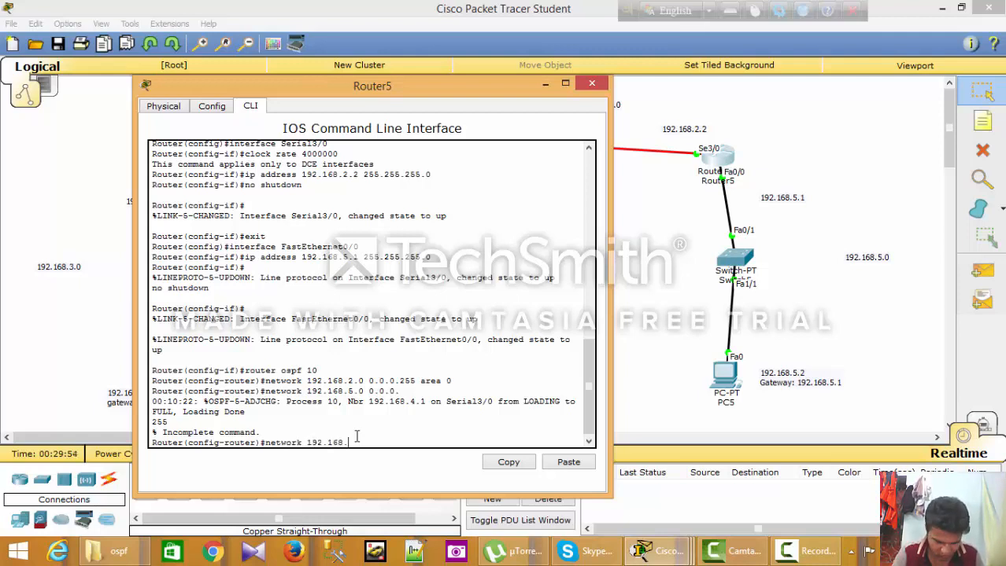
{"action": "type", "text": ".5.0 "}
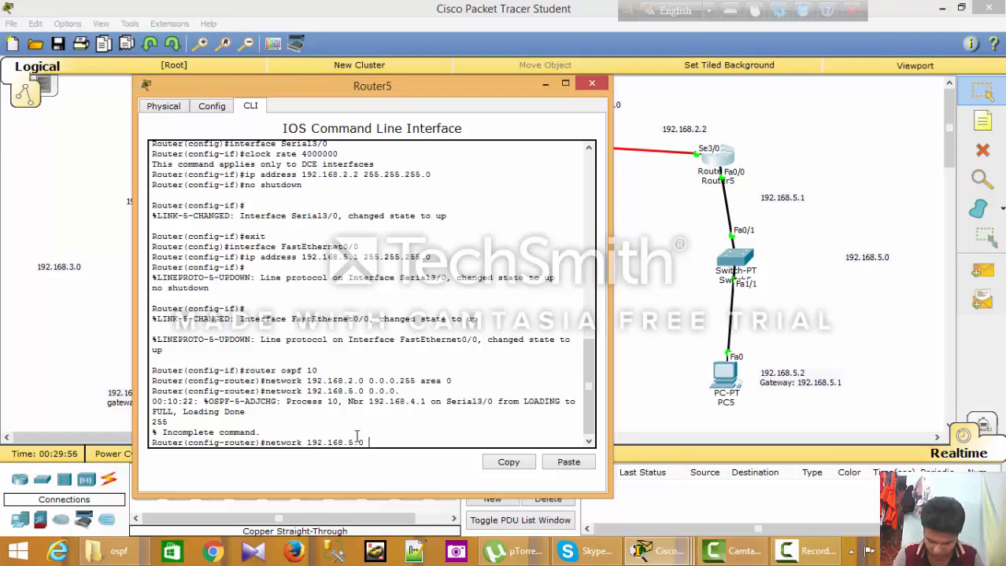
{"action": "type", "text": "0.0.0"}
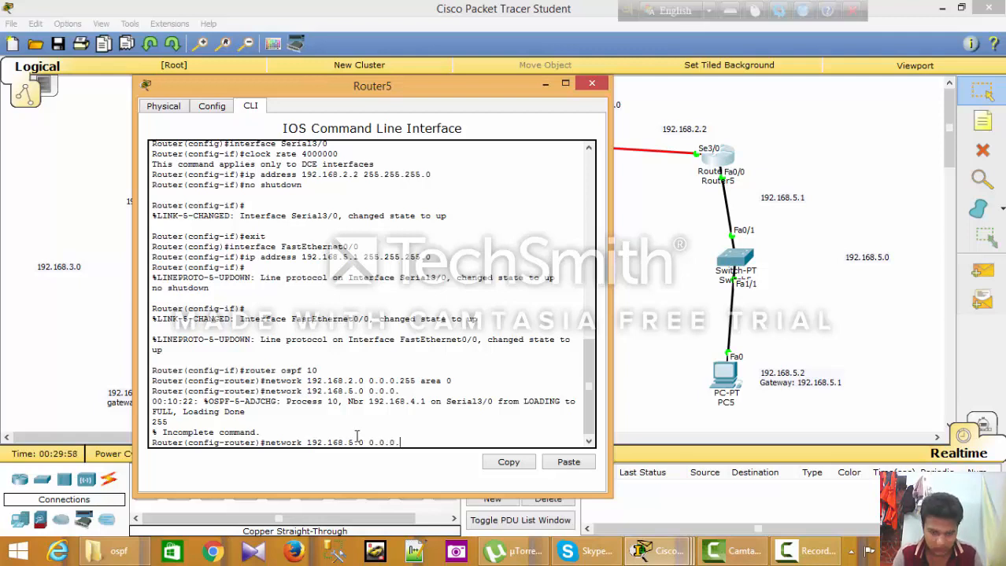
{"action": "type", "text": ".255"}
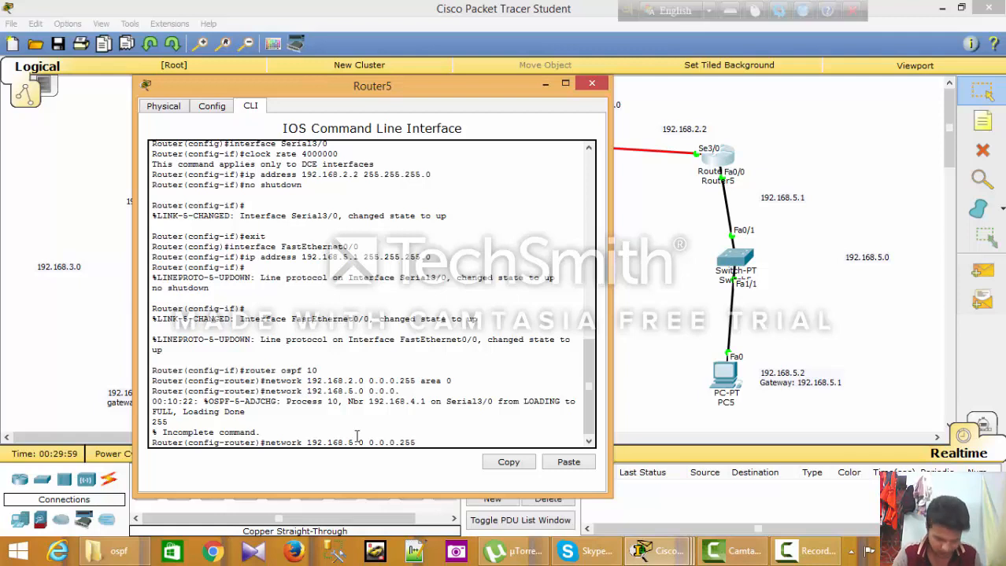
{"action": "type", "text": " area 0"}
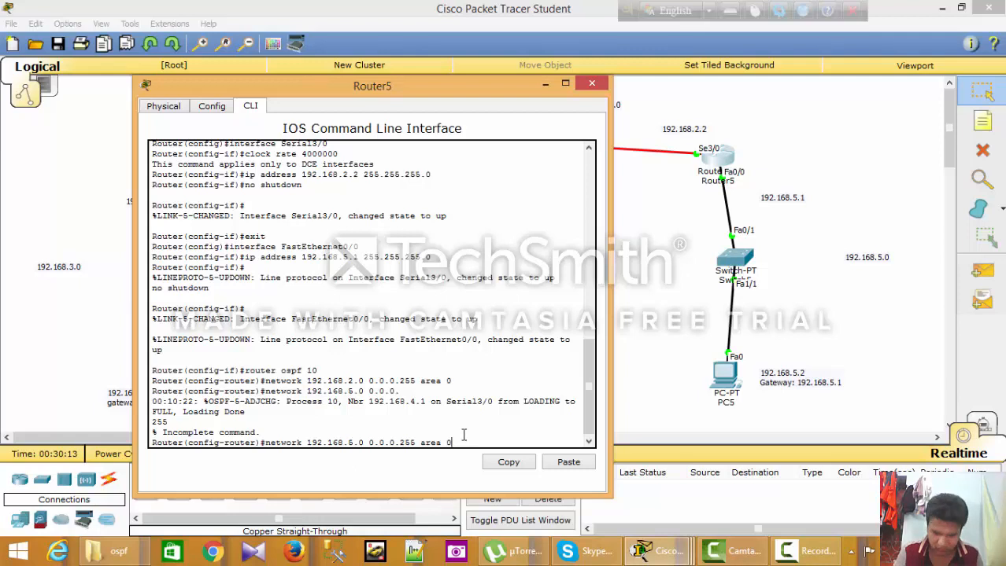
{"action": "key", "text": "Return"}
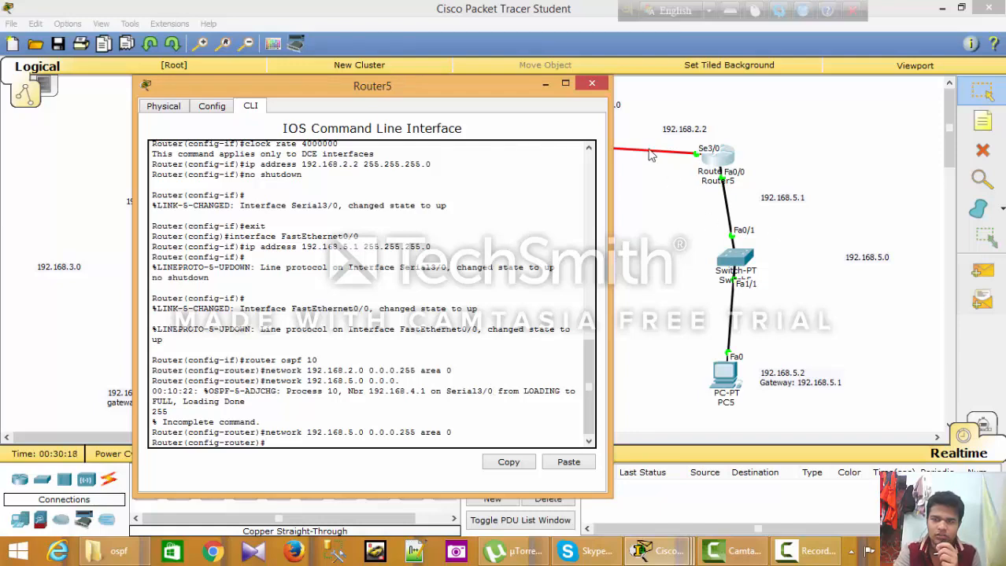
{"action": "left_click", "coordinate": [583, 84]}
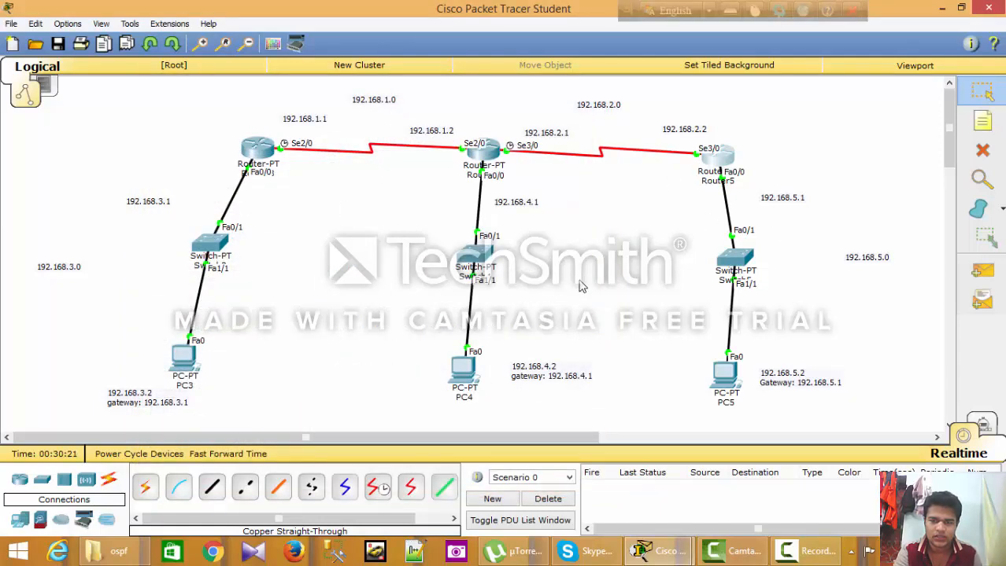
Test connectivity by sending a simple PDU from PC5 to PC4.
{"action": "left_click", "coordinate": [981, 270]}
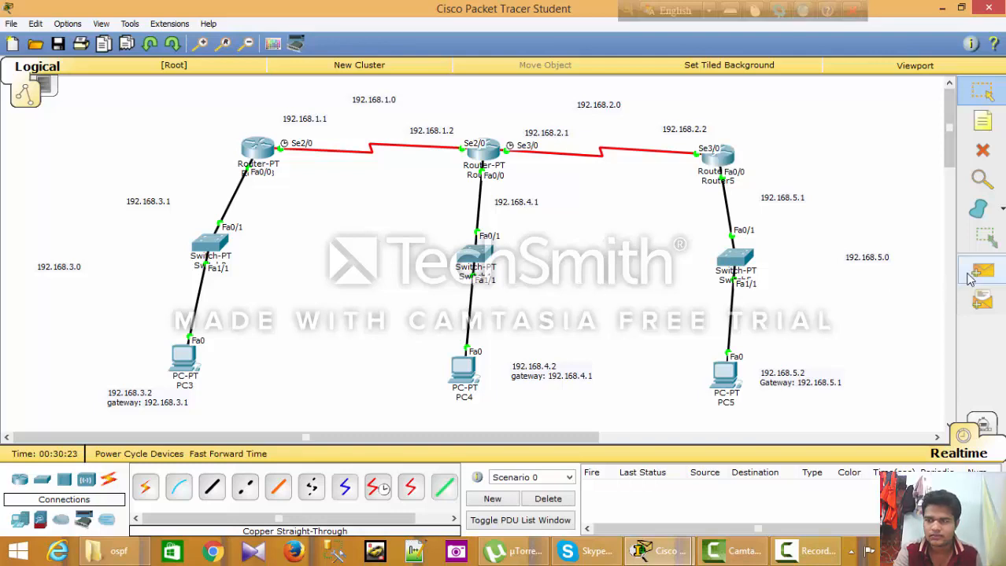
{"action": "left_click", "coordinate": [724, 375]}
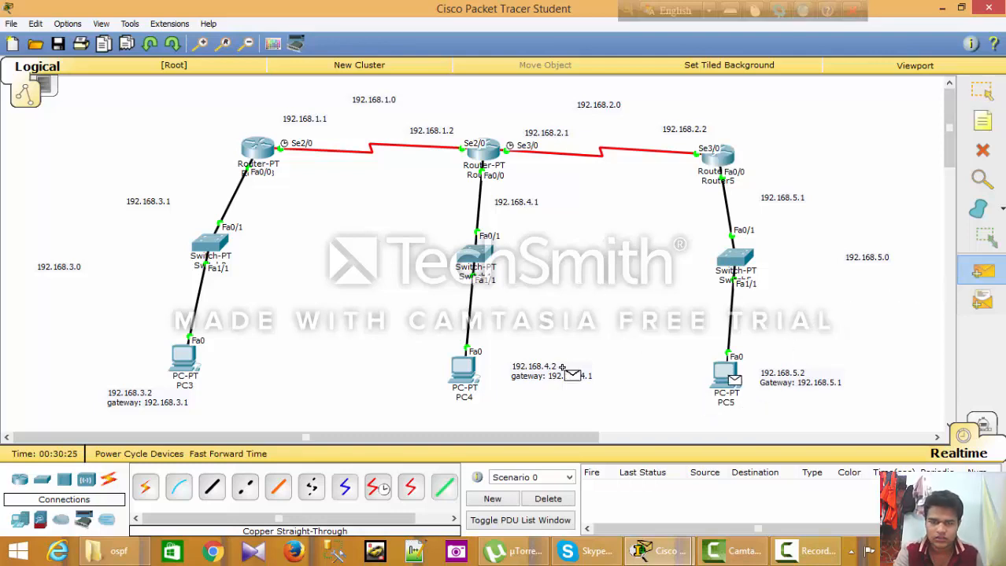
{"action": "left_click", "coordinate": [467, 371]}
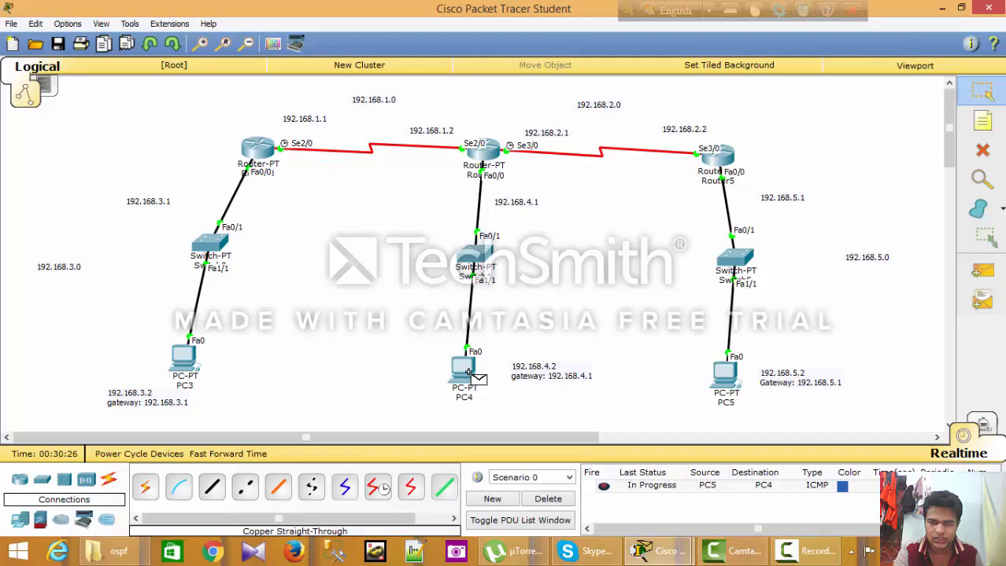
Test connectivity by sending a simple PDU from PC3 to PC4.
{"action": "left_click", "coordinate": [976, 273]}
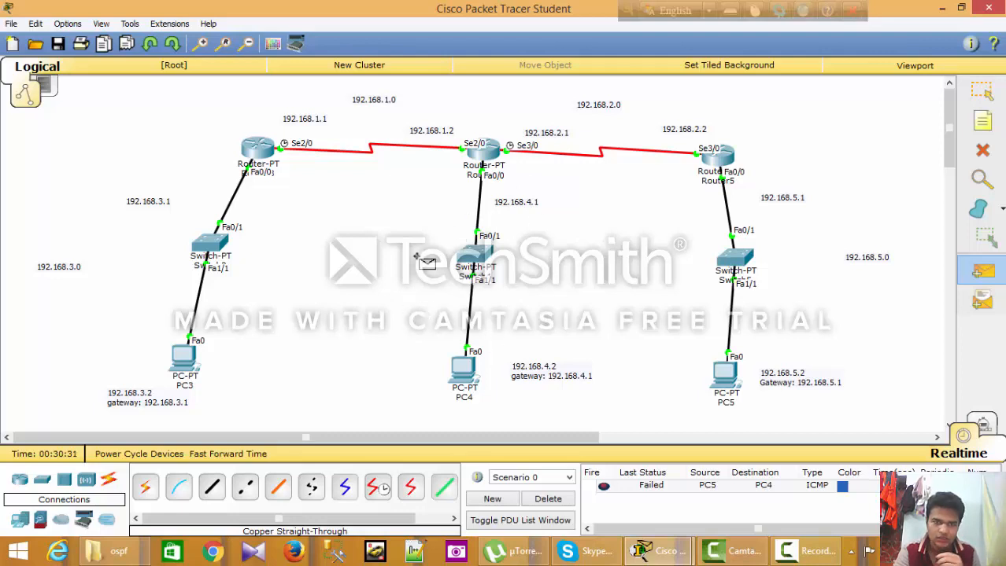
{"action": "left_click", "coordinate": [187, 360]}
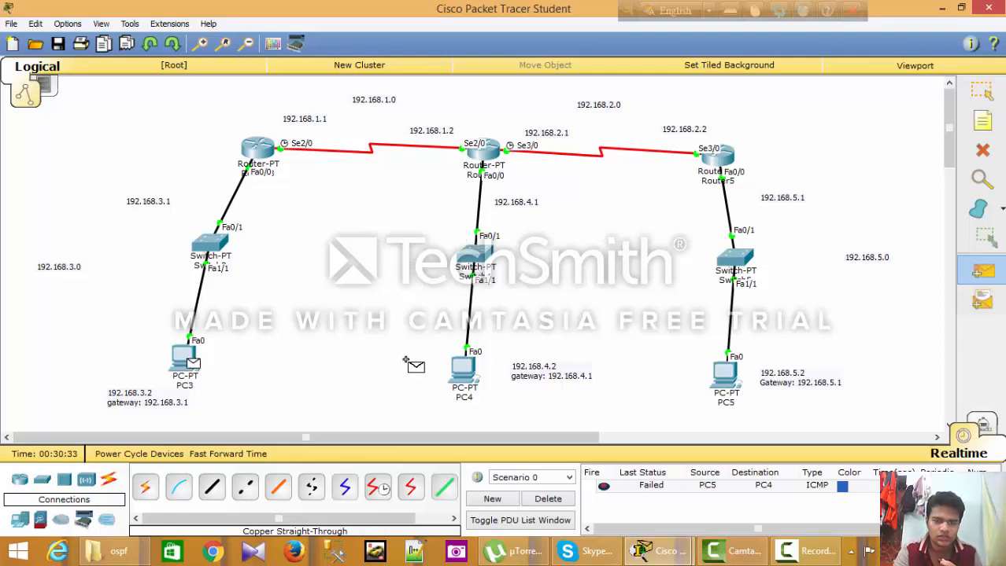
{"action": "left_click", "coordinate": [458, 371]}
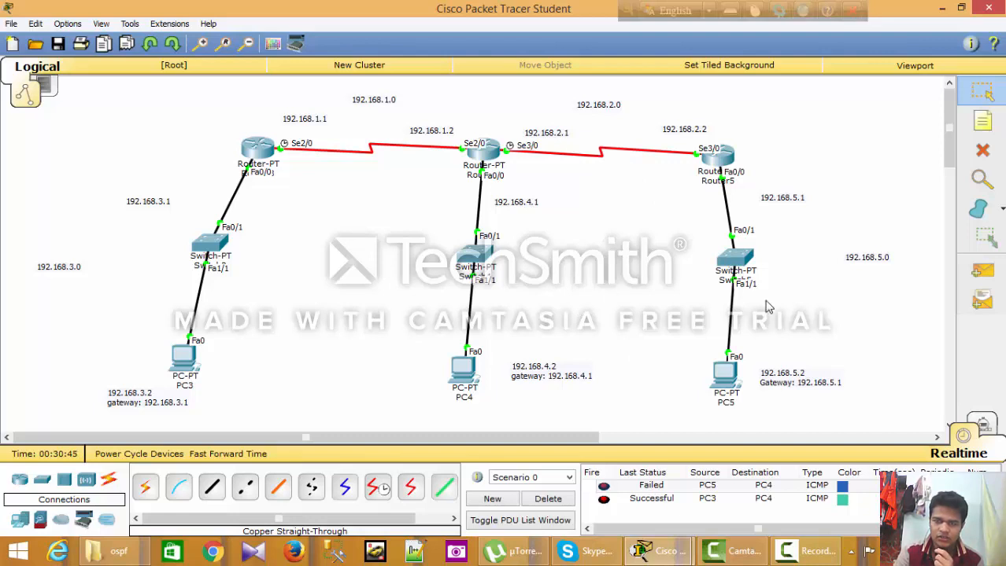
Repeat the connectivity test by sending another simple PDU from PC5 to PC4.
{"action": "left_click", "coordinate": [971, 273]}
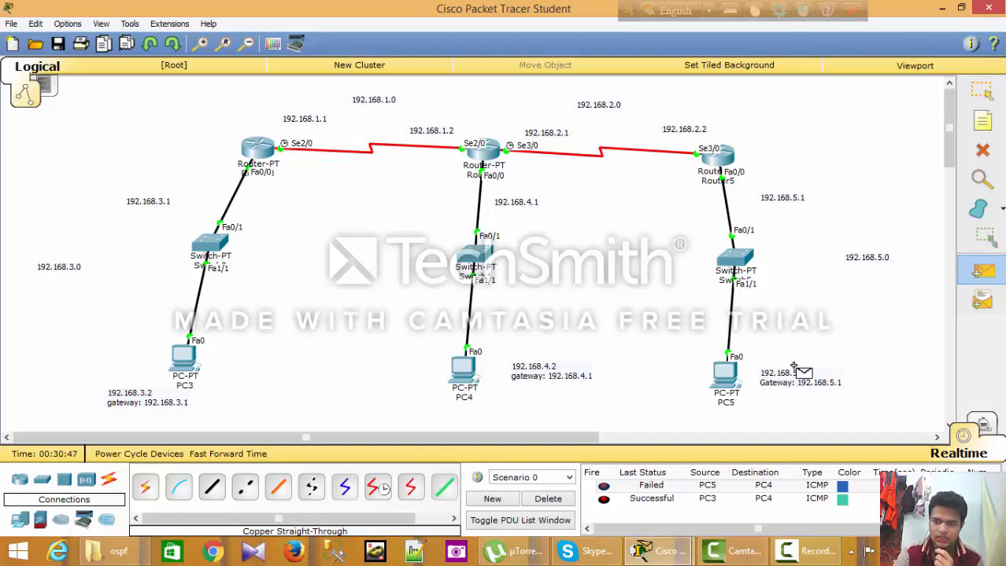
{"action": "left_click", "coordinate": [726, 376]}
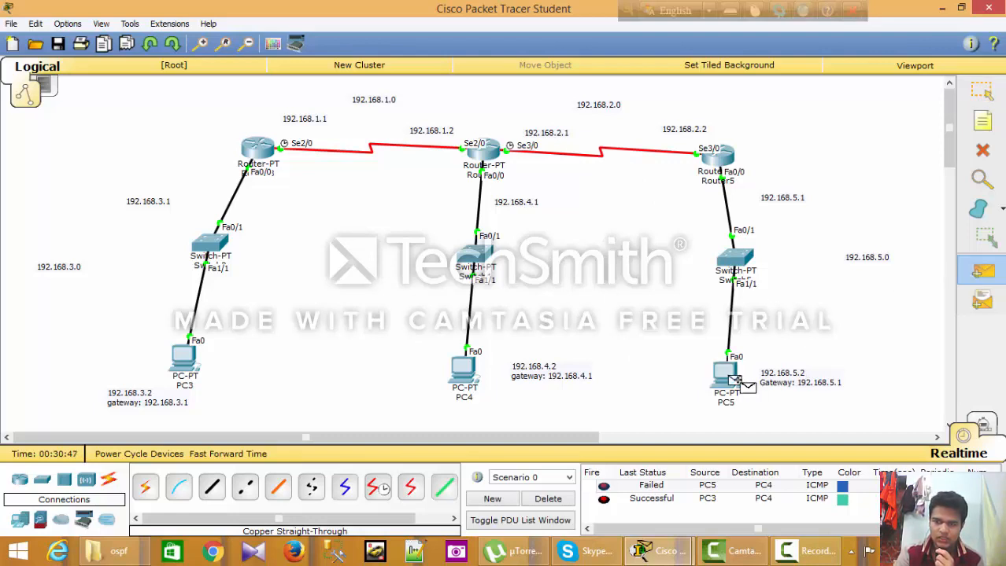
{"action": "left_click", "coordinate": [463, 369]}
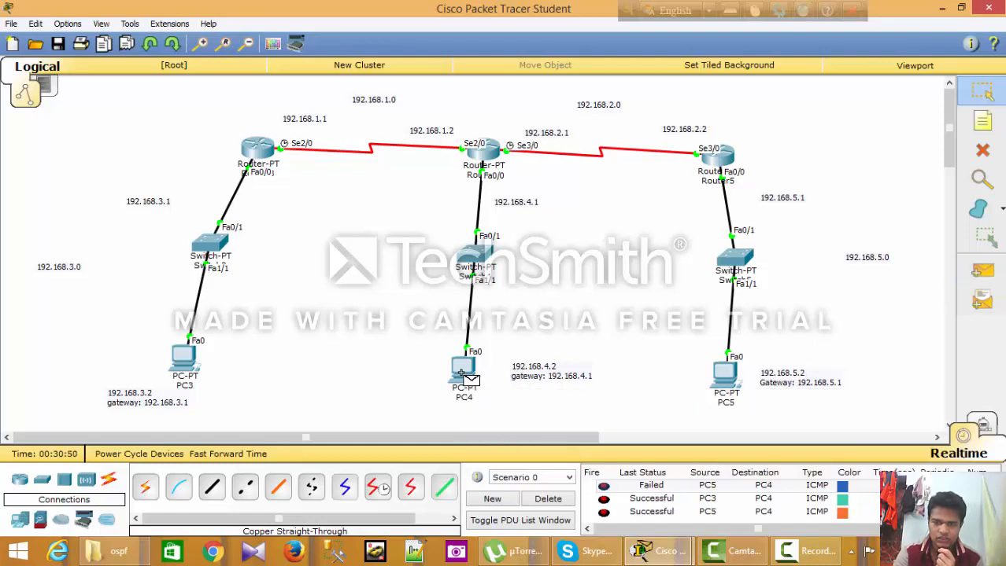
Test connectivity by sending a simple PDU from PC5 to PC3.
{"action": "left_click", "coordinate": [982, 270]}
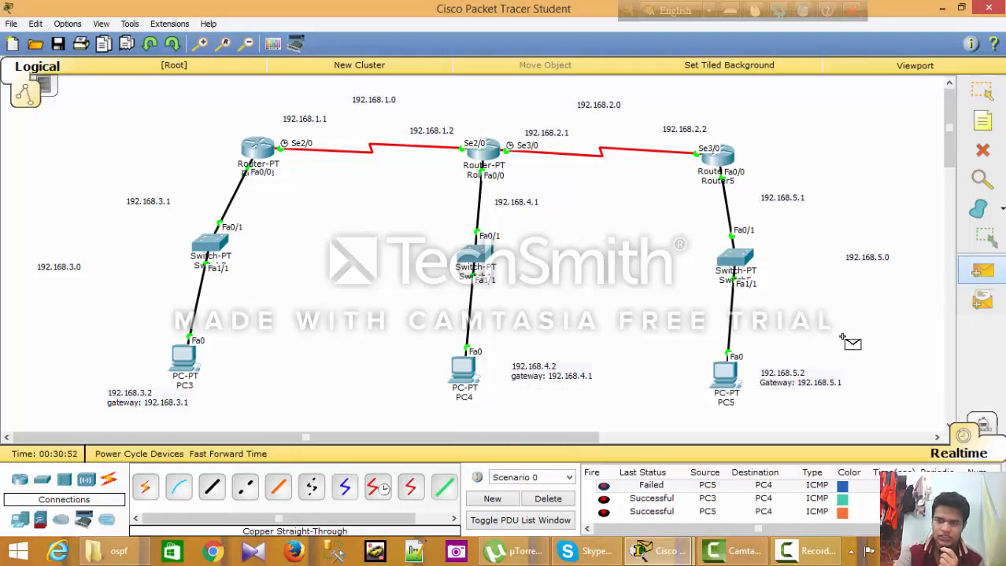
{"action": "left_click", "coordinate": [724, 374]}
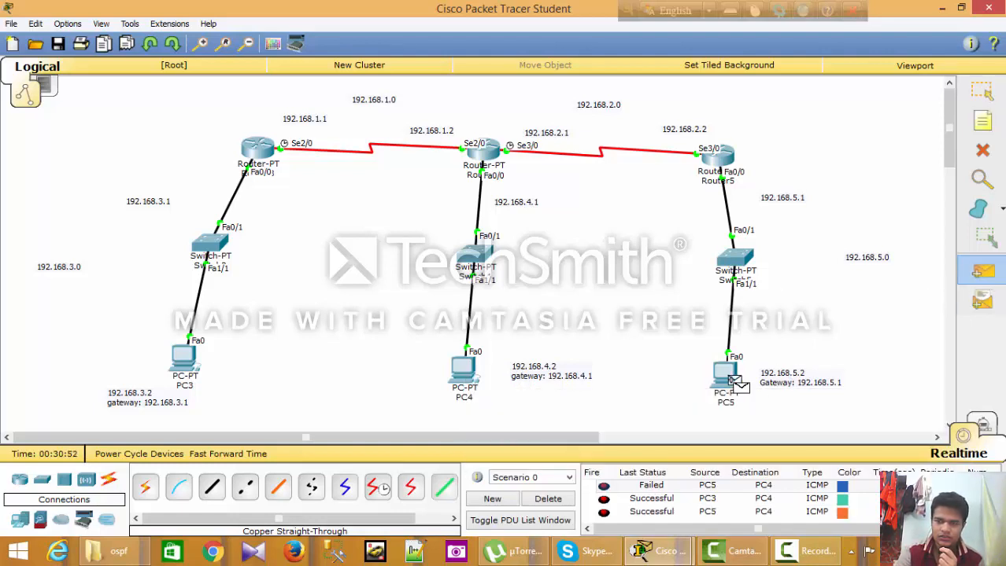
{"action": "left_click", "coordinate": [193, 361]}
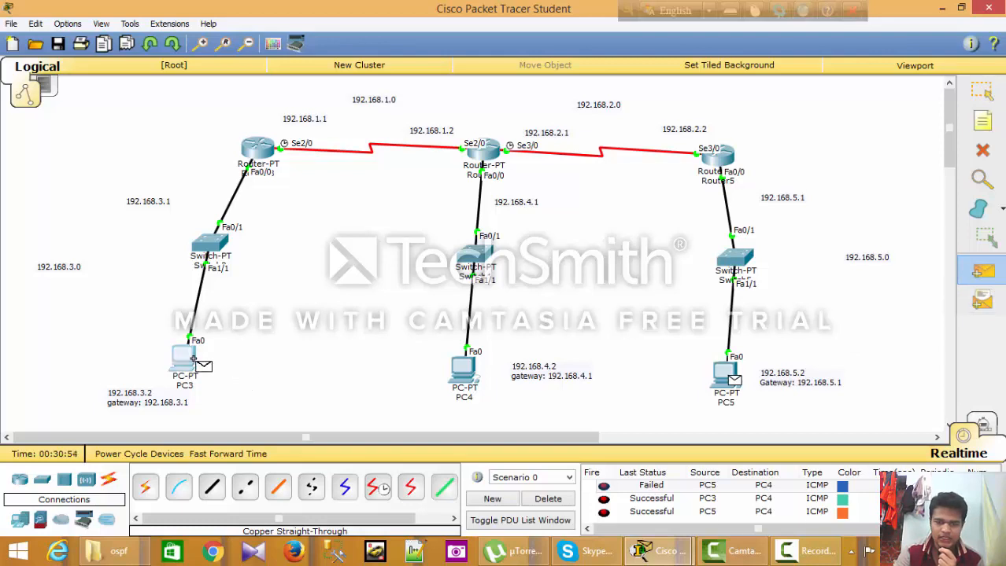
Delete the current scenario's PDUs, and send a fresh simple PDU from PC5 to PC3.
{"action": "left_click", "coordinate": [564, 501]}
{"action": "left_click", "coordinate": [981, 271]}
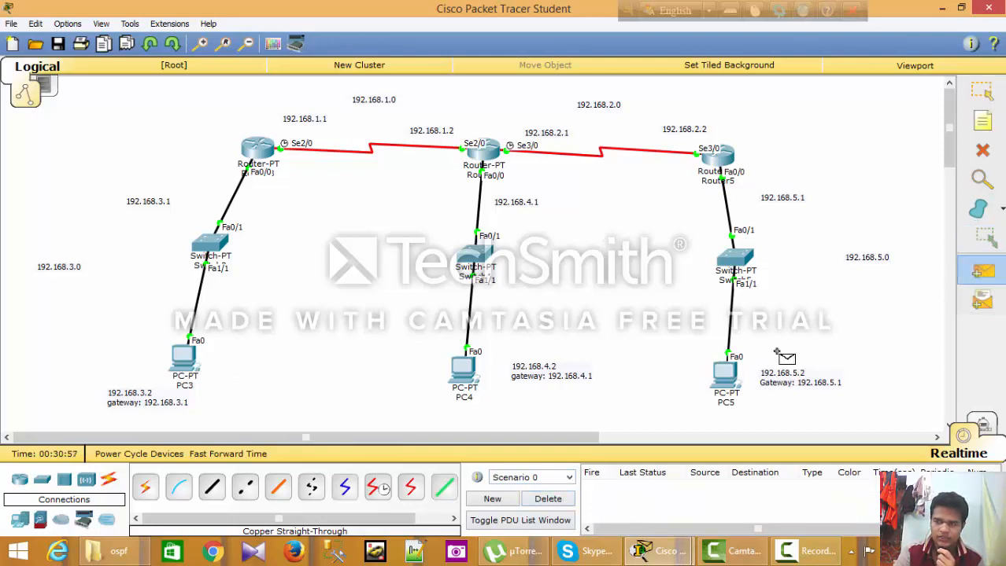
{"action": "left_click", "coordinate": [725, 375]}
{"action": "left_click", "coordinate": [189, 361]}
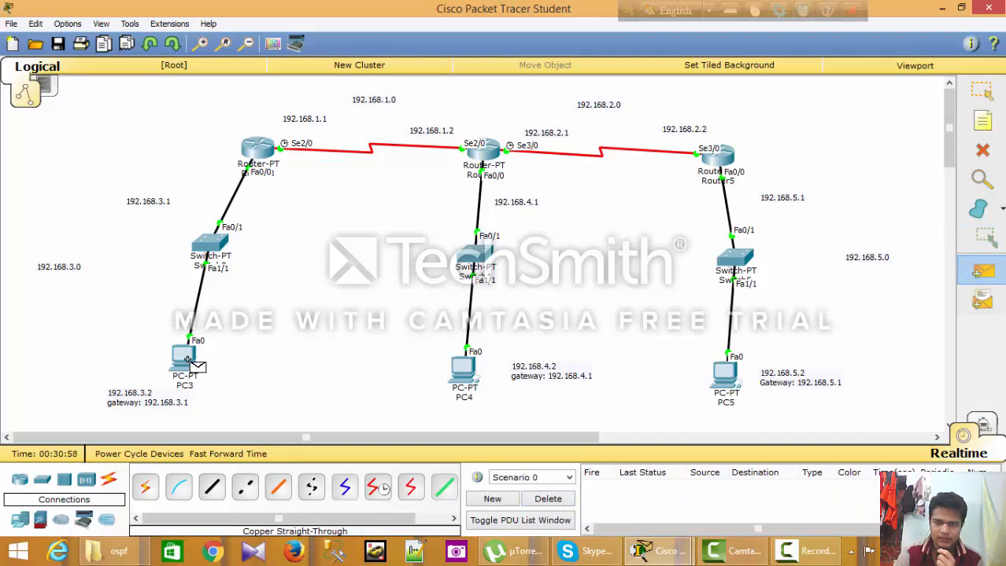
Test connectivity by sending a simple PDU from PC4 to PC5.
{"action": "left_click", "coordinate": [981, 270]}
{"action": "left_click", "coordinate": [469, 373]}
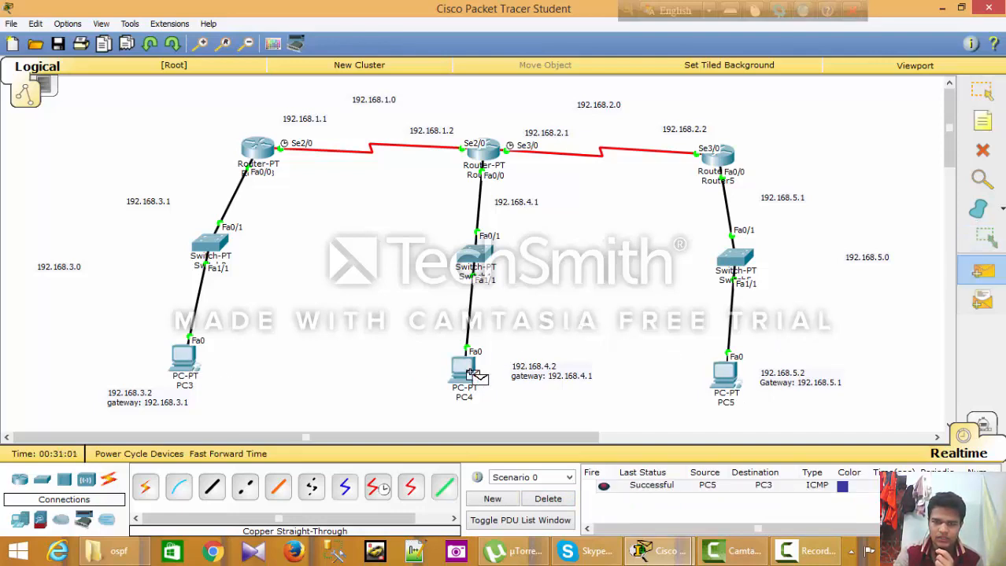
{"action": "left_click", "coordinate": [722, 374]}
Test connectivity by sending a simple PDU from PC4 to PC3.
{"action": "left_click", "coordinate": [969, 282]}
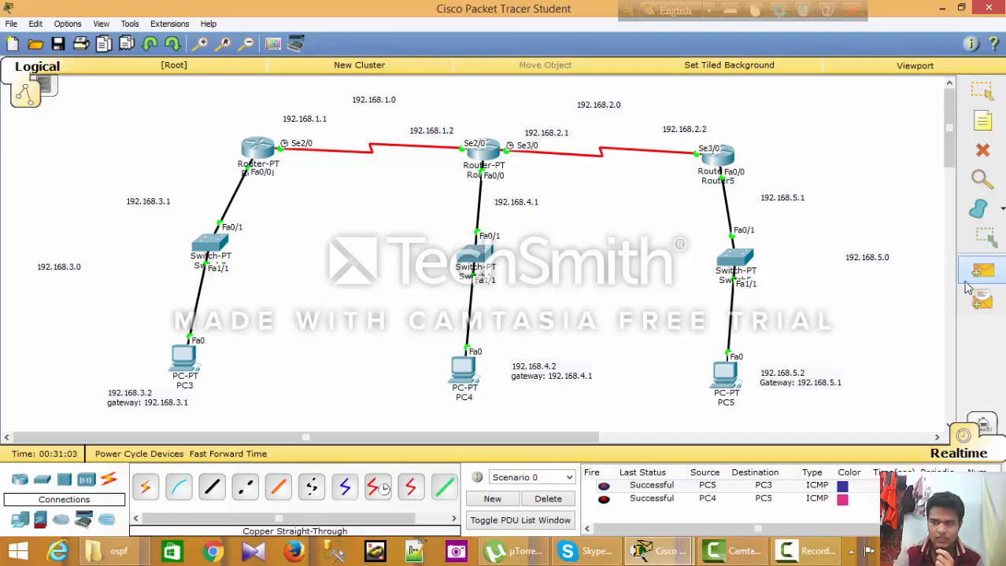
{"action": "left_click", "coordinate": [463, 368]}
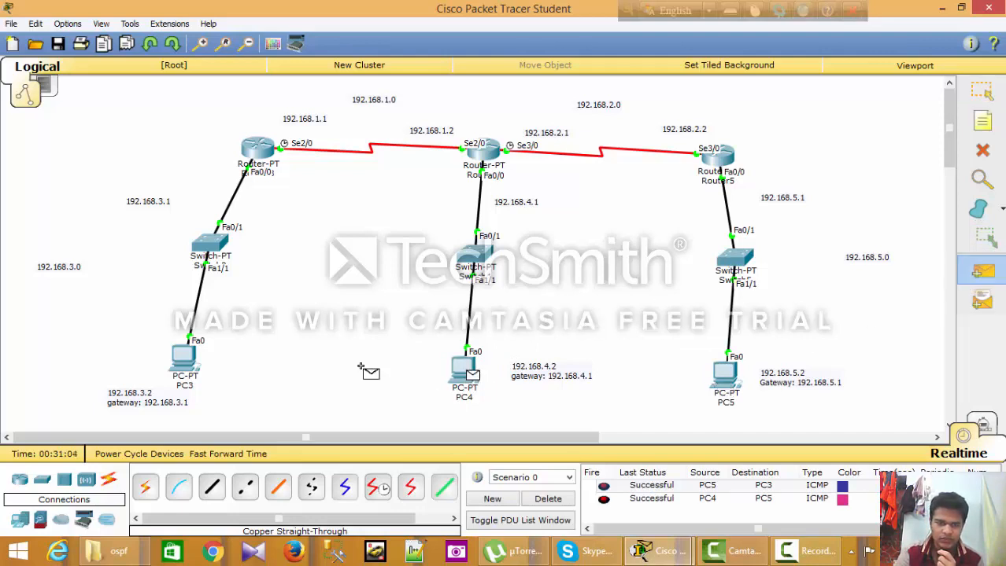
{"action": "left_click", "coordinate": [183, 359]}
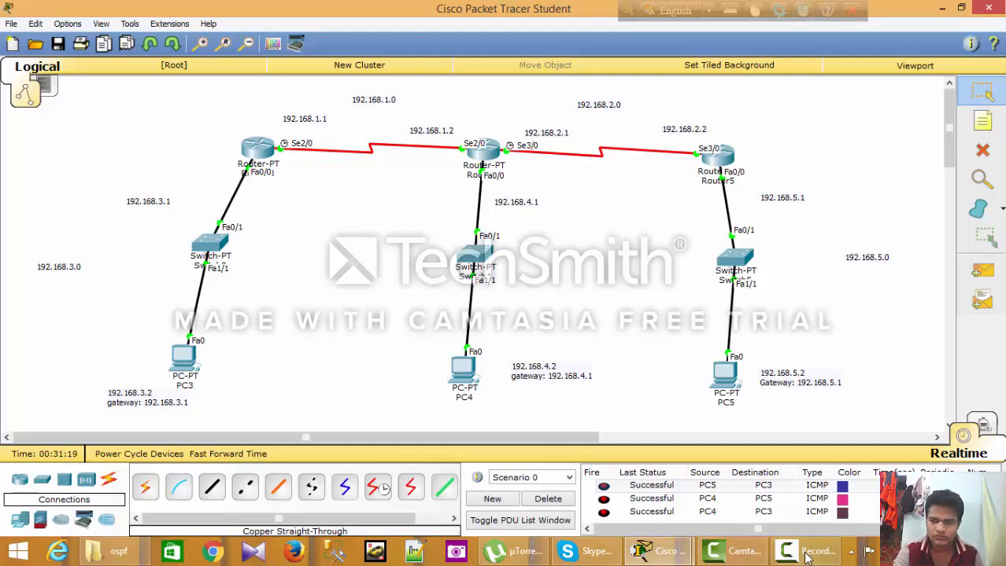
{"action": "left_click", "coordinate": [735, 552]}
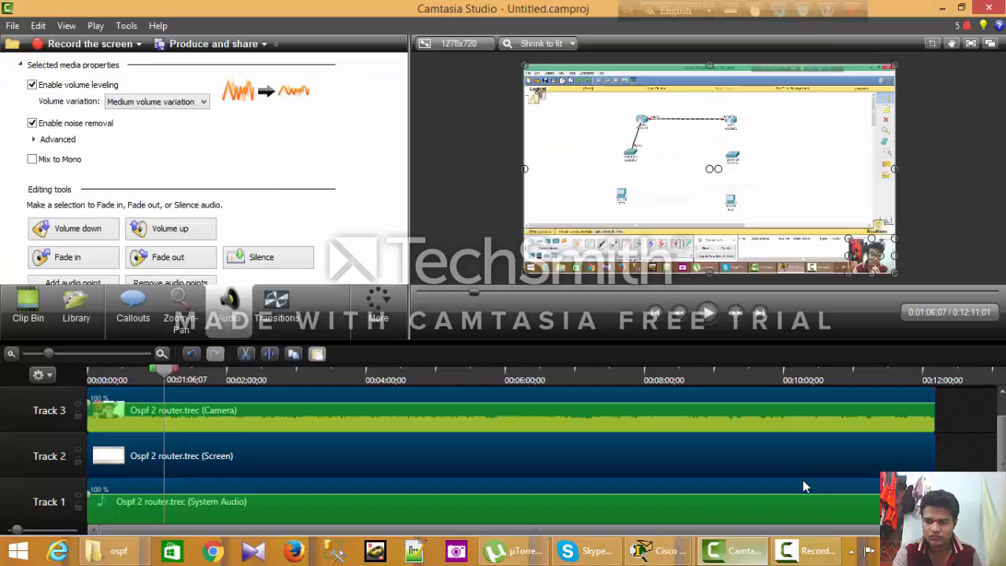
{"action": "left_click", "coordinate": [740, 552]}
{"action": "left_click", "coordinate": [811, 552]}
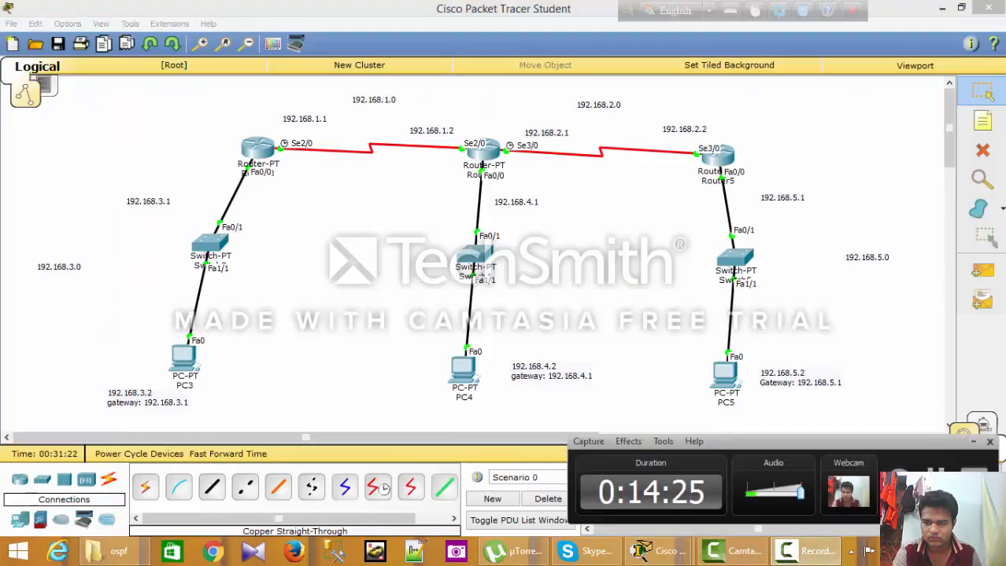